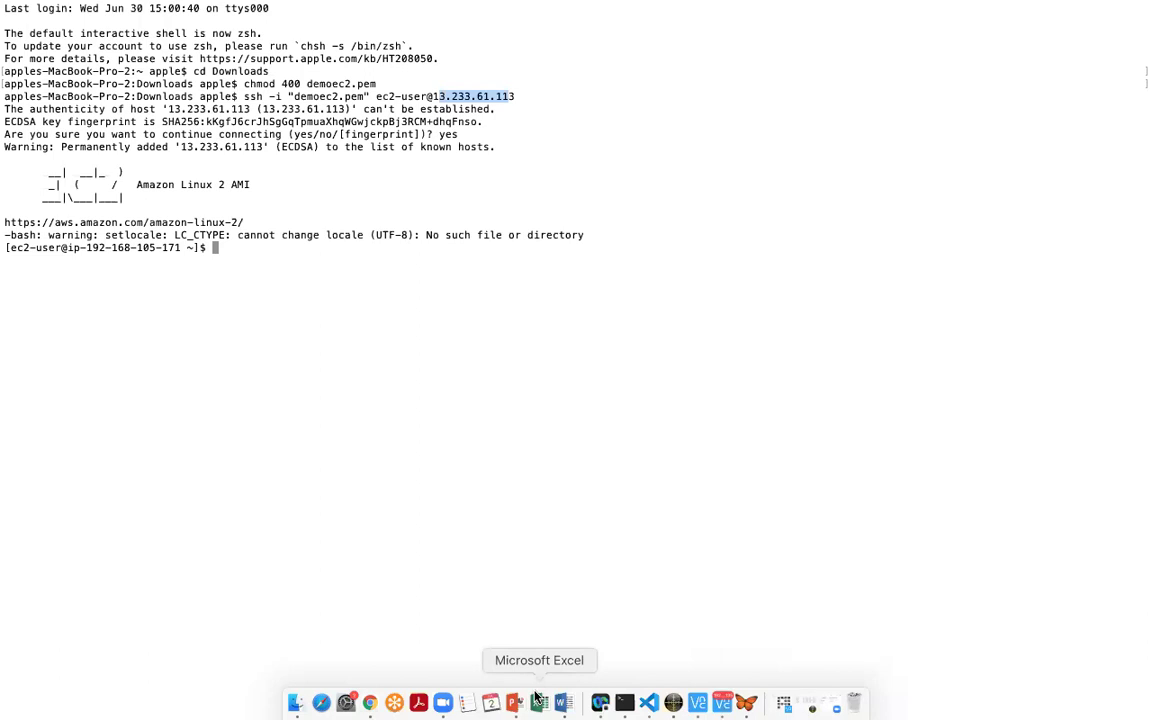
Review the public-subnet application server and private-subnet database server in the VPC diagram in PowerPoint.
click(514, 703)
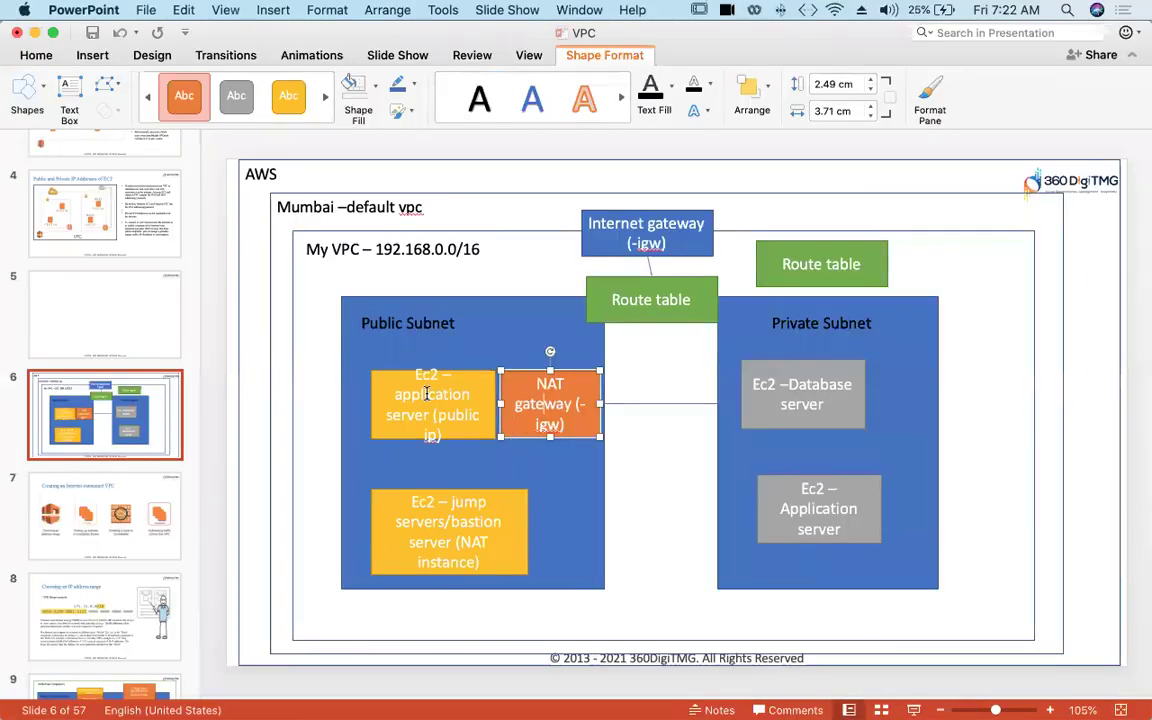
click(425, 394)
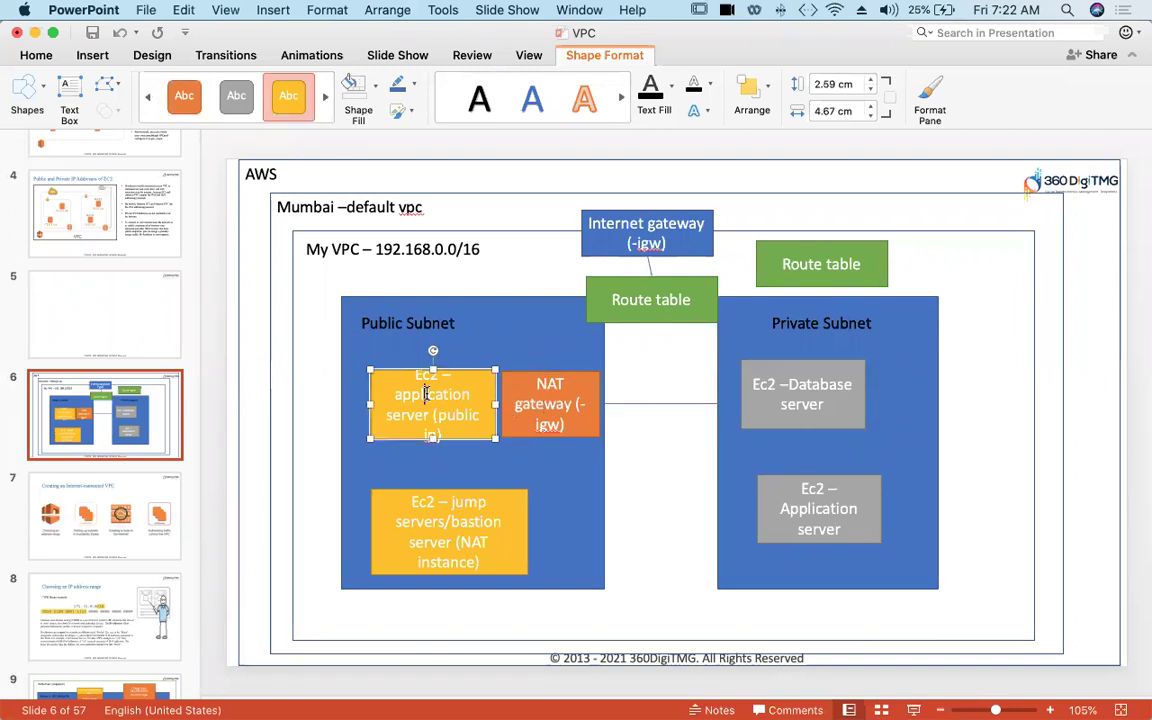
click(797, 396)
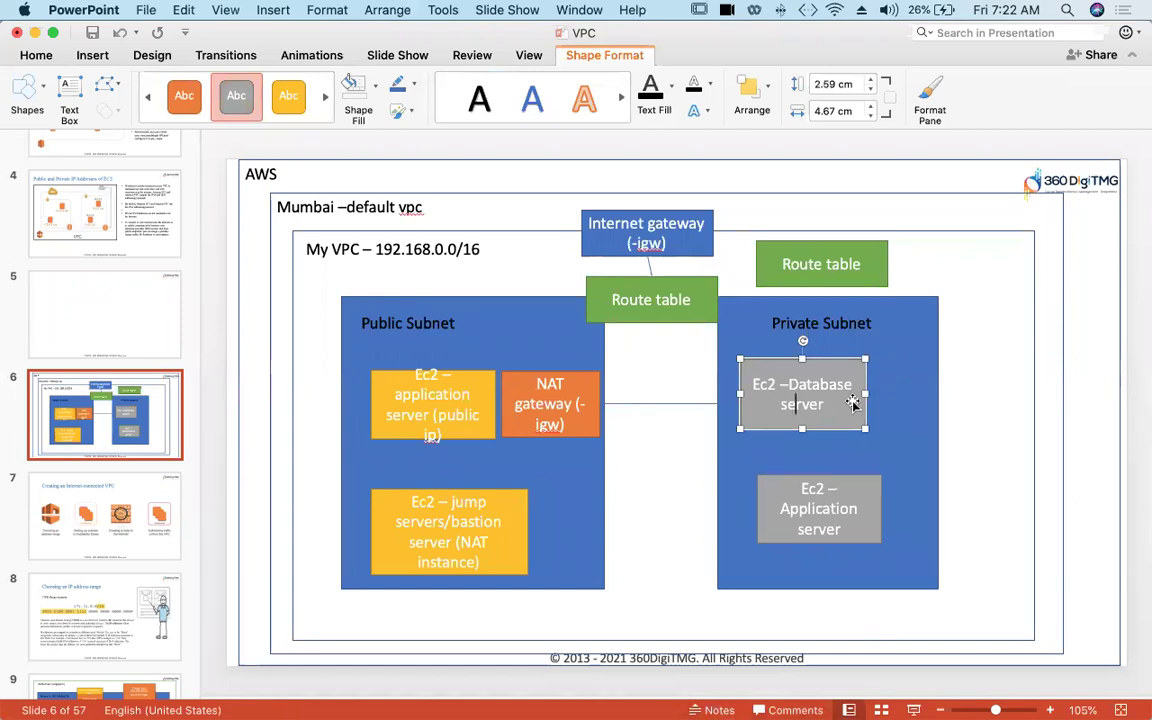
click(437, 398)
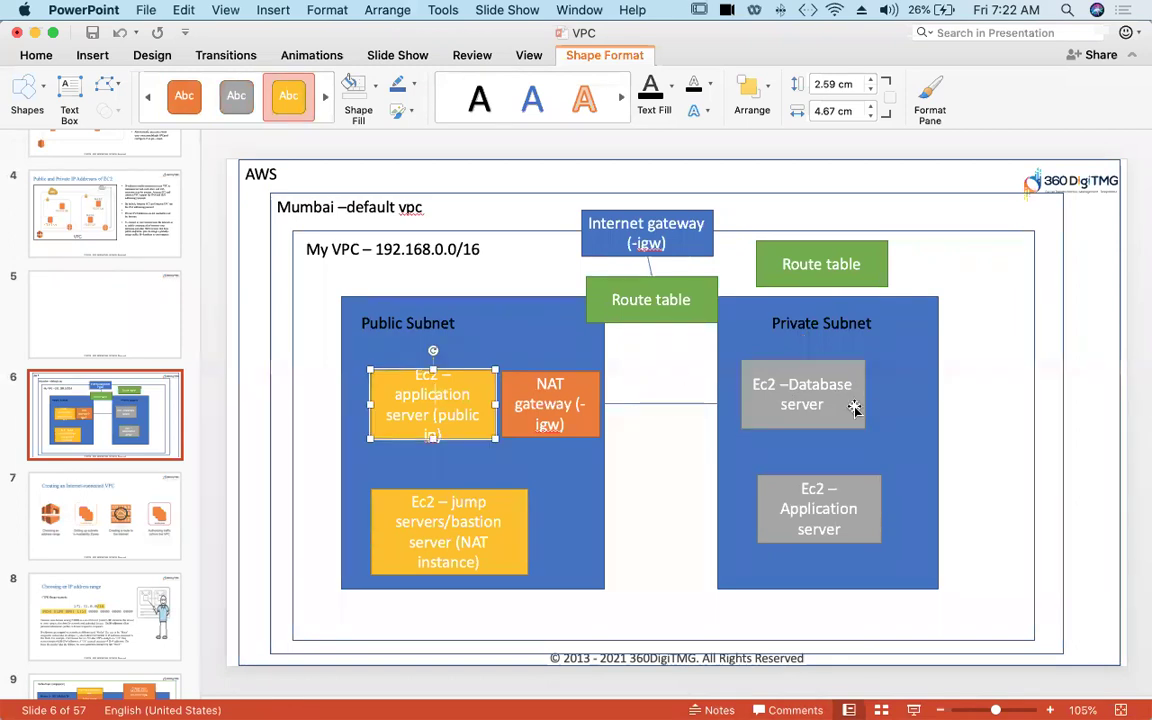
click(815, 402)
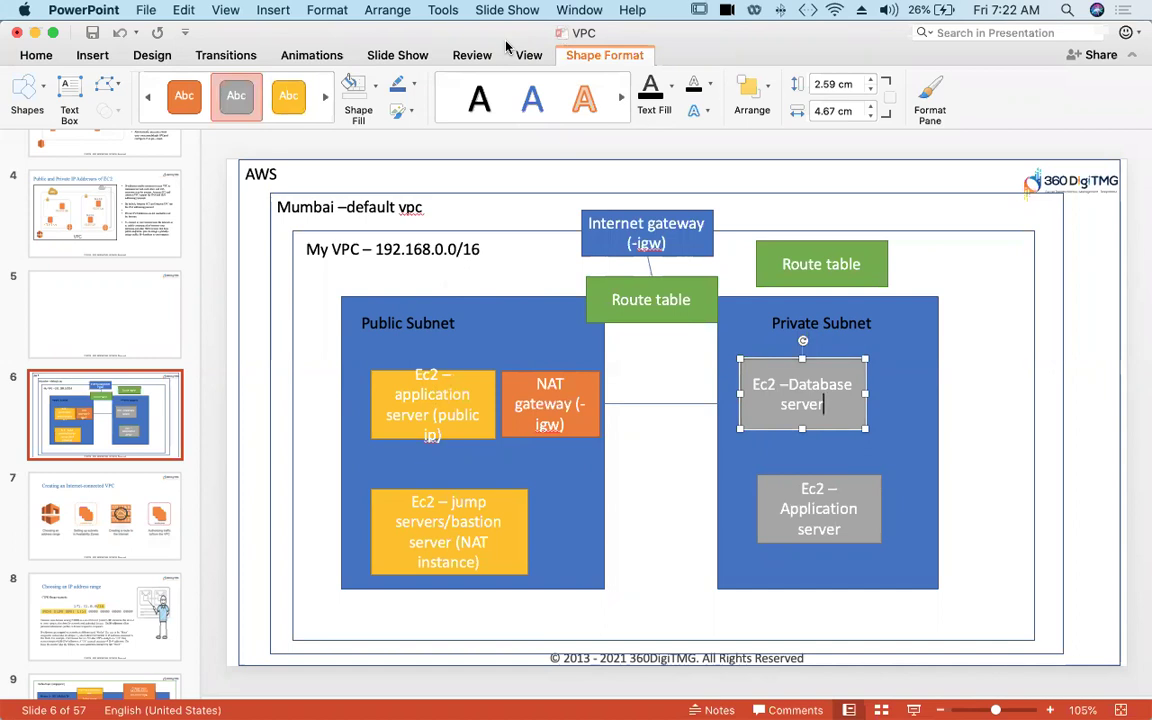
click(435, 404)
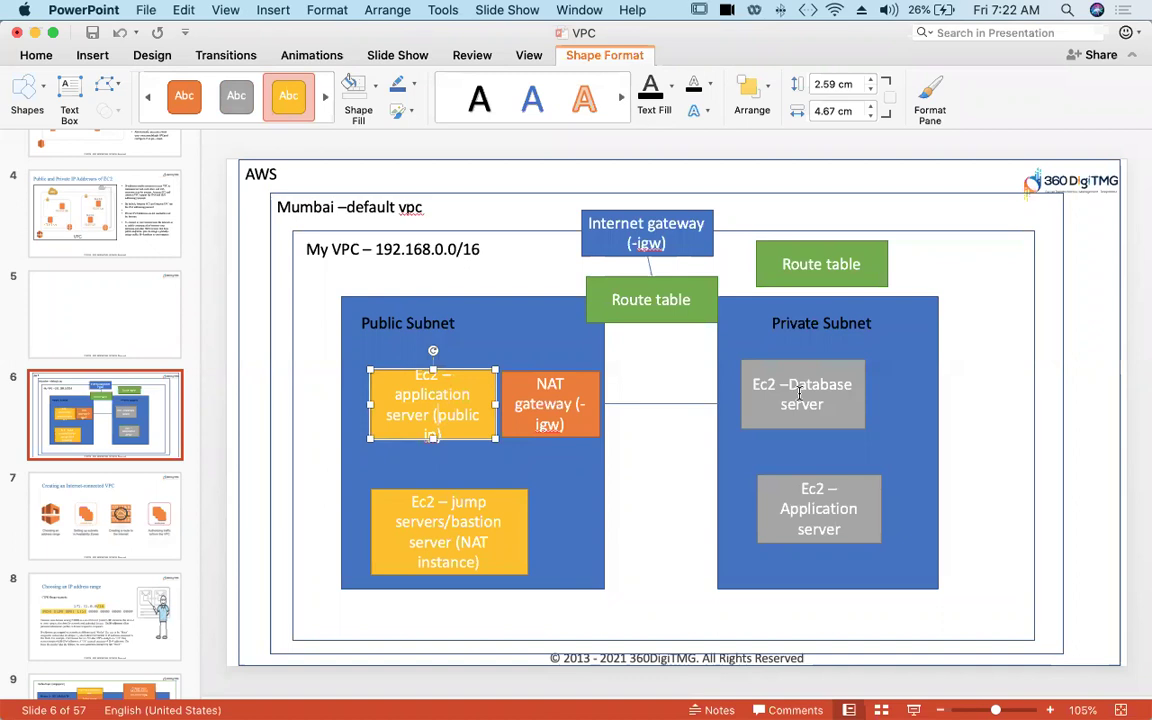
Switch to the Terminal SSH session, become root with sudo -i, and change to the root directory with cd /.
mouse_move(600, 705)
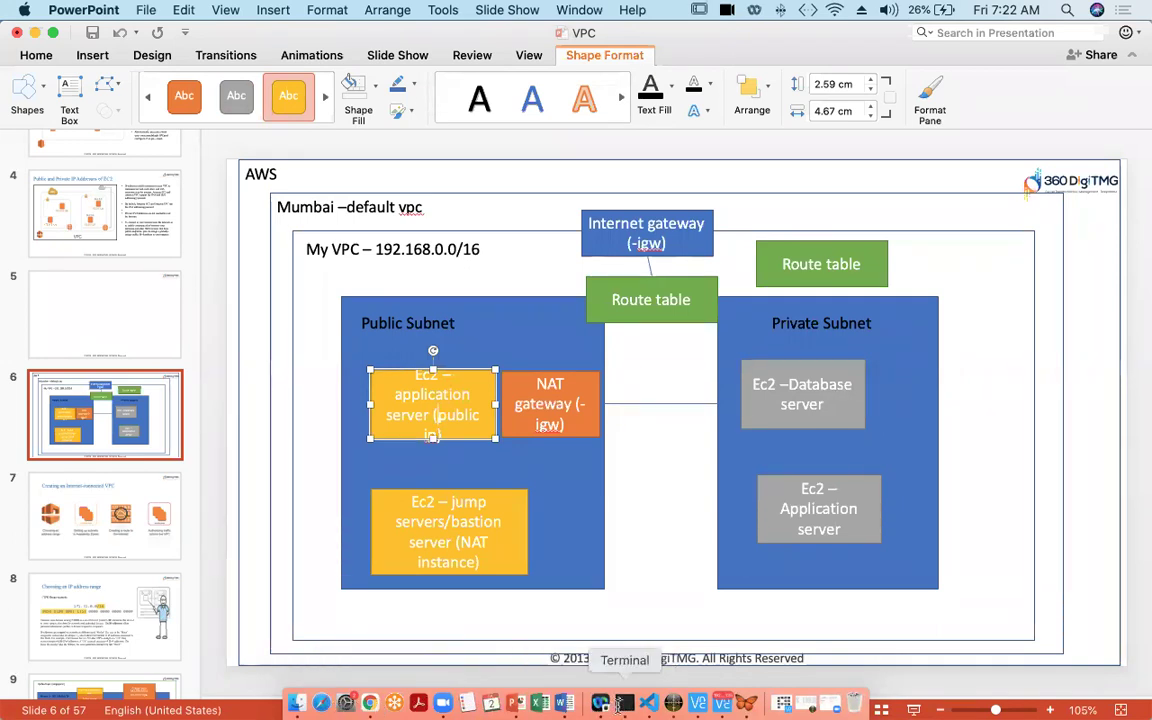
click(622, 705)
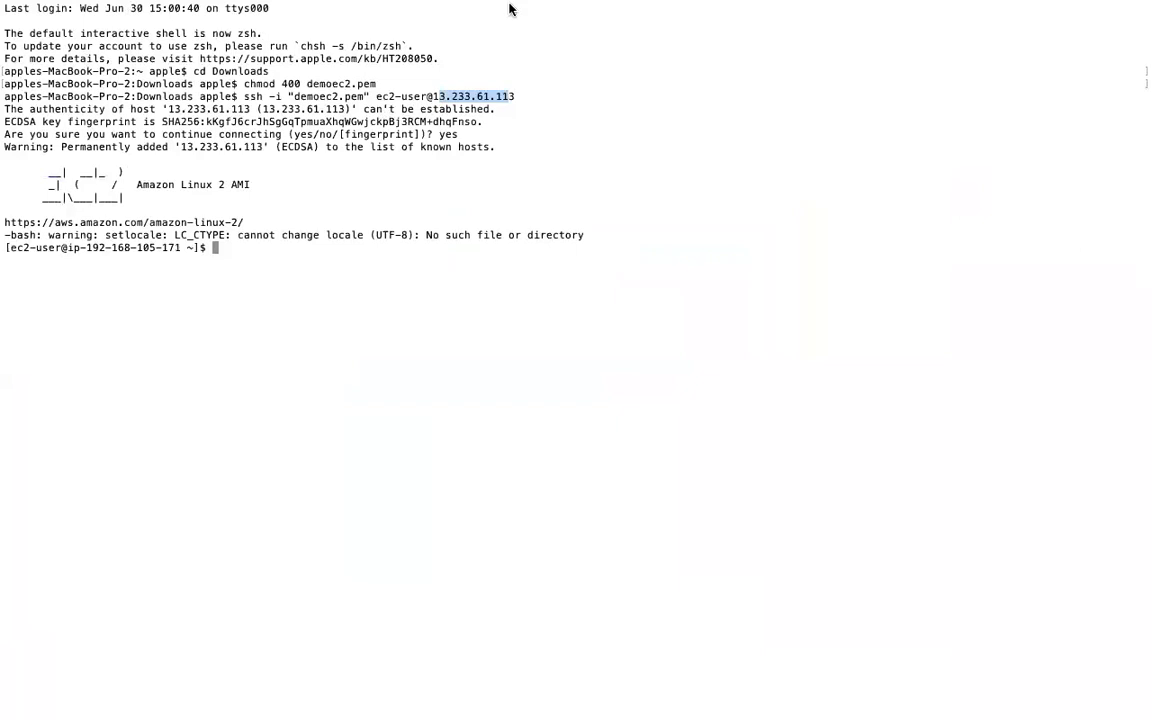
mouse_move(514, 31)
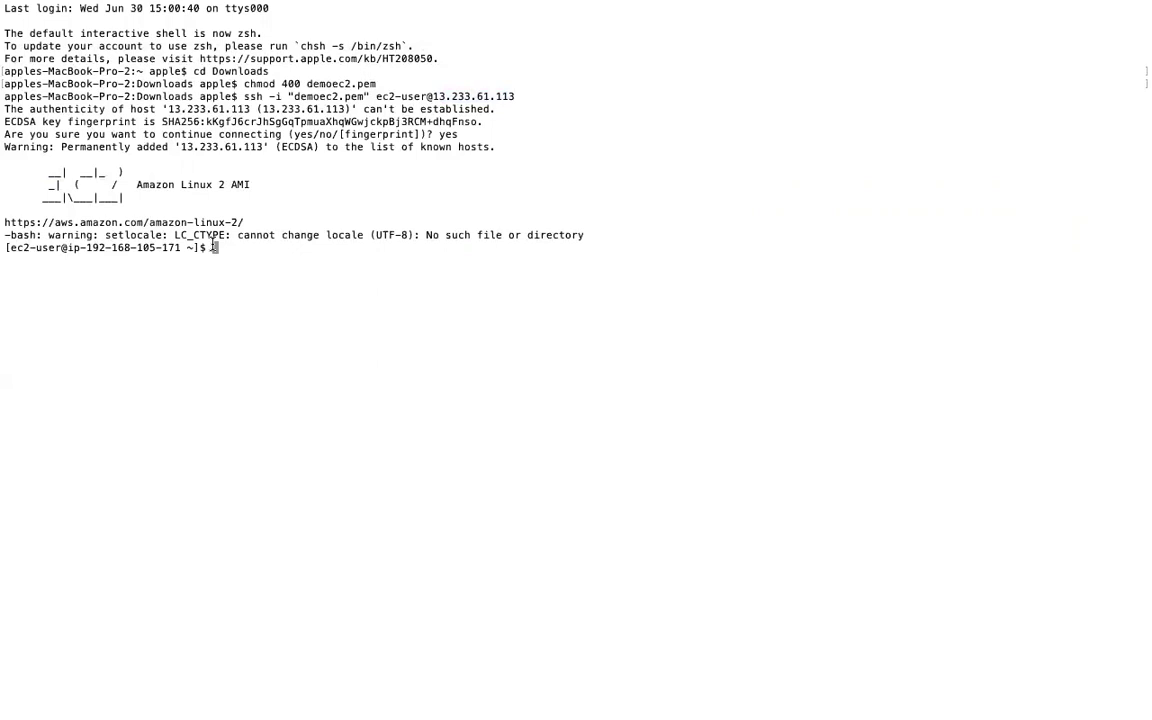
text(sudo -i)
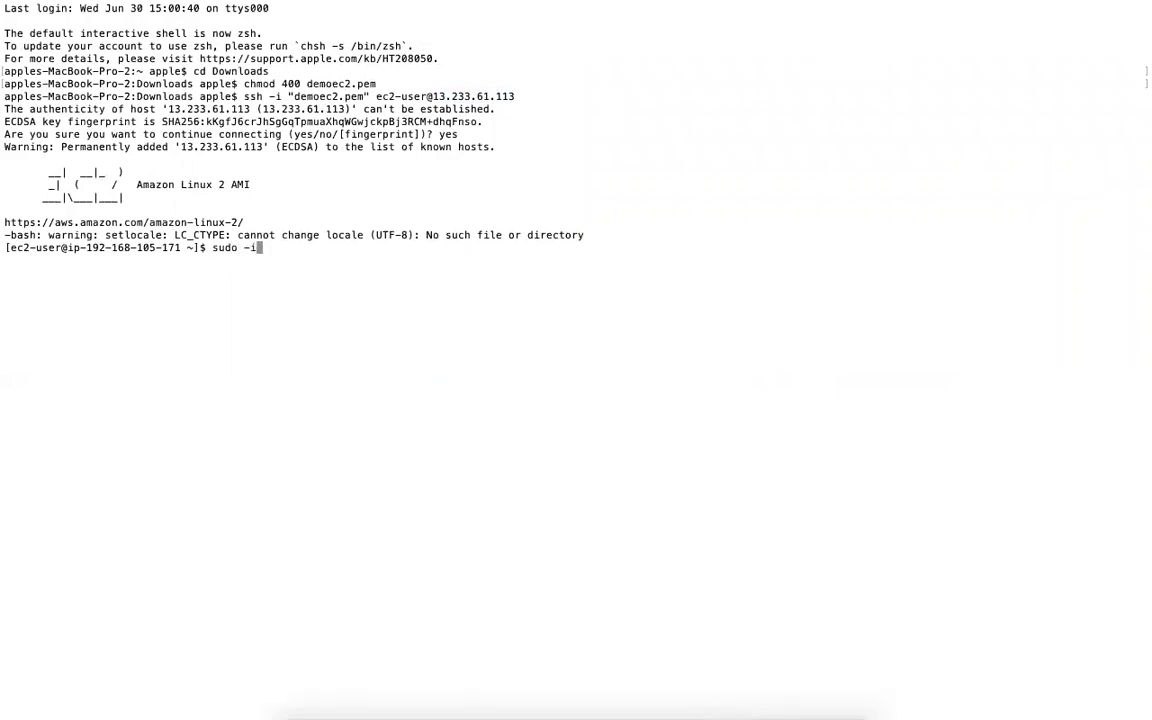
key(Return)
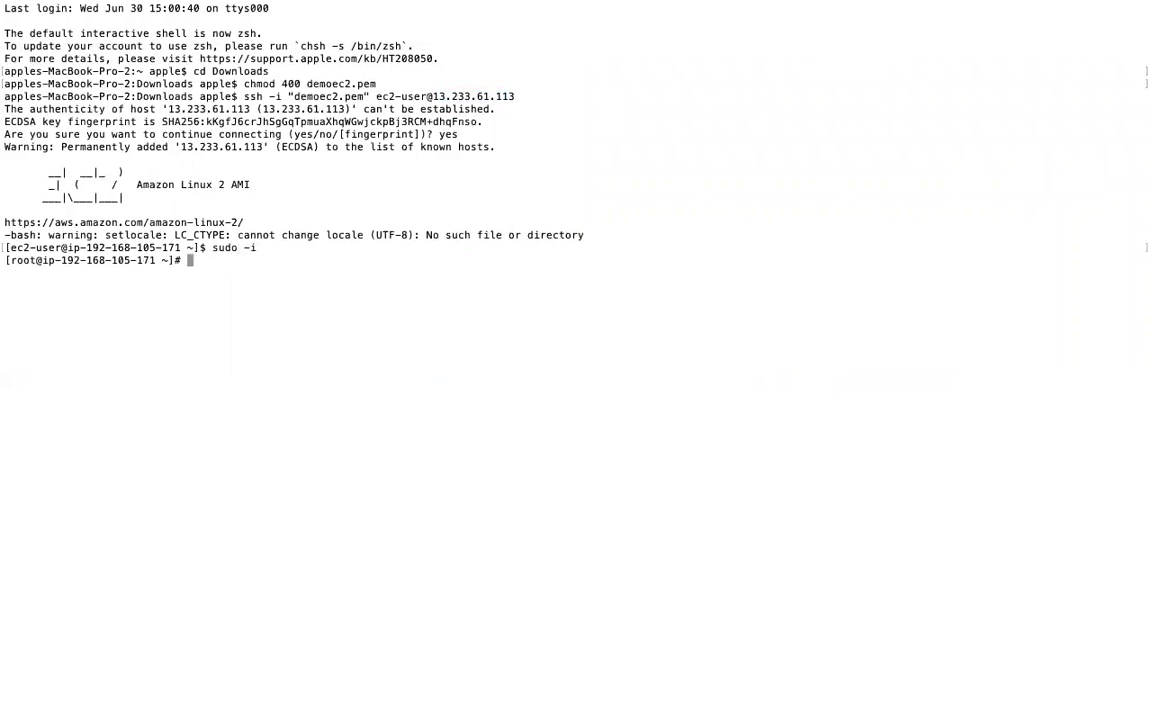
text(cd /)
key(Return)
Check the key file name in the EC2 SSH instructions in Chrome, then create demoec2.pem in vi in Terminal and enter insert mode.
text(vi)
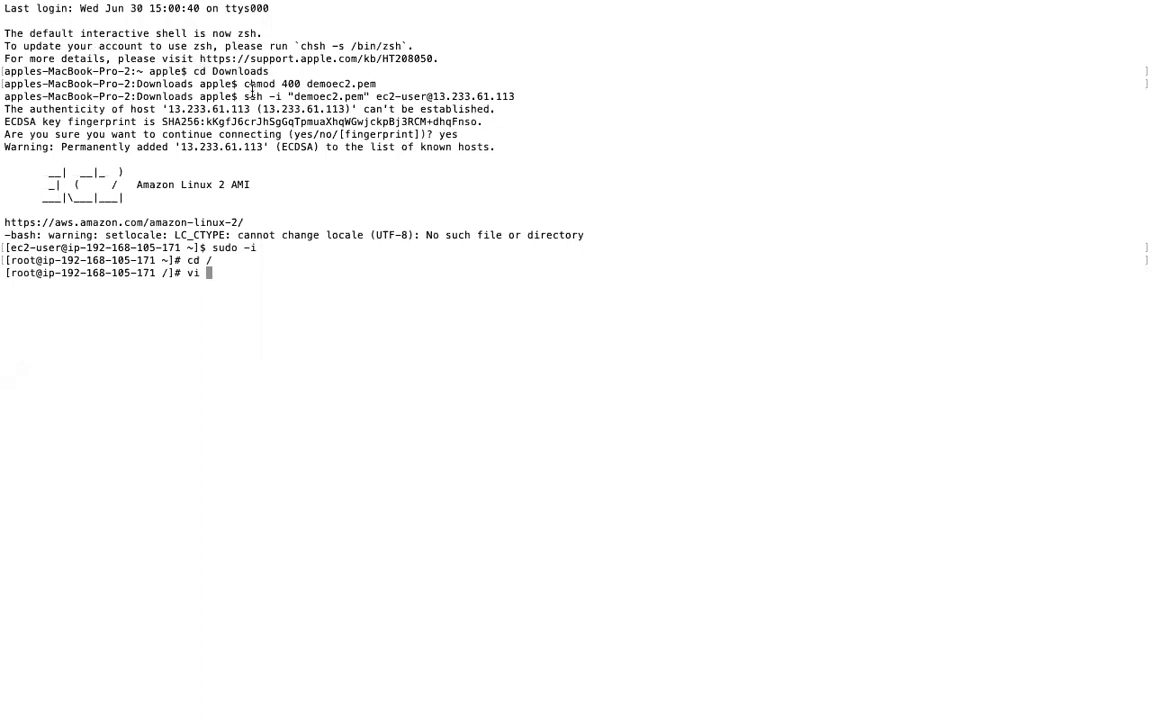
mouse_move(375, 707)
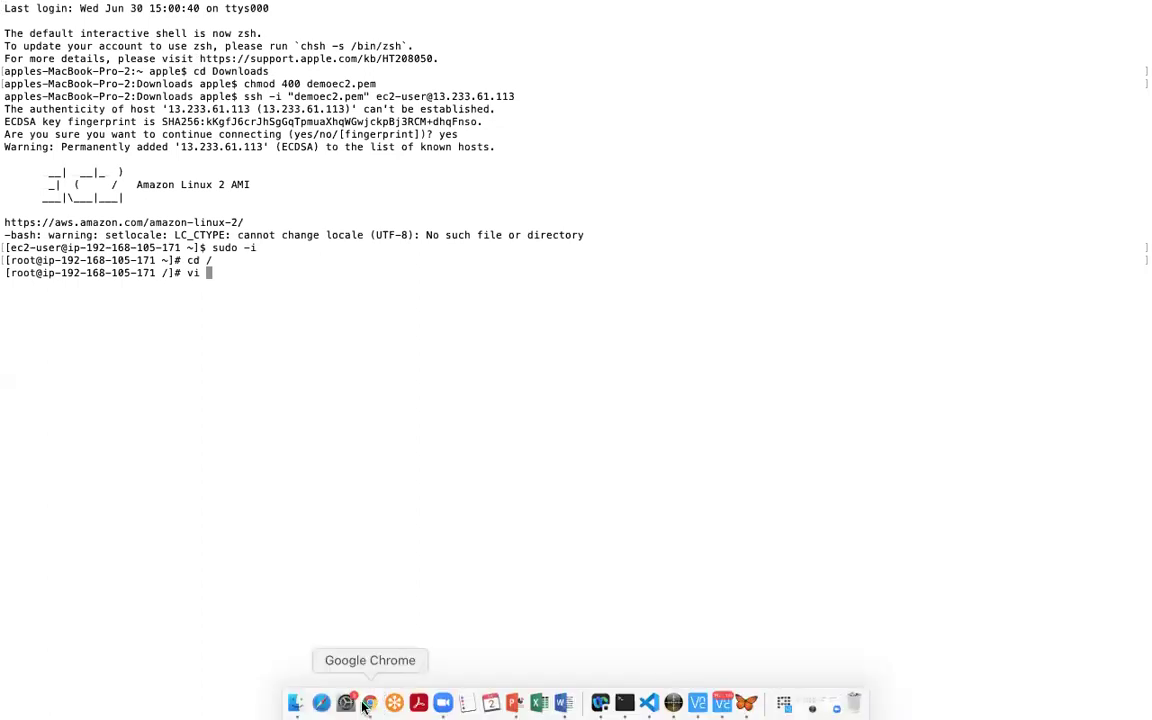
click(375, 707)
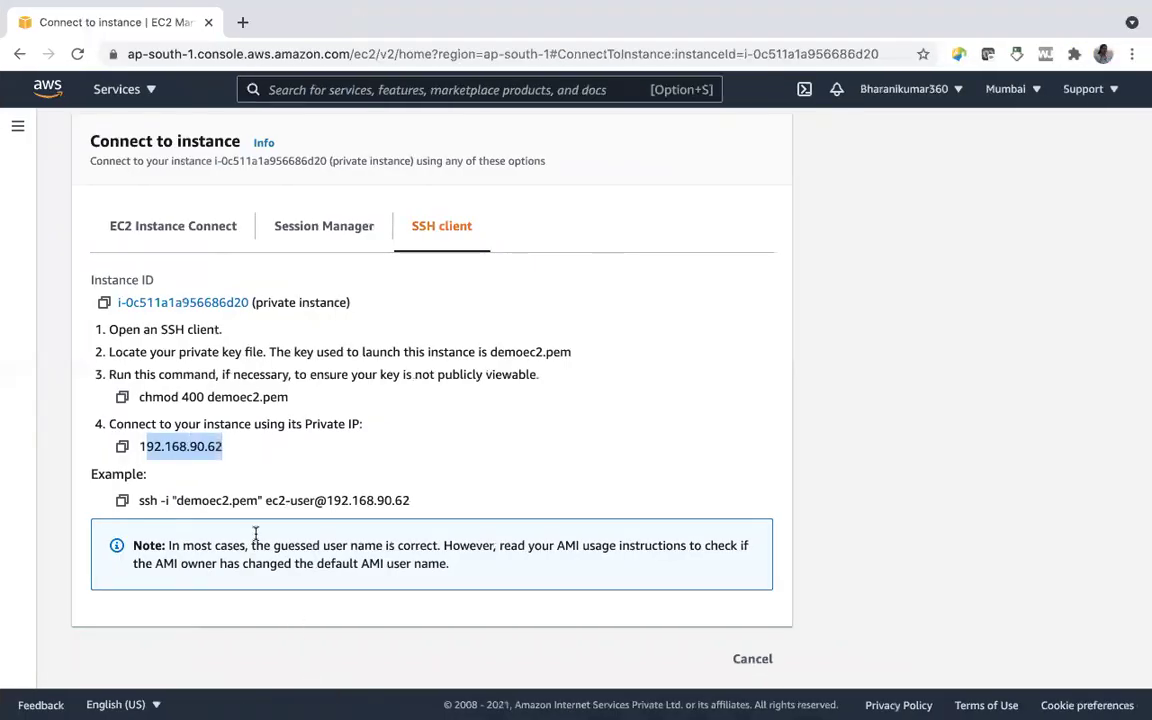
drag(176, 500, 258, 501)
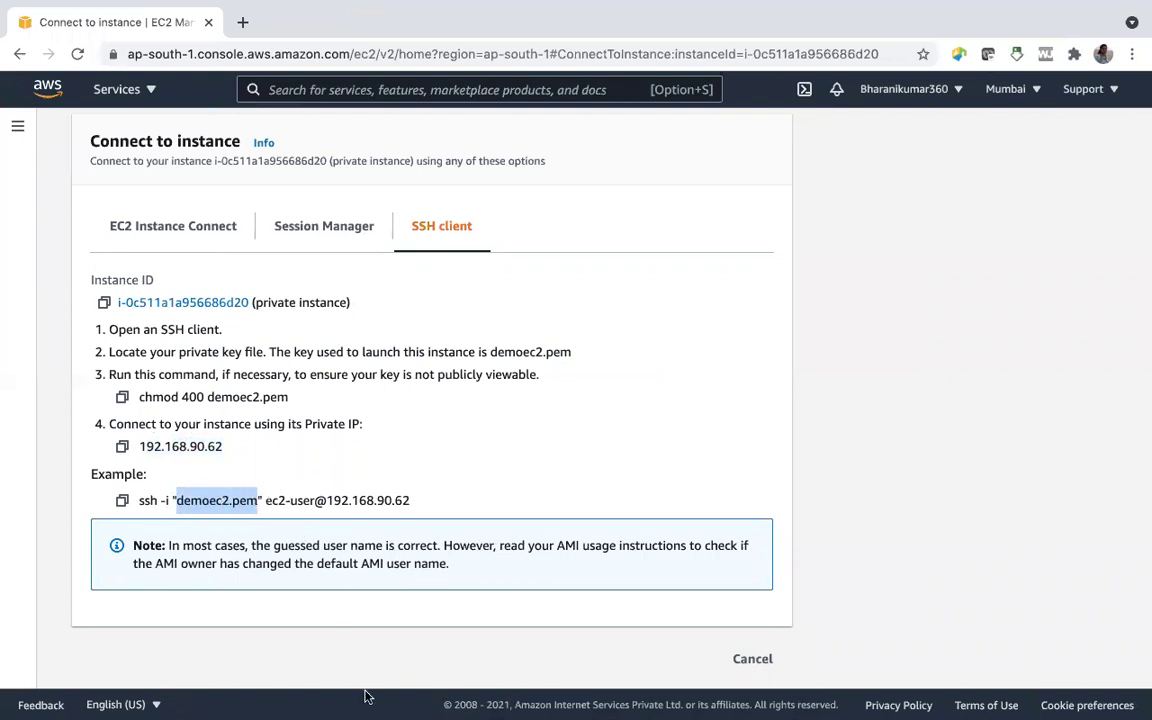
mouse_move(370, 707)
click(625, 705)
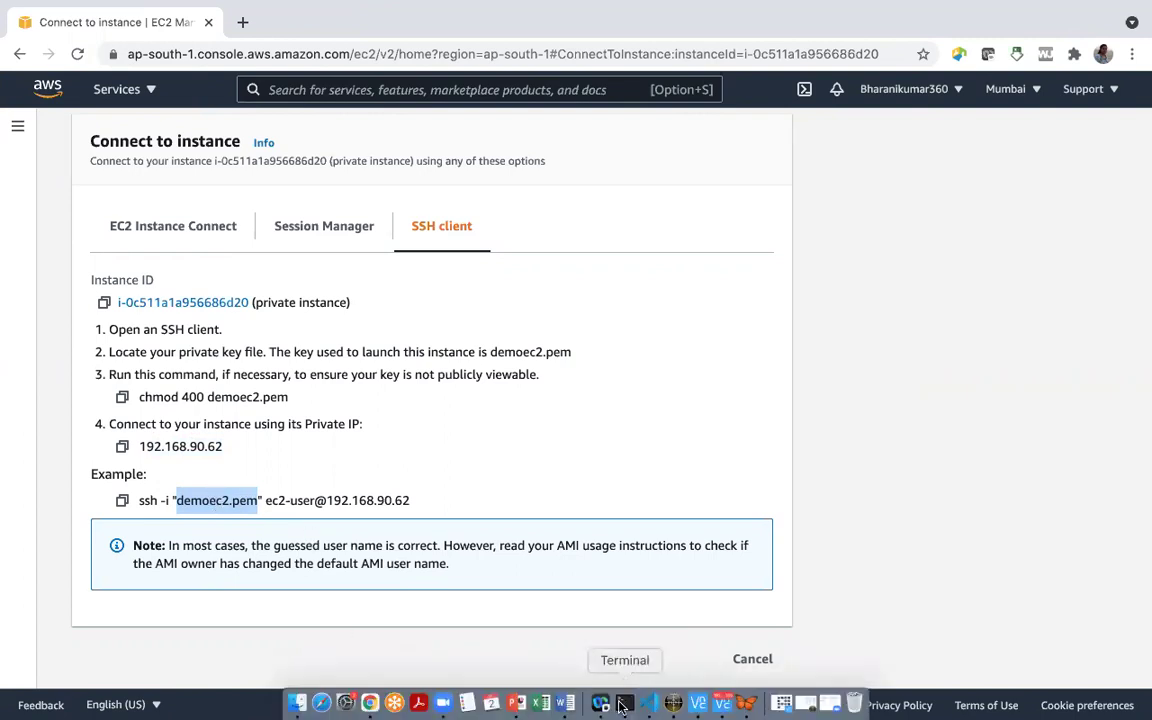
text(d)
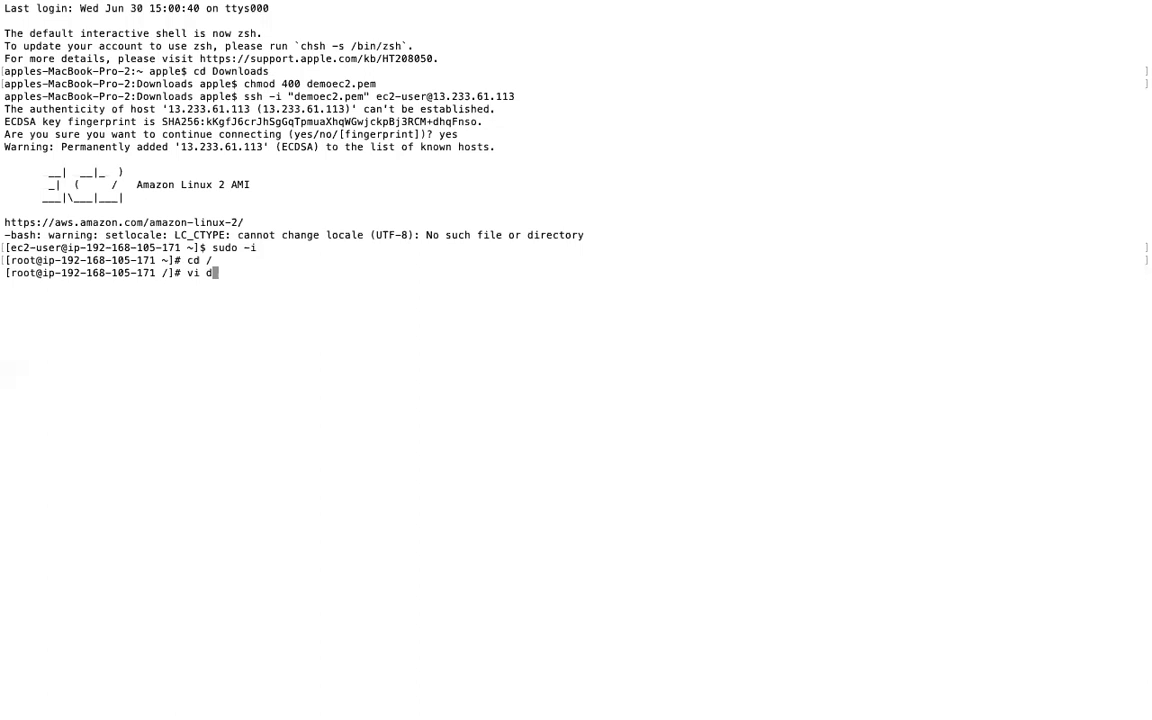
text(emoec2.pem)
key(Return)
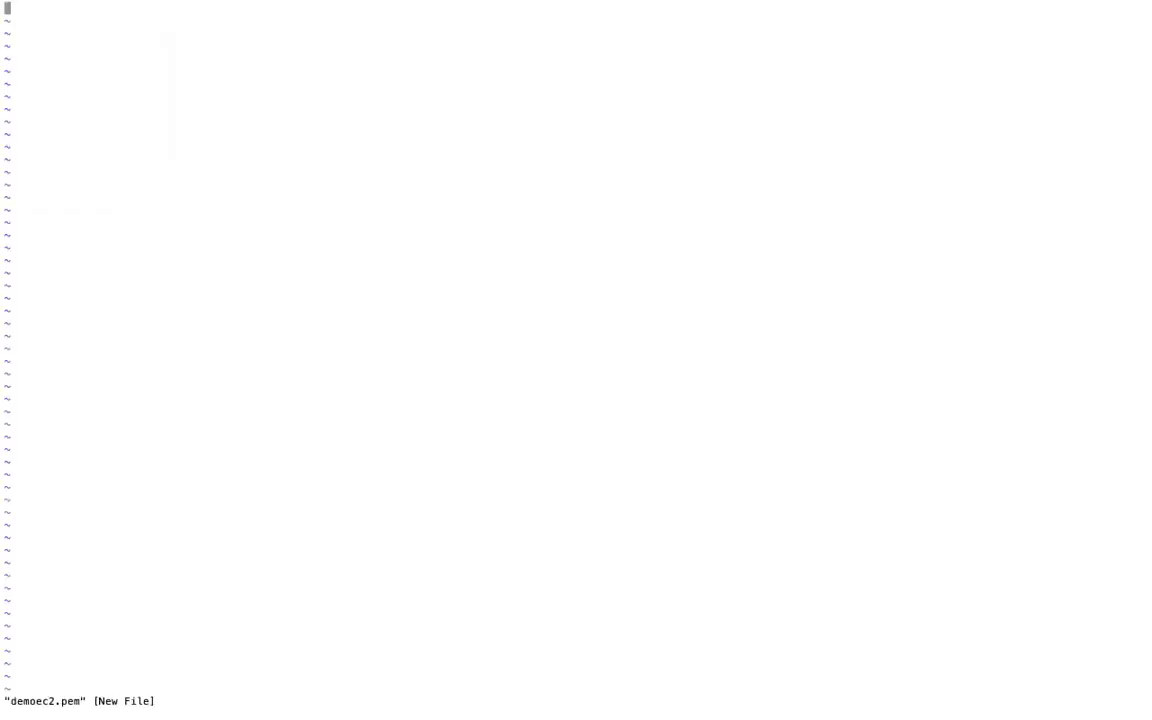
key(i)
mouse_move(150, 10)
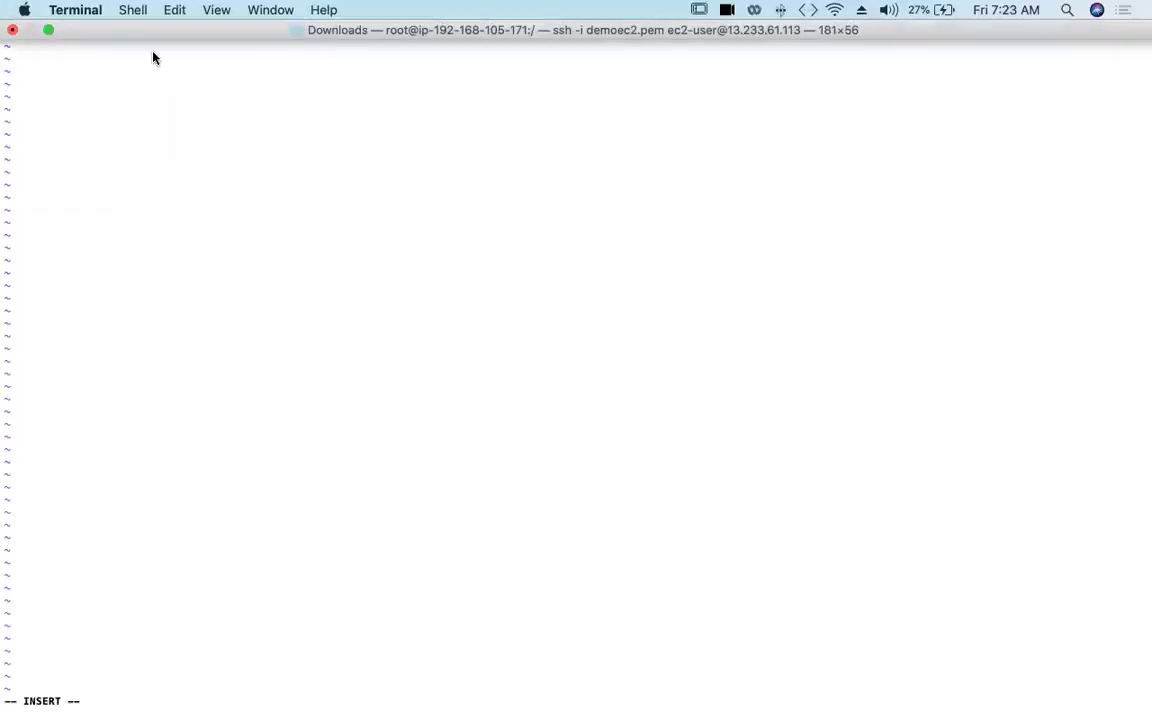
Switch to Finder and search for the local key file using "demoec2".
mouse_move(398, 706)
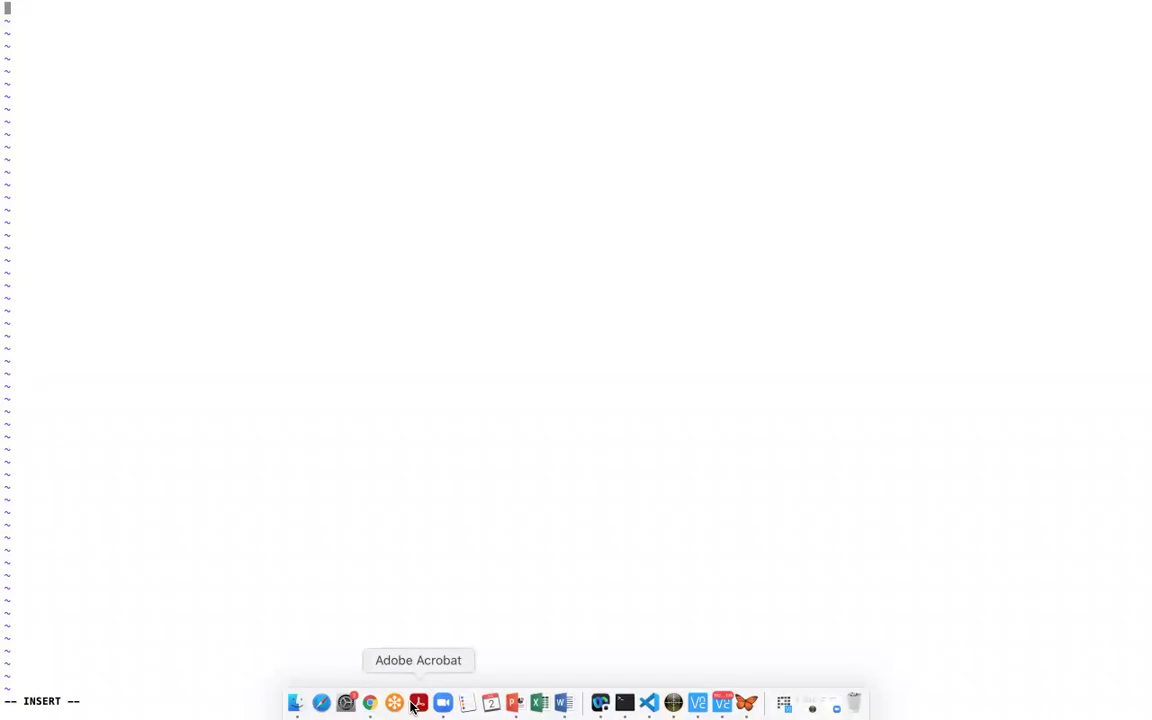
click(298, 704)
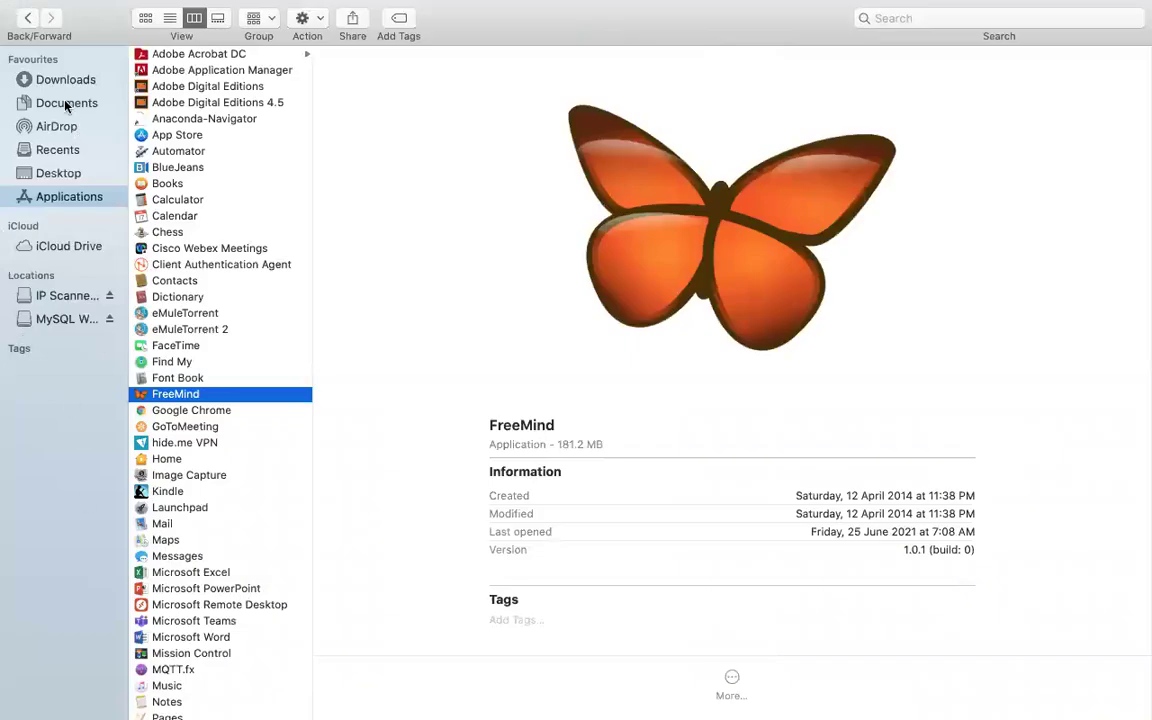
click(45, 79)
click(981, 18)
text(demoec2)
key(Return)
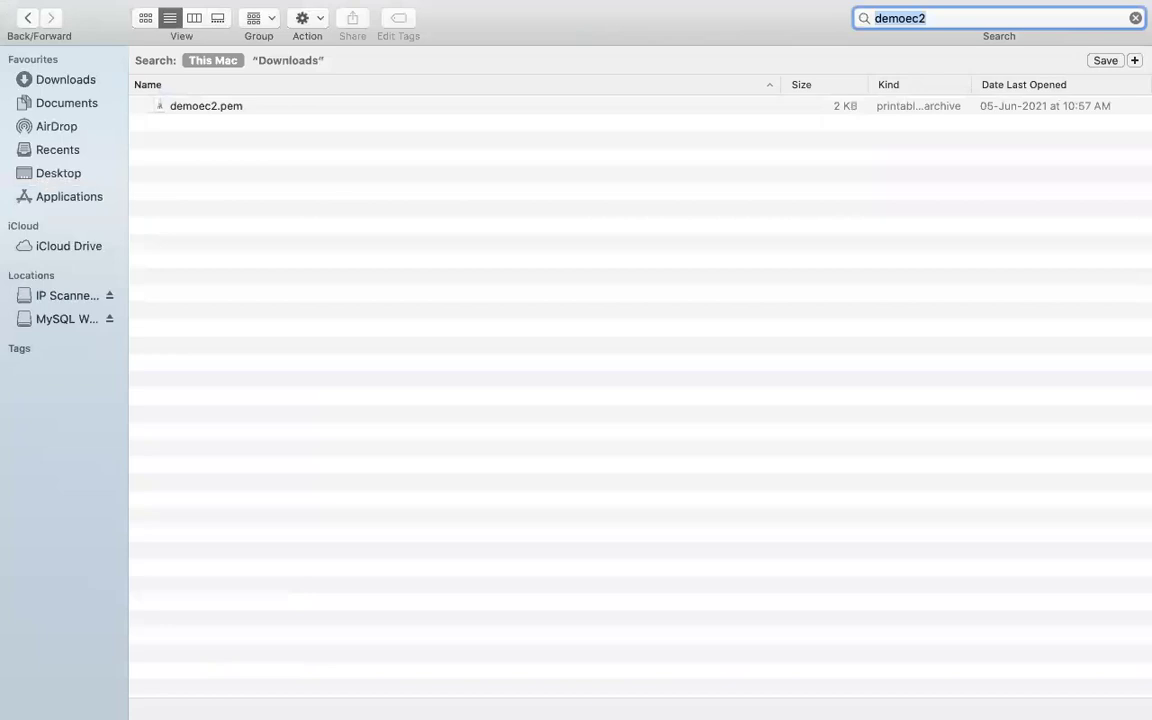
Open the found demoec2.pem file with TextEdit by choosing it as the other application.
right_click(218, 108)
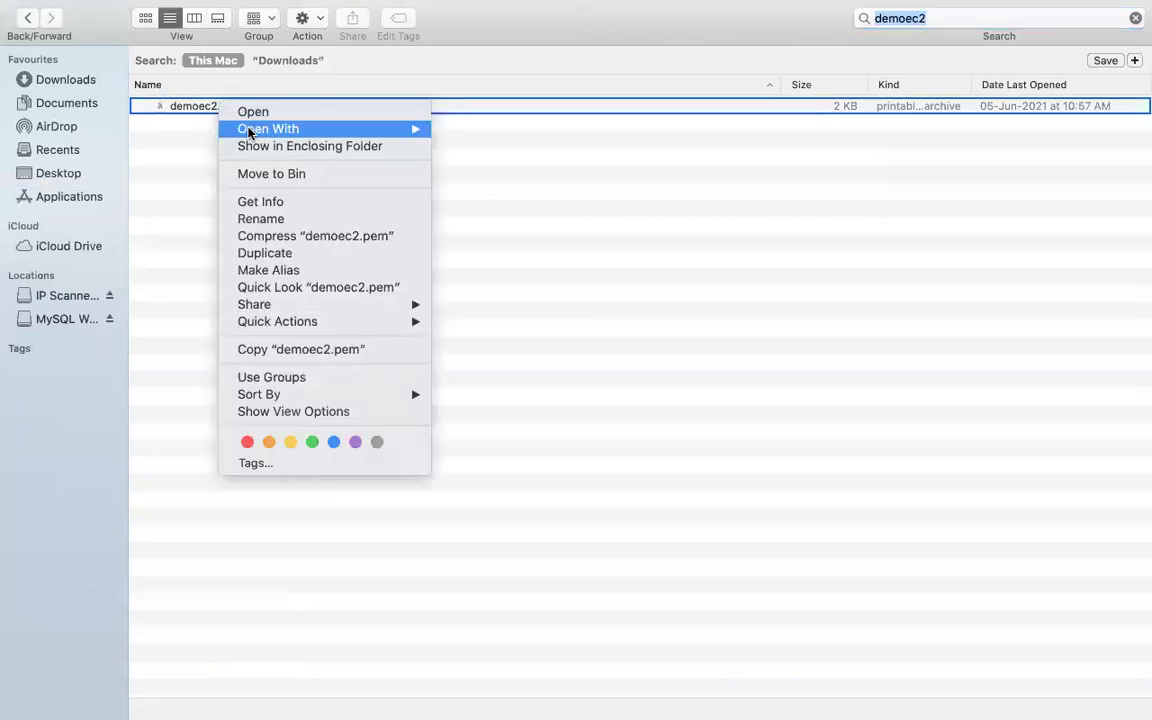
mouse_move(255, 128)
click(461, 177)
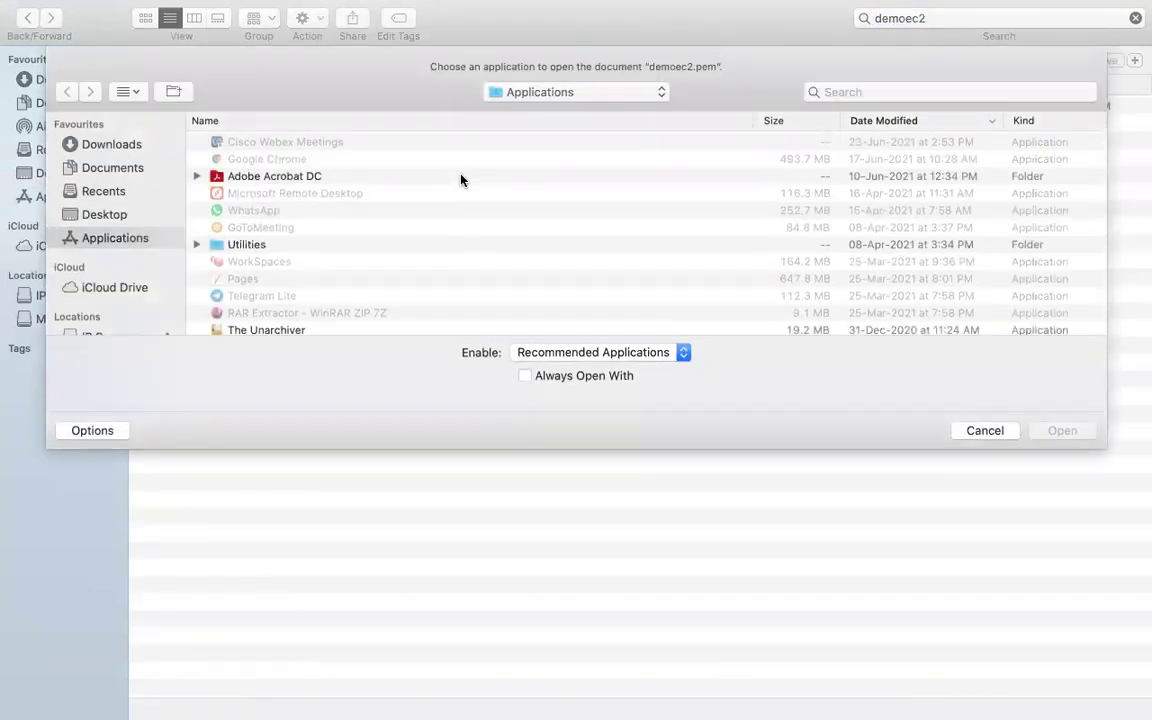
click(877, 90)
text(te)
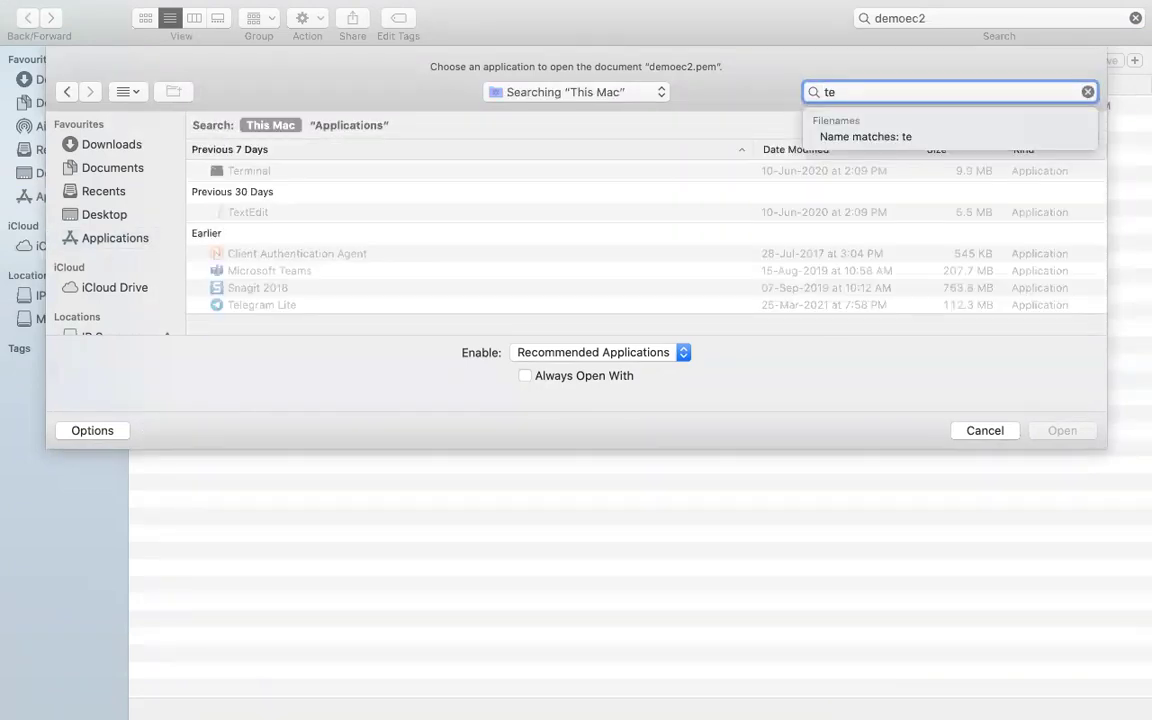
double_click(279, 218)
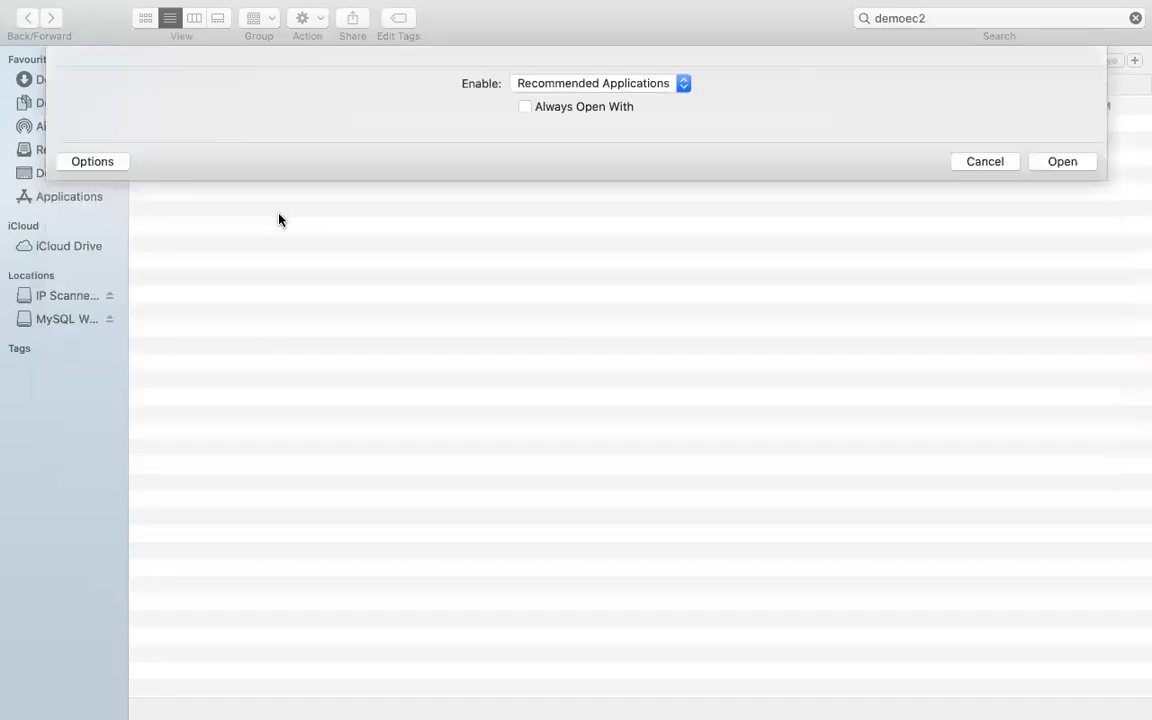
key(ctrl+Left)
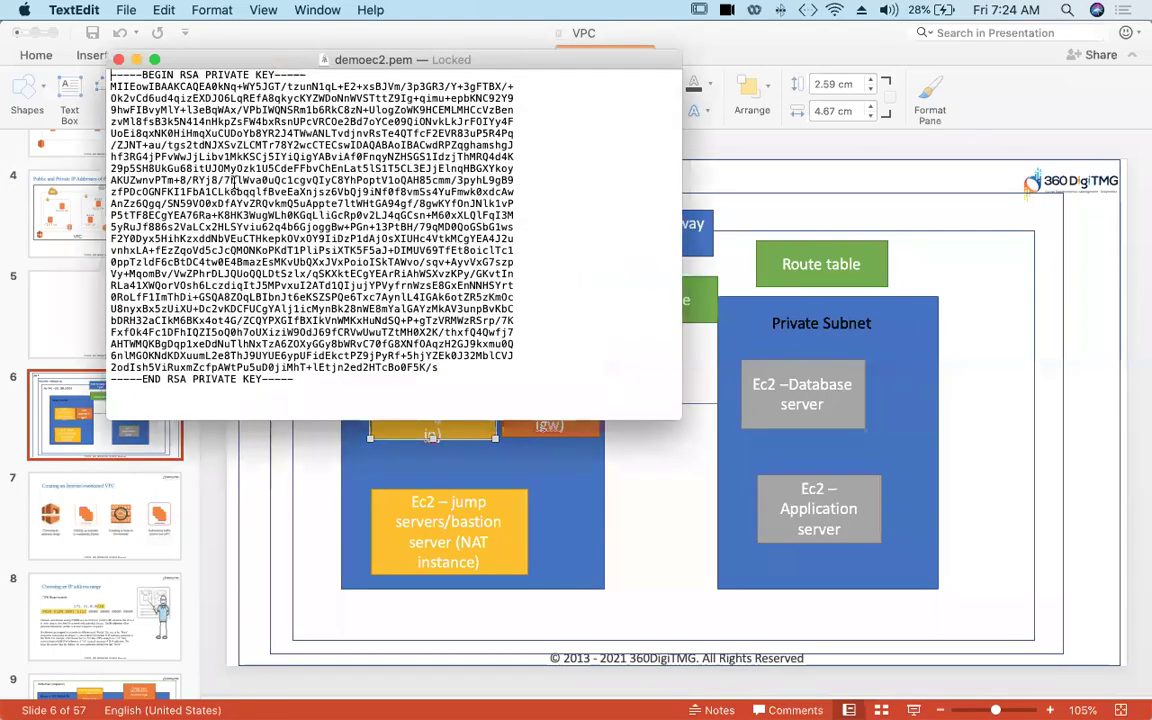
Select and copy the entire private key text of demoec2.pem, including its begin and end lines.
right_click(236, 180)
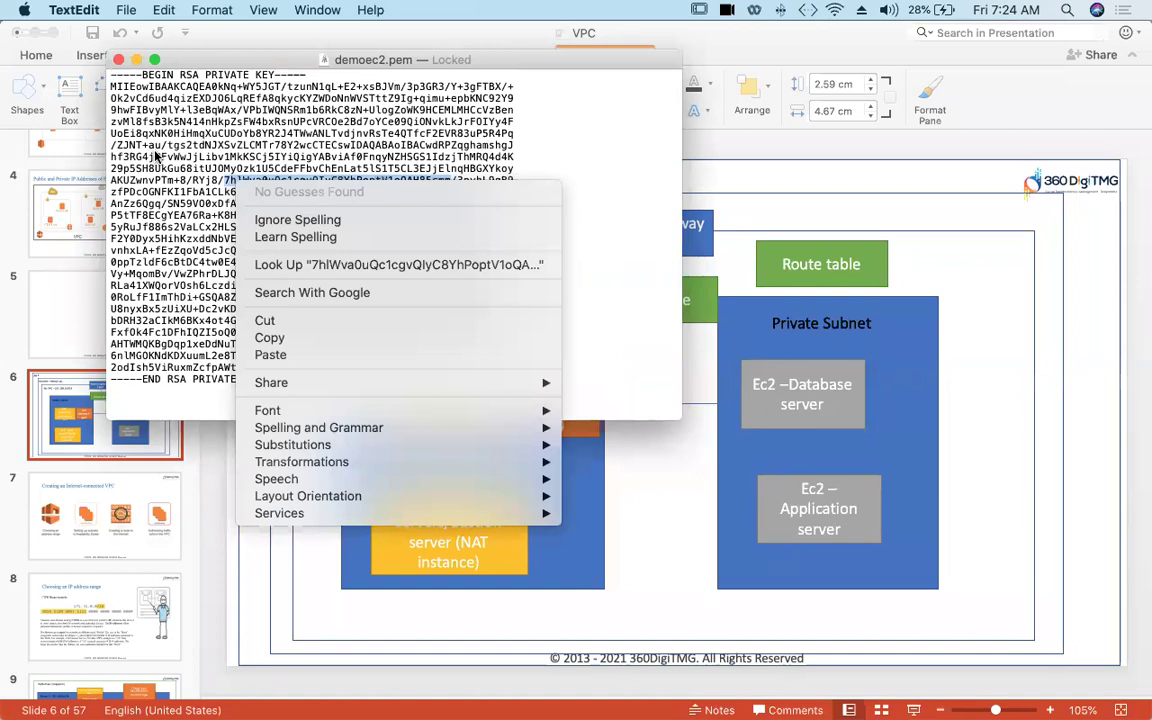
click(599, 150)
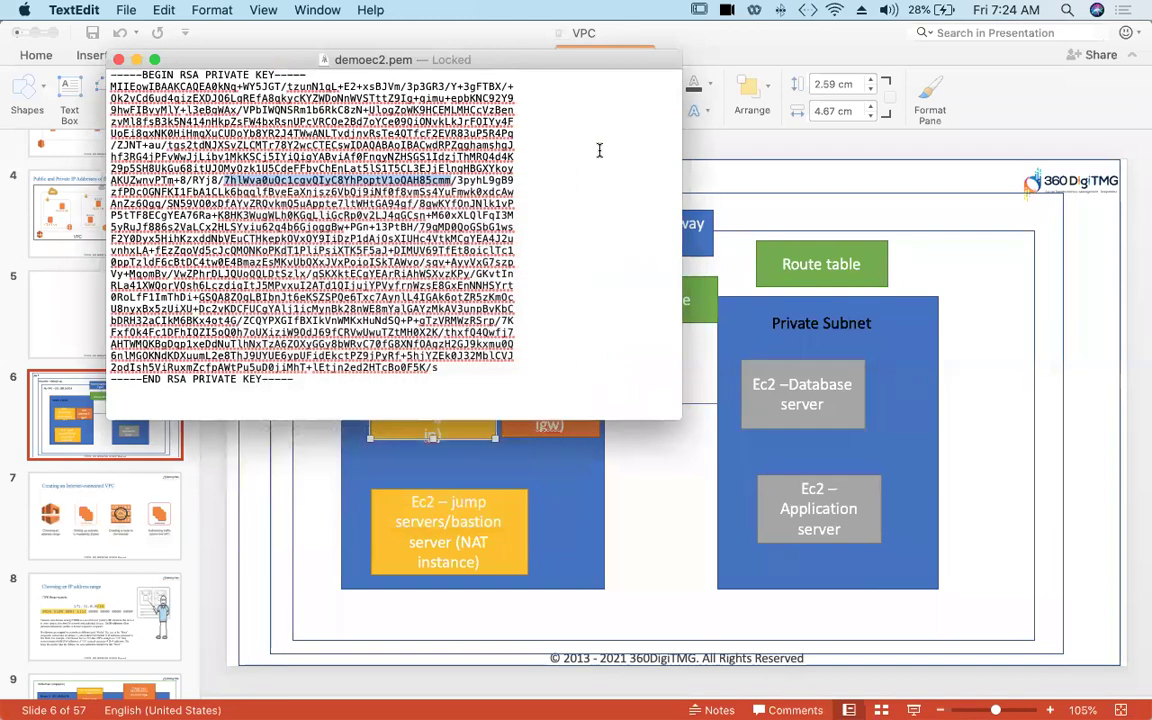
key(super+a)
right_click(330, 160)
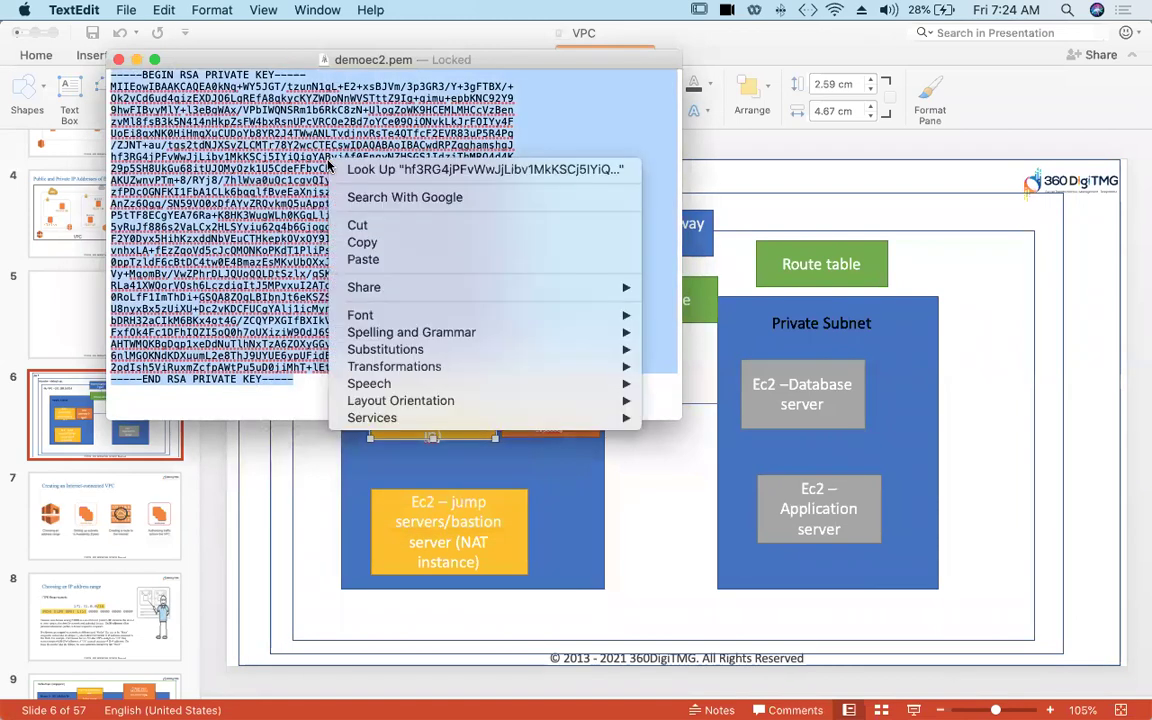
click(362, 242)
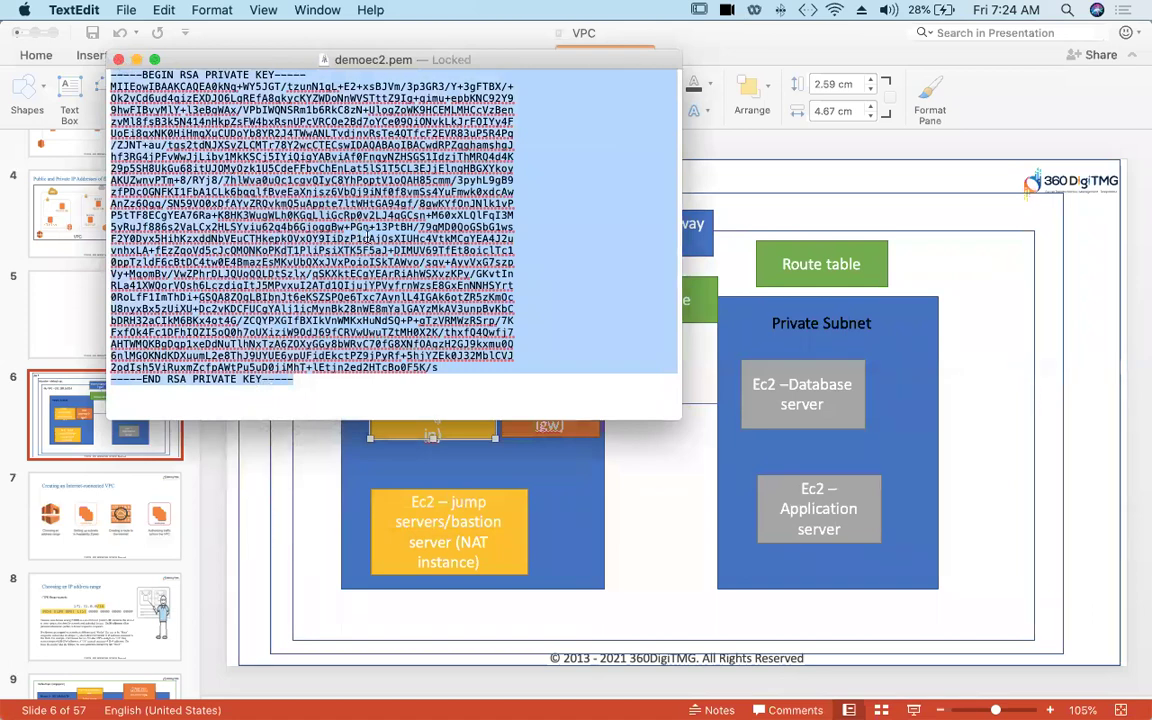
Switch to Terminal and paste the copied RSA private key into the demoec2.pem file open in vi.
mouse_move(358, 706)
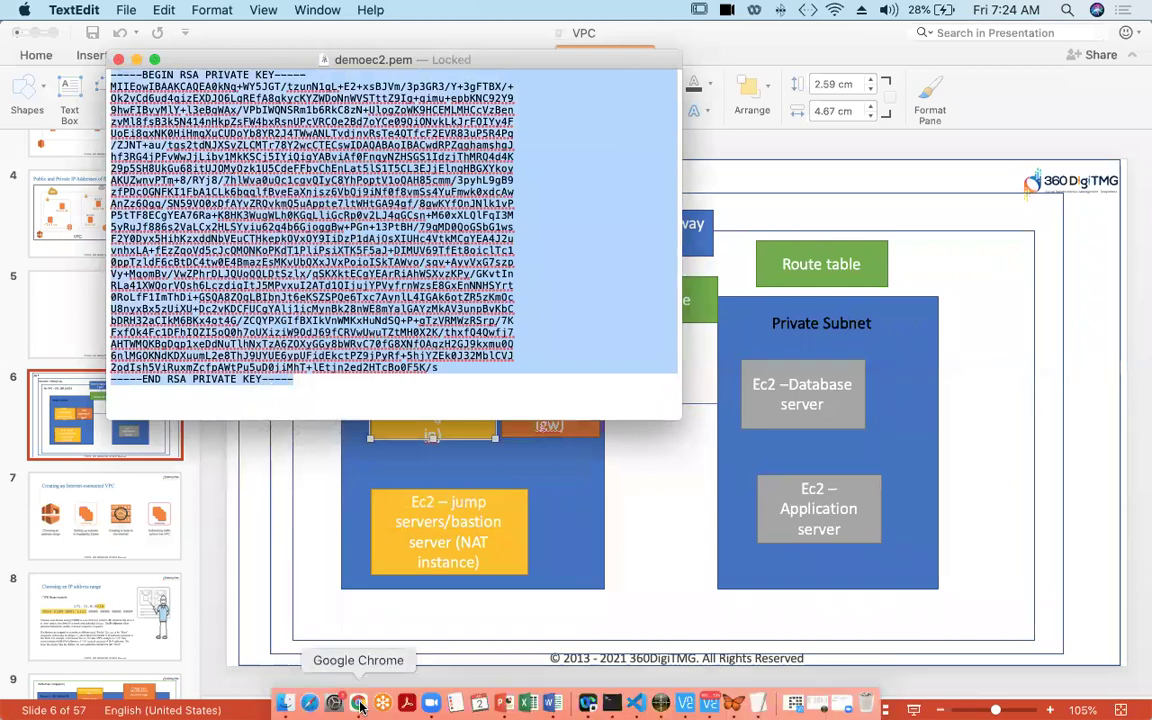
click(619, 705)
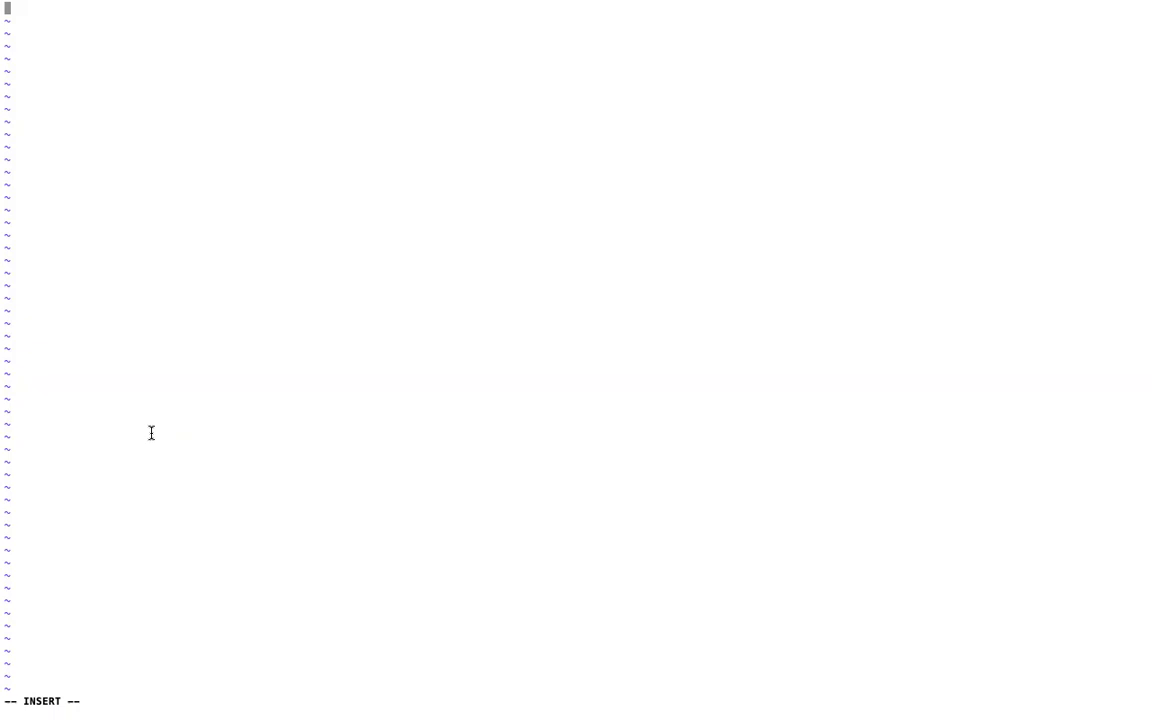
right_click(134, 244)
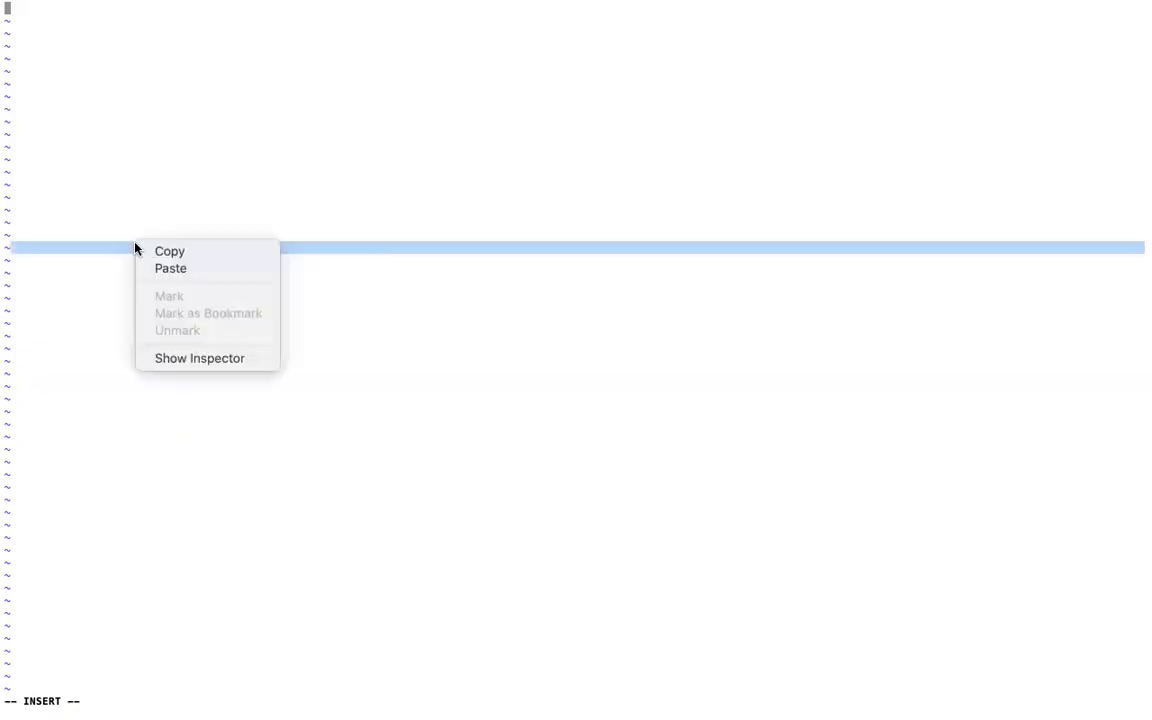
click(147, 268)
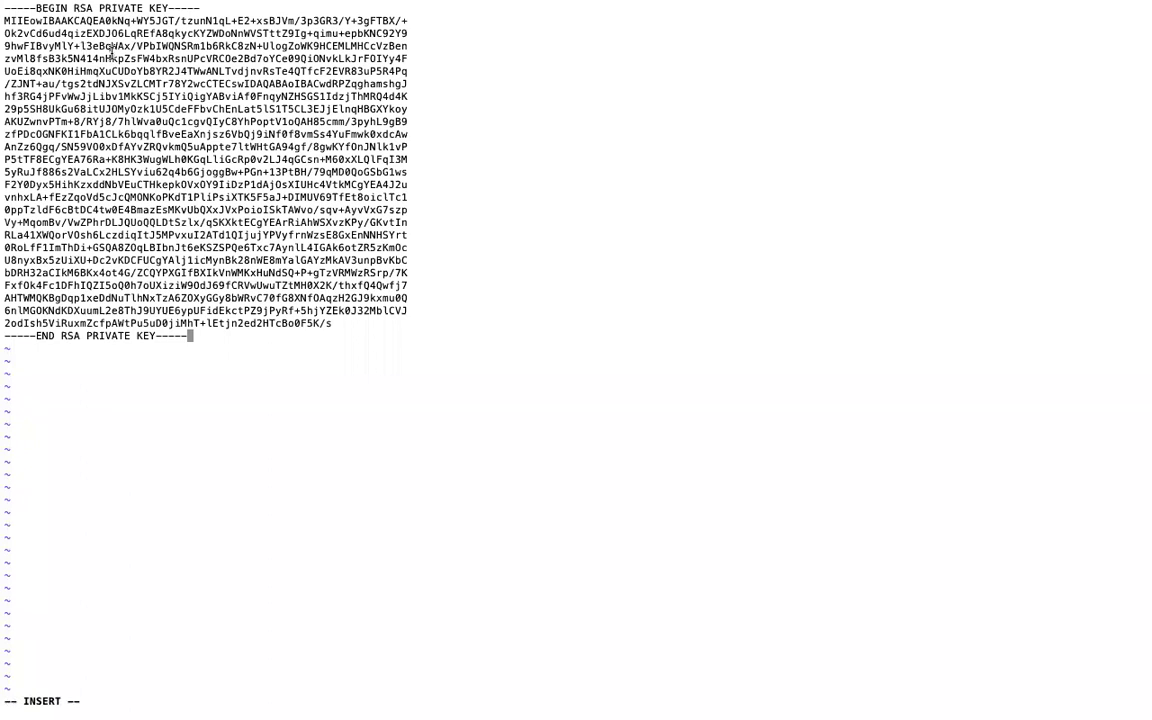
Save the pasted key in demoec2.pem and quit vi.
key(Escape)
text(q!)
key(Return)
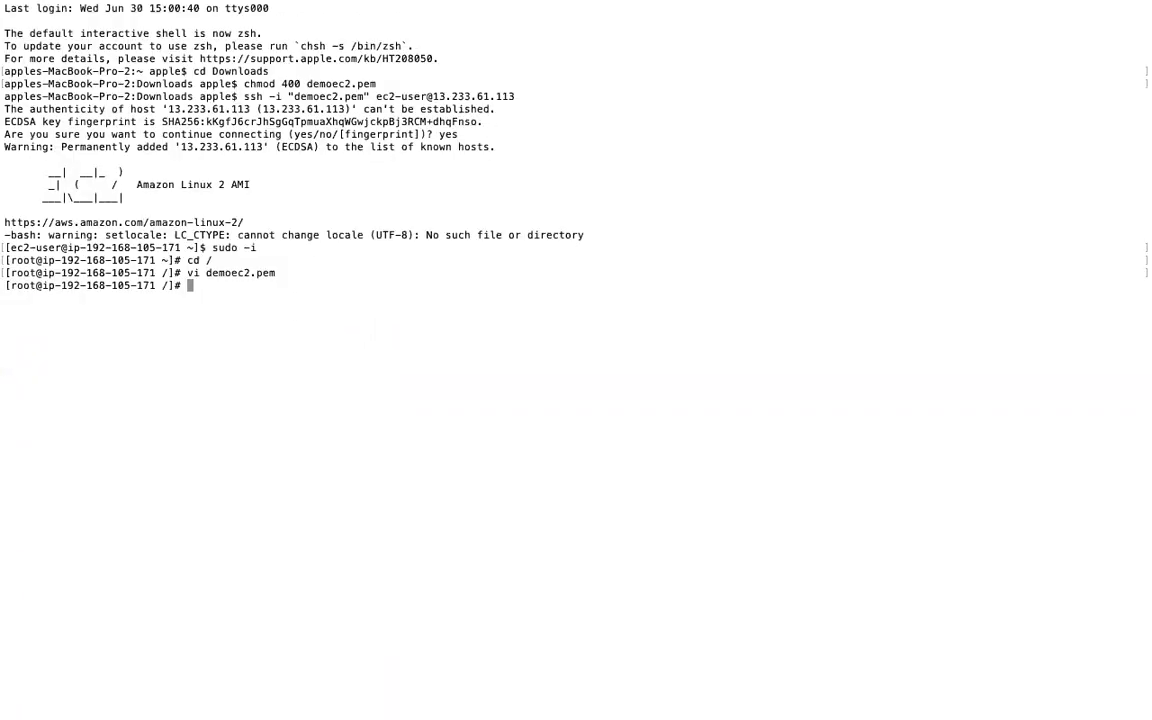
List the contents of the instance's root directory to check for the demoec2.pem file.
text(ld)
key(BackSpace)
text(s)
key(Return)
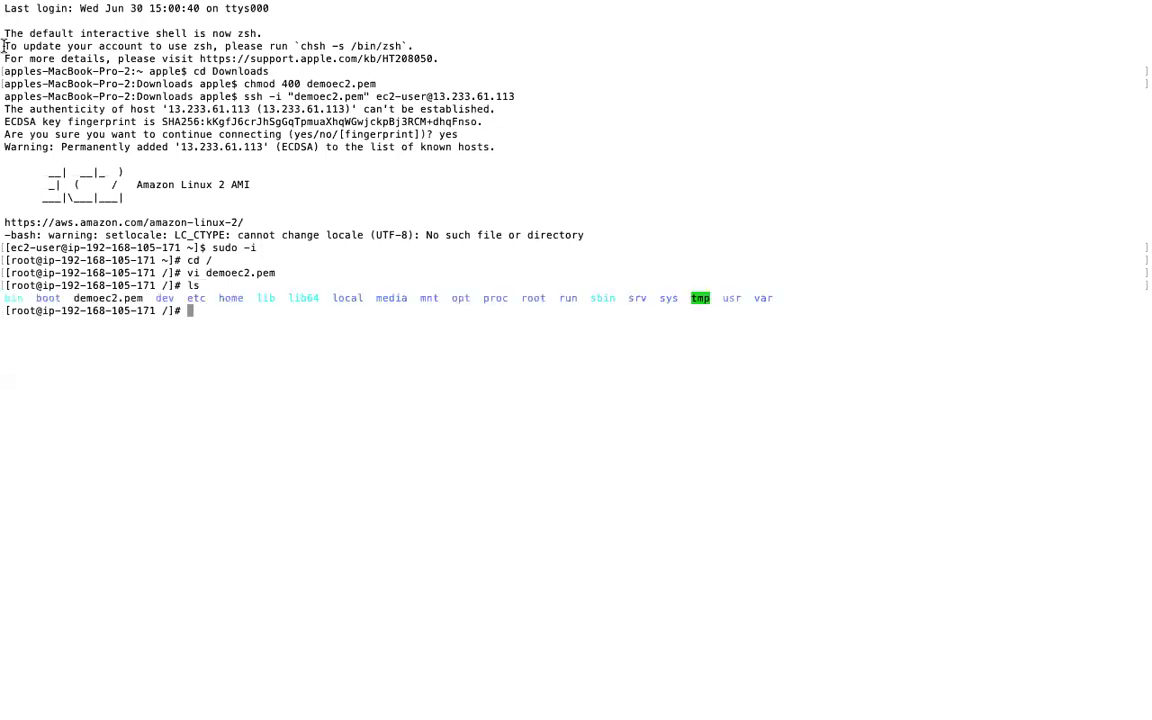
double_click(101, 295)
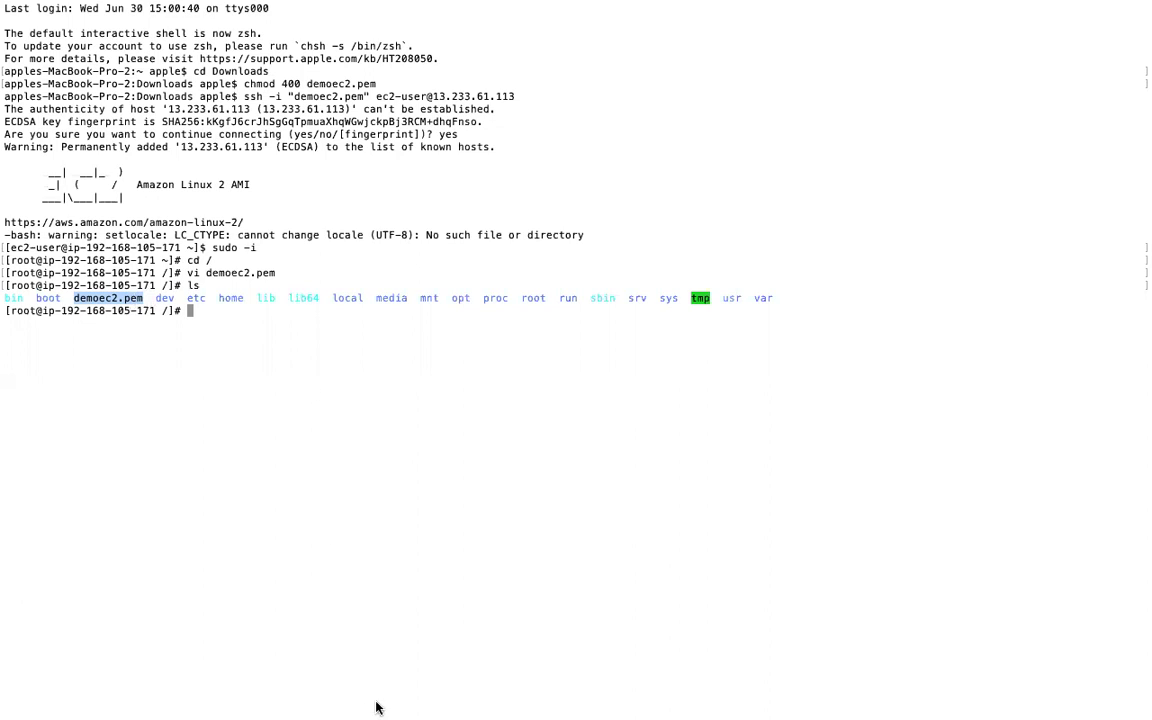
mouse_move(385, 708)
drag(144, 183, 251, 183)
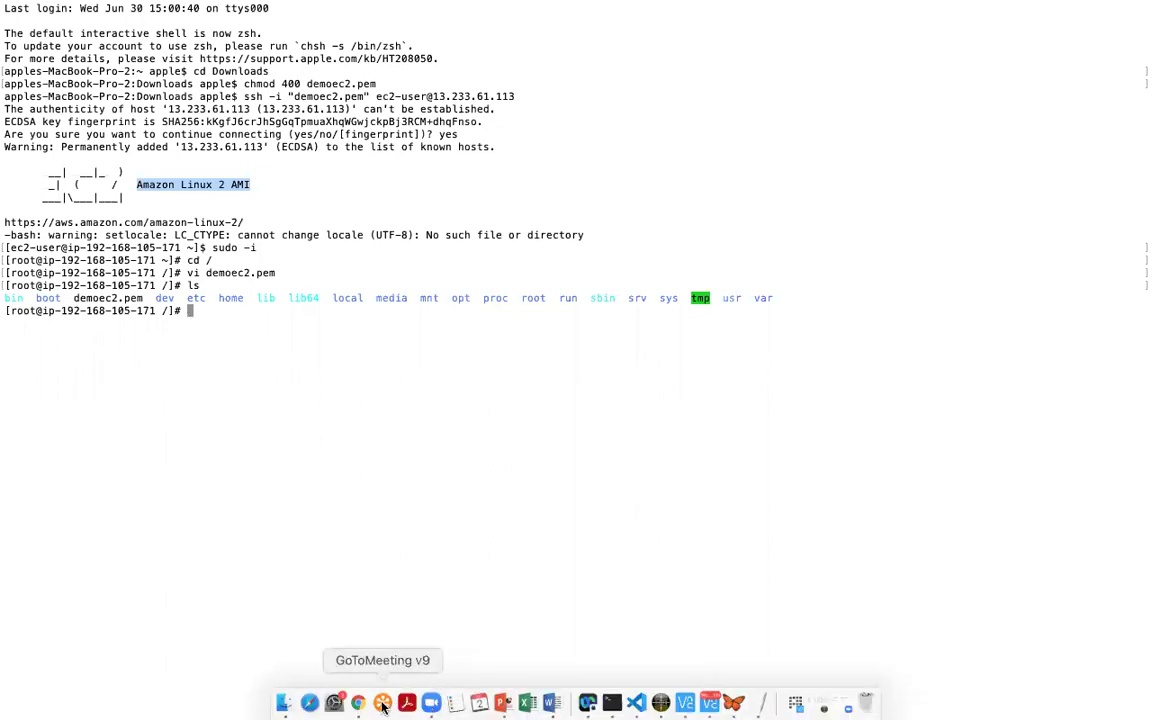
Switch to Chrome and copy the chmod 400 demoec2.pem command from the private instance's SSH connection instructions.
click(358, 703)
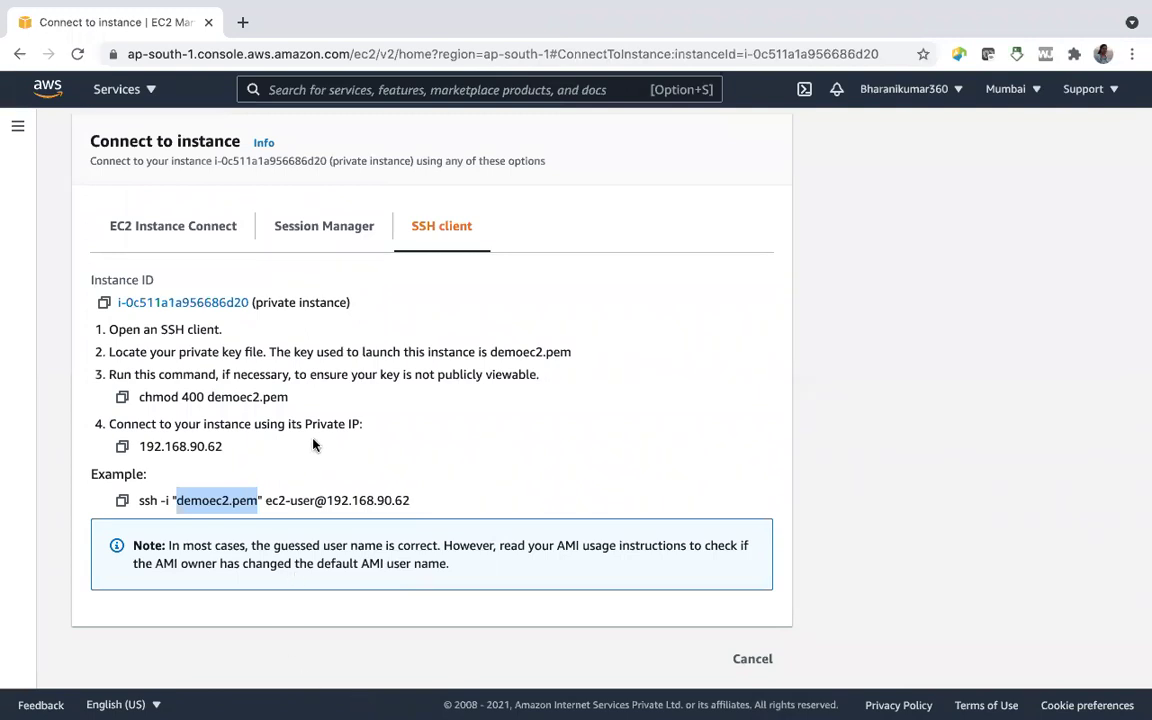
click(281, 393)
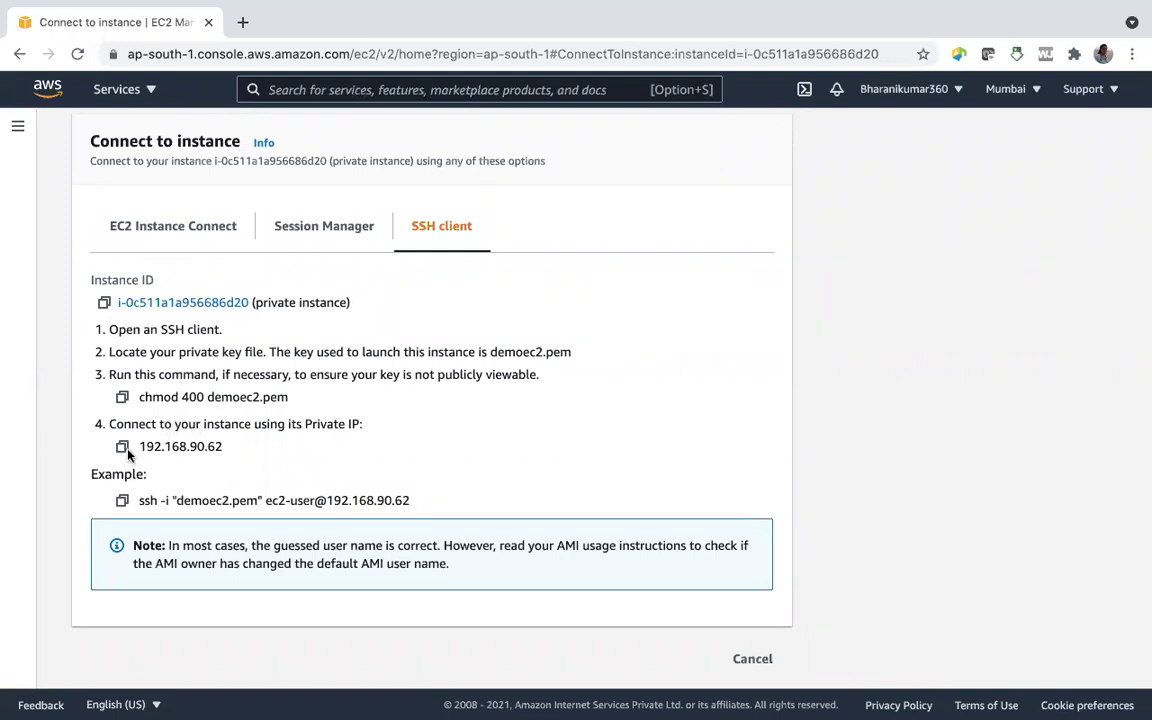
click(121, 397)
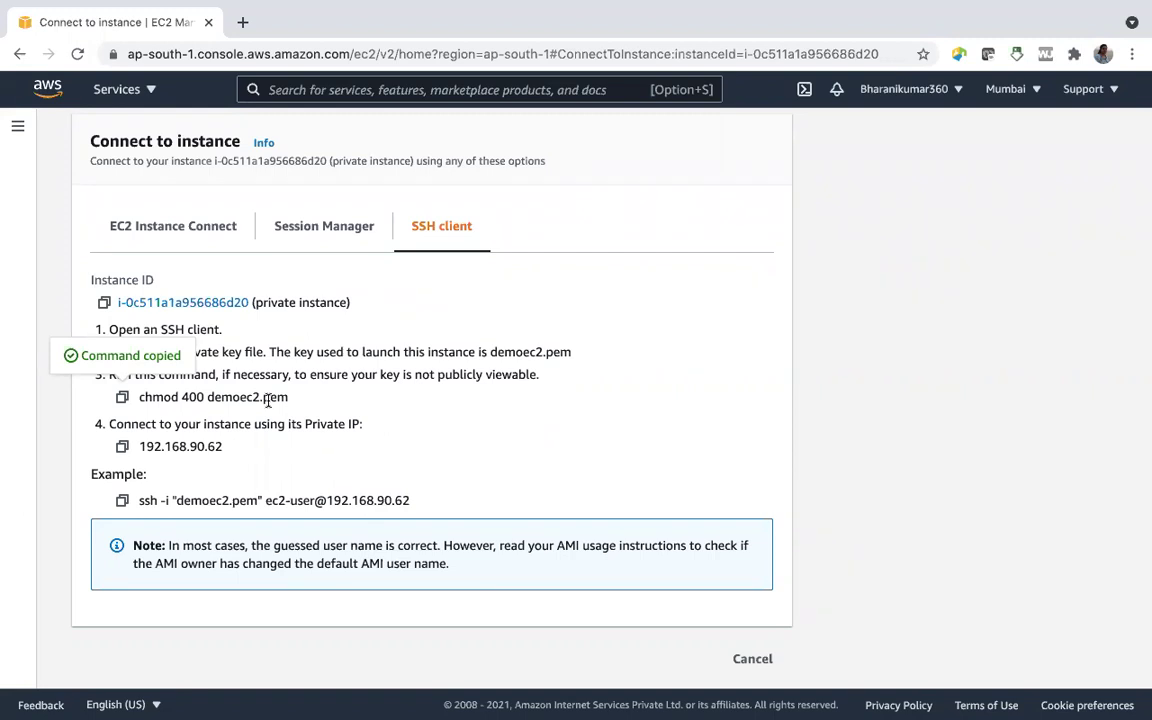
Switch to Terminal and run the copied chmod 400 demoec2.pem command on the public instance.
mouse_move(476, 703)
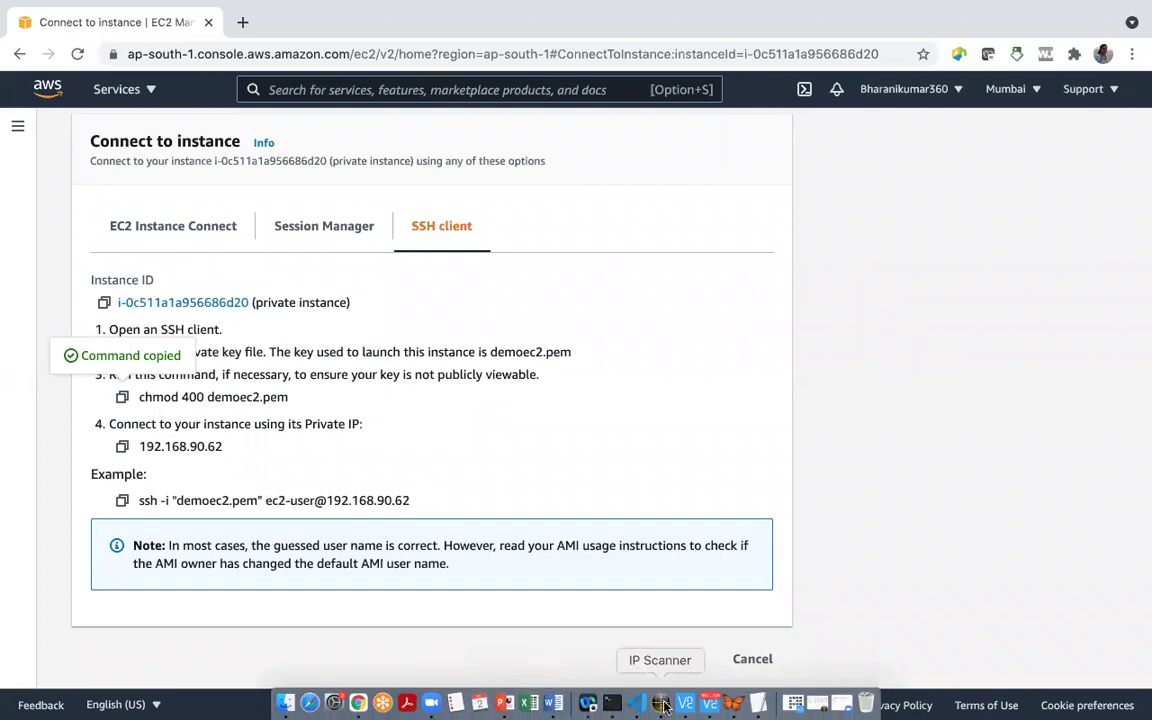
click(612, 703)
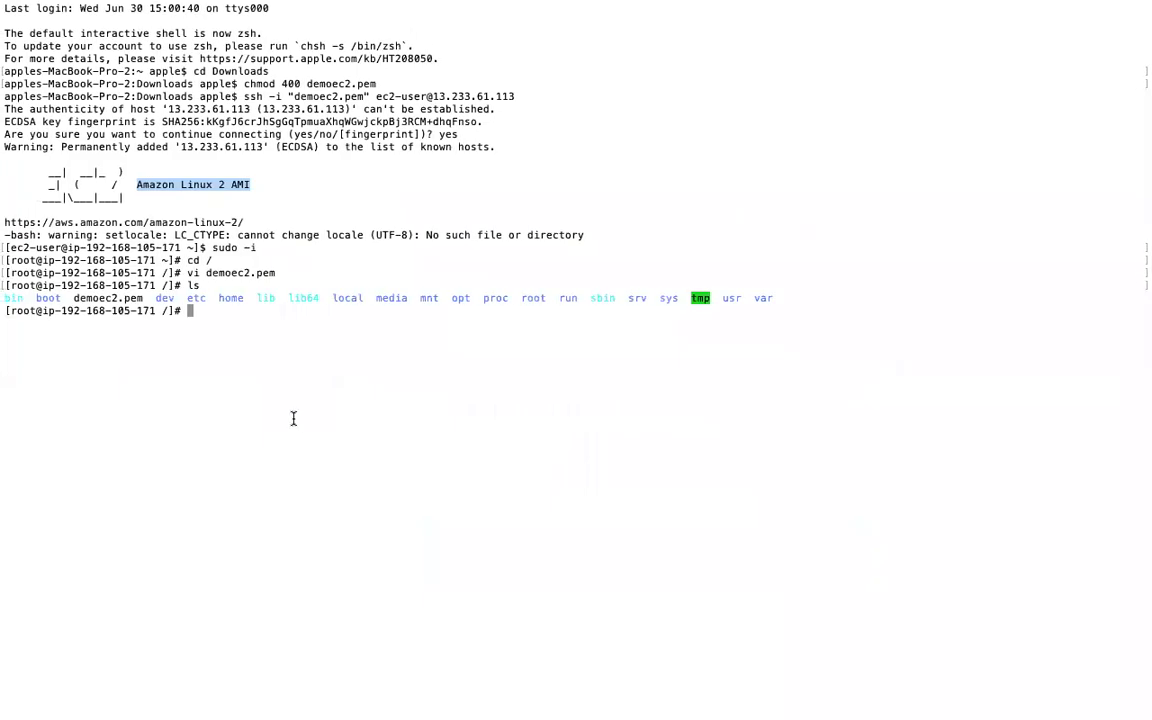
key(super+v)
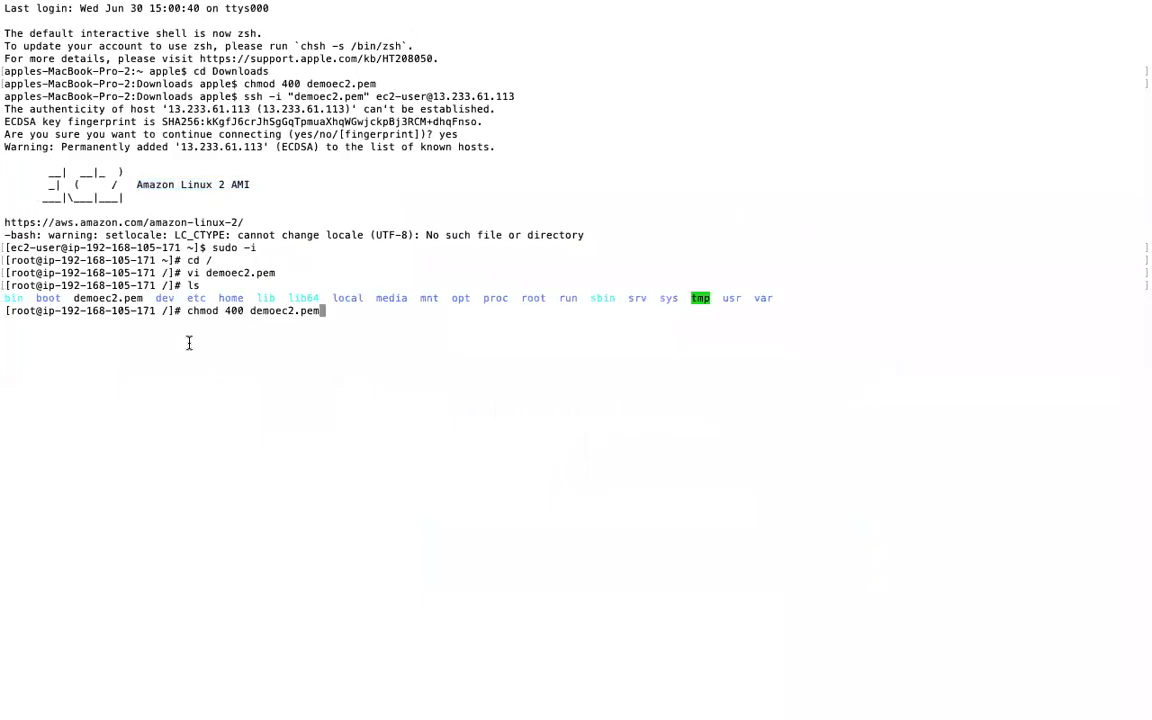
drag(187, 311, 218, 311)
key(Return)
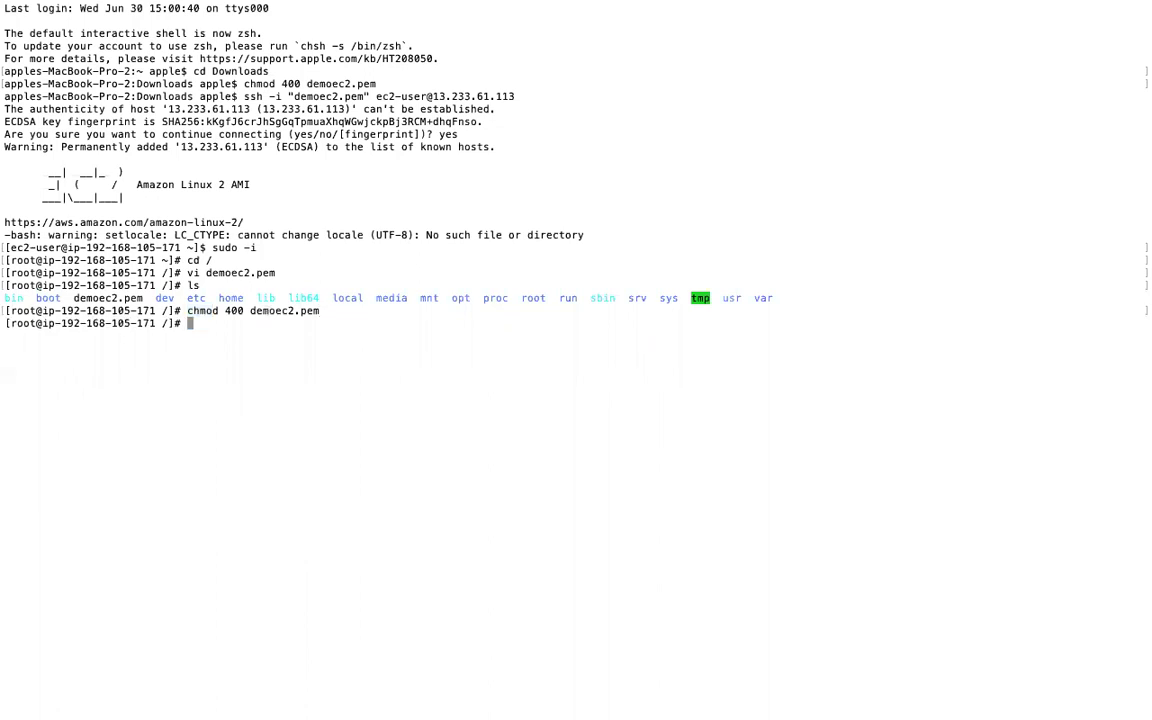
Switch to Chrome and copy the example ssh command for connecting to the private instance.
mouse_move(480, 705)
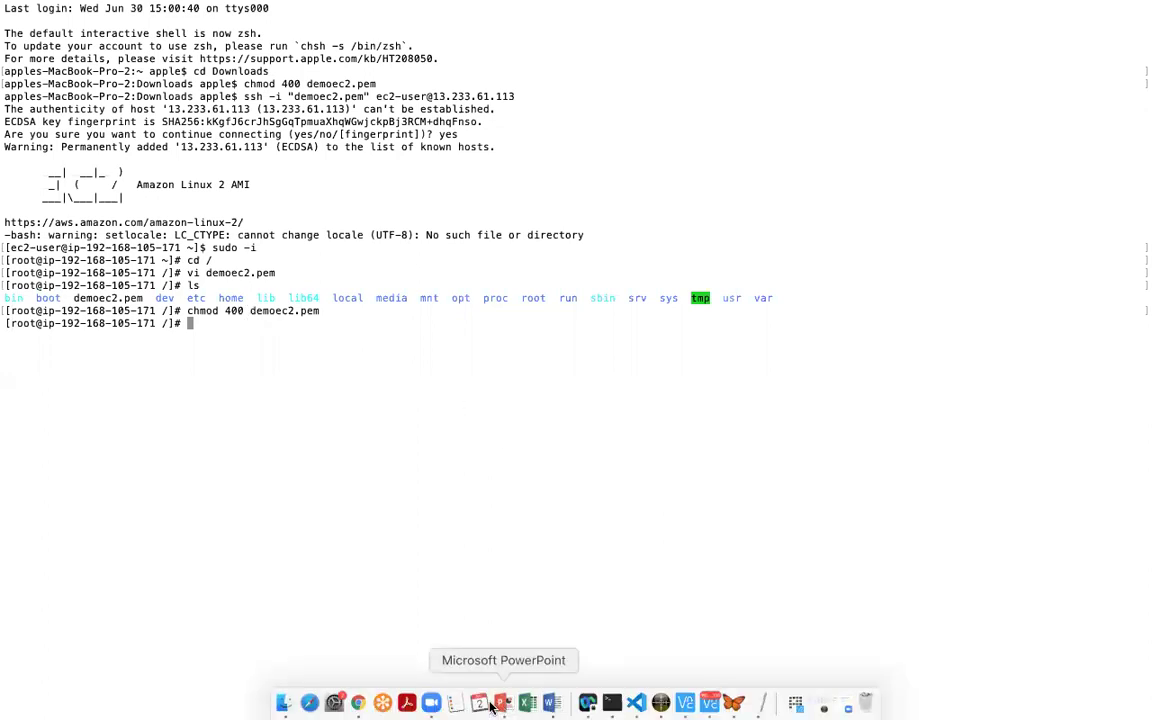
click(360, 703)
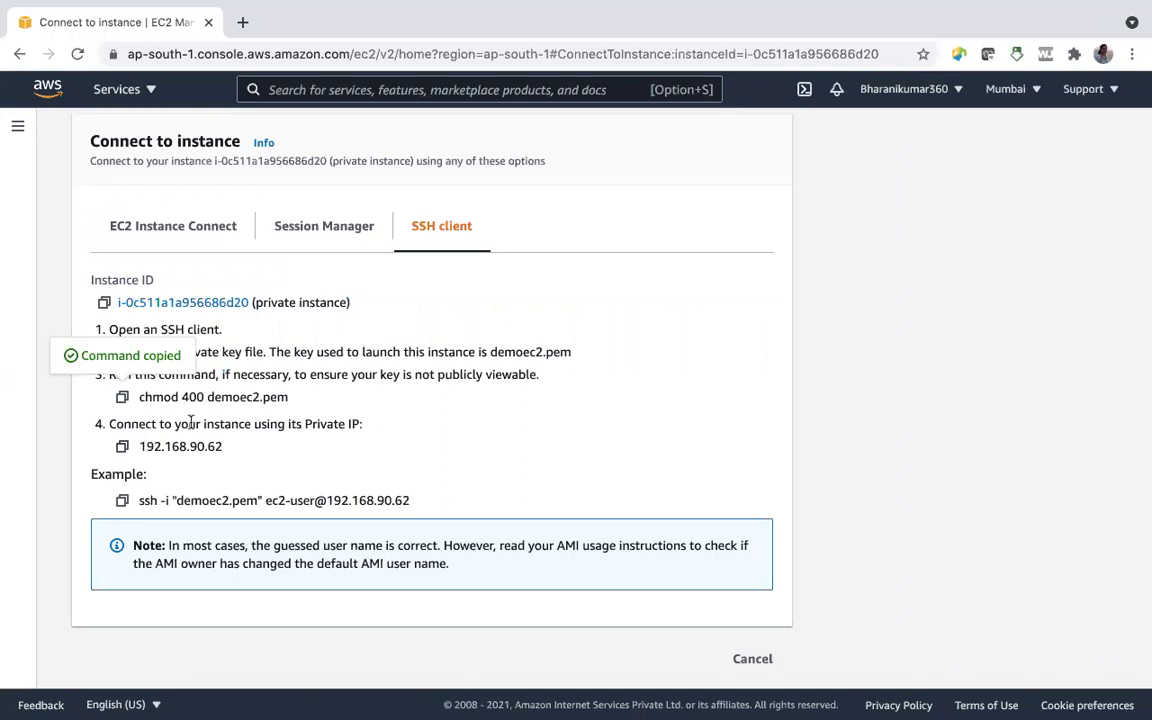
click(122, 500)
mouse_move(503, 706)
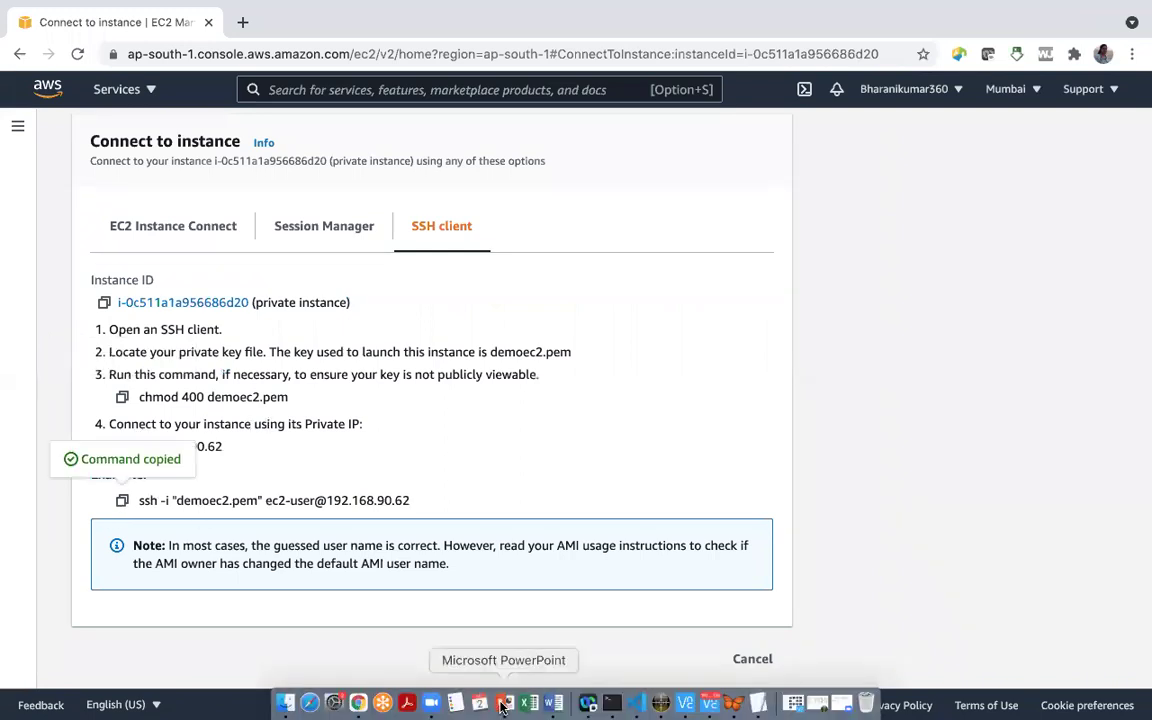
click(606, 704)
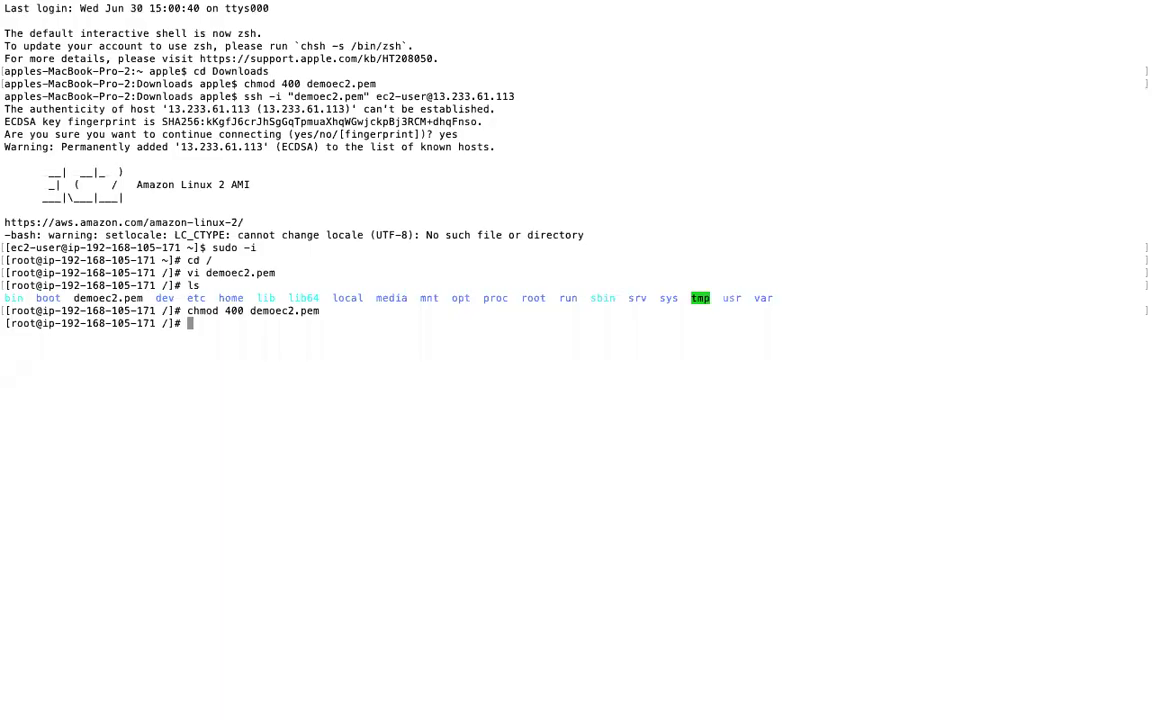
key(super+v)
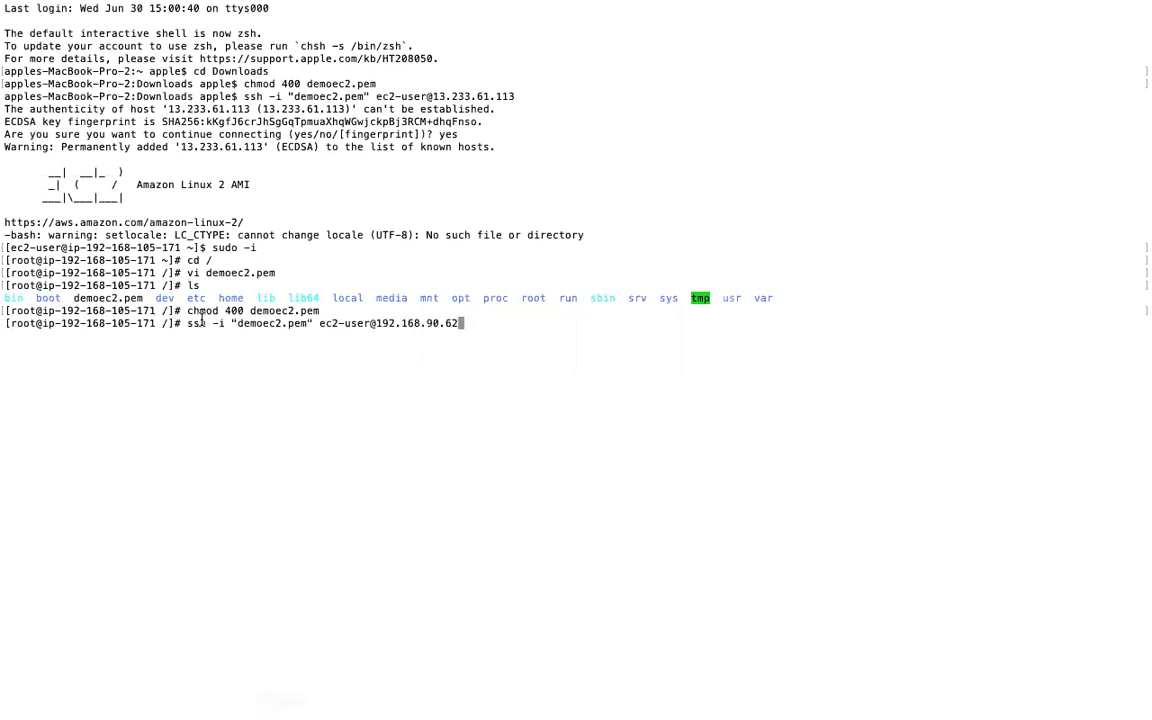
drag(189, 325, 205, 327)
click(223, 325)
drag(237, 325, 458, 324)
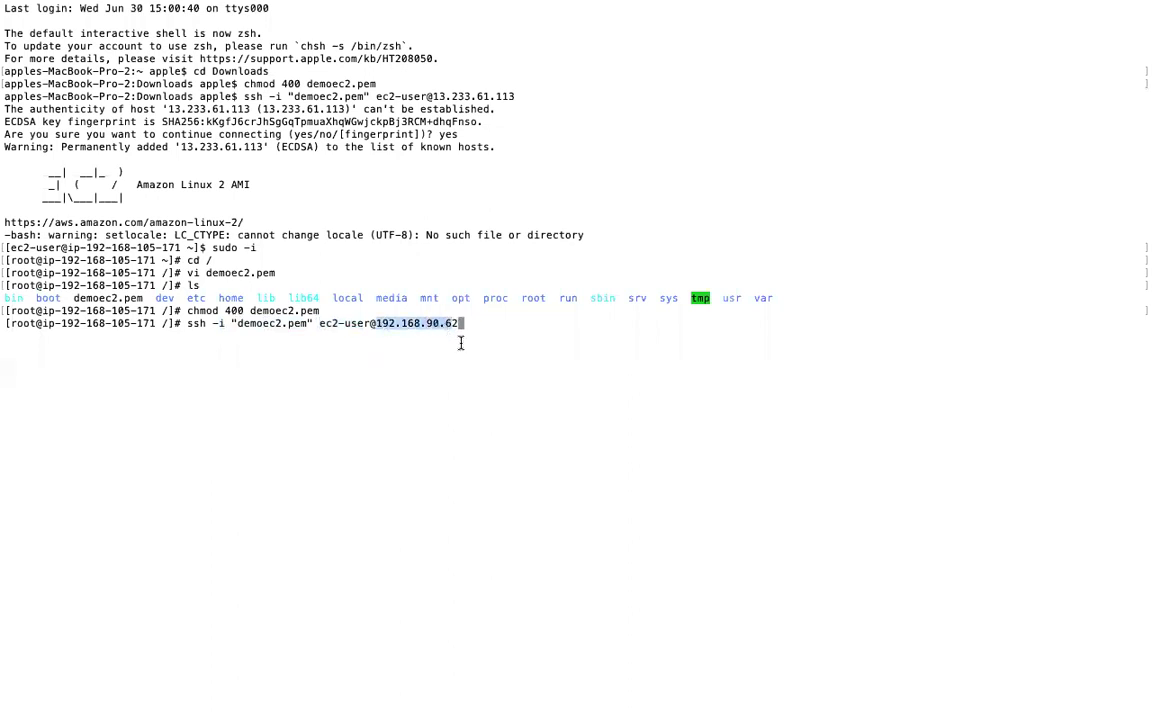
click(461, 323)
key(Return)
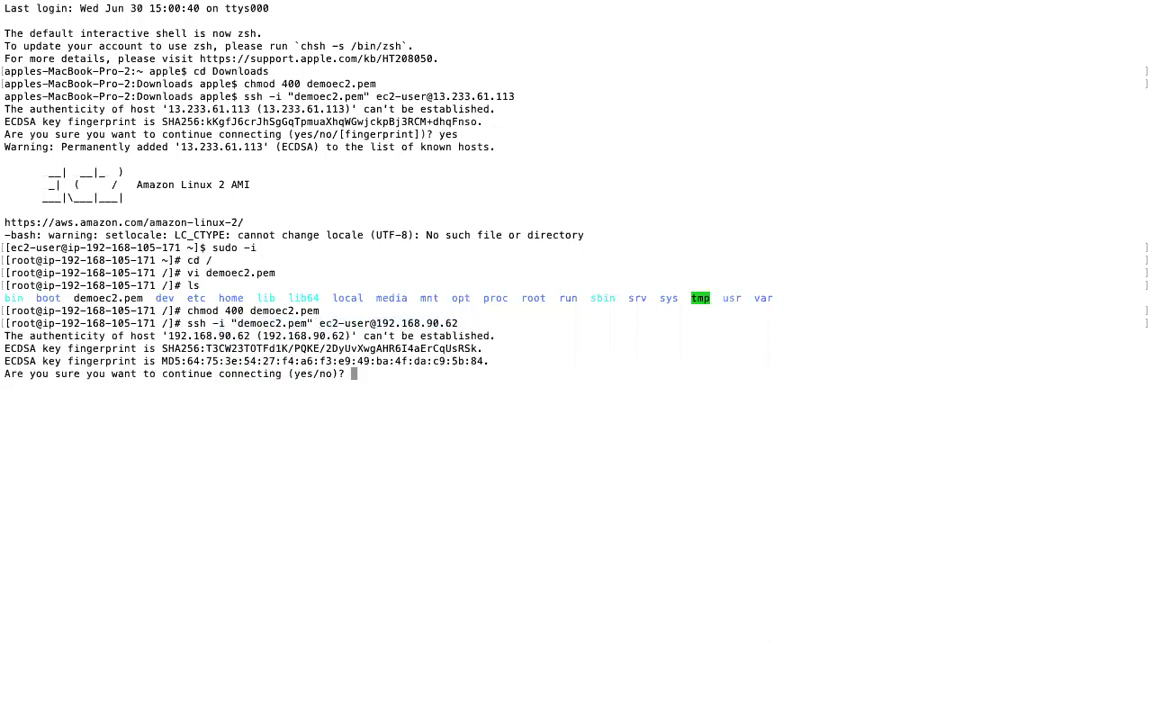
text(yes)
key(Return)
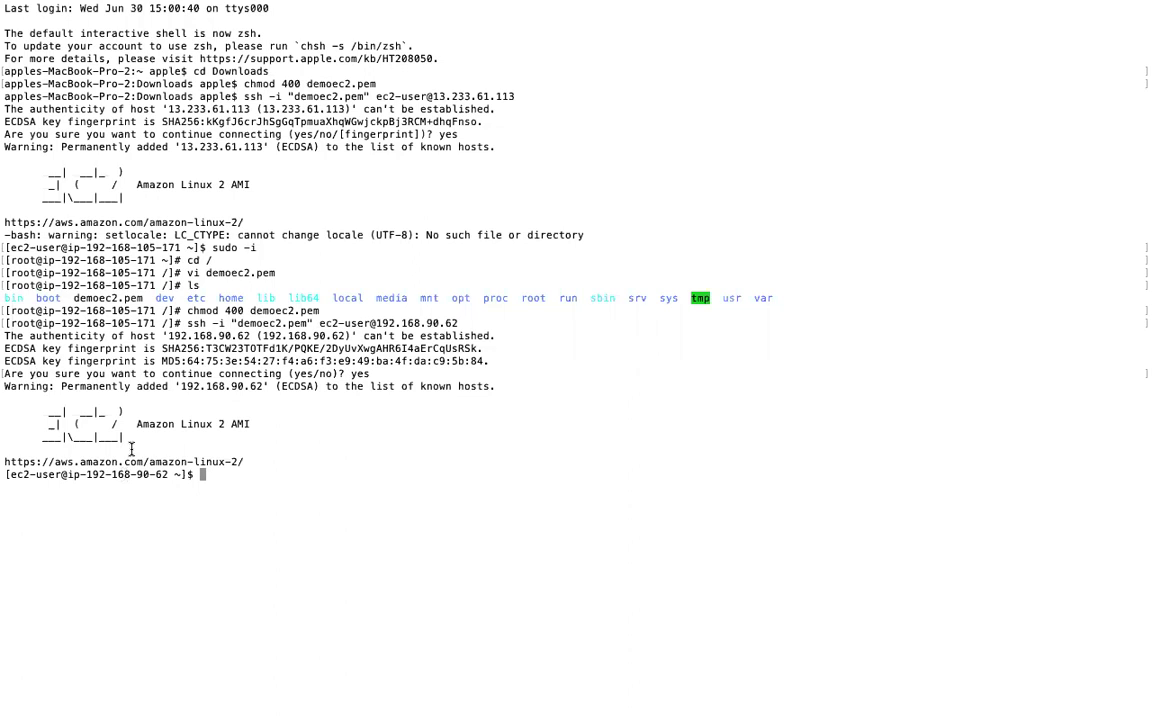
Test internet access from the private instance by pinging google.com, first with sudo and again without it.
text(ping g)
key(BackSpace)
key(BackSpace)
key(BackSpace)
key(BackSpace)
key(BackSpace)
key(BackSpace)
text(sudo ping google.com)
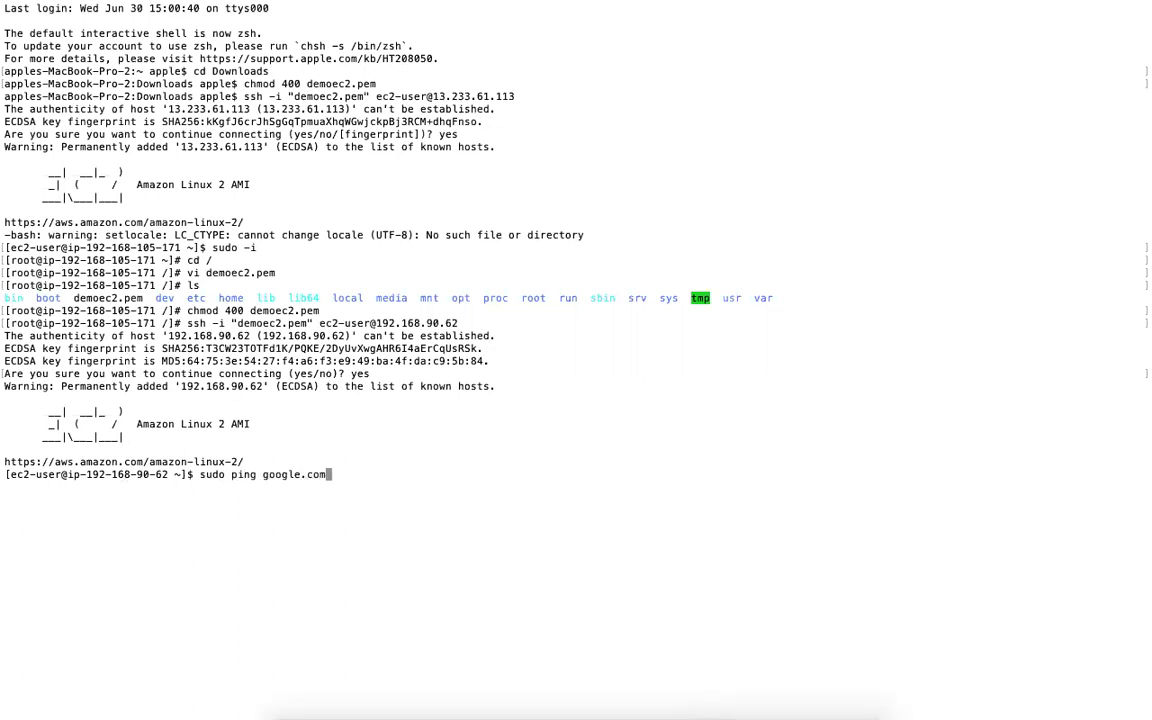
key(Return)
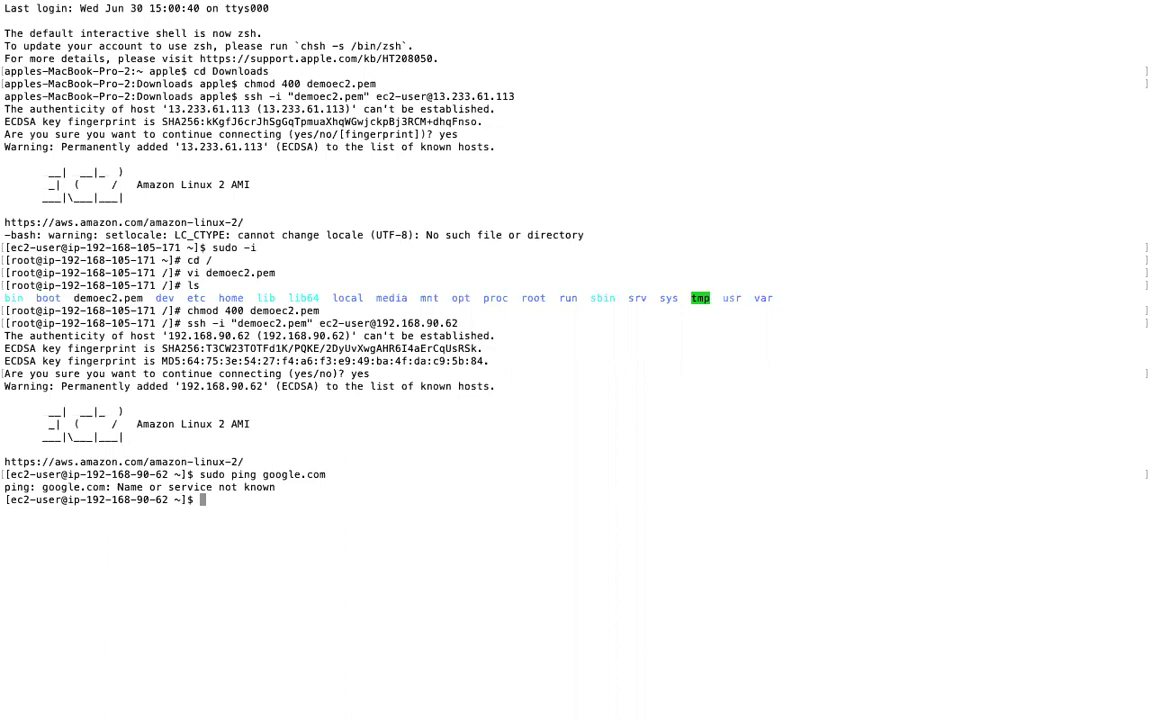
text(ping google.com)
key(Return)
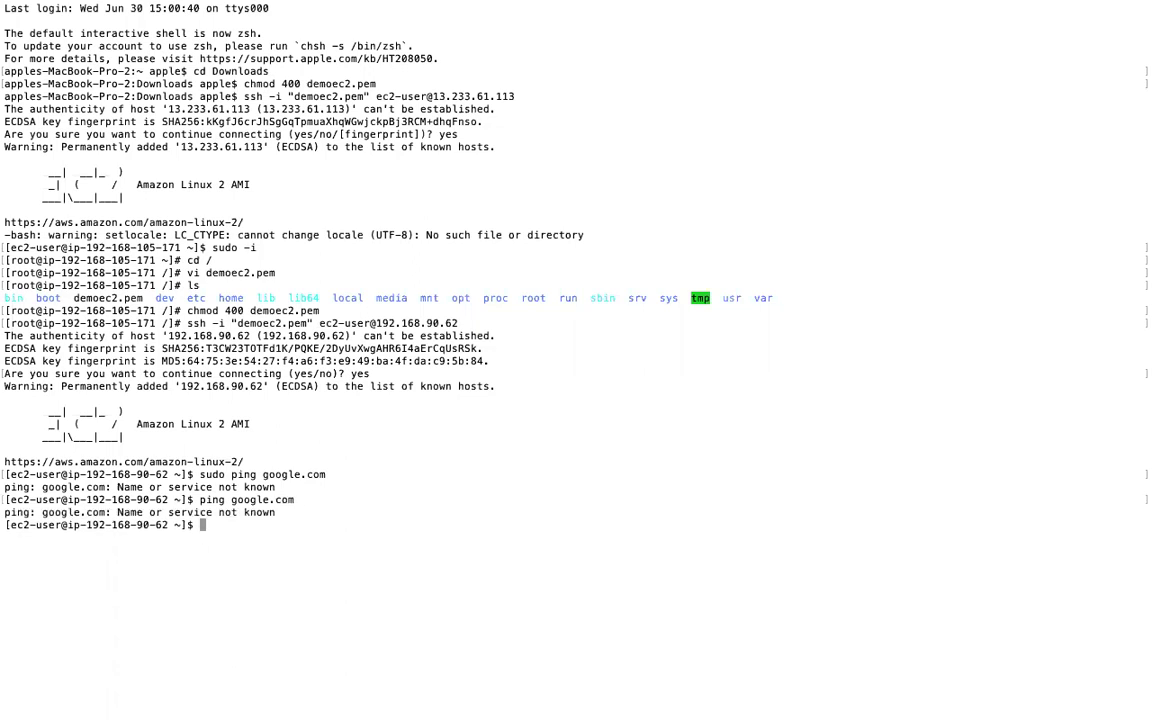
Exit the private instance's SSH session and compare the prompt's IP address with the public instance's original prompt.
text(exit)
key(Return)
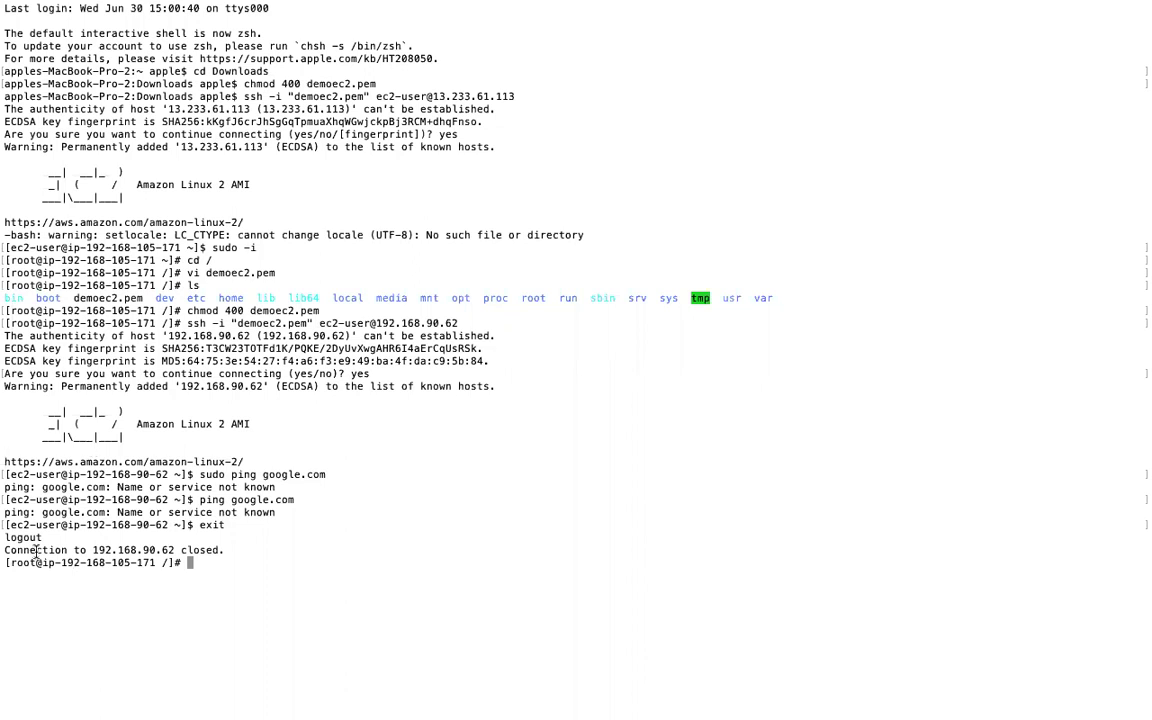
drag(61, 563, 155, 563)
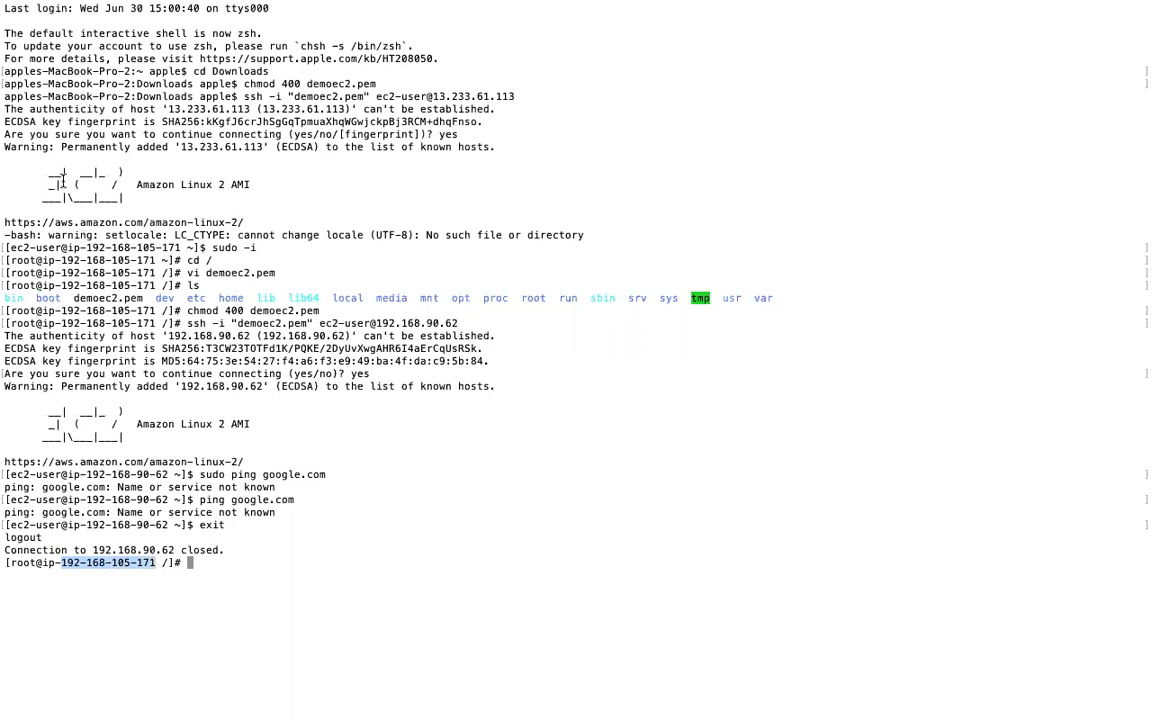
drag(86, 247, 182, 247)
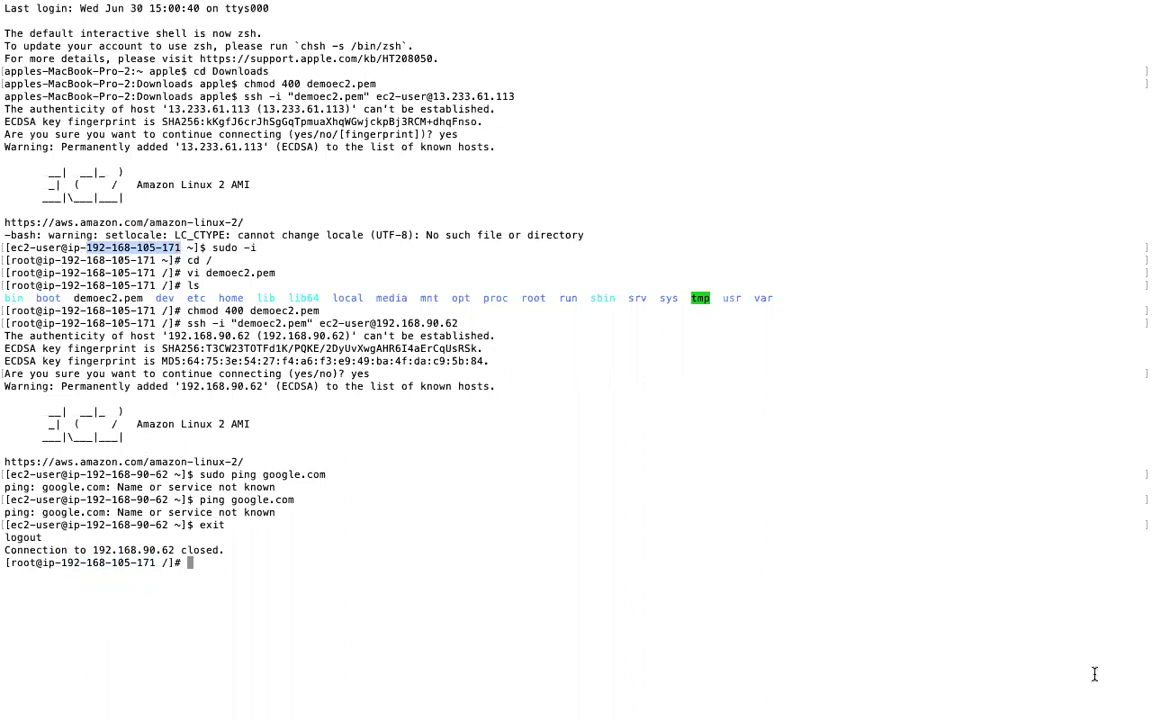
Ping google.com from the public instance to test its internet access, and stop the ping after a series of replies.
text(ping )
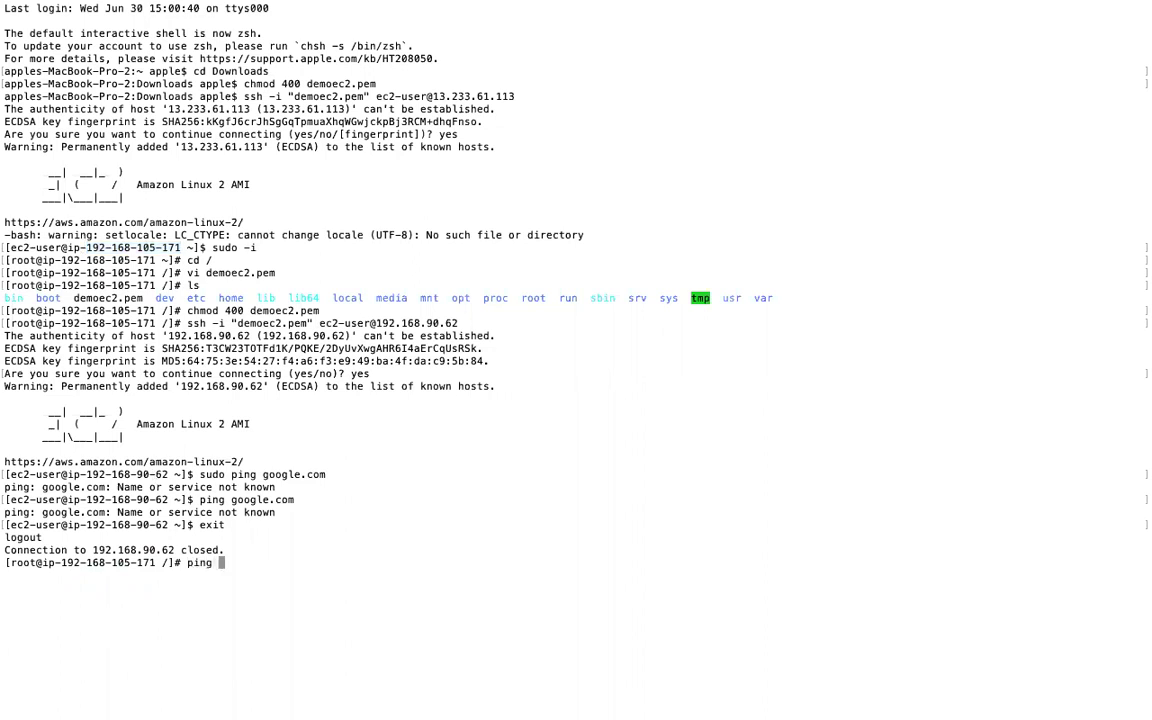
text(google.com)
key(Return)
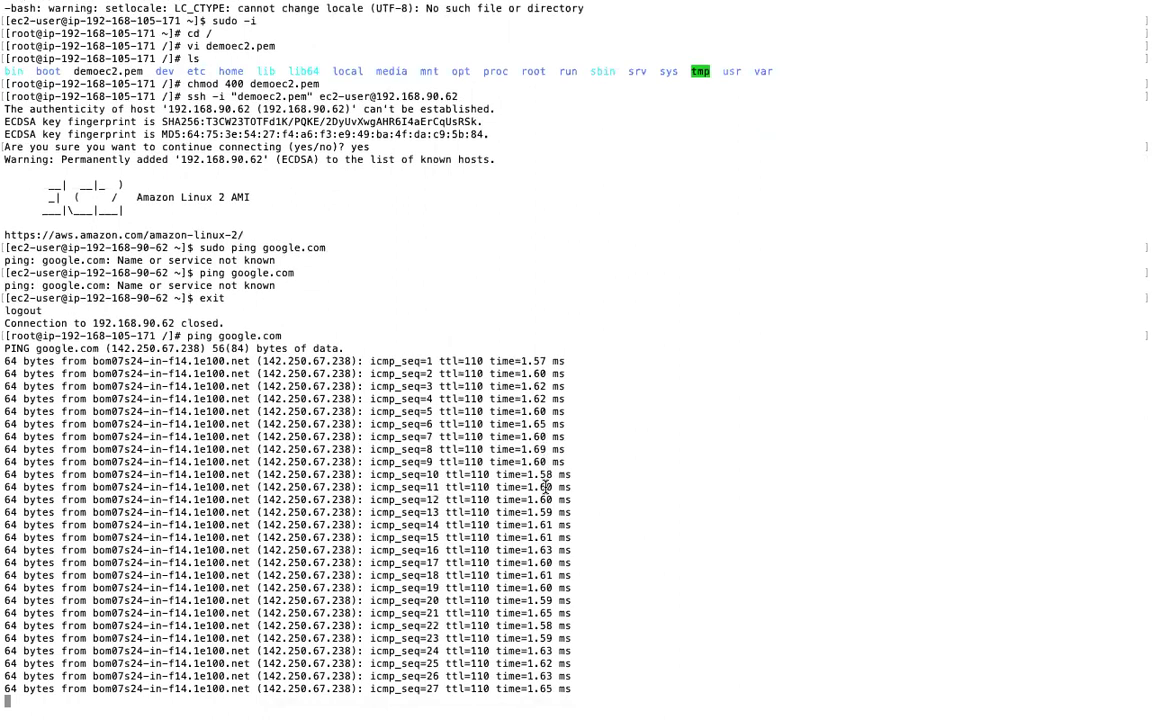
key(ctrl+c)
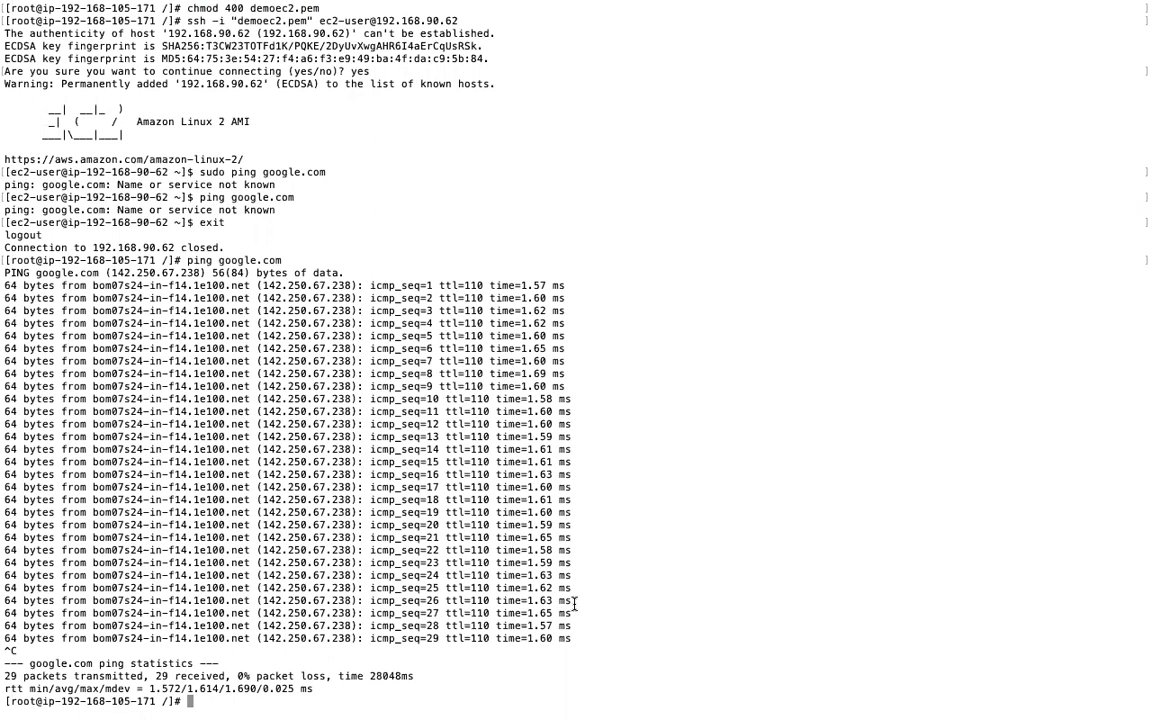
text(ping google.com)
key(Up)
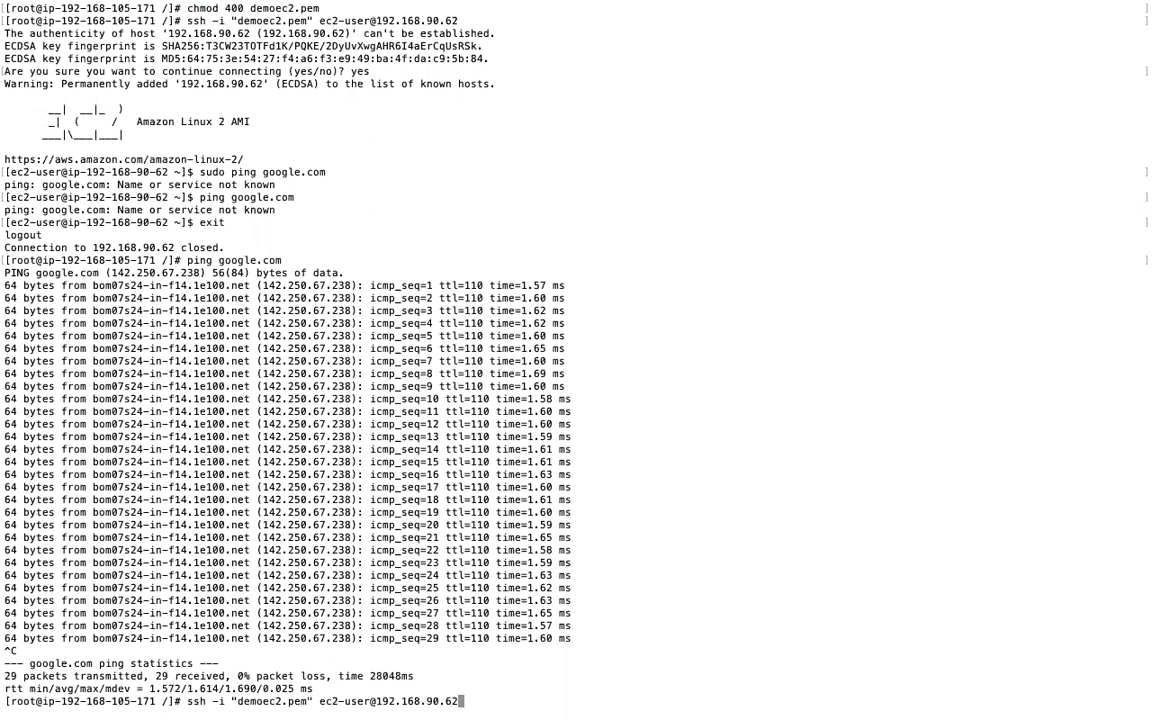
key(Return)
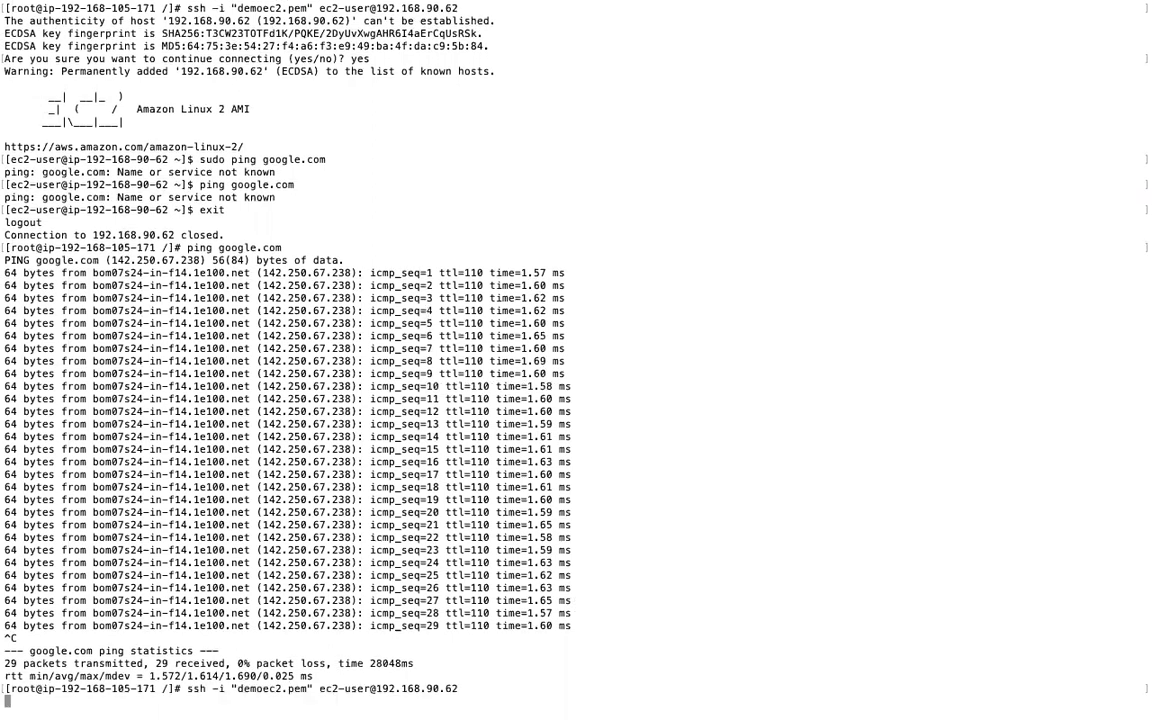
mouse_move(12, 712)
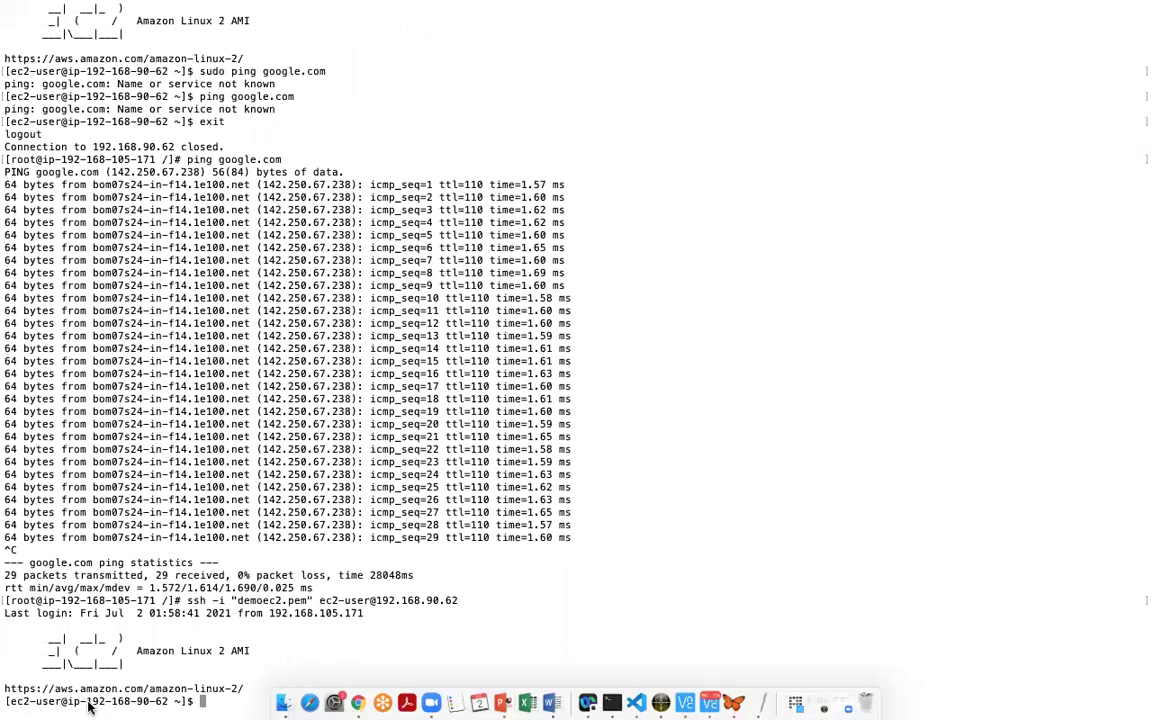
text(clear)
key(Return)
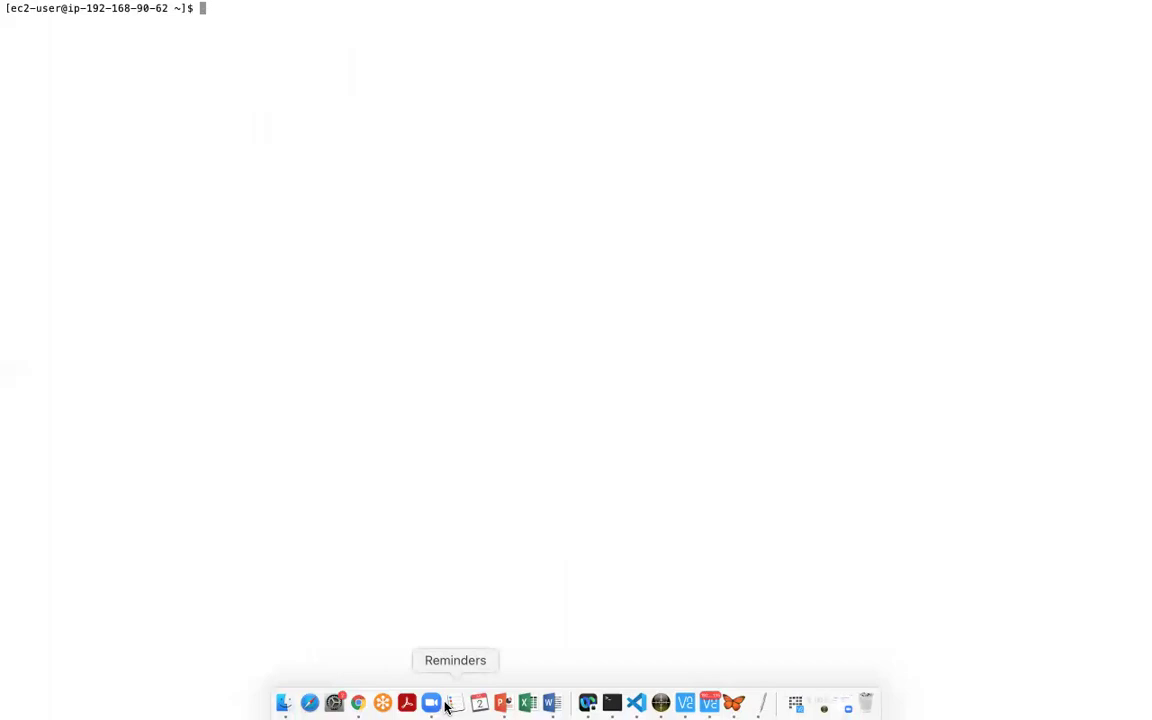
Switch to the AWS console in Chrome, go to the VPC service's NAT gateways and start creating a new NAT gateway.
click(357, 704)
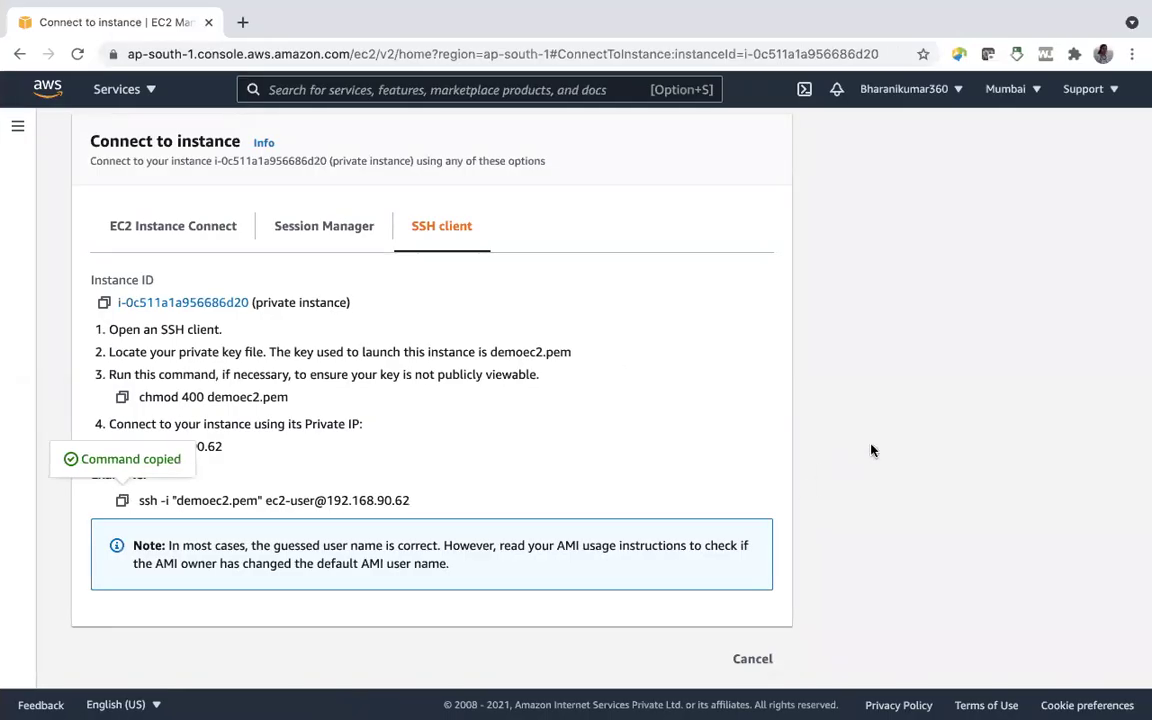
mouse_move(567, 47)
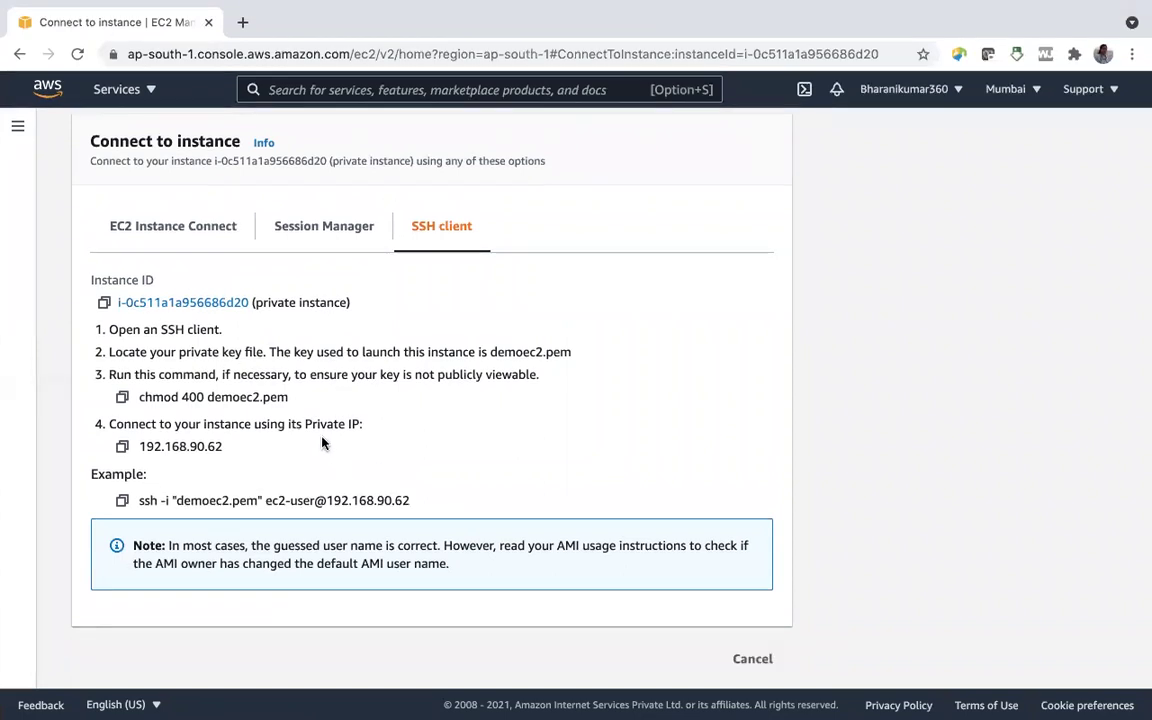
click(117, 104)
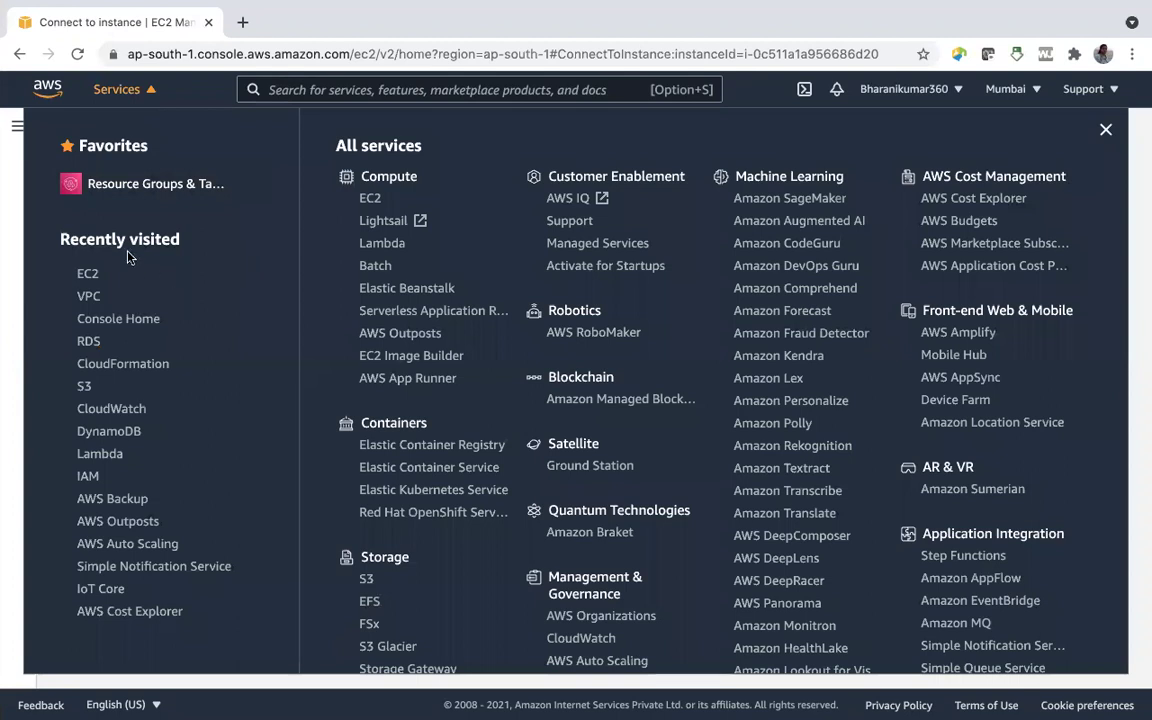
click(98, 297)
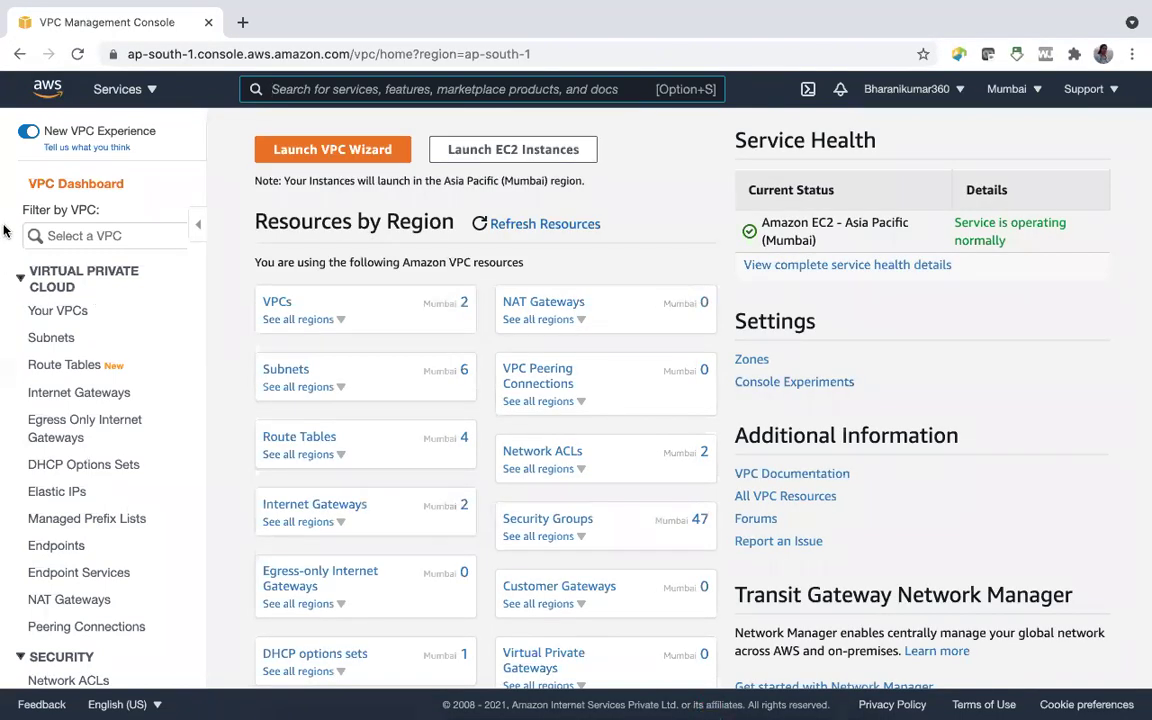
scroll(62, 334, down, 3)
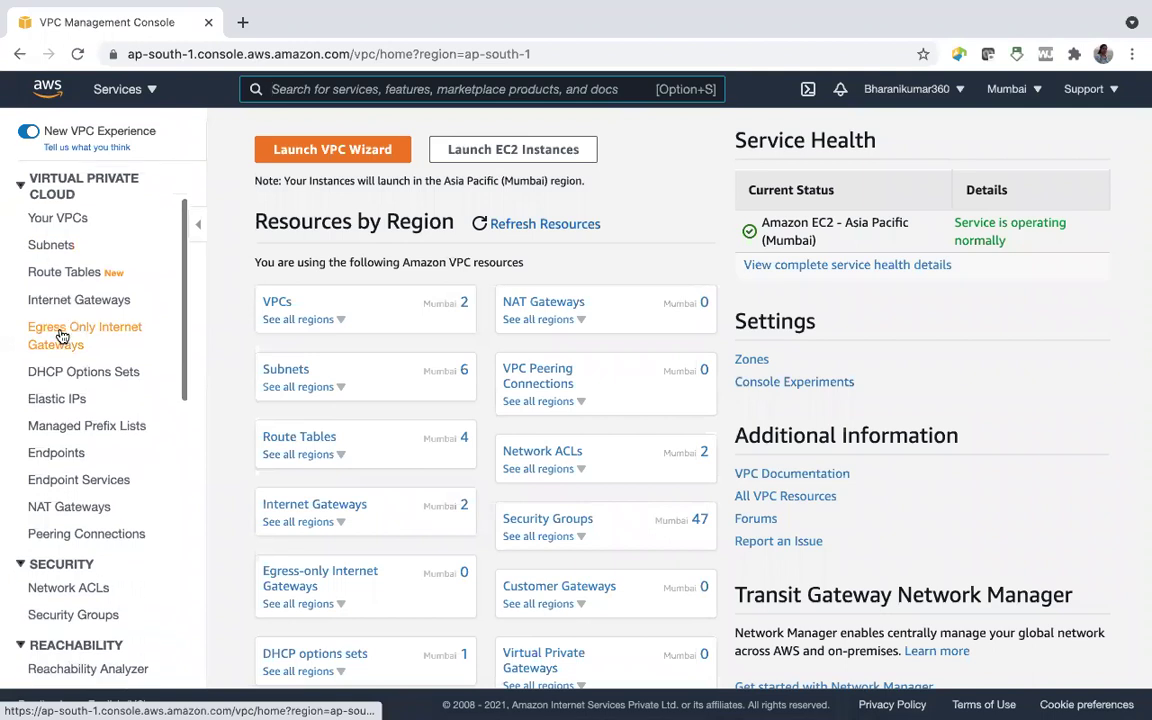
click(90, 468)
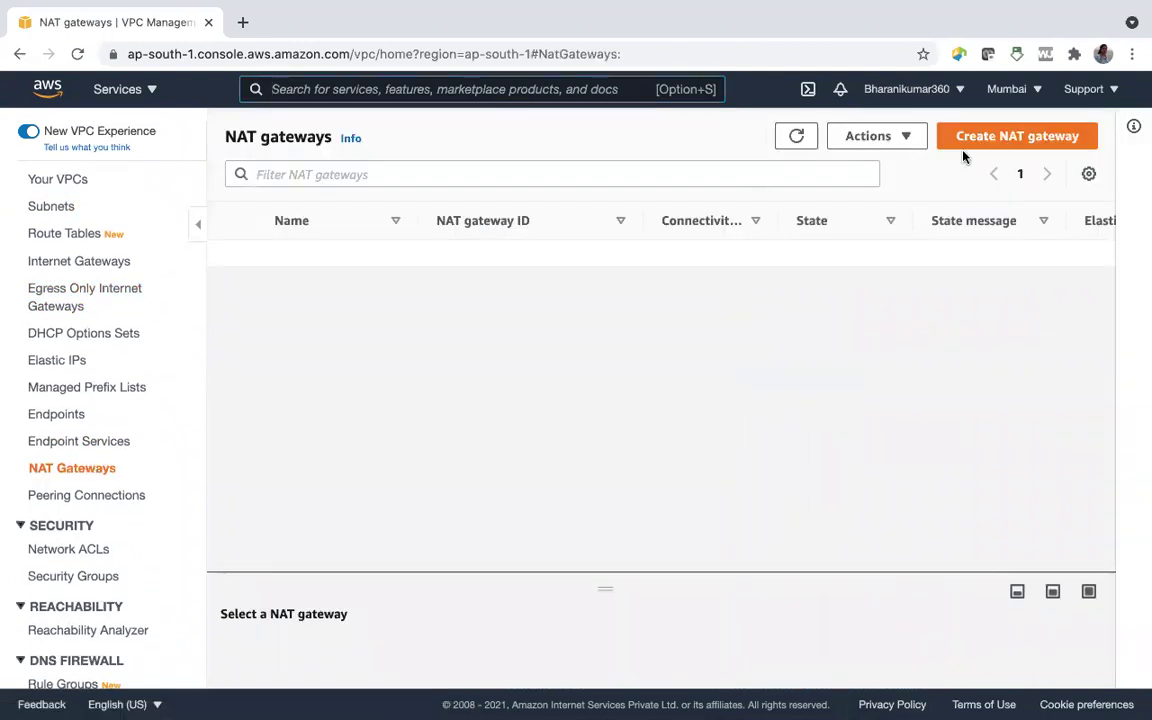
click(970, 140)
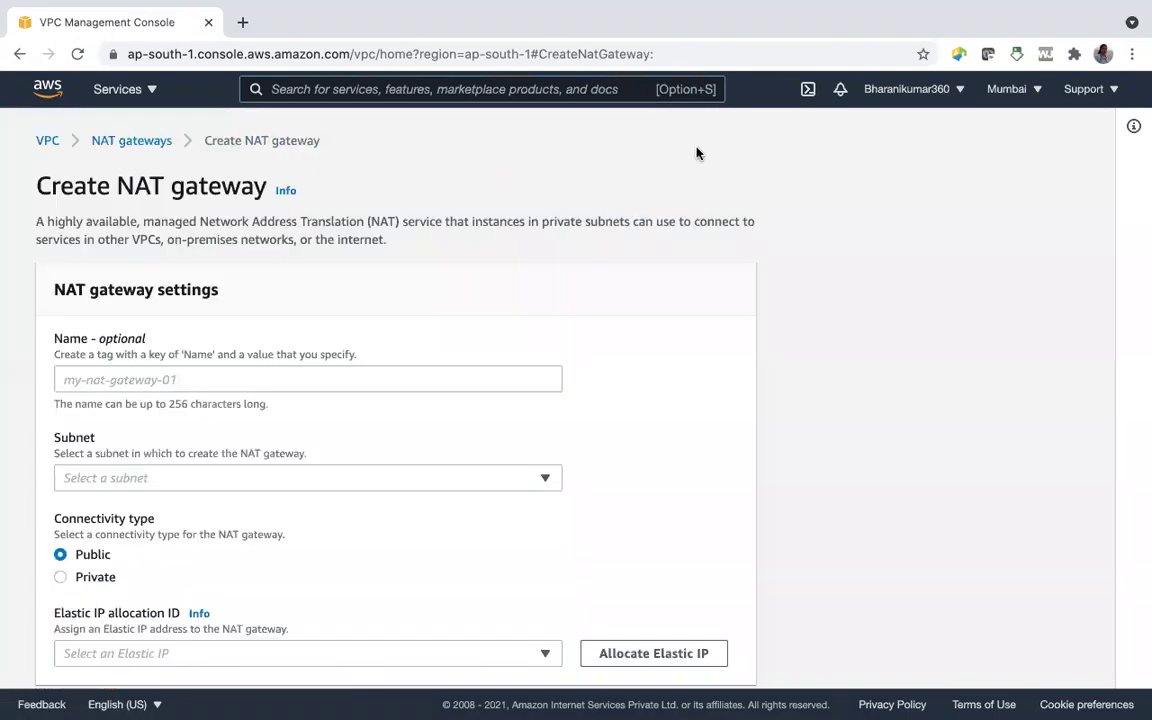
Name the NAT gateway NAT-for-privatesubnet, with hyphens instead of spaces.
click(147, 380)
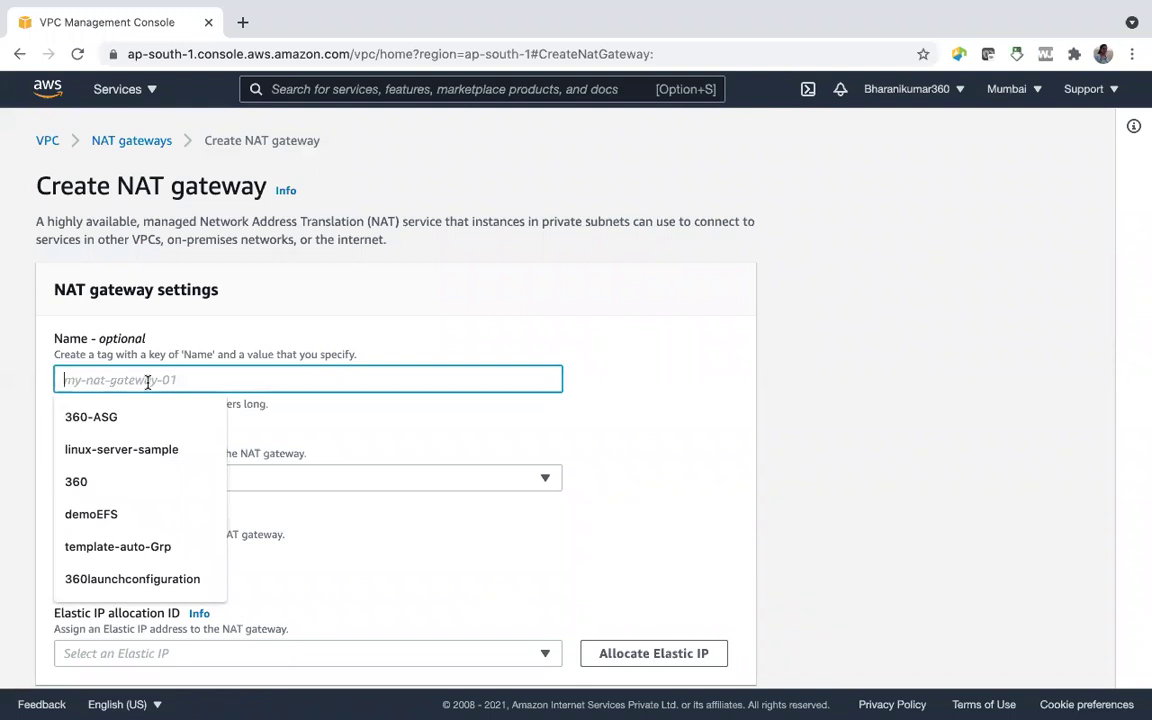
text(NAT for pri)
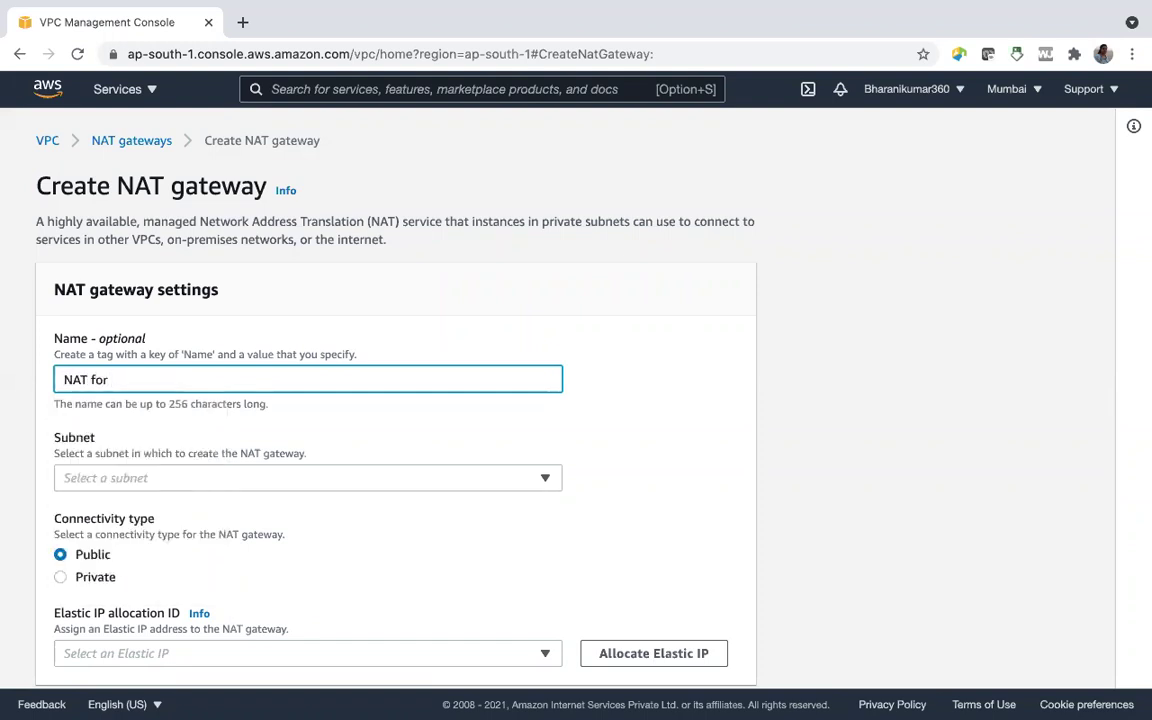
text(vatesubnet)
click(91, 380)
key(BackSpace)
text(-)
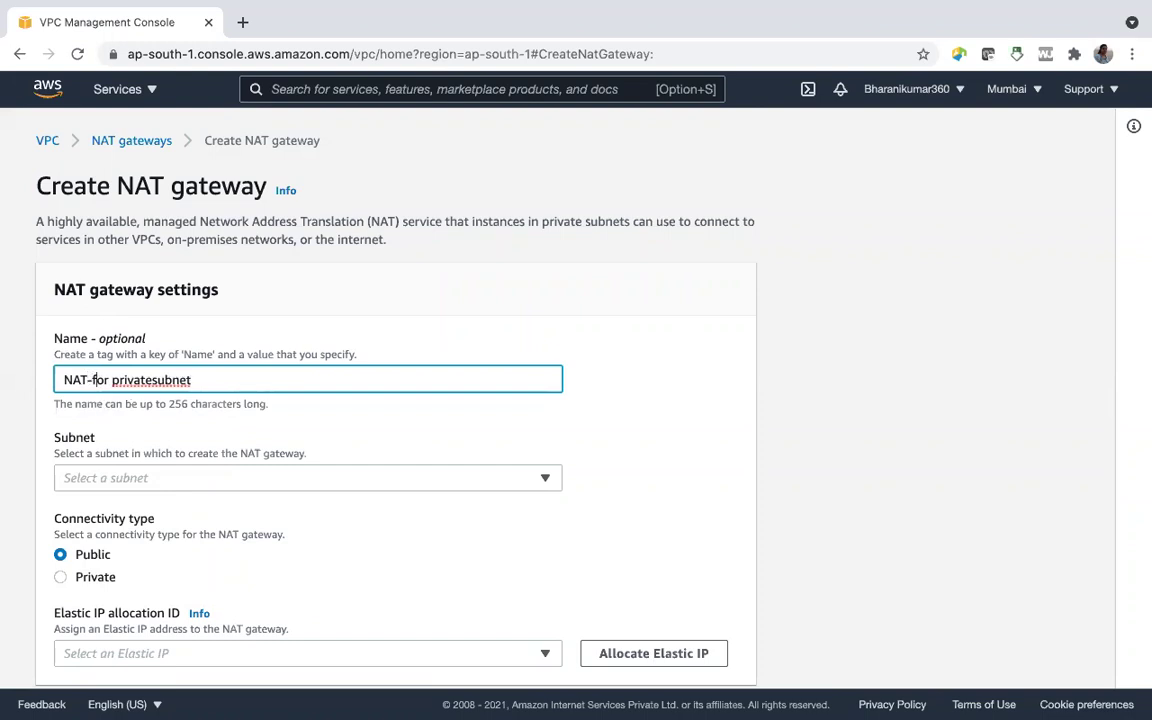
click(111, 380)
key(BackSpace)
text(-)
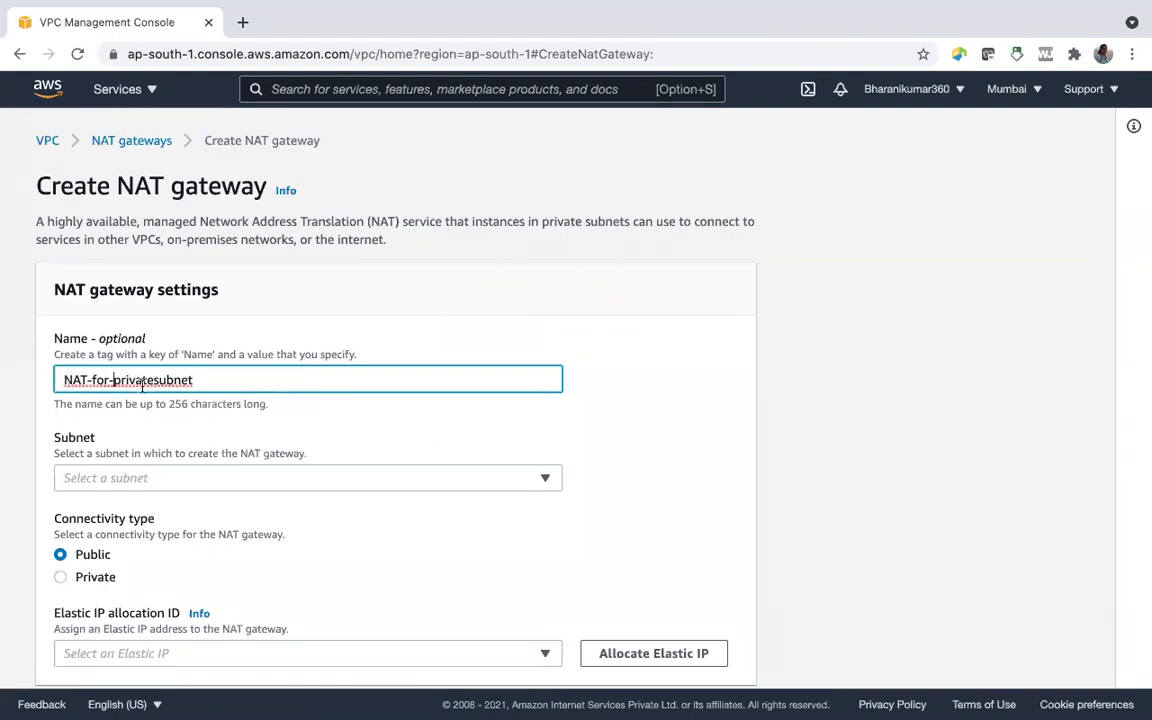
Place the NAT gateway in the myvpc-public subnet and allocate an Elastic IP for it, using Public connectivity.
scroll(149, 460, down, 2)
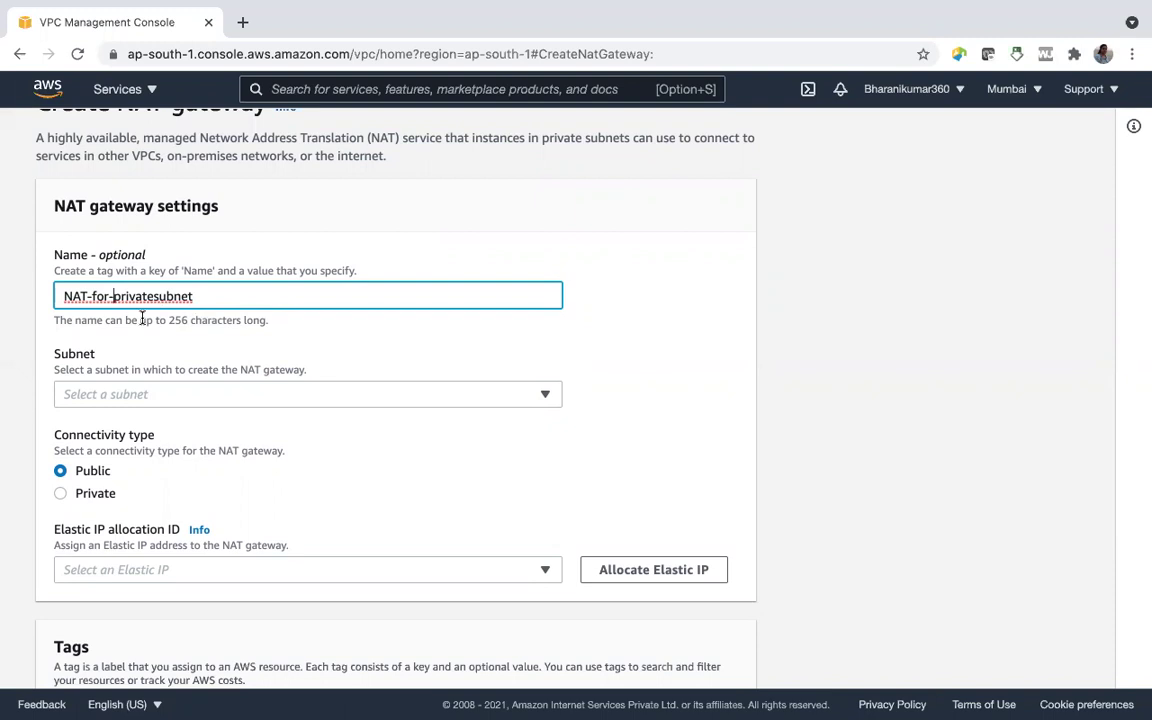
click(178, 399)
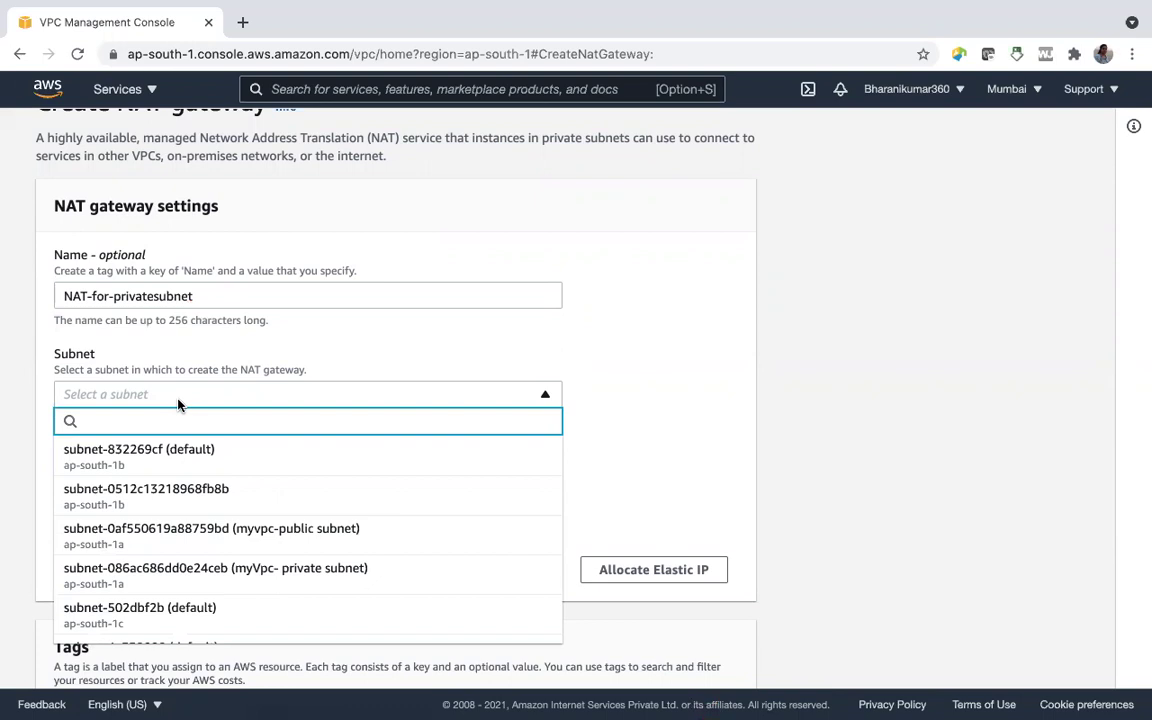
click(271, 540)
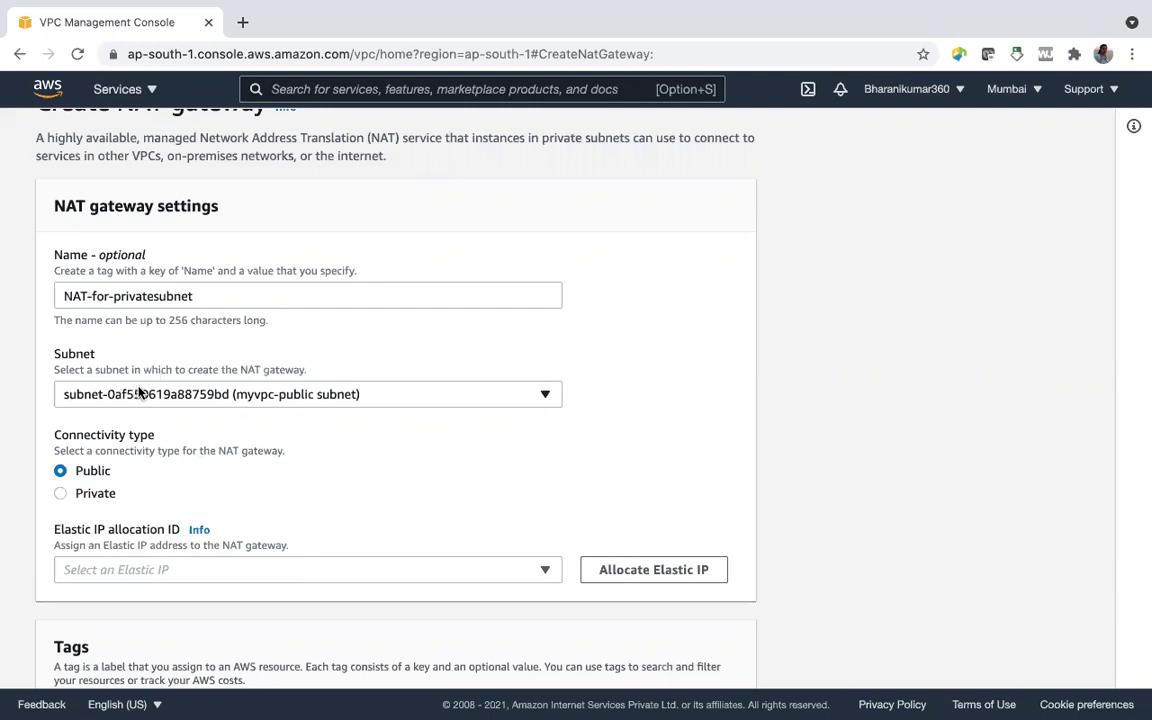
scroll(252, 406, down, 2)
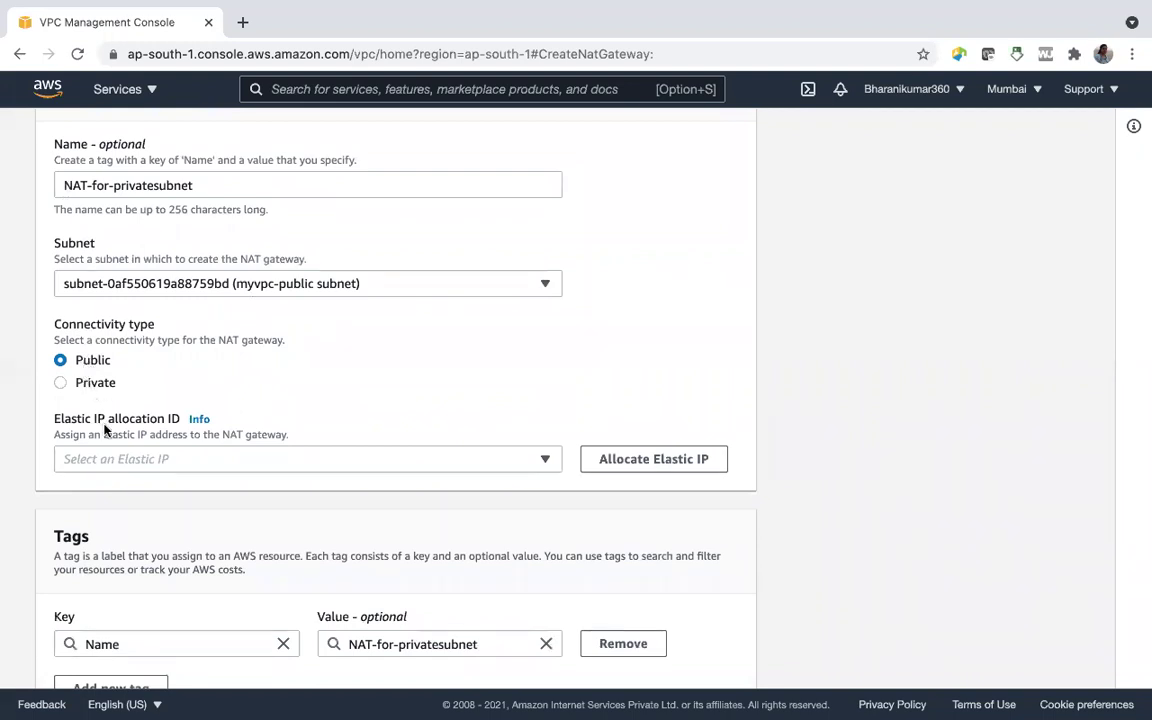
scroll(86, 365, down, 1)
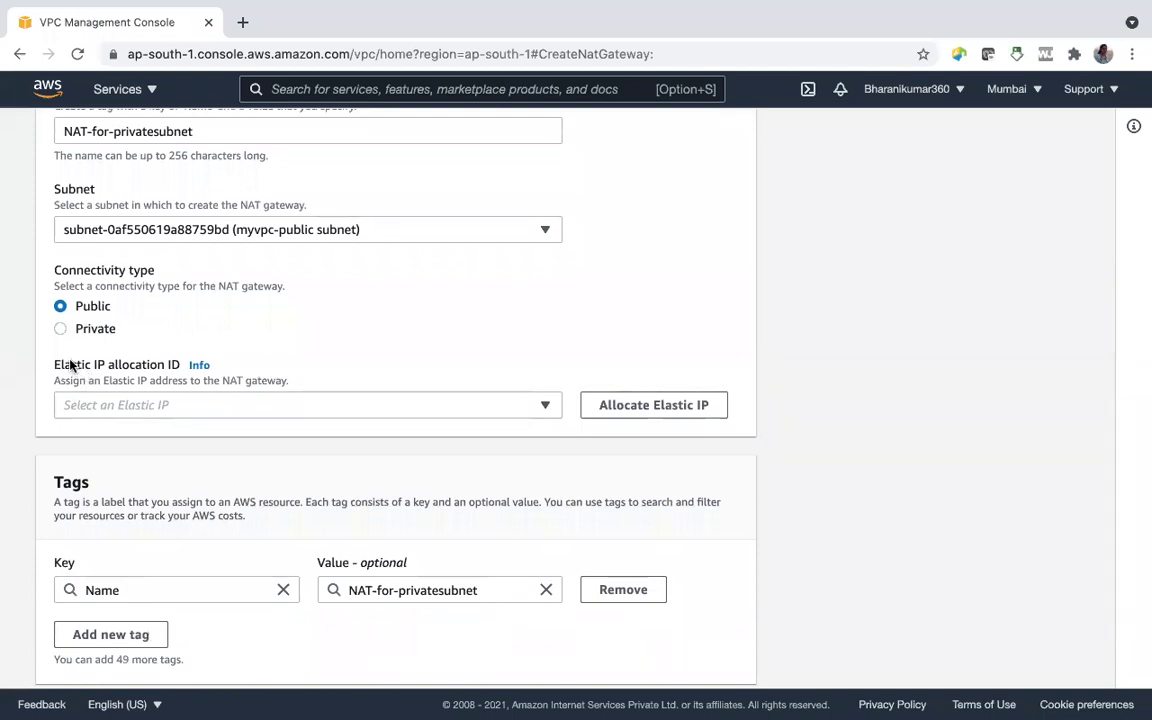
click(652, 404)
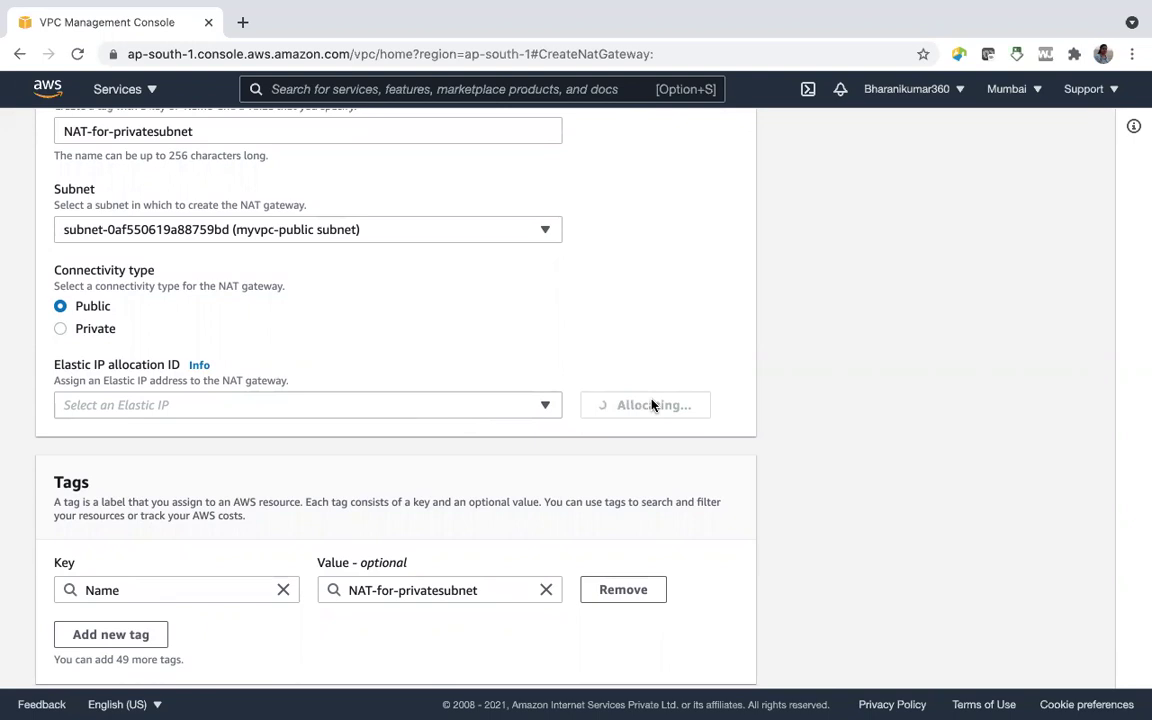
Review the subnet, Elastic IP and tag settings, and create the NAT gateway.
scroll(391, 507, down, 4)
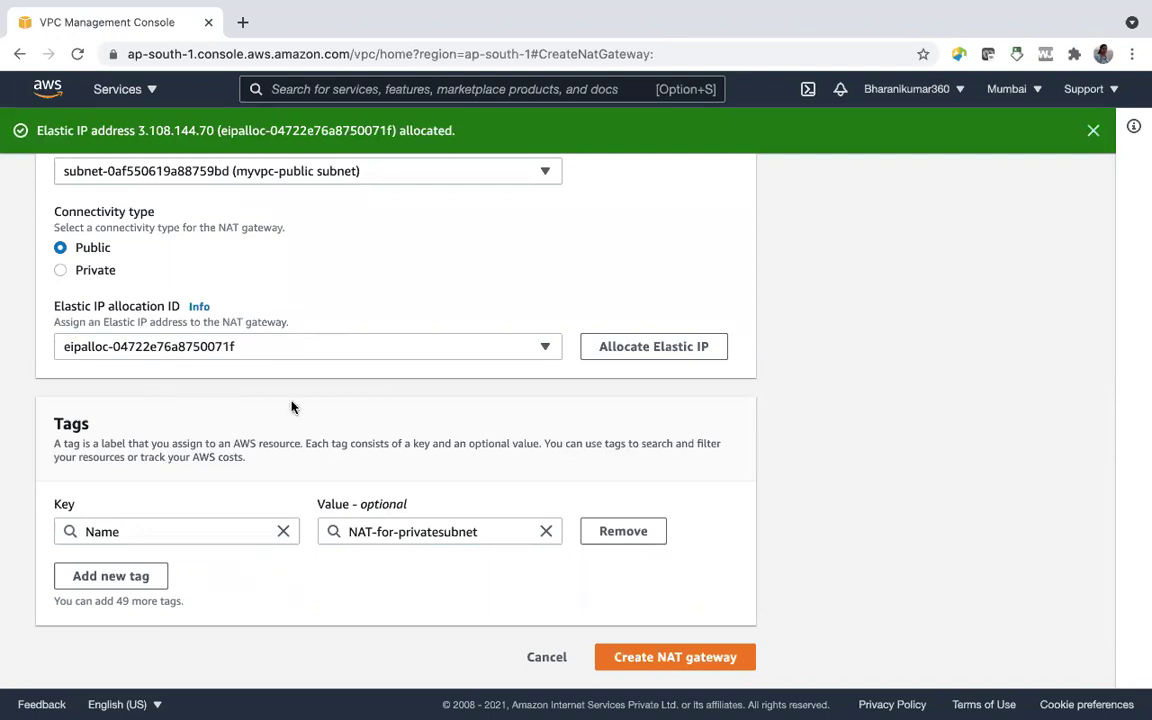
scroll(290, 406, up, 2)
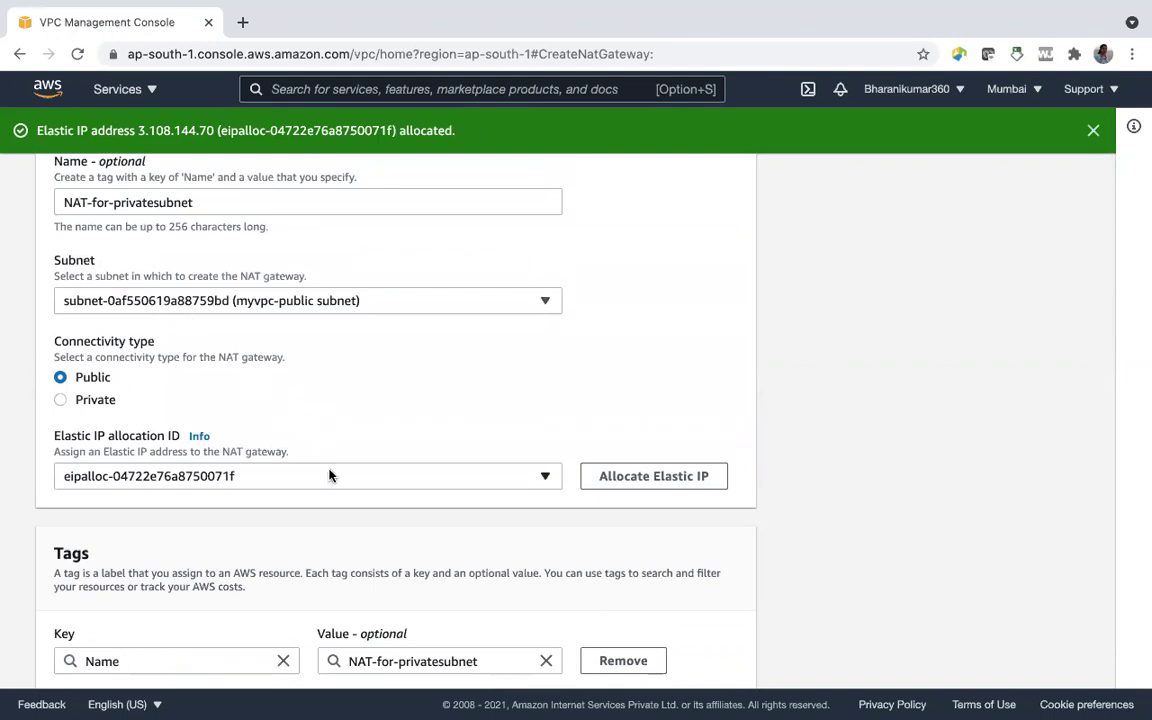
scroll(330, 475, down, 1)
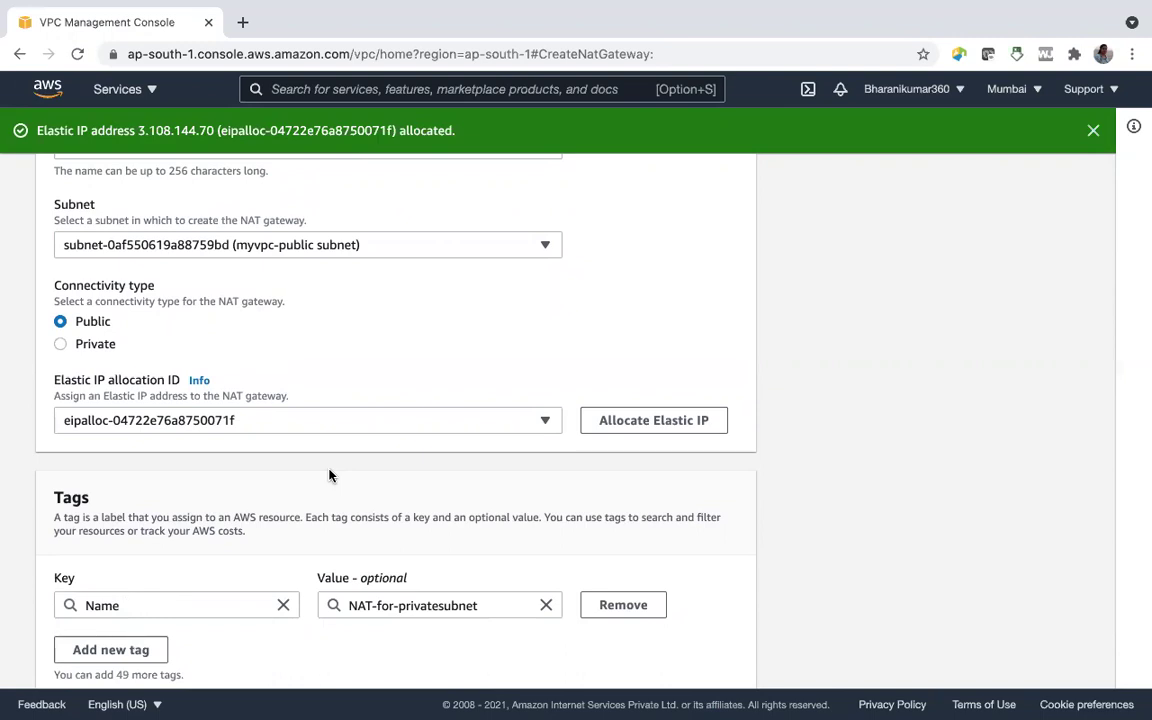
scroll(329, 475, down, 2)
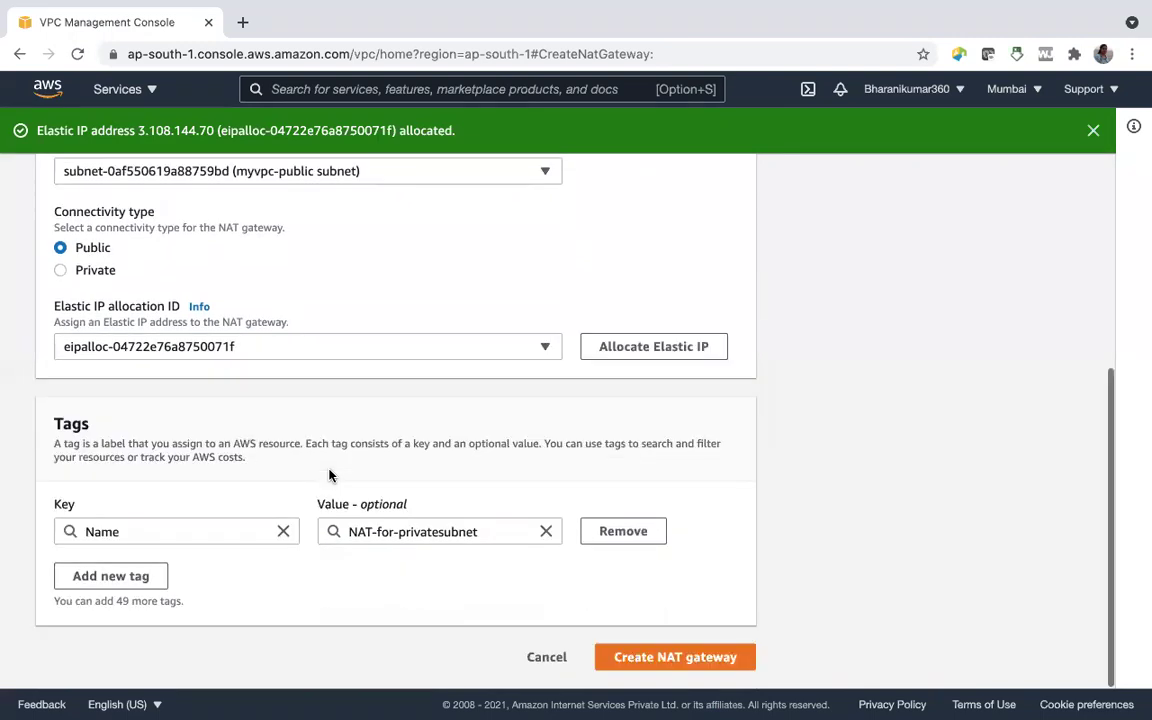
click(659, 660)
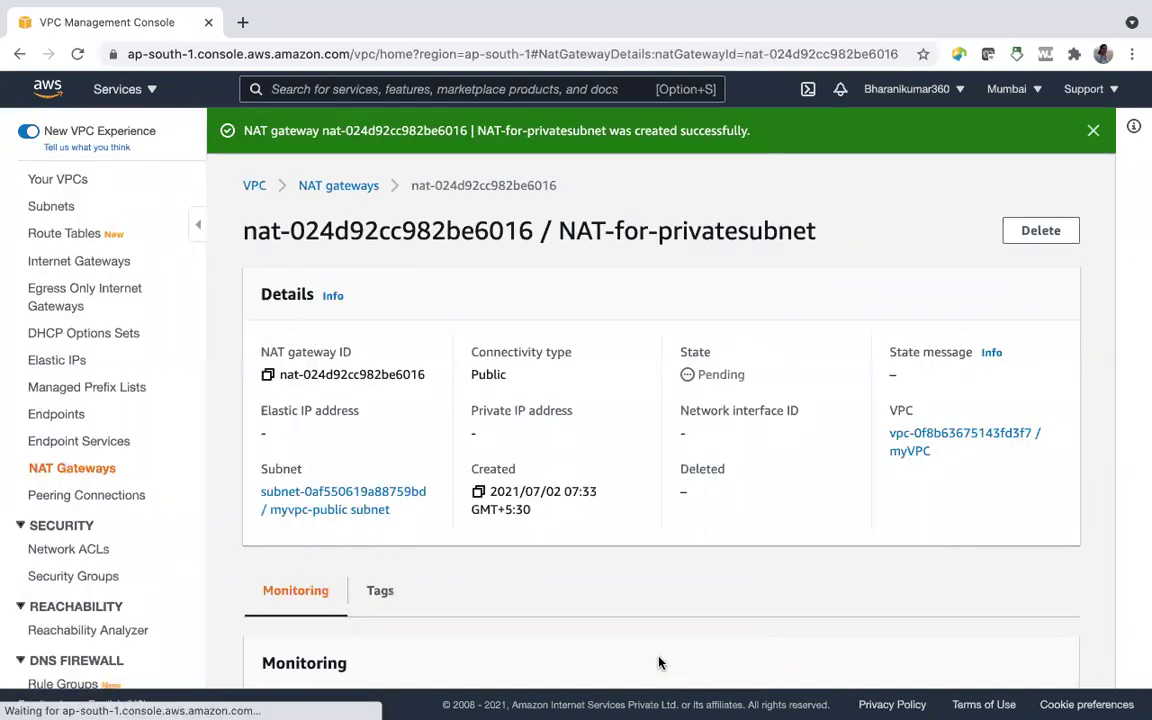
Examine the new NAT gateway's details and monitoring charts, refreshing the page to check its state.
scroll(616, 545, down, 3)
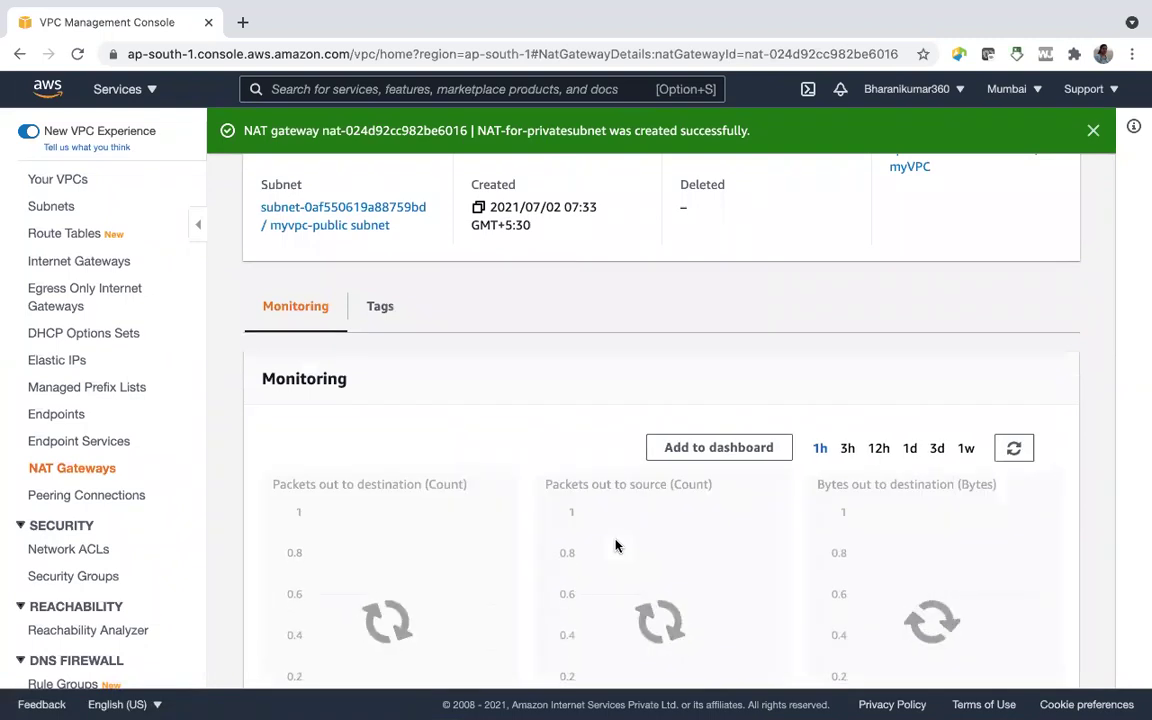
scroll(616, 545, up, 3)
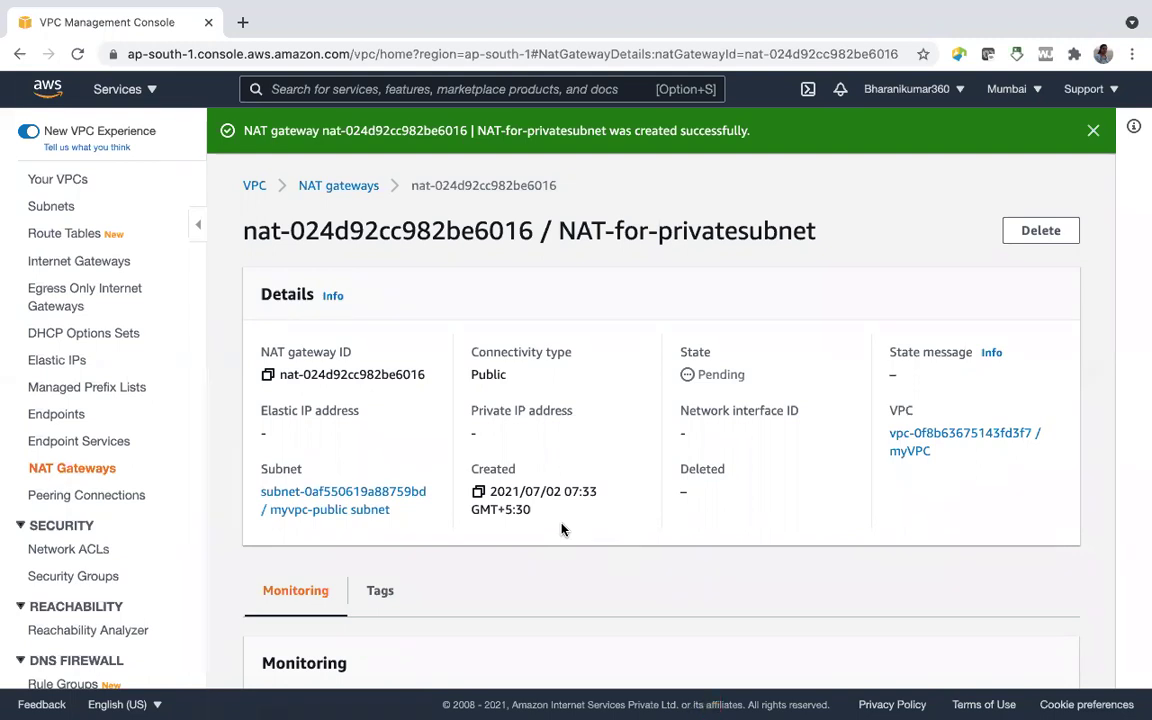
click(79, 54)
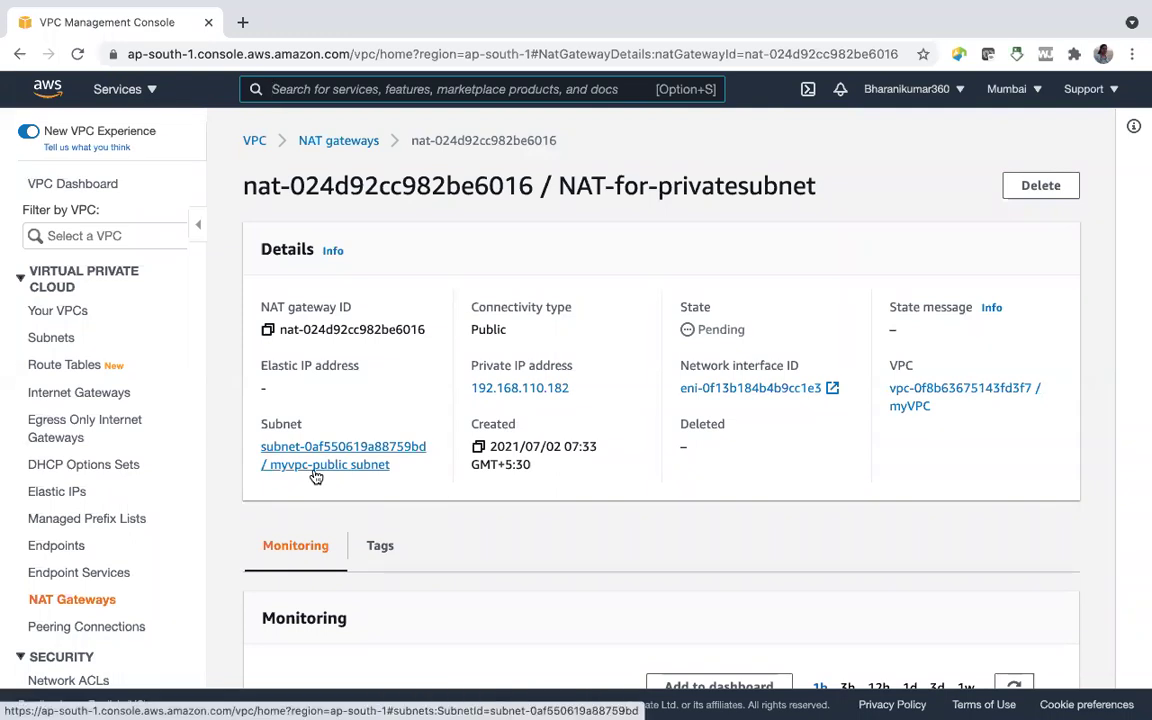
scroll(316, 477, down, 3)
scroll(313, 476, down, 1)
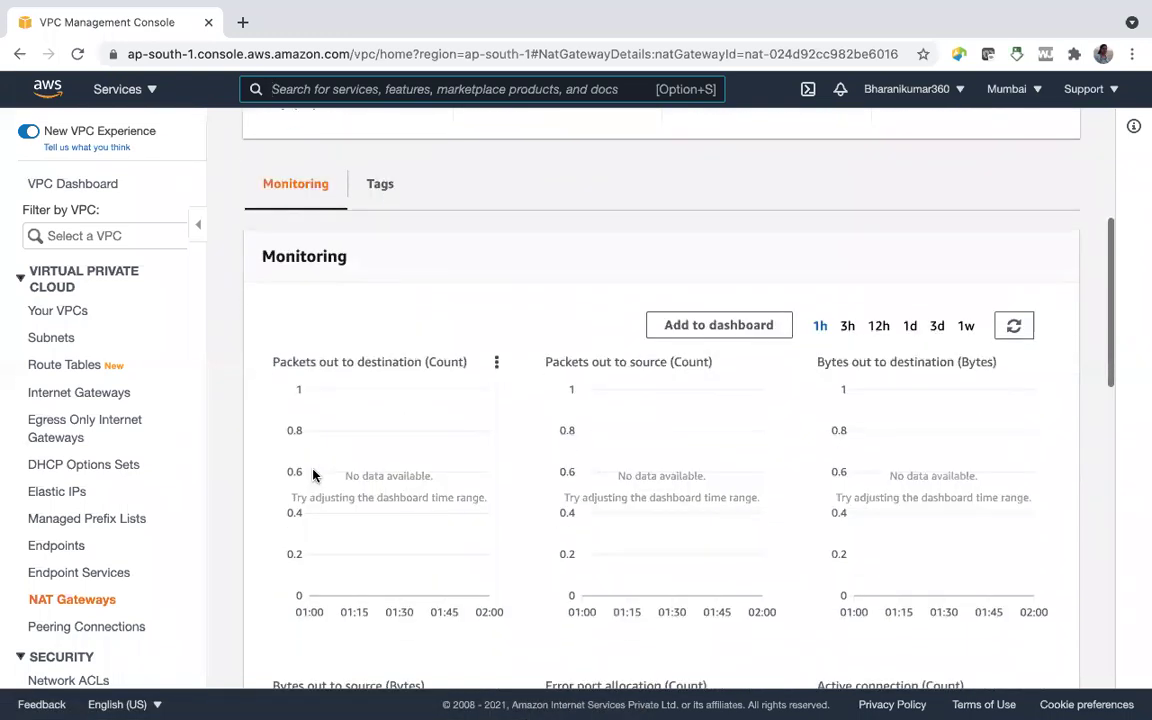
scroll(313, 476, down, 1)
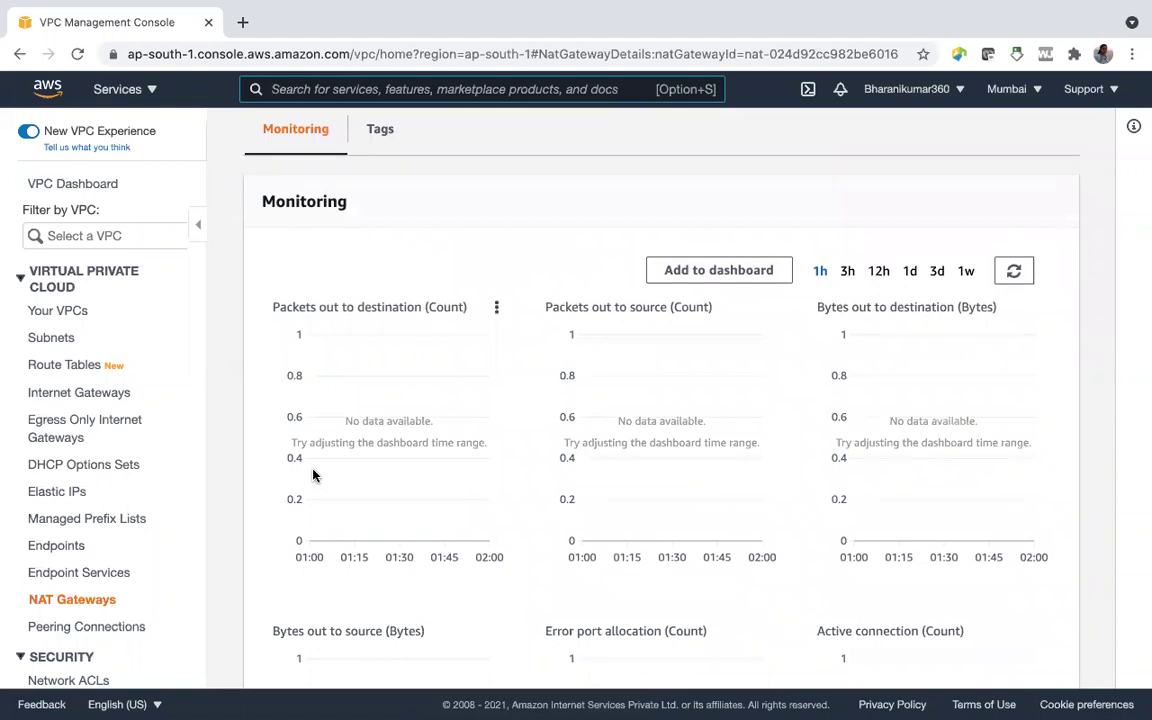
scroll(313, 476, down, 3)
scroll(314, 472, up, 8)
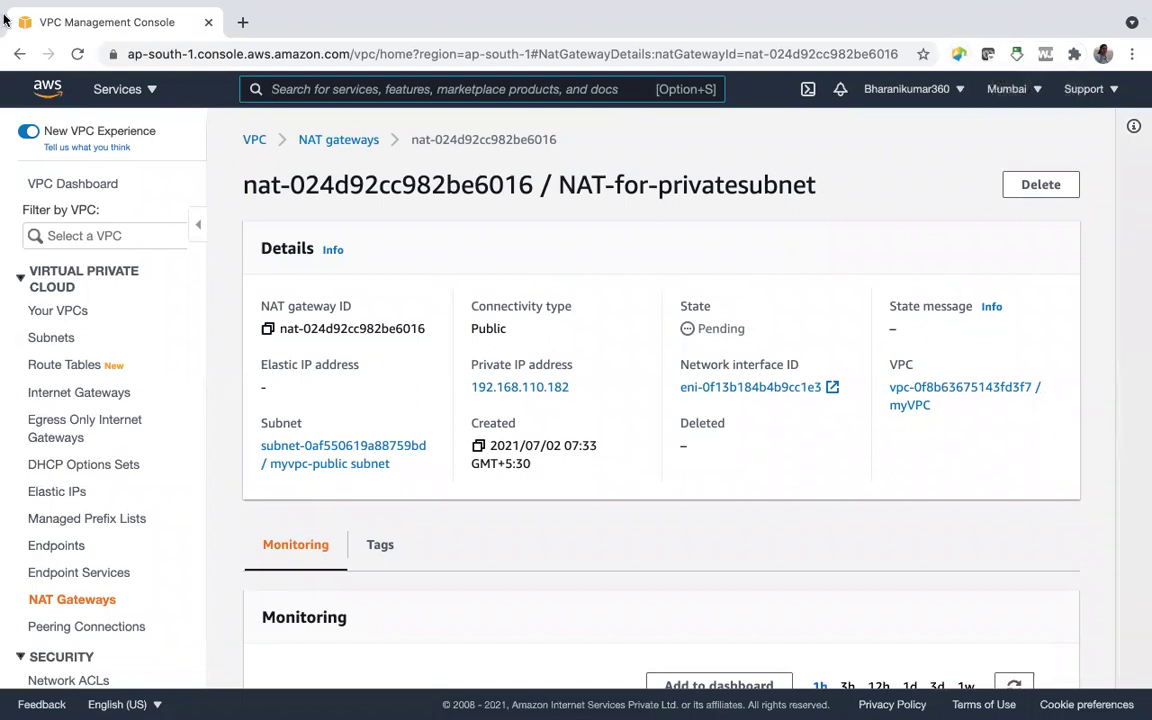
click(79, 55)
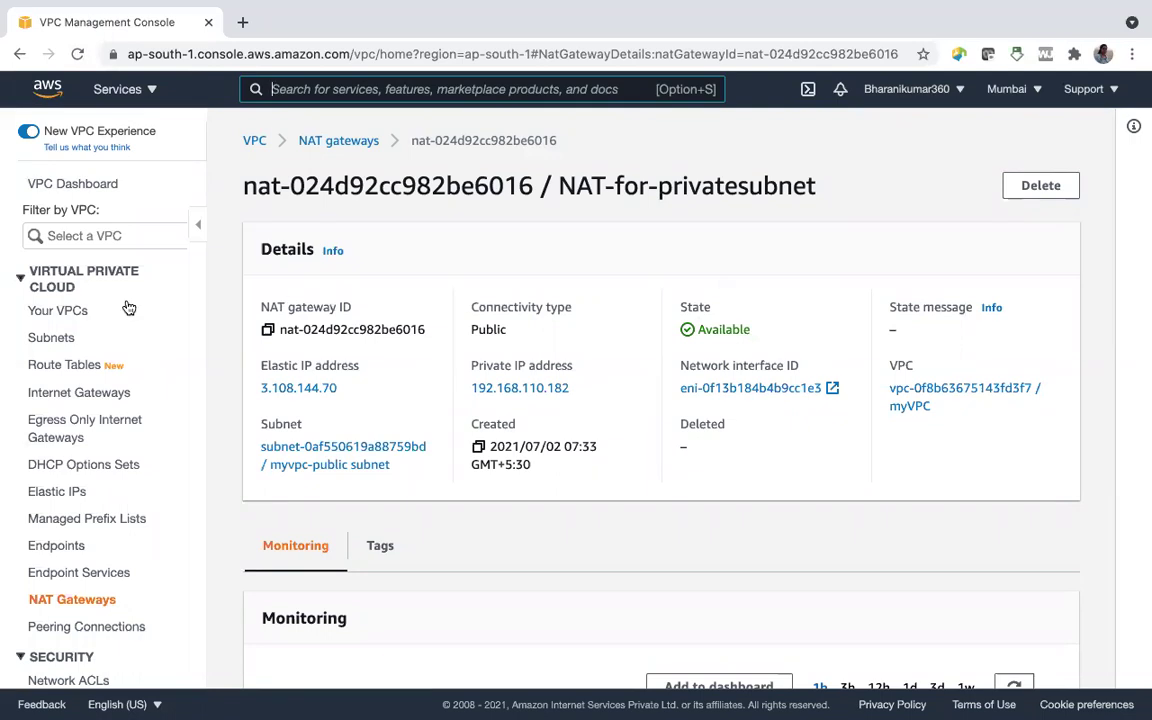
Find myvpc-public routetable in the route tables list, widening the Name column, and examine its routes, starting with the local one.
click(64, 337)
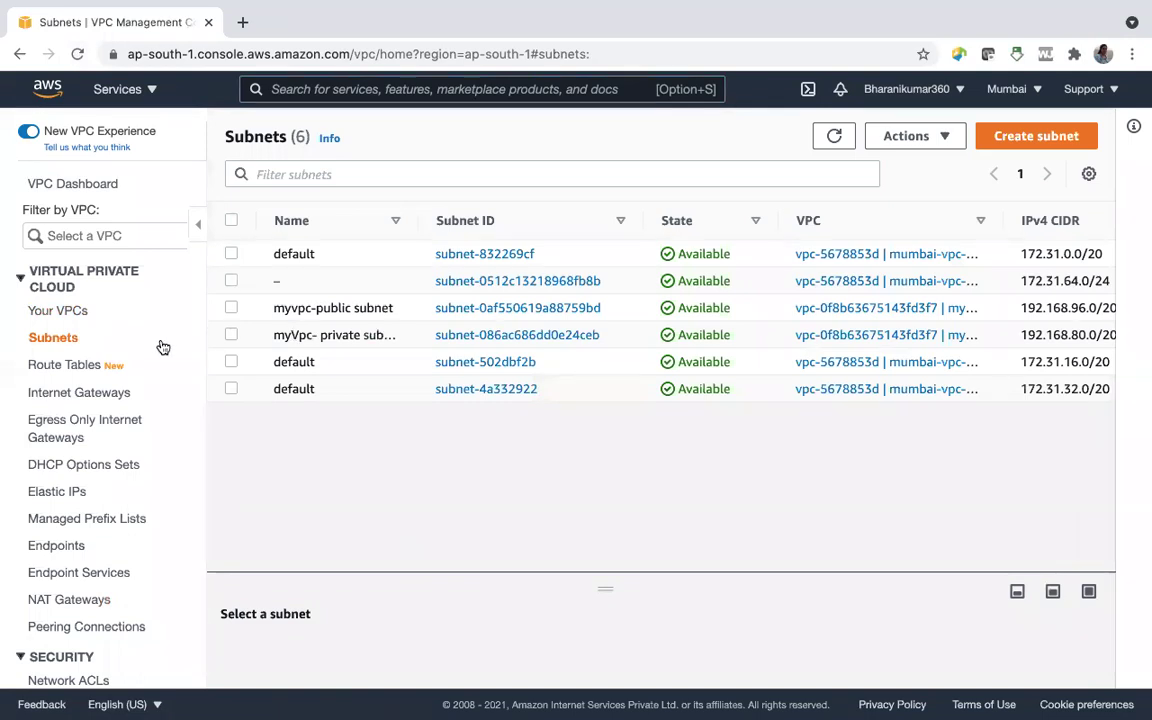
click(62, 366)
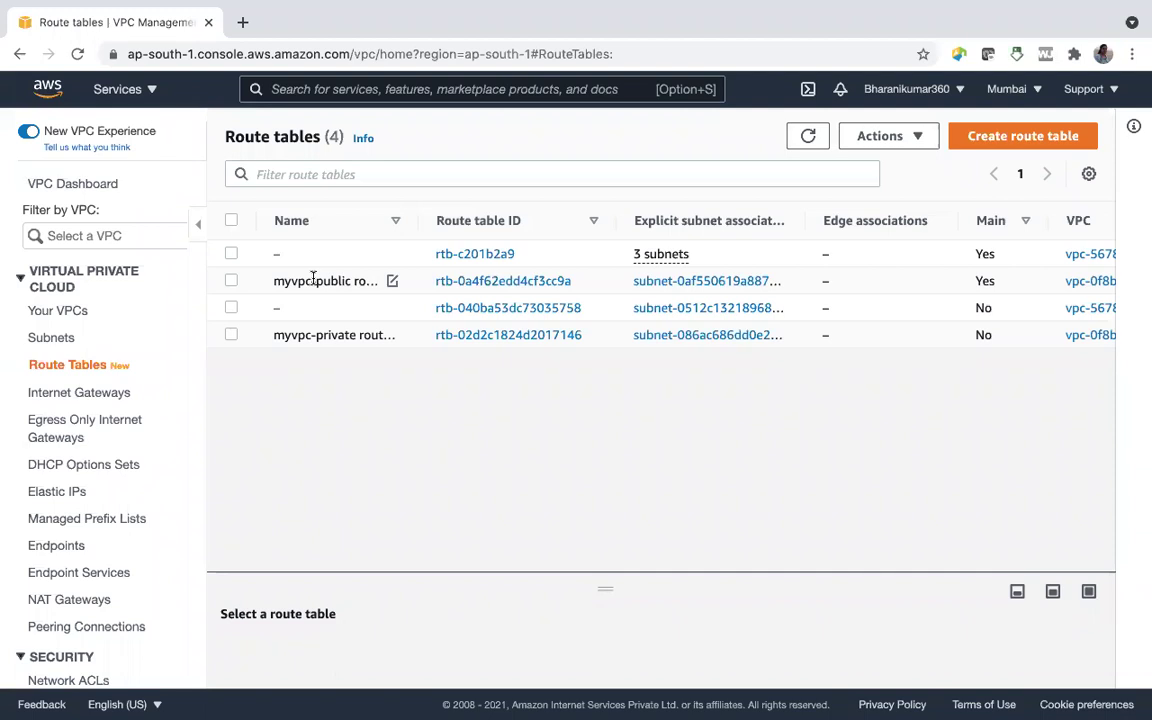
drag(412, 221, 569, 228)
click(255, 284)
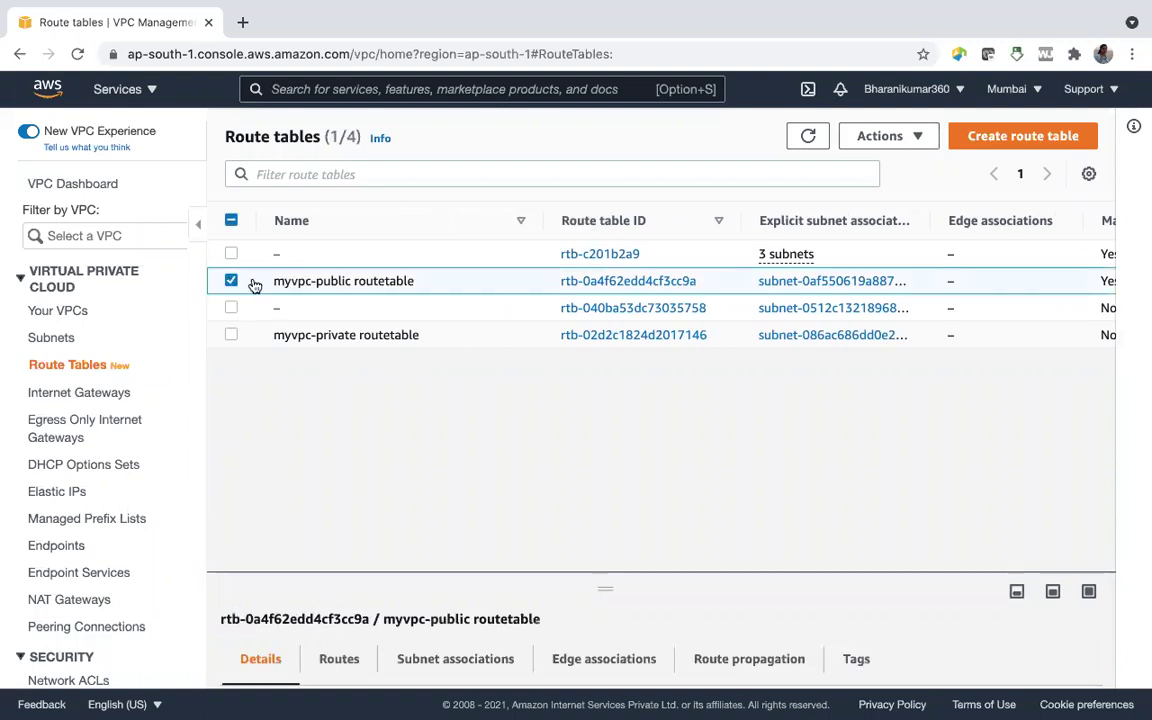
click(574, 282)
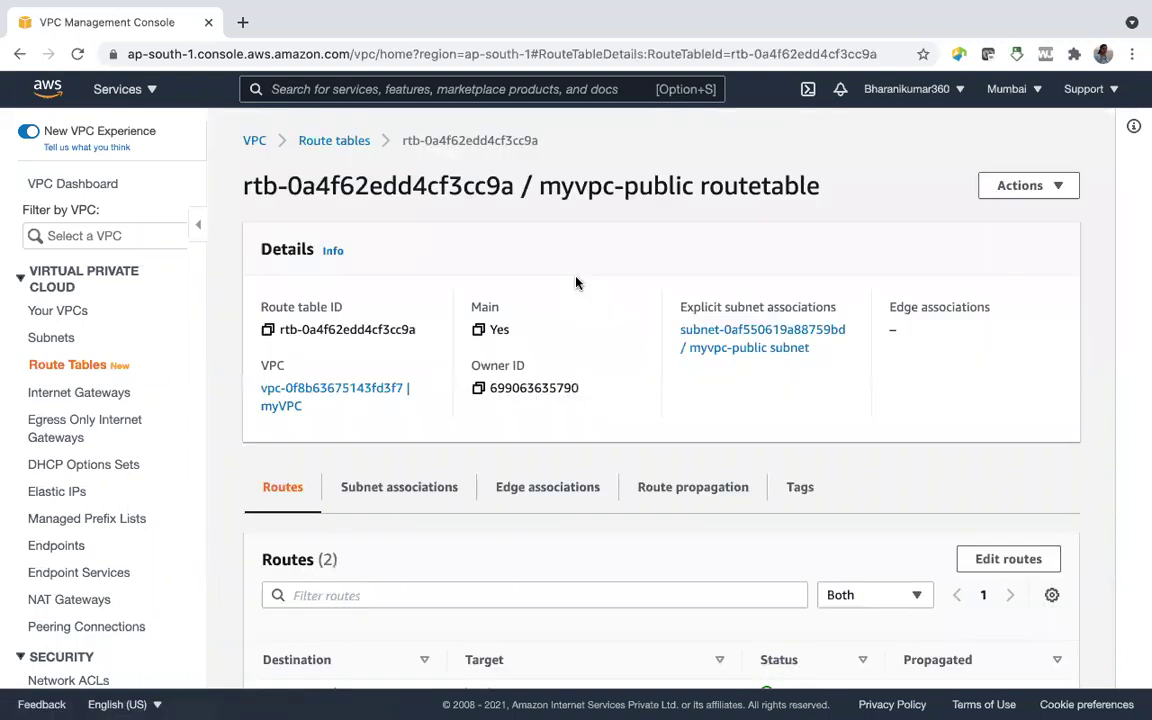
scroll(540, 505, down, 3)
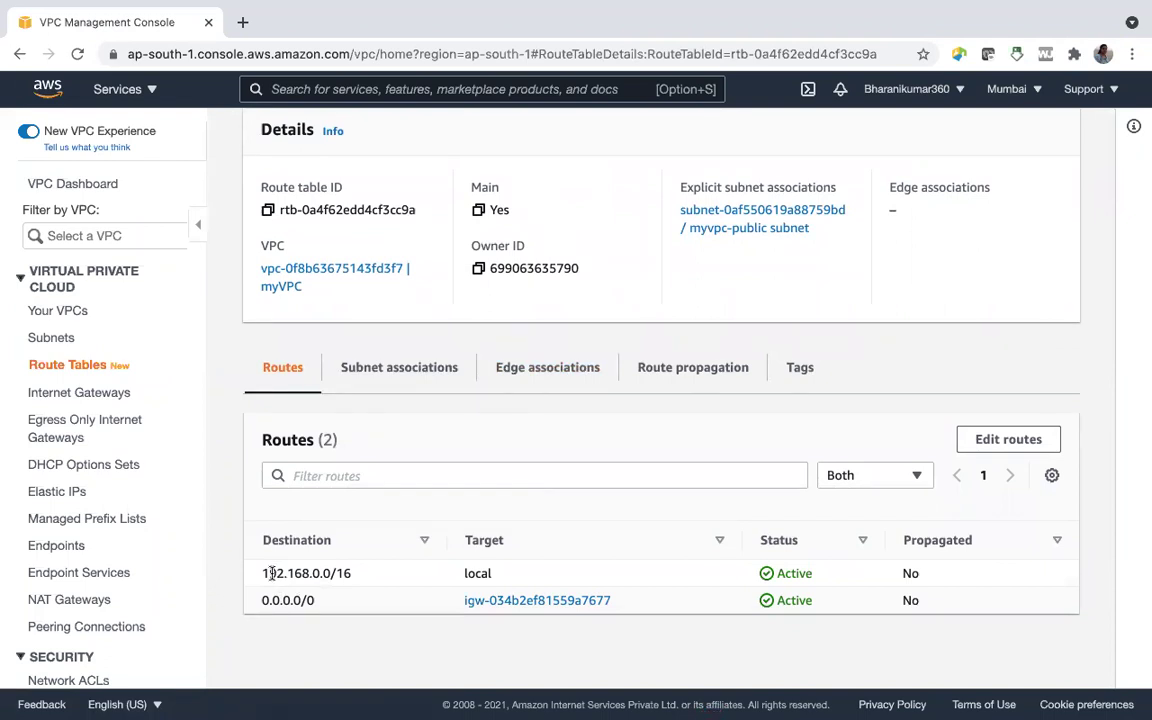
drag(262, 572, 342, 573)
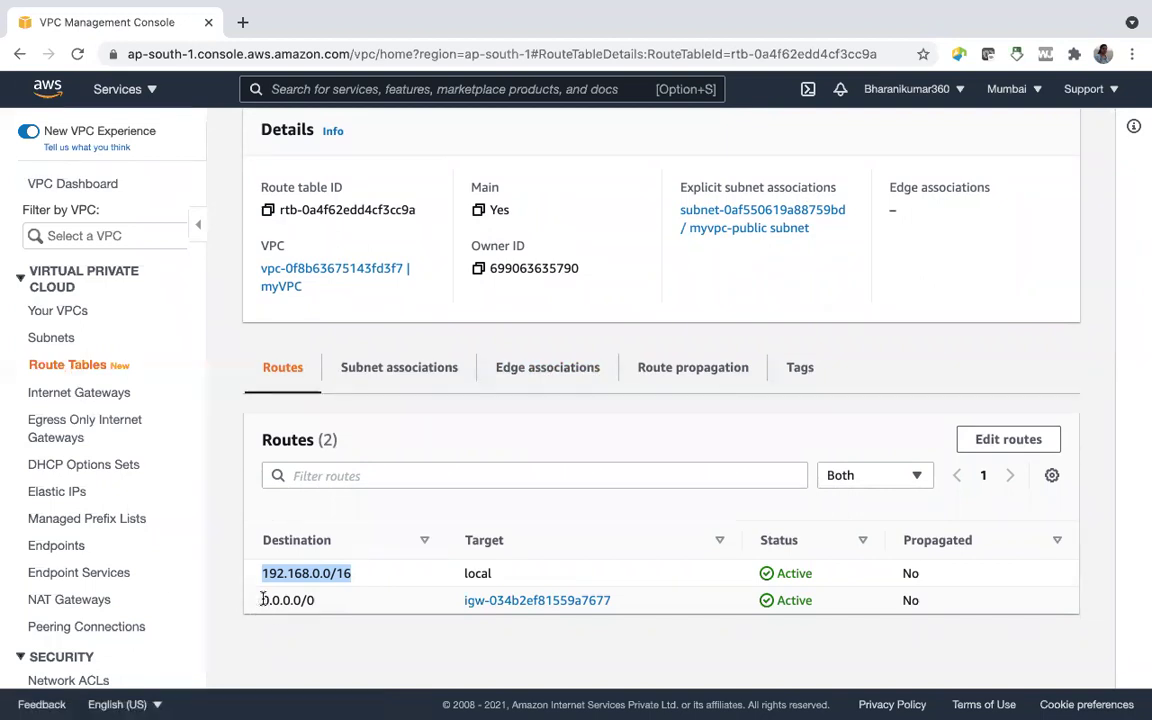
Check the public route table's 0.0.0.0/0 route, open myvpc-private routetable from the route tables list, and examine its local route.
drag(259, 601, 316, 601)
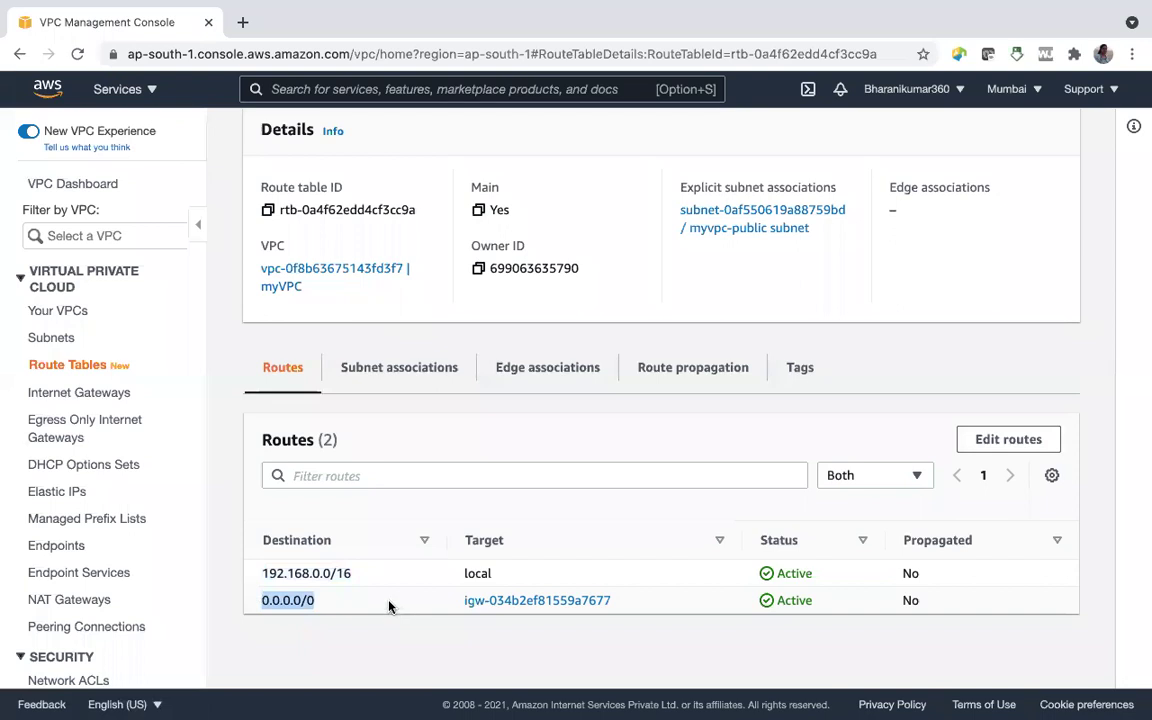
click(20, 54)
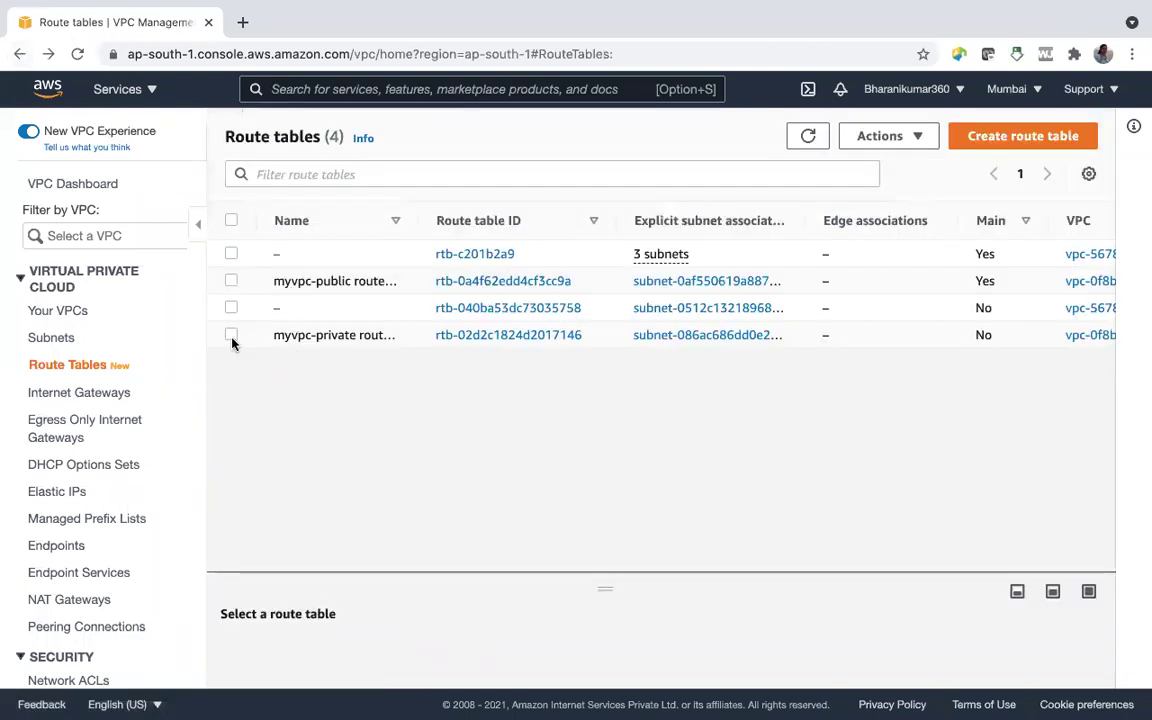
click(448, 337)
scroll(404, 419, down, 2)
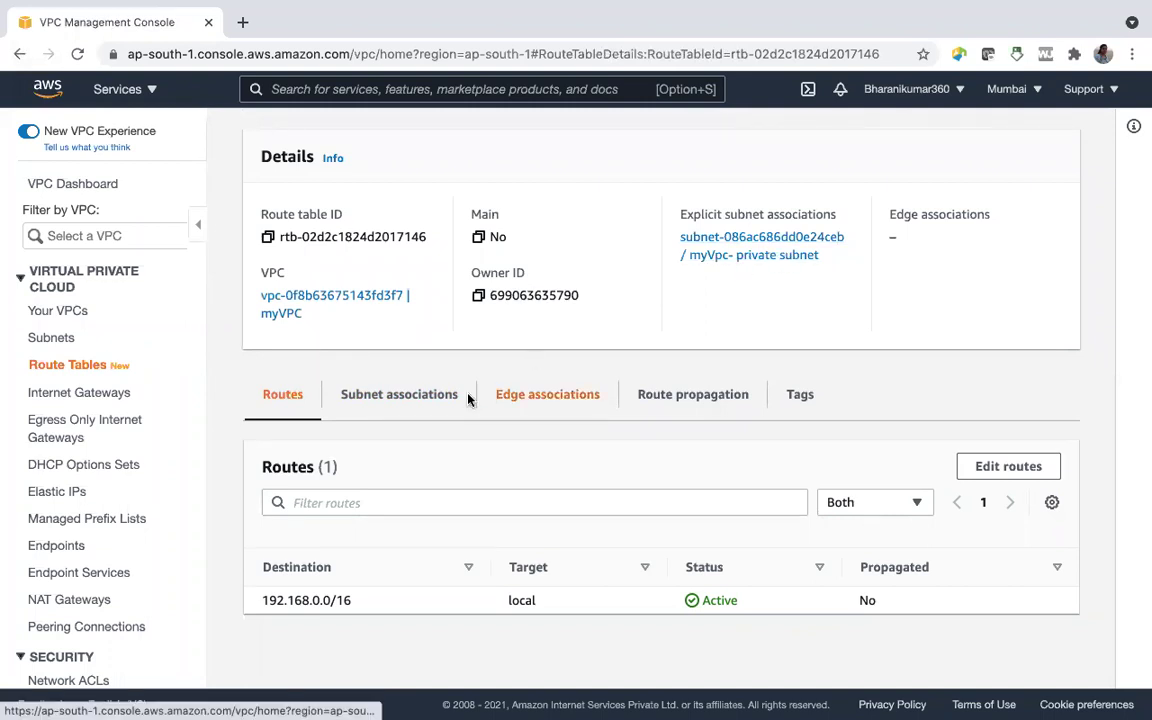
drag(260, 601, 355, 605)
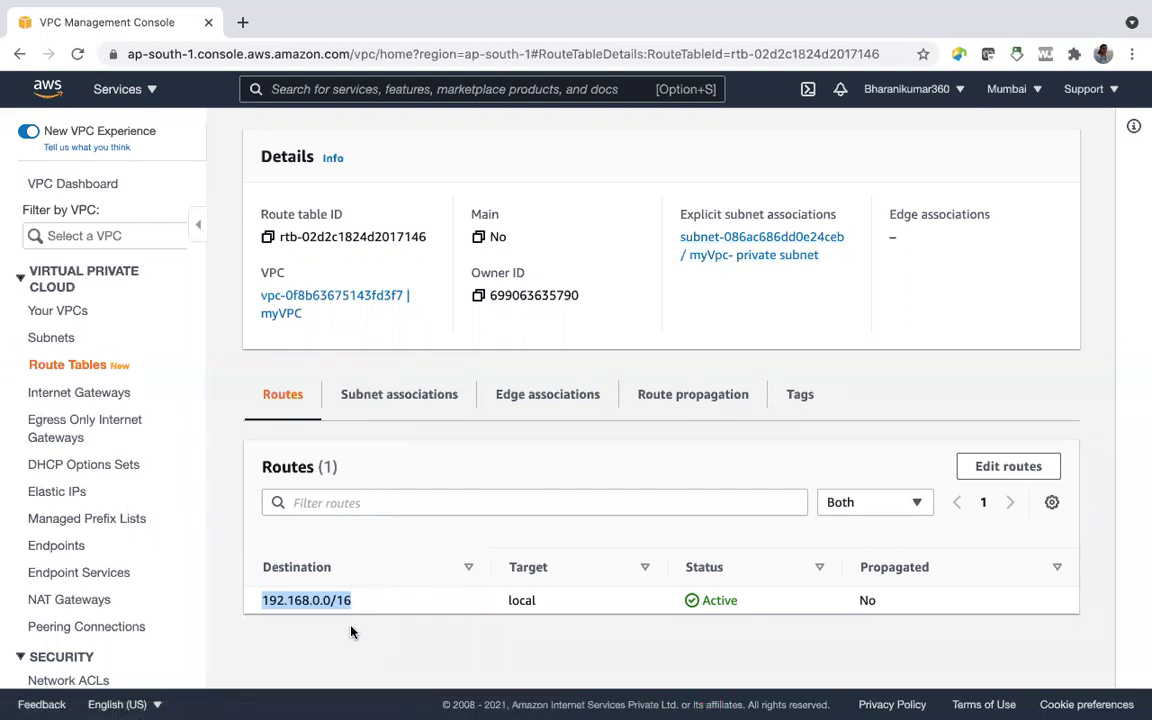
Edit the routes of myvpc-private routetable and add a route with destination 0.0.0.0/0.
click(1003, 463)
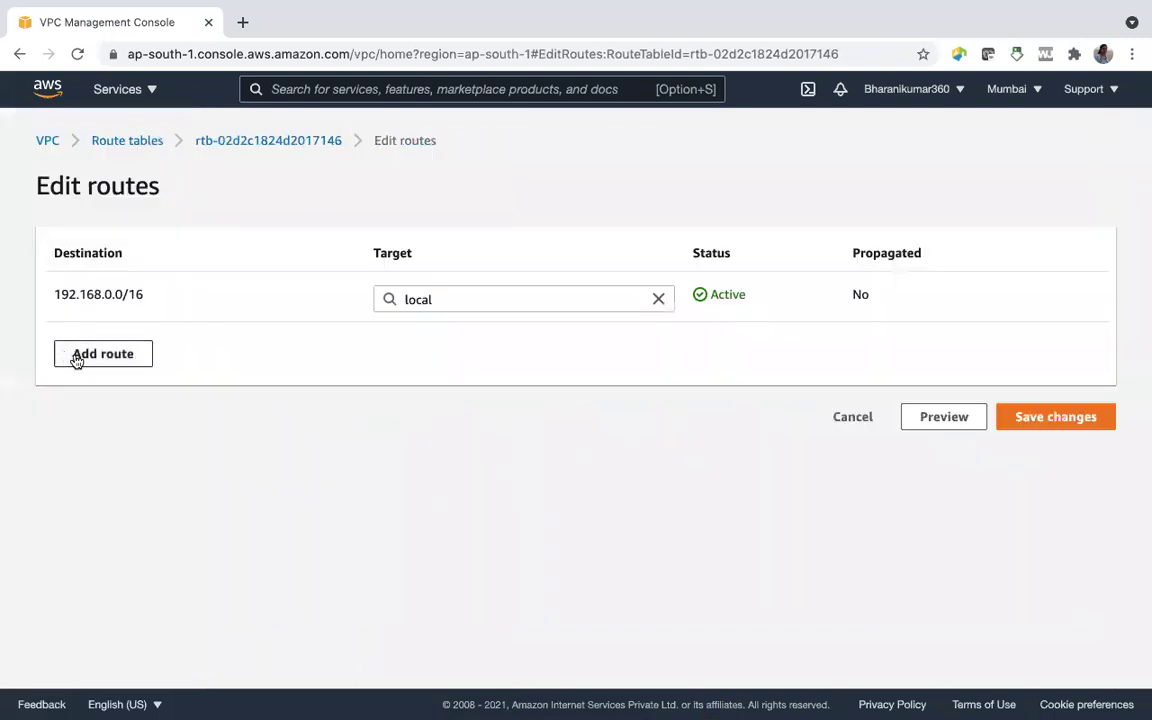
click(77, 358)
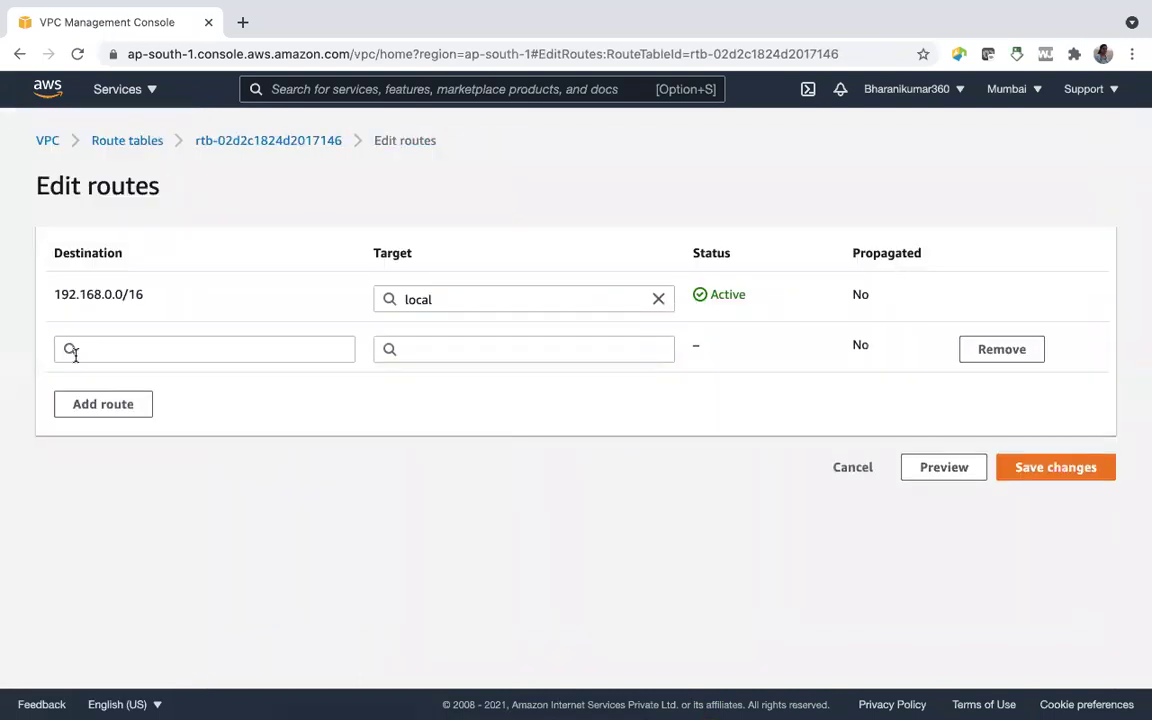
click(75, 352)
text(0.0.0.0/0)
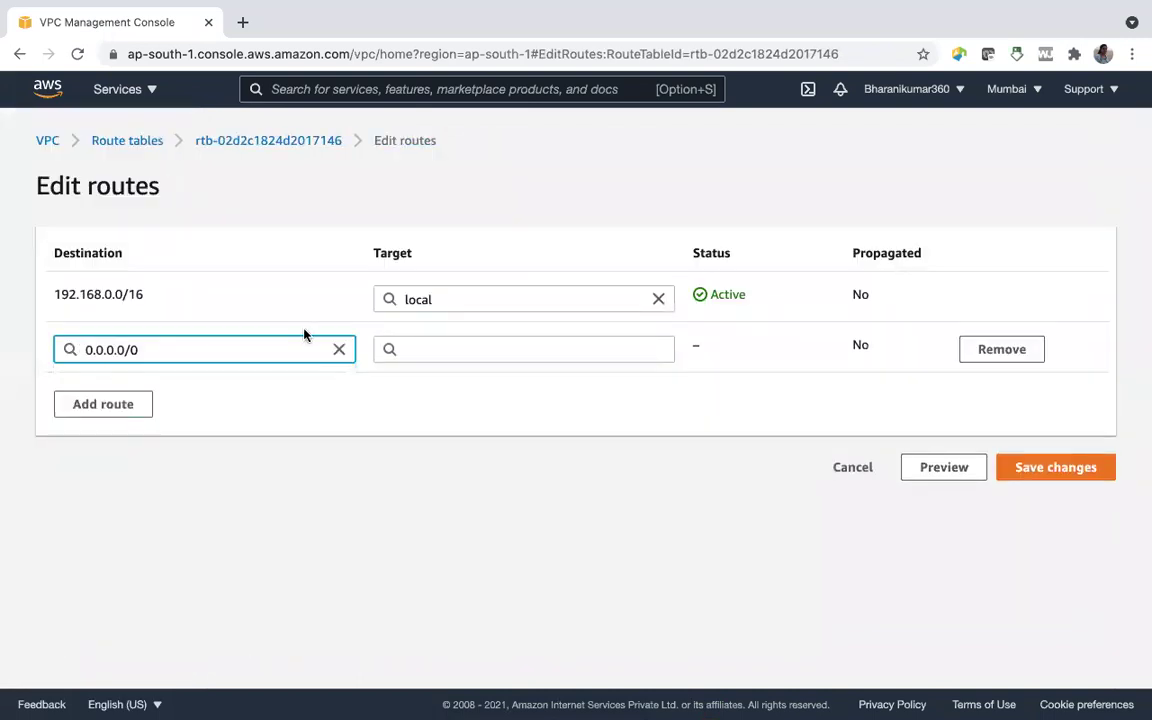
Set the new route's target to the NAT gateway NAT-for-privatesubnet and save the route changes.
click(405, 347)
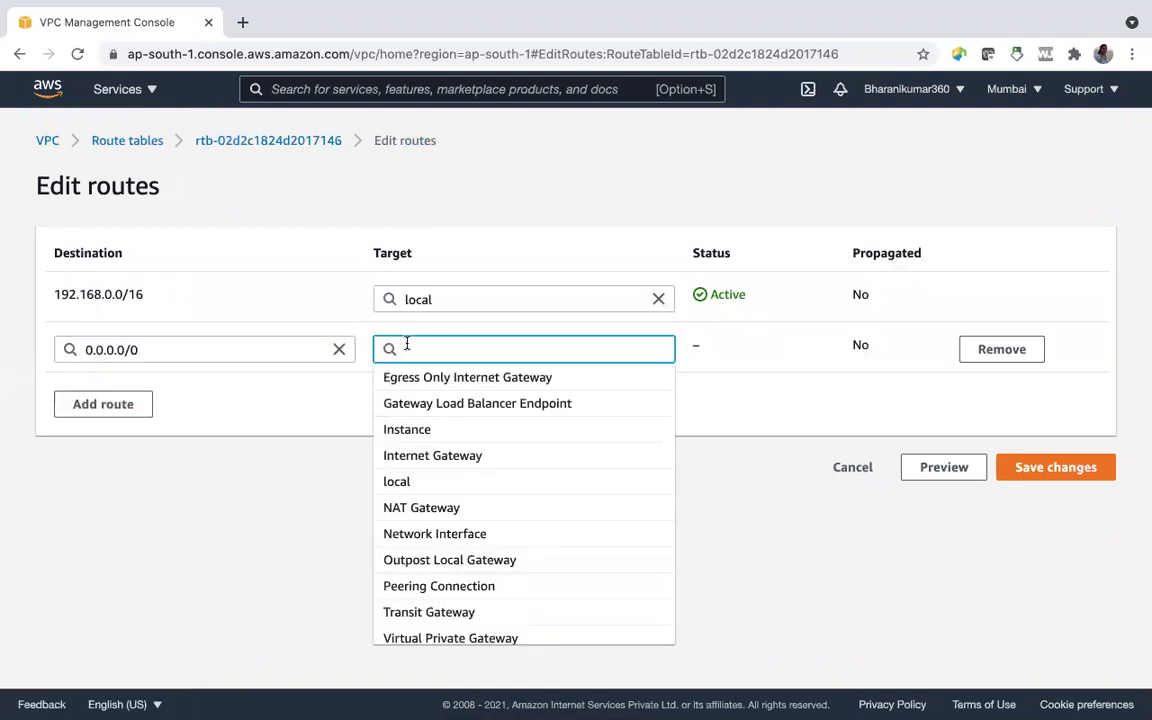
click(407, 507)
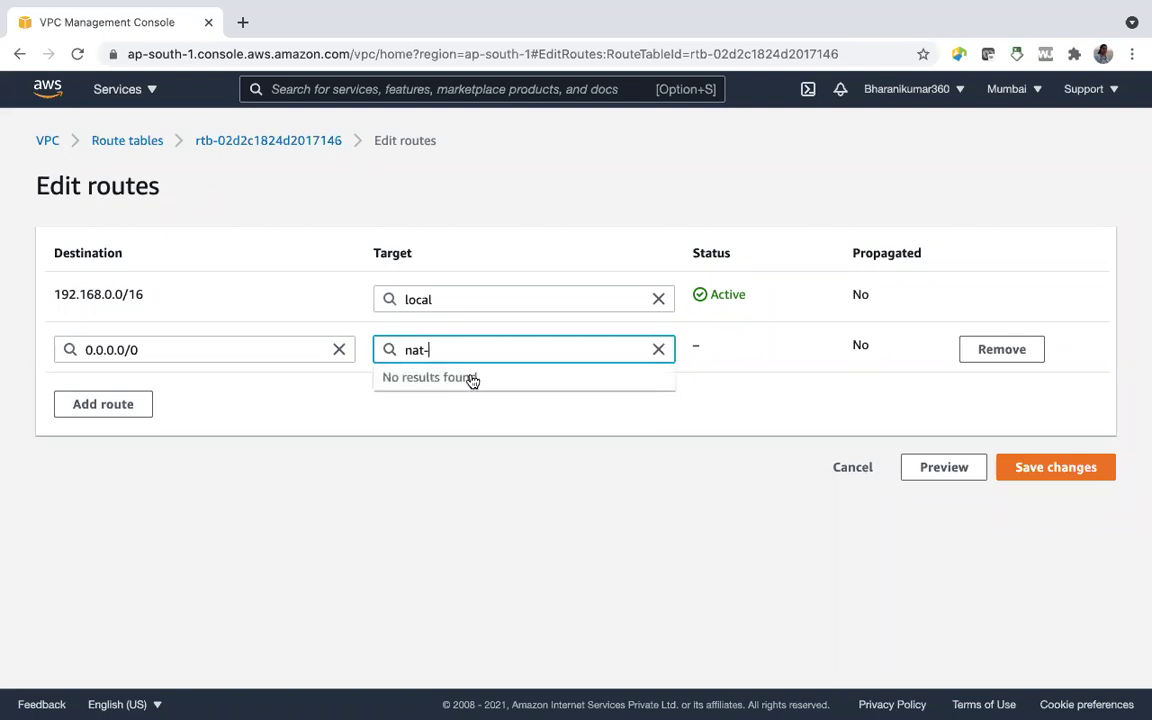
click(658, 349)
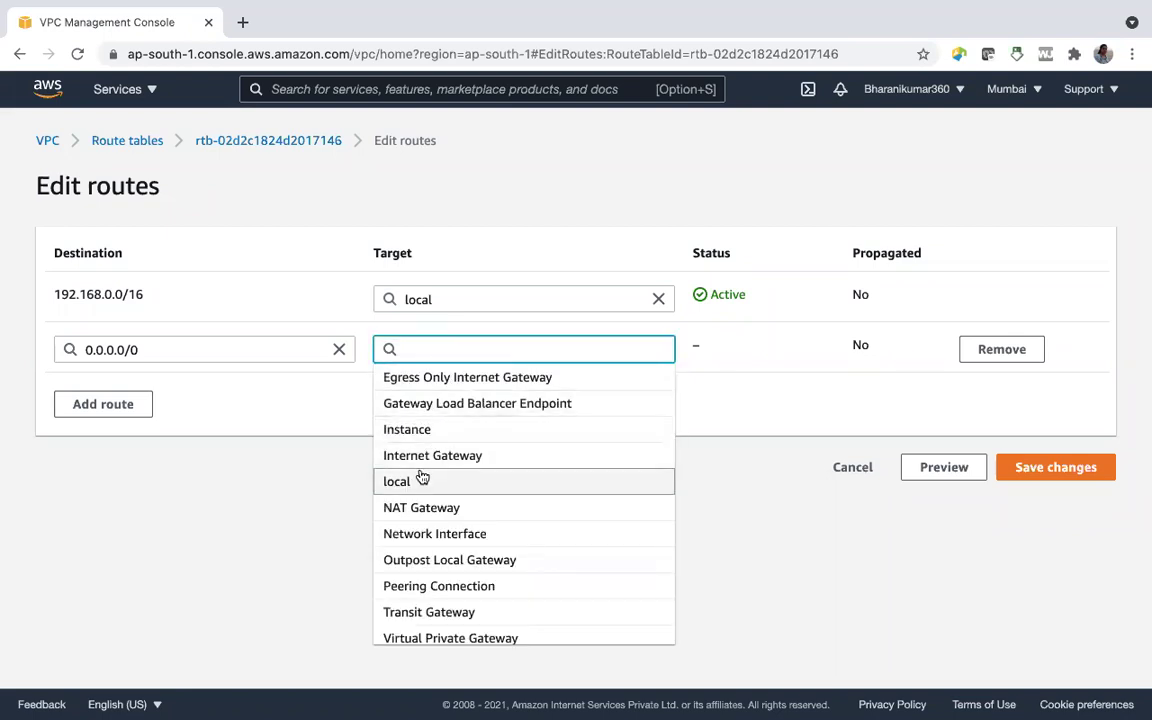
click(418, 512)
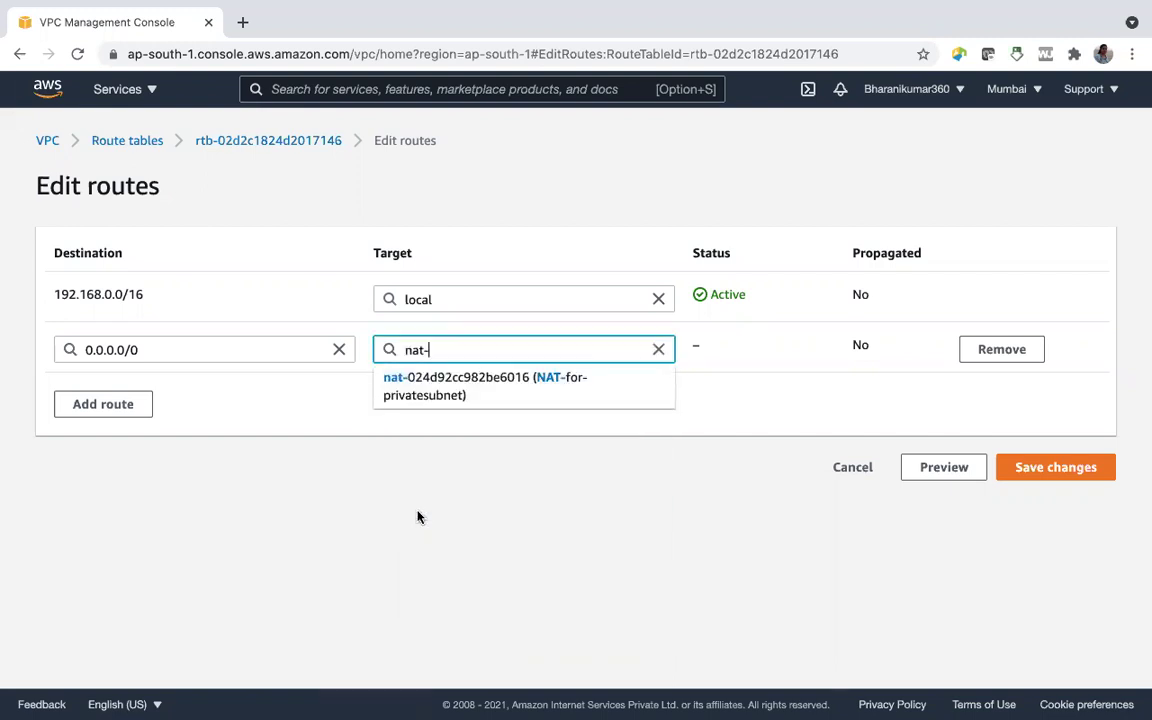
click(399, 390)
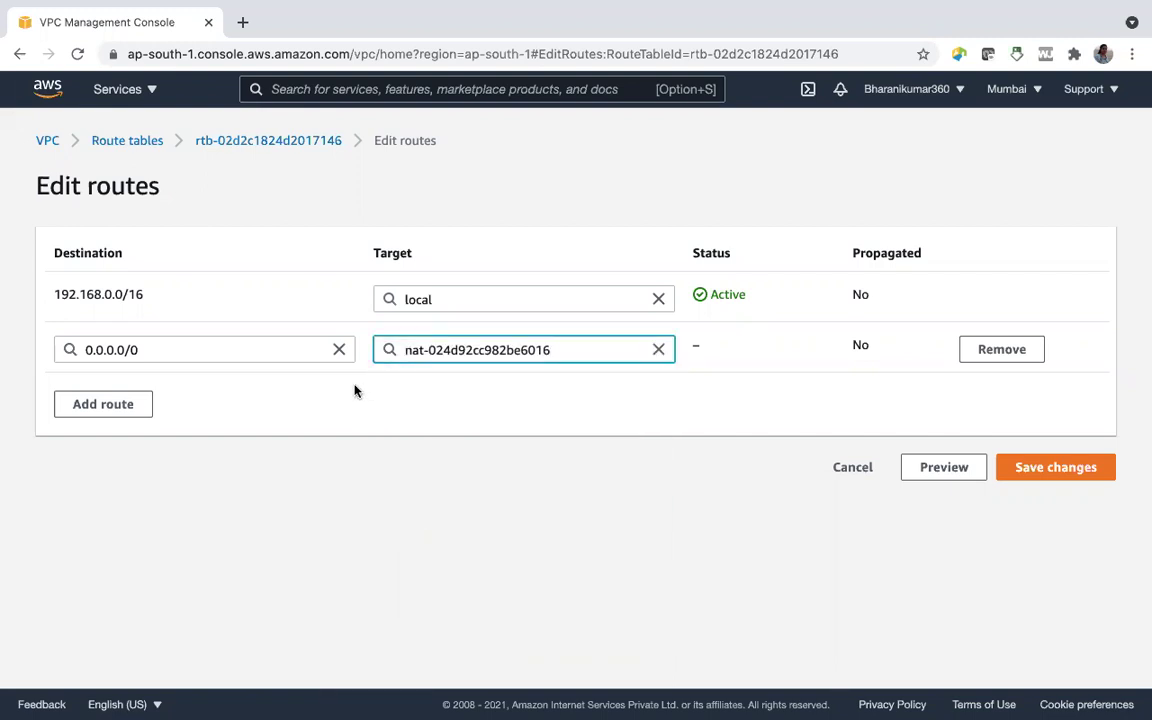
click(1085, 465)
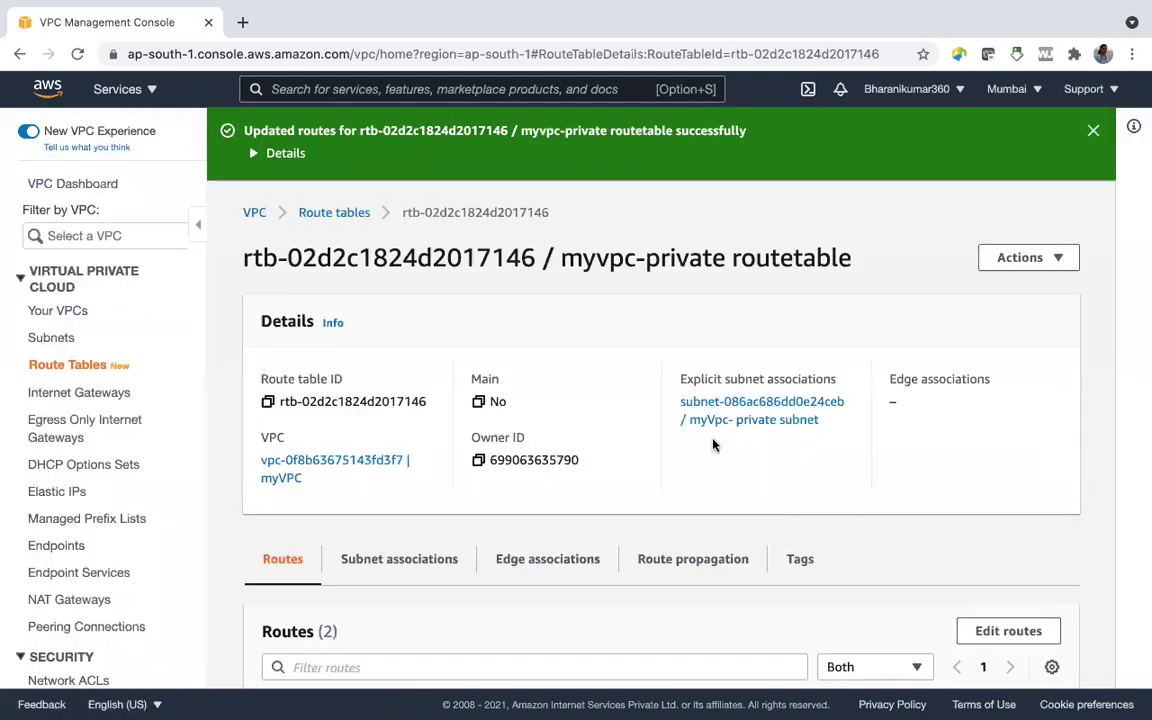
Check the 0.0.0.0/0 route and its NAT gateway target in the private route table, and dismiss the update notification.
scroll(715, 445, down, 3)
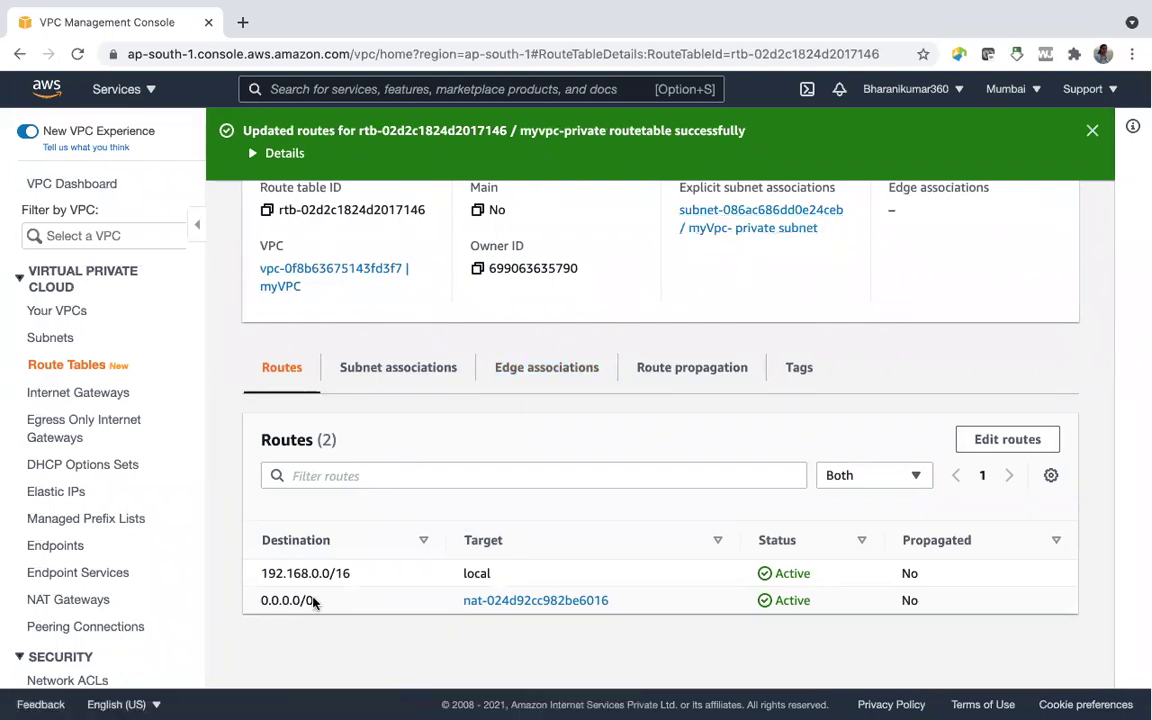
drag(260, 600, 319, 601)
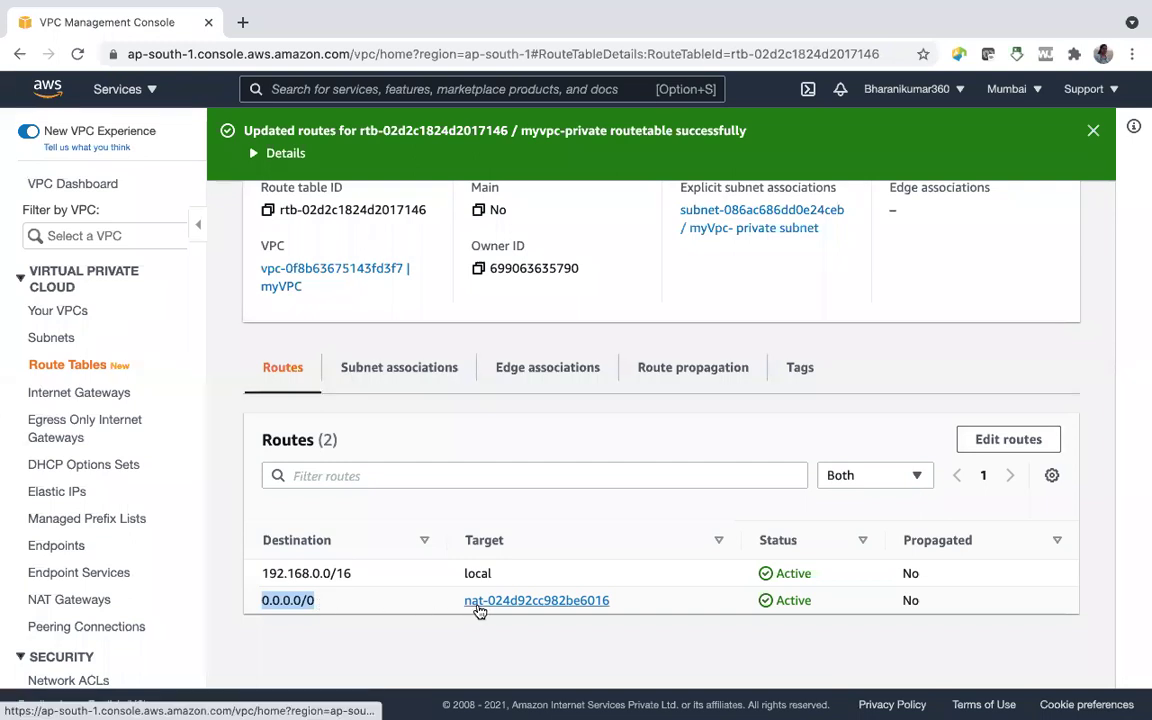
scroll(478, 605, up, 1)
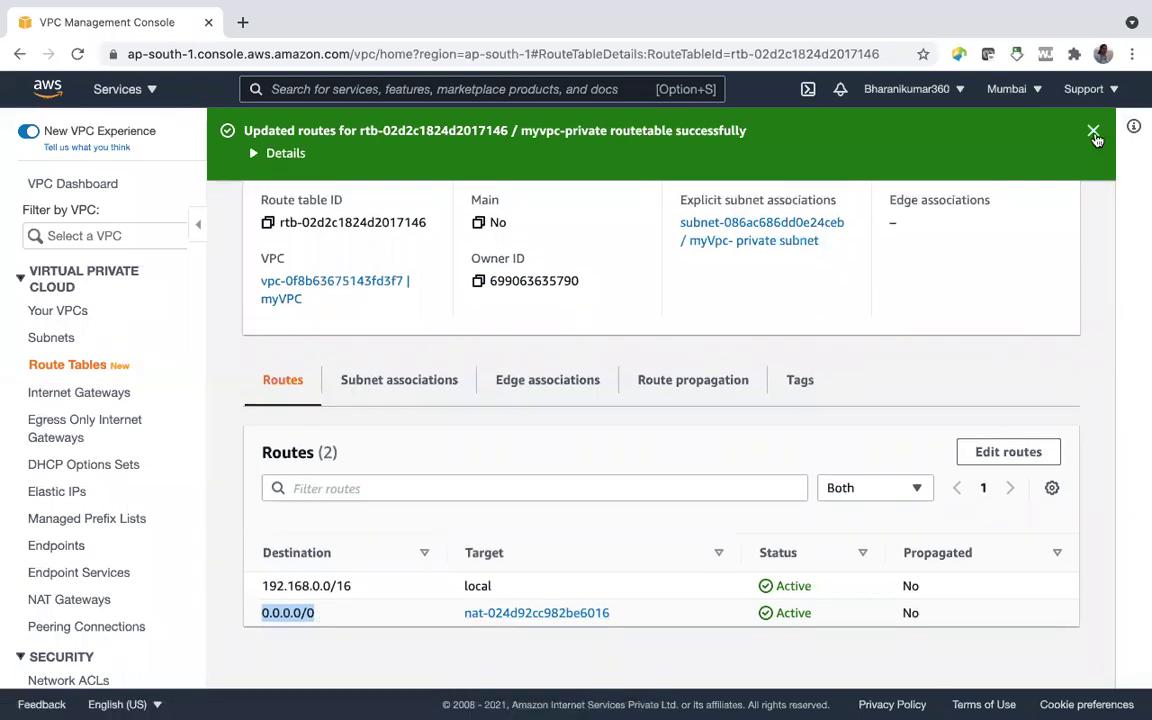
click(1094, 133)
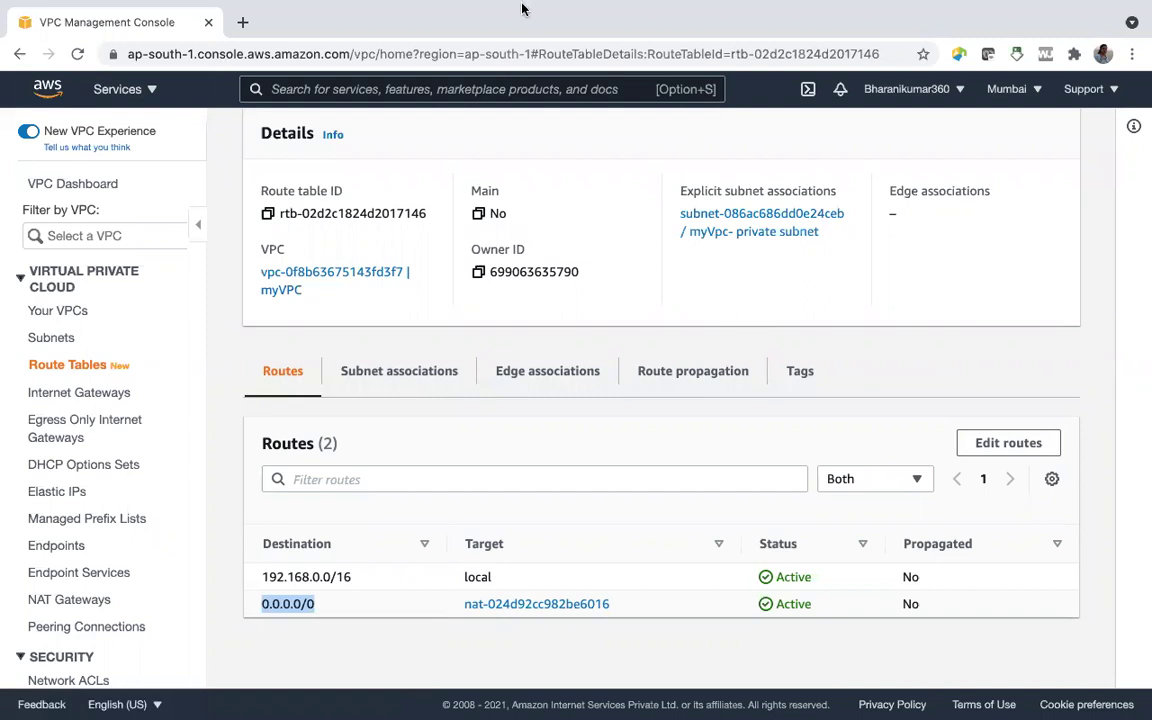
Switch to Terminal and check the SSH sessions on the EC2 instances.
mouse_move(520, 12)
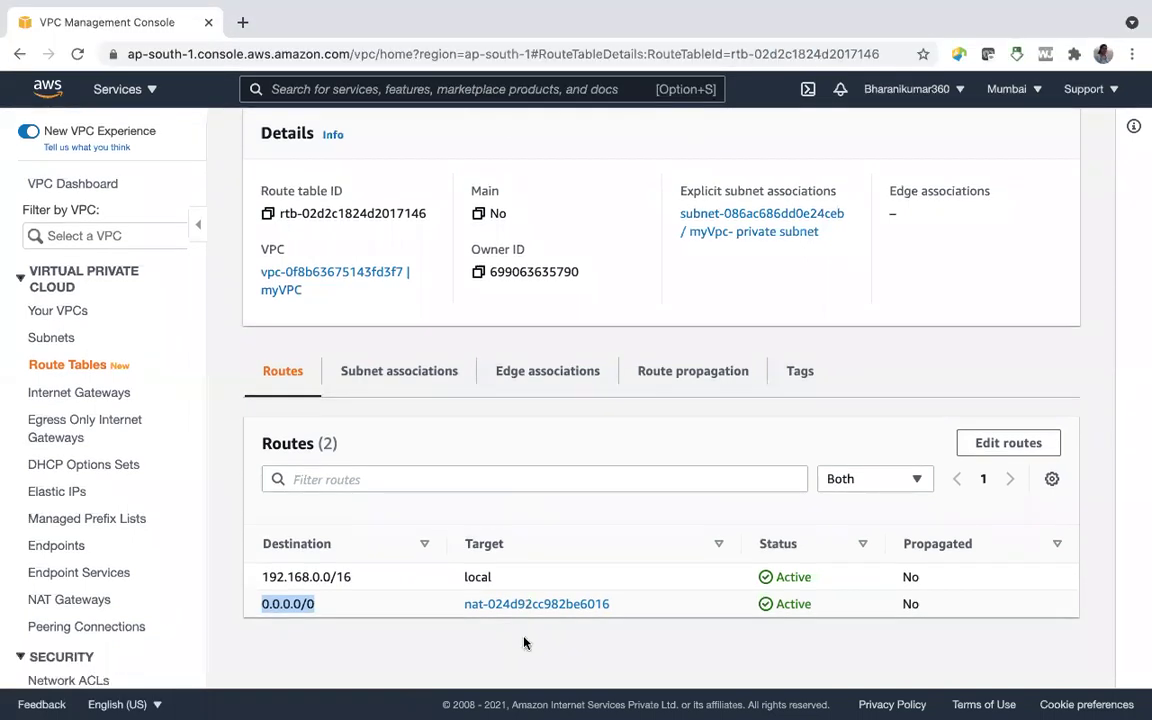
mouse_move(527, 704)
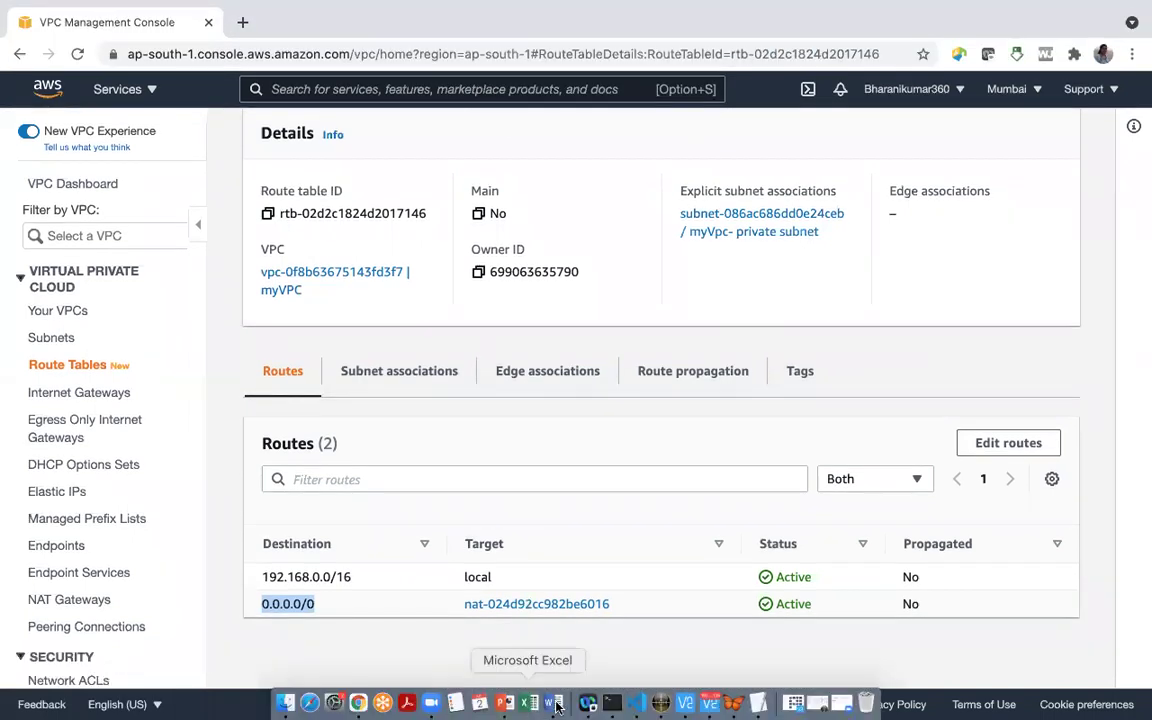
click(611, 704)
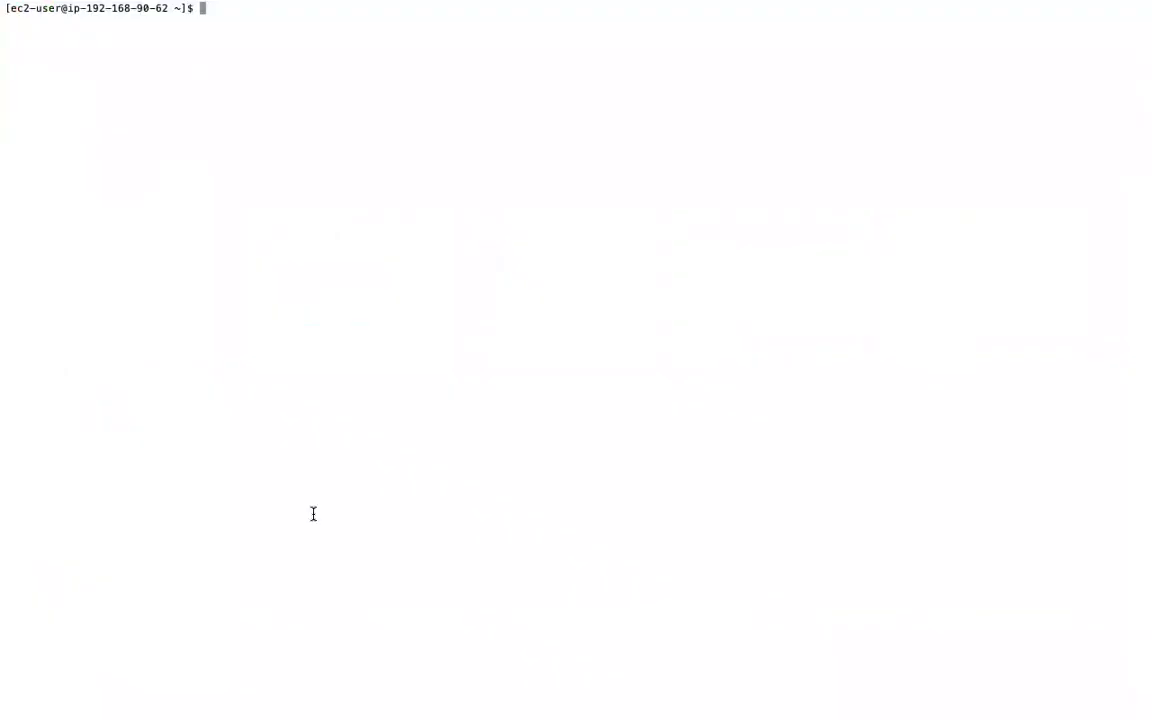
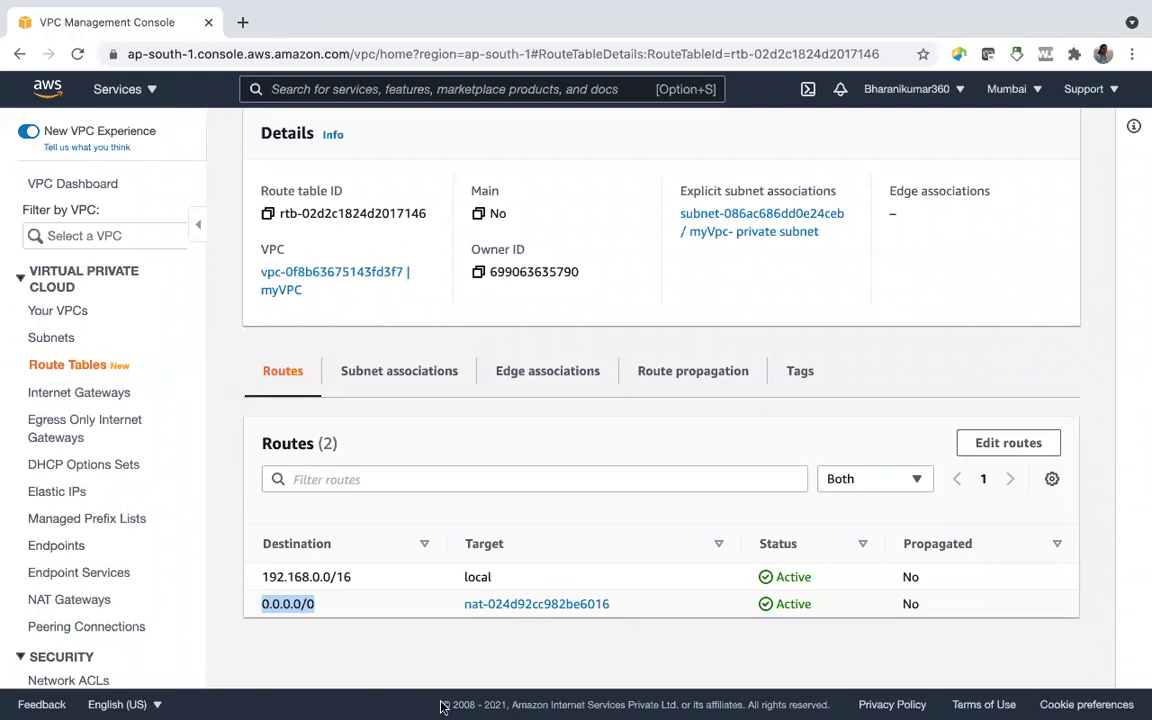
mouse_move(450, 705)
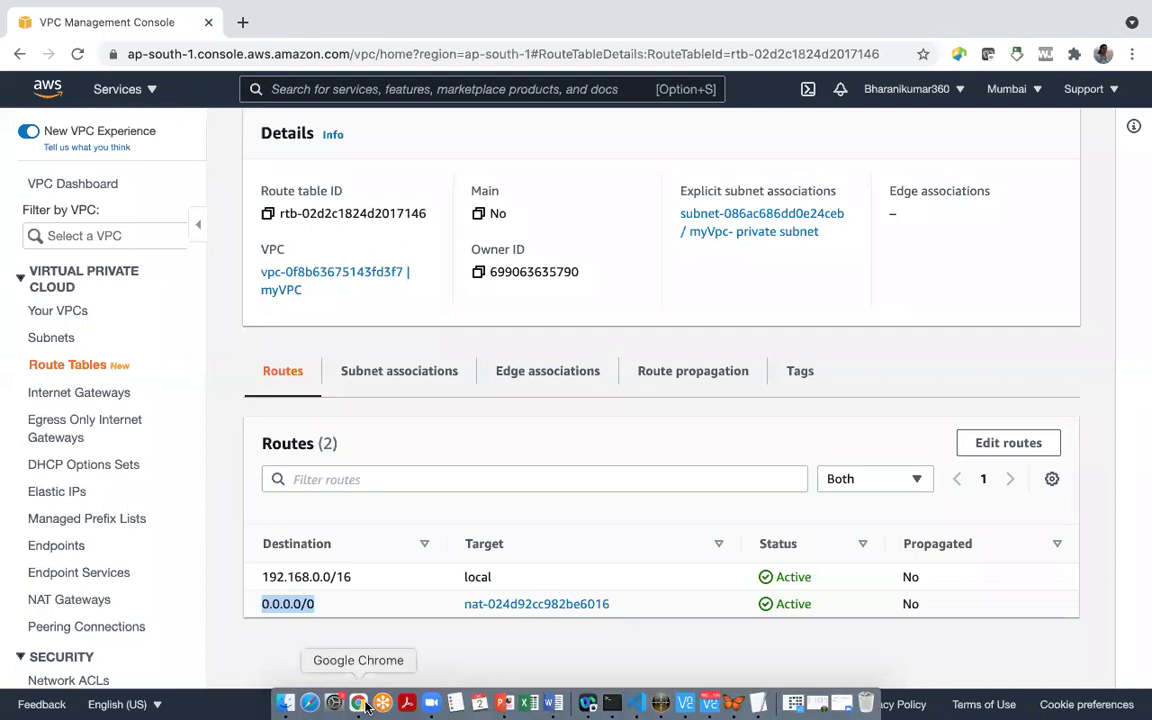
click(607, 706)
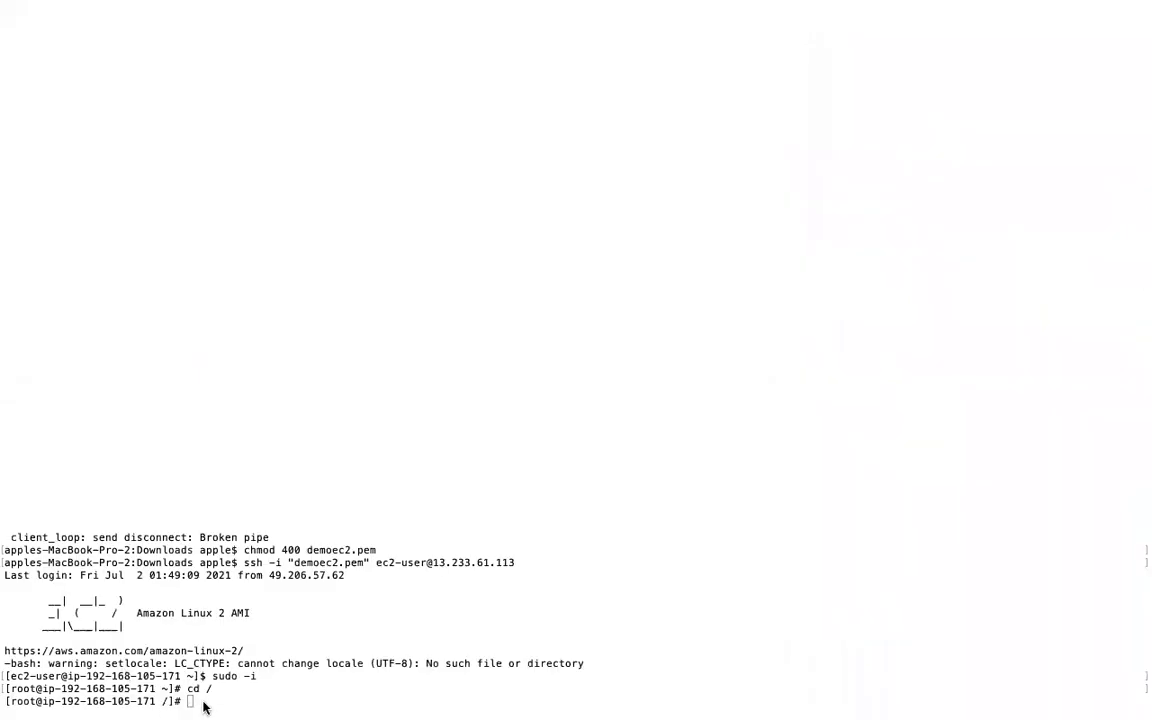
Switch to Chrome, list the running EC2 instances, and open the SSH connection instructions for the private instance.
mouse_move(366, 684)
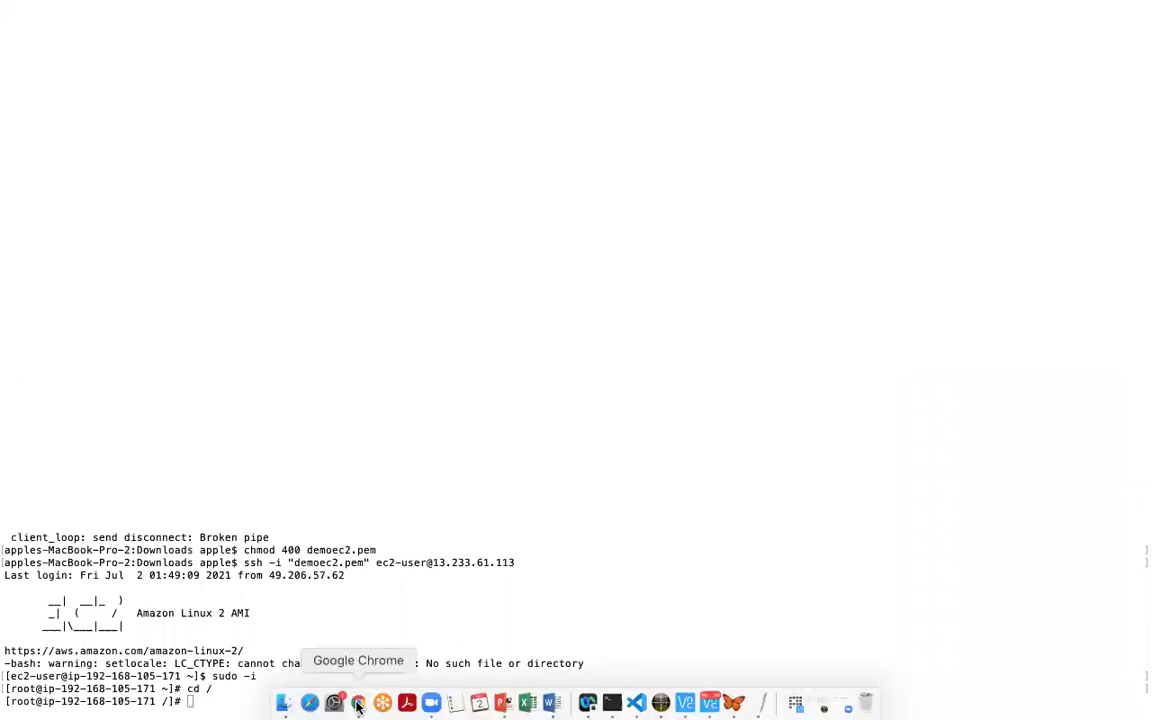
click(360, 702)
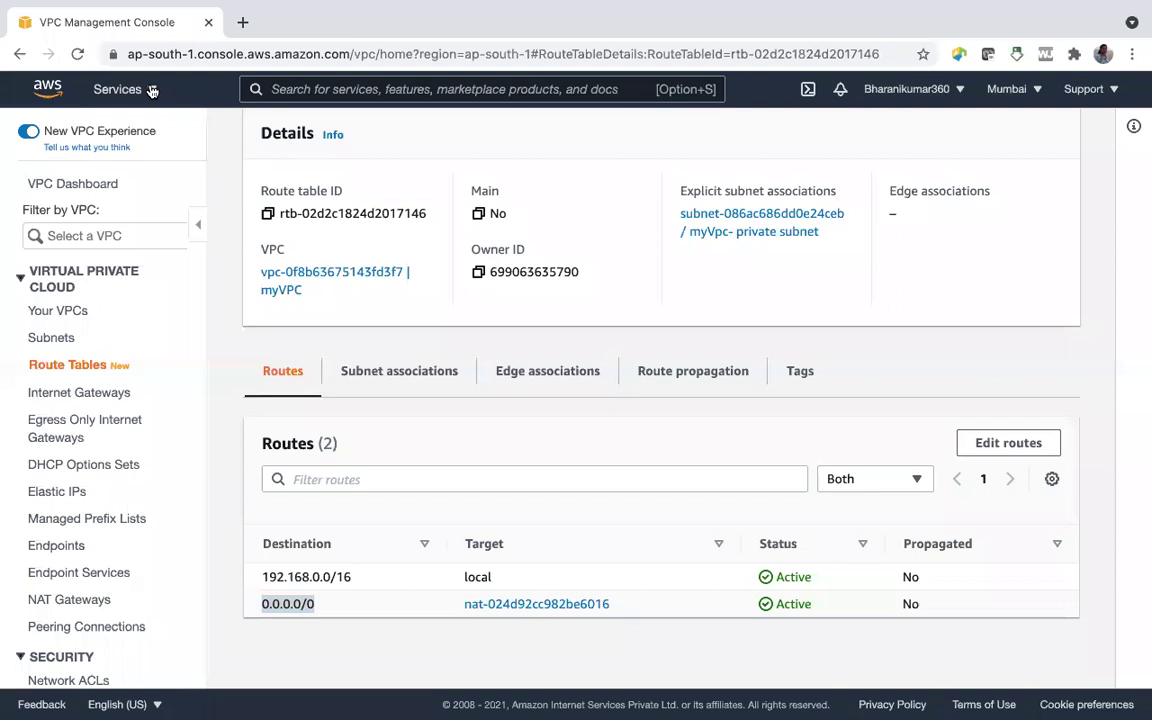
click(150, 90)
click(89, 298)
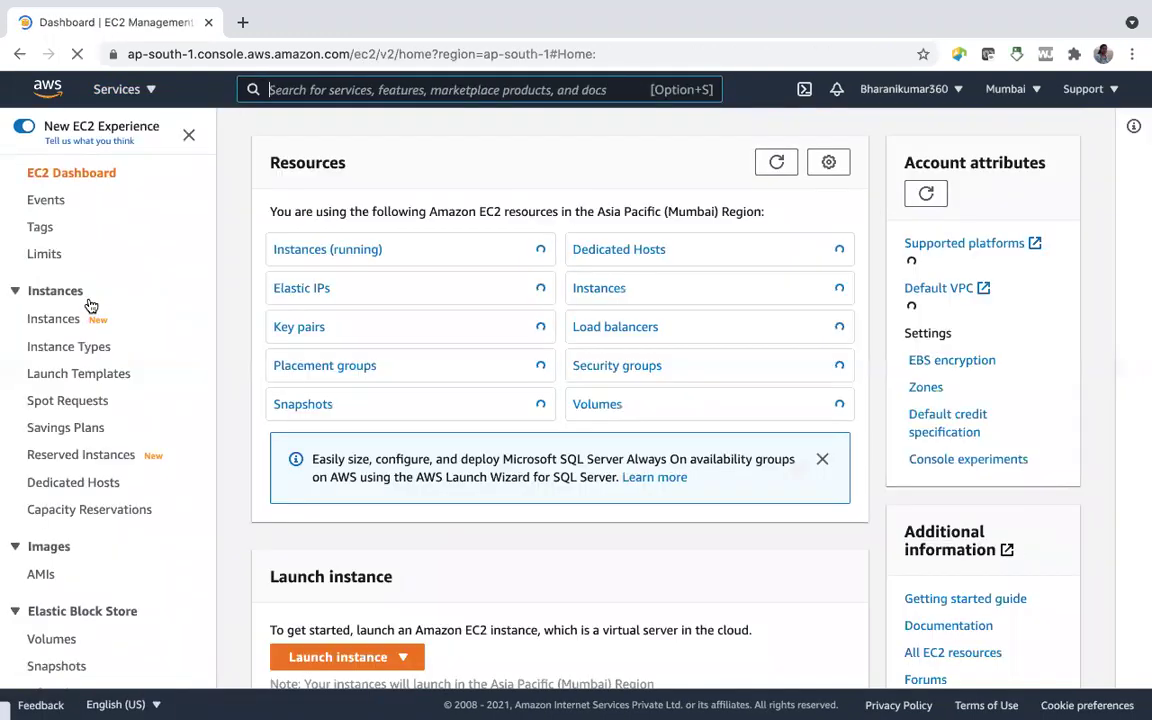
click(289, 252)
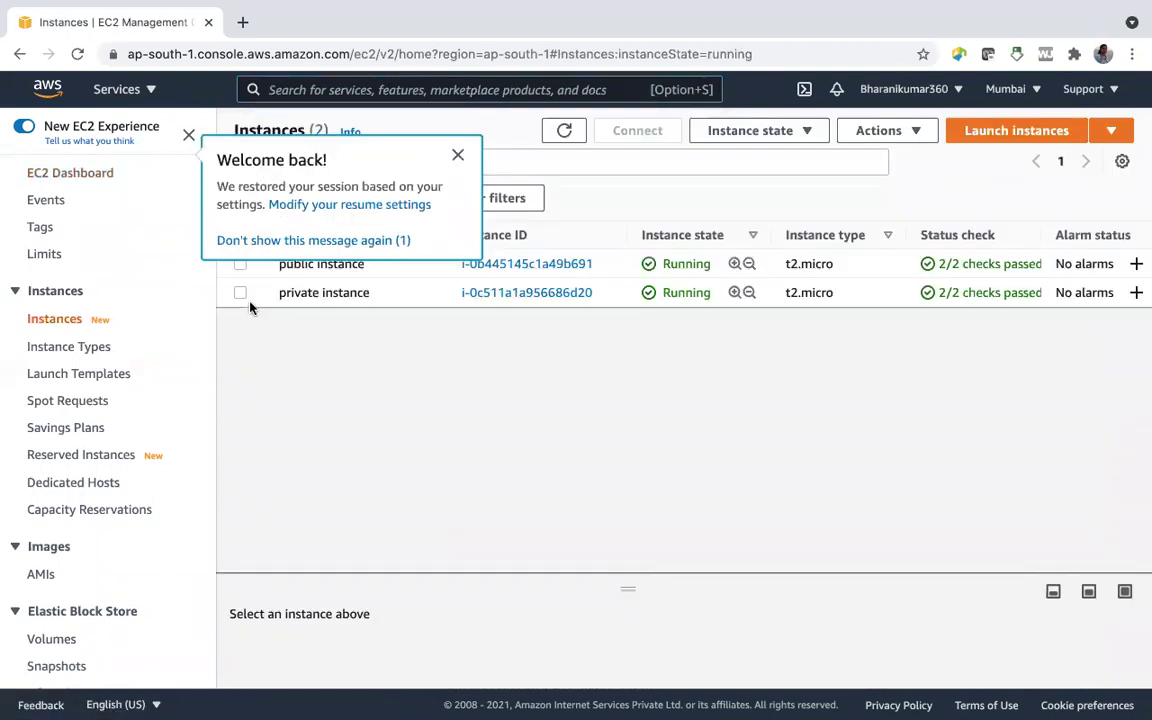
click(239, 298)
click(240, 293)
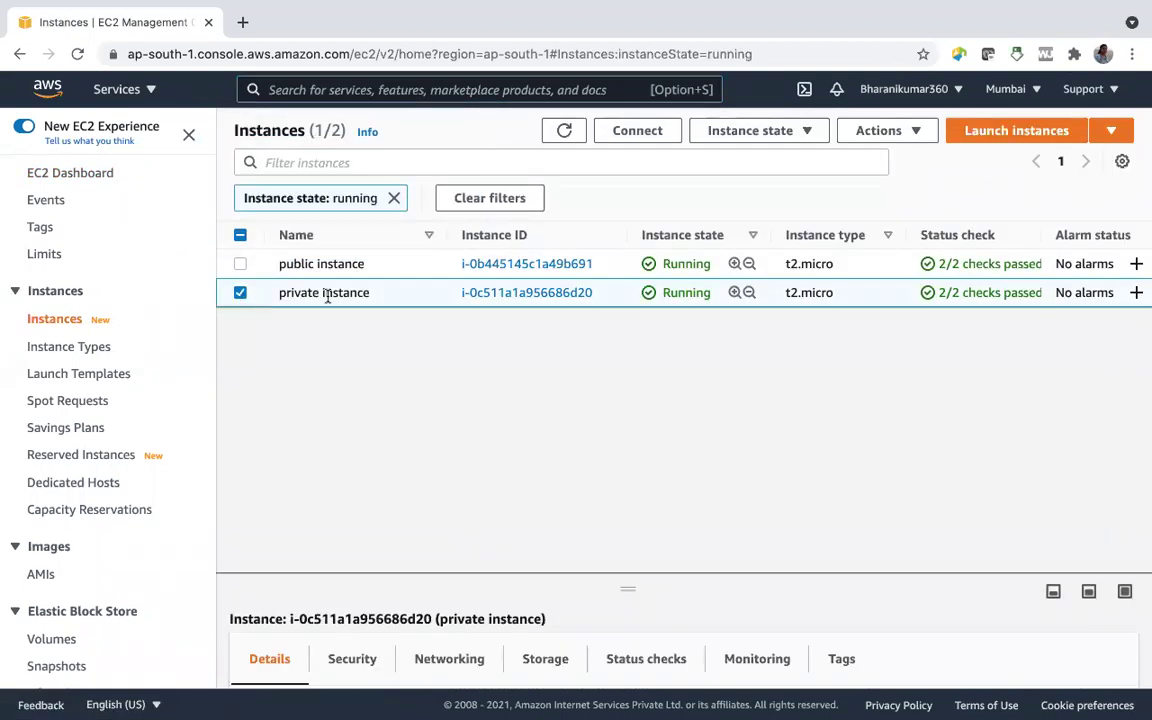
click(635, 134)
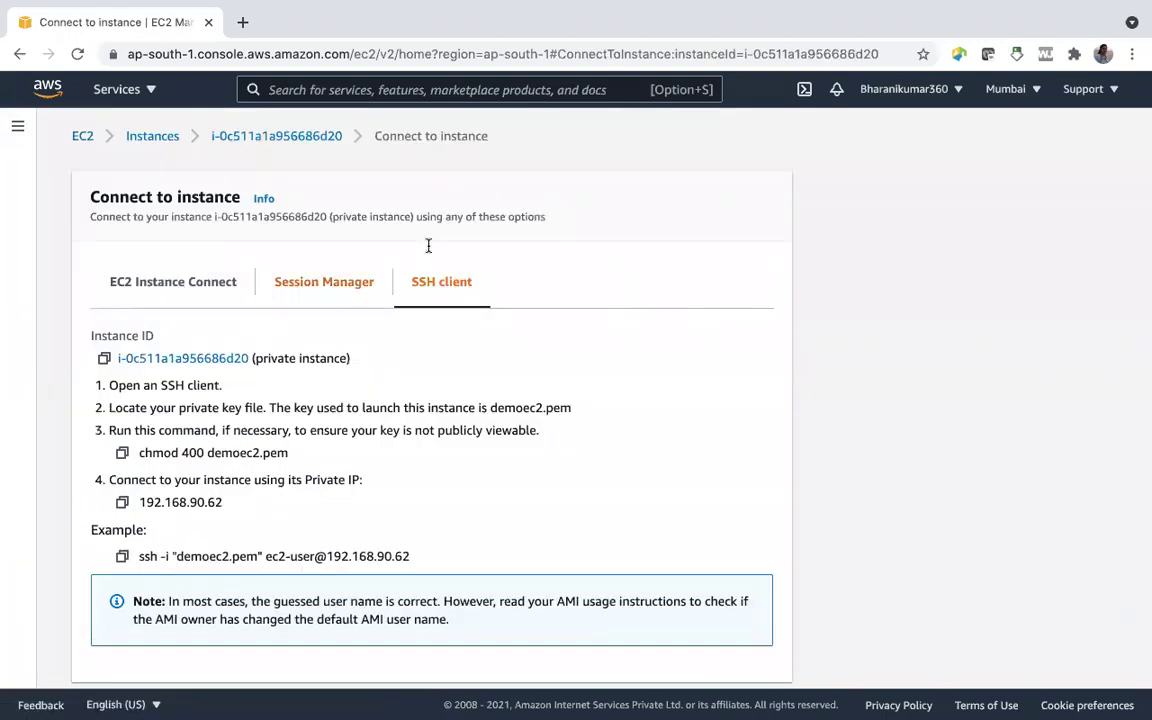
Copy the chmod 400 demoec2.pem command and run it in the public instance's root session in Terminal.
click(121, 453)
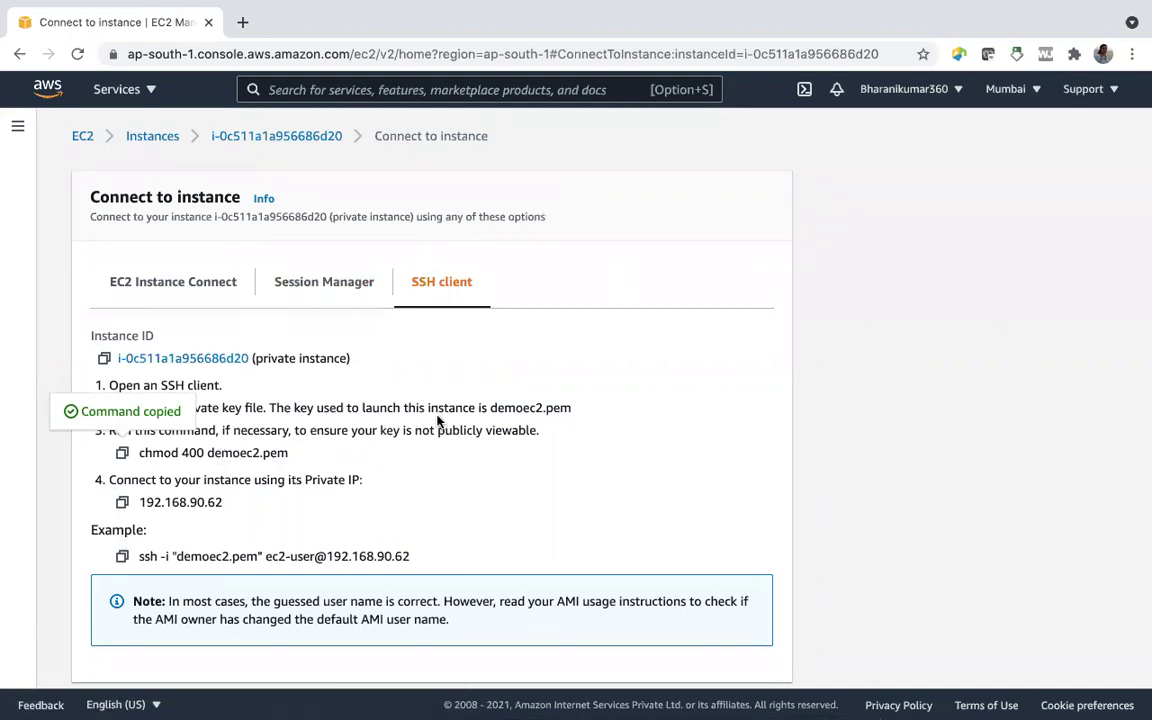
mouse_move(556, 712)
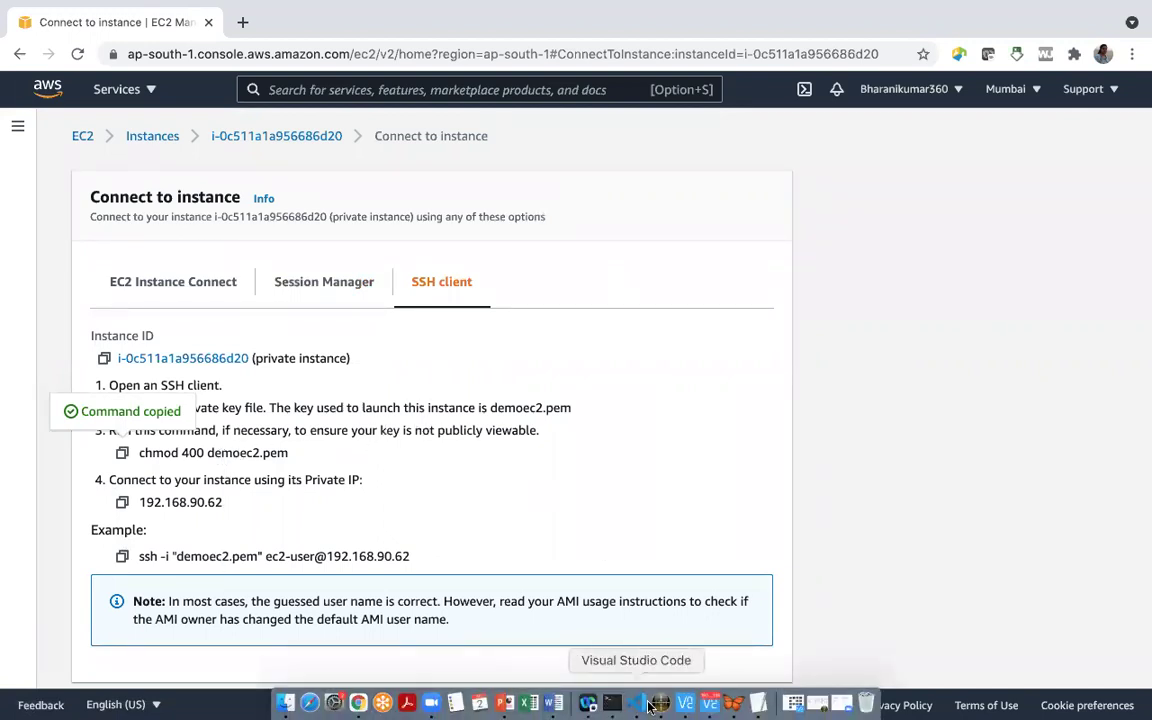
click(612, 705)
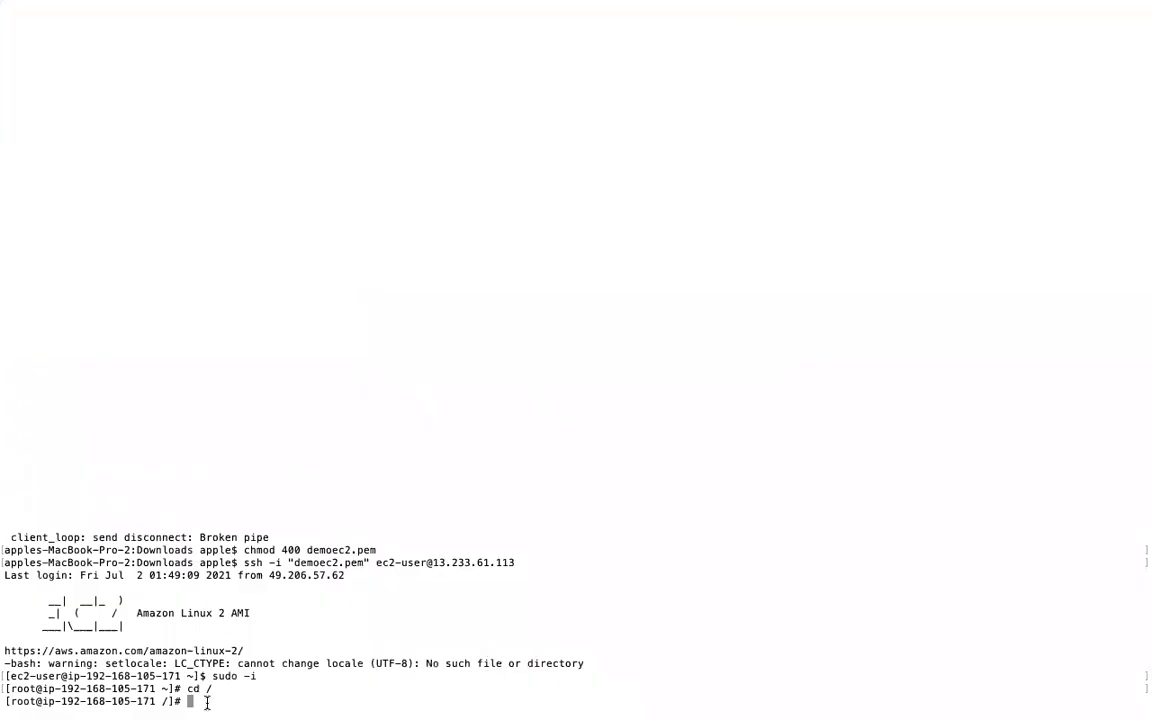
key(super+v)
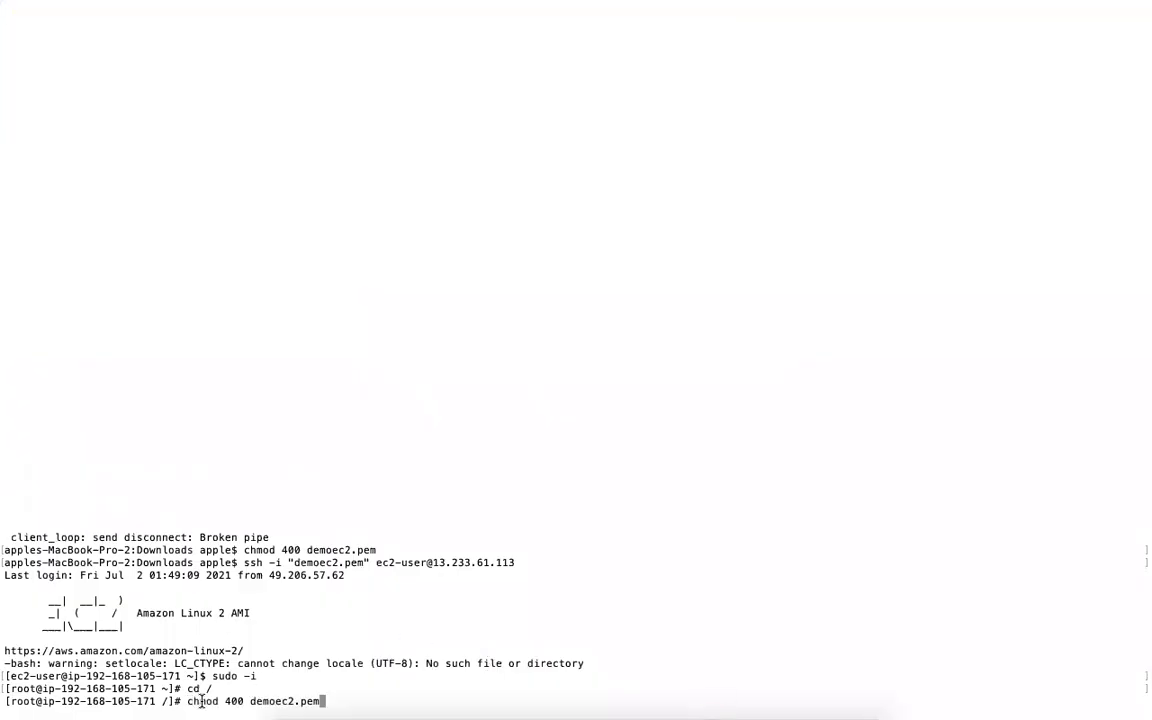
key(Return)
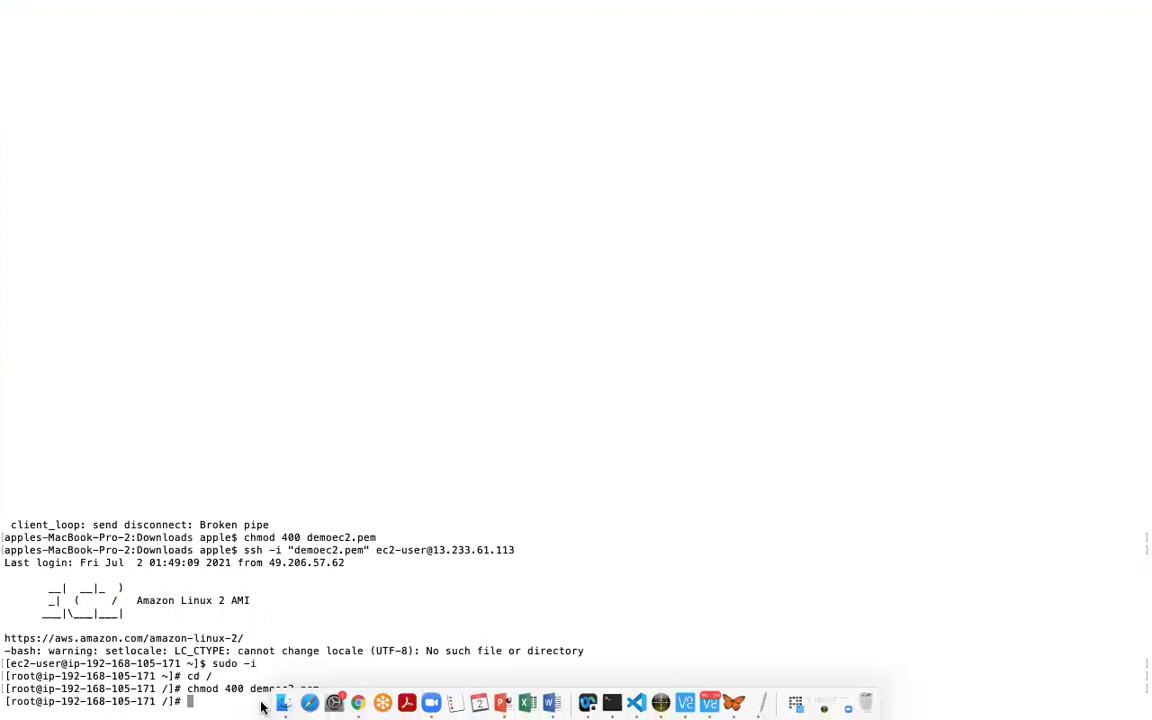
scroll(439, 652, up, 1)
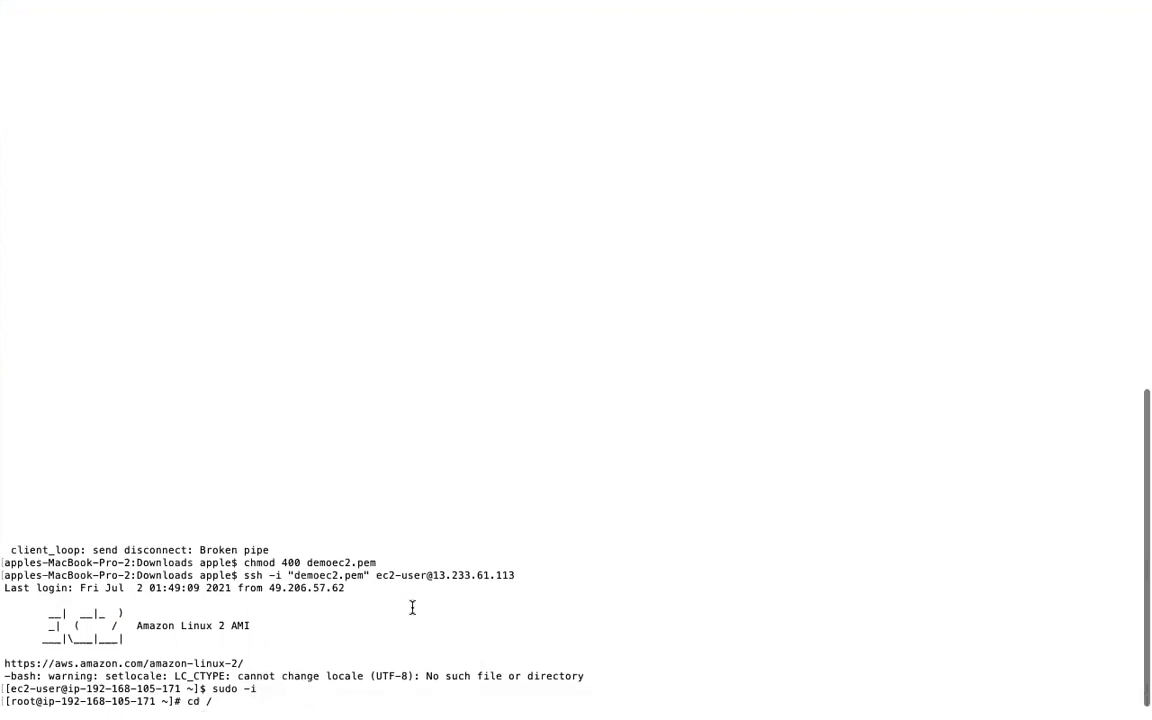
Change to the root directory on the public instance and run chmod 400 demoec2.pem there.
key(Return)
text(chmod 400 demoec2.pem)
key(Return)
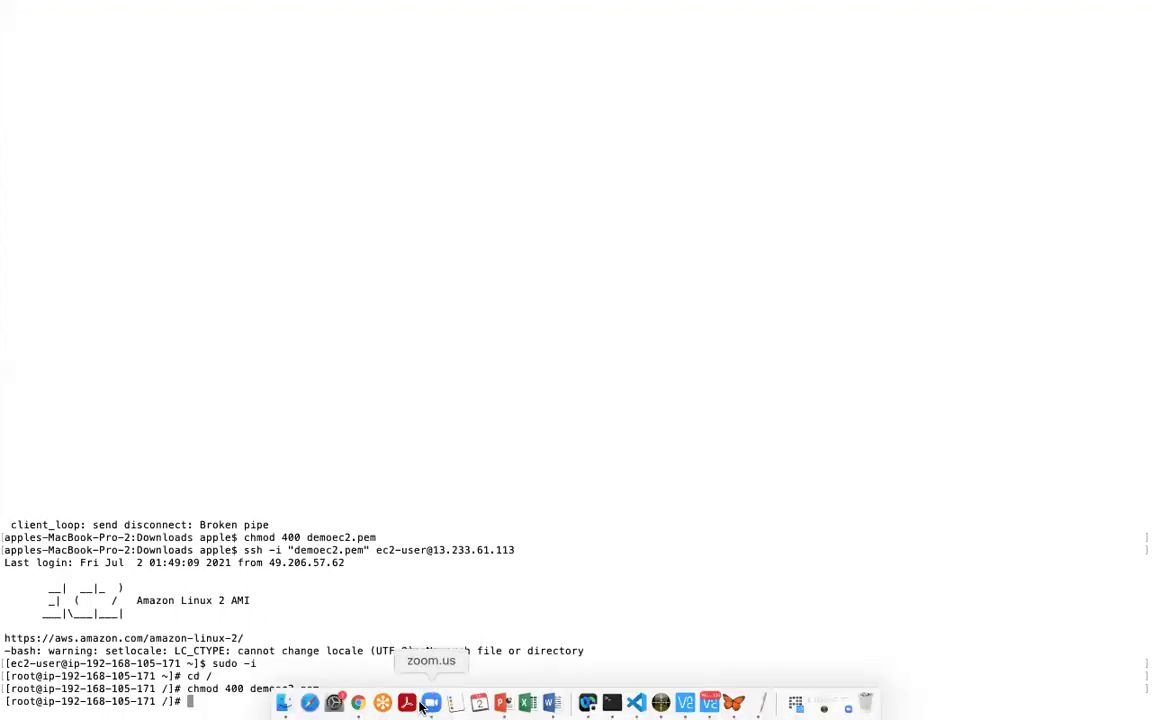
click(358, 703)
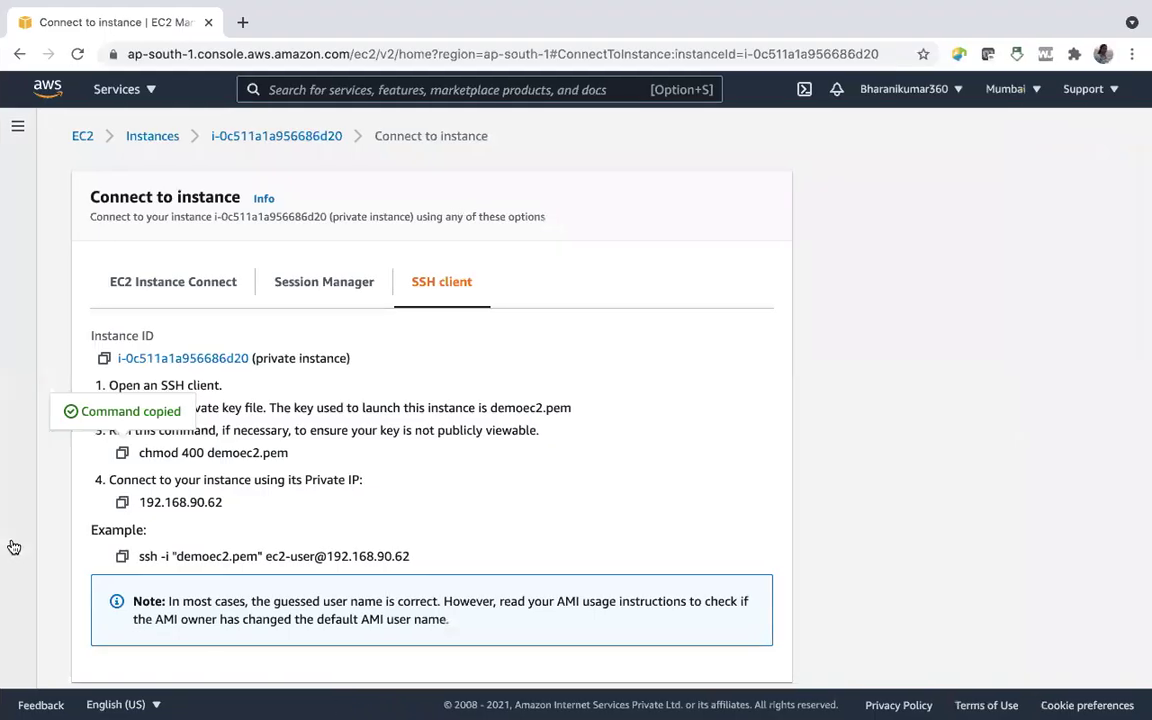
click(120, 556)
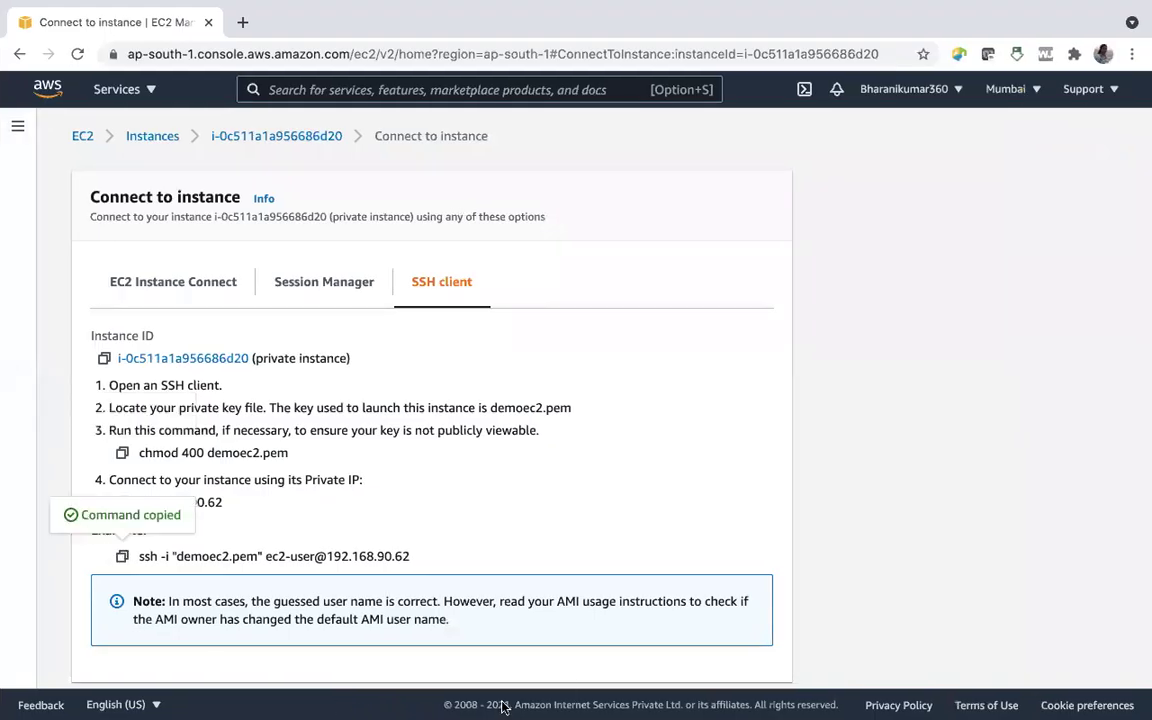
mouse_move(512, 705)
click(610, 703)
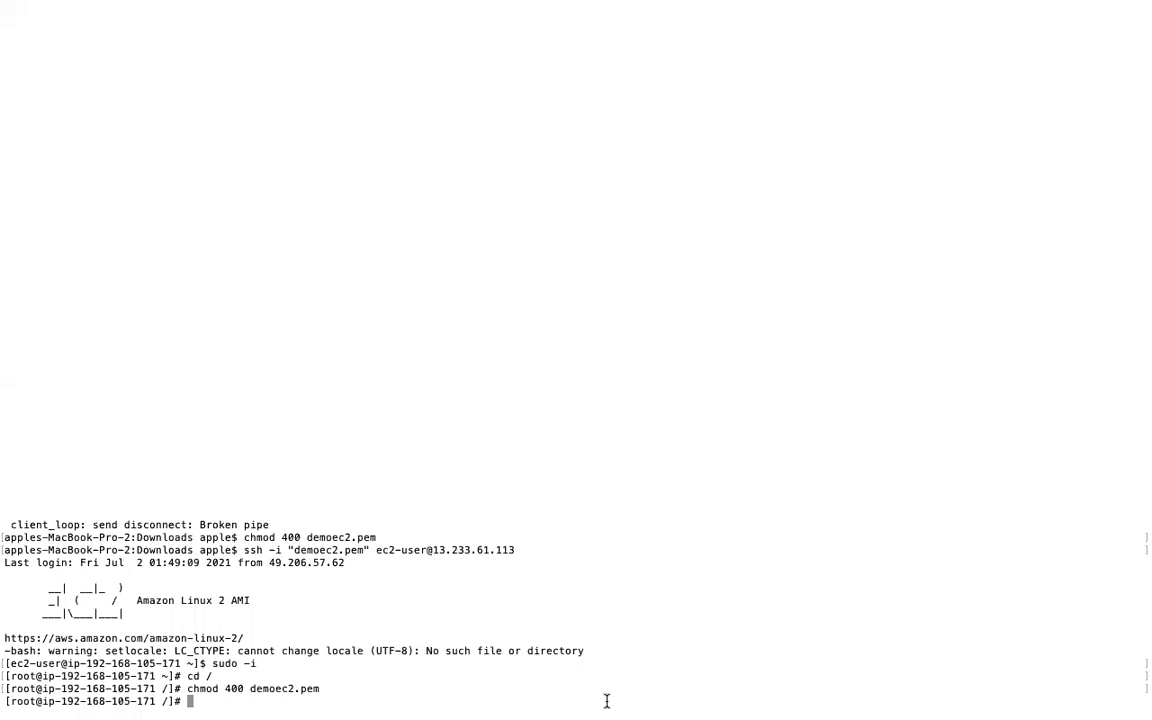
key(super+v)
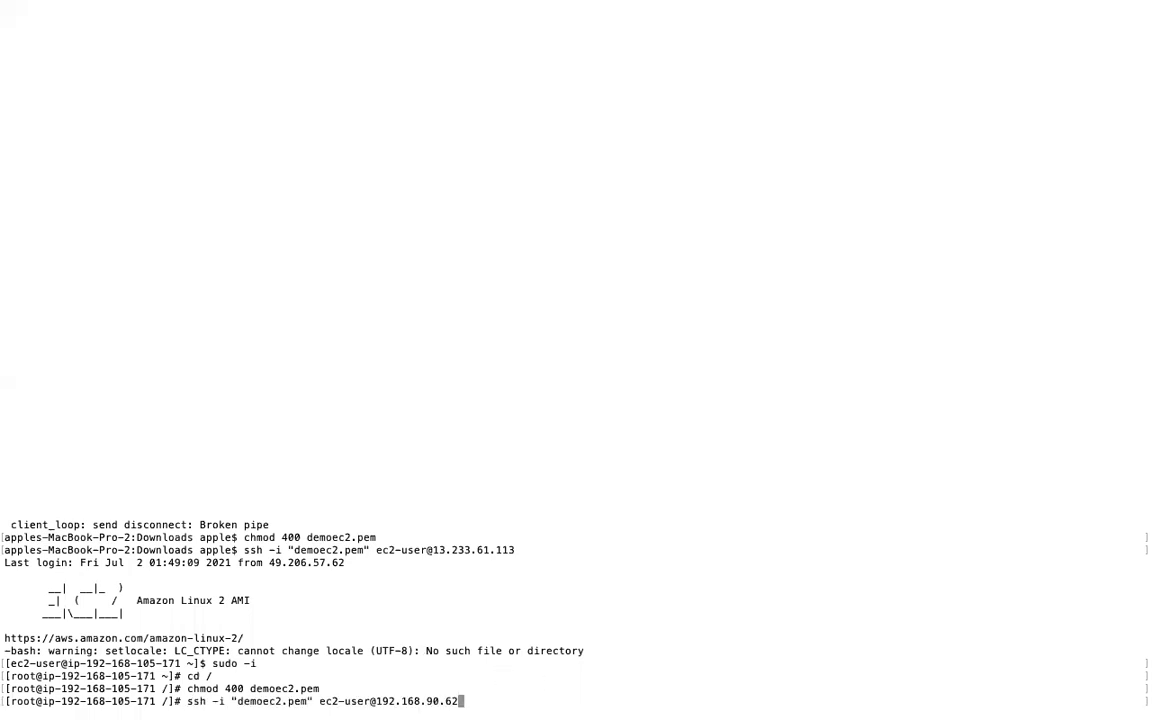
key(Return)
text(clear)
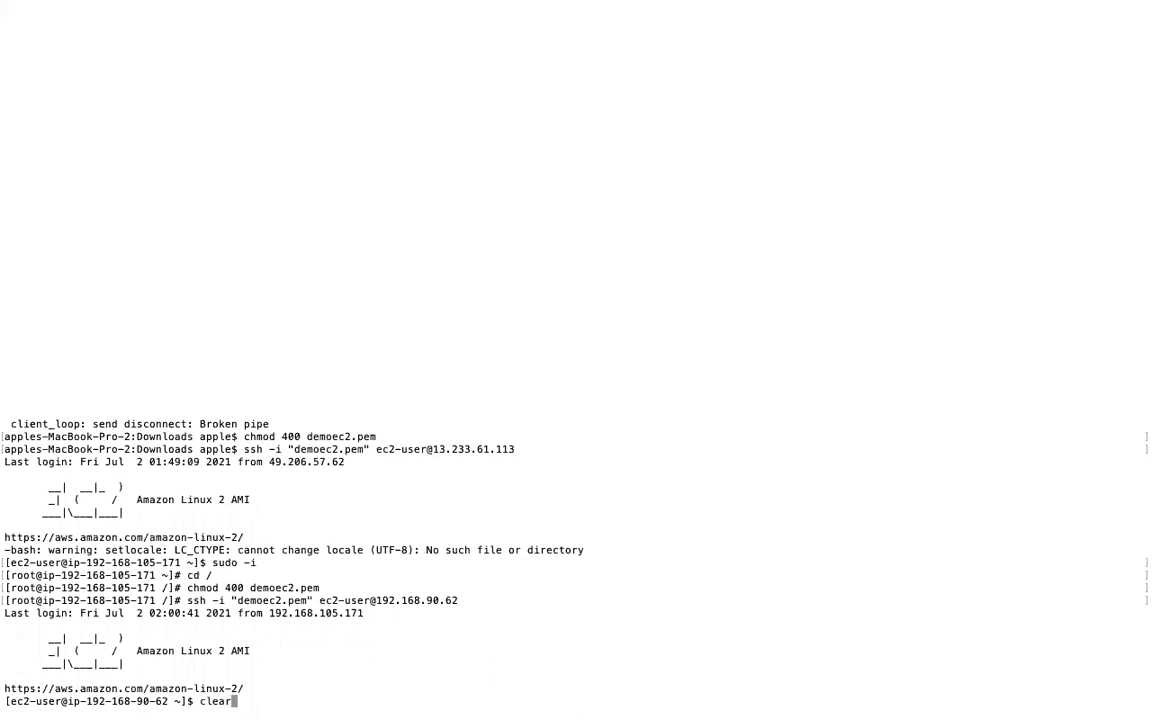
key(Return)
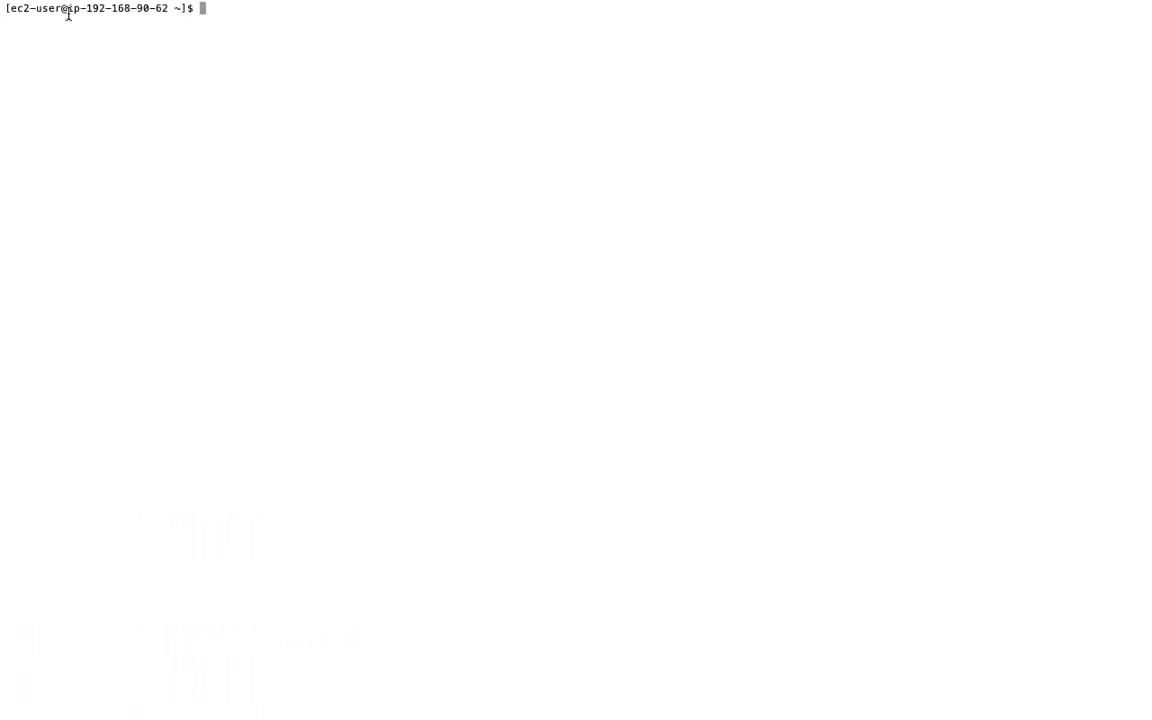
Check the session's IP address, and switch to Chrome to compare it with the private instance's connection instructions.
mouse_move(77, 4)
mouse_move(439, 708)
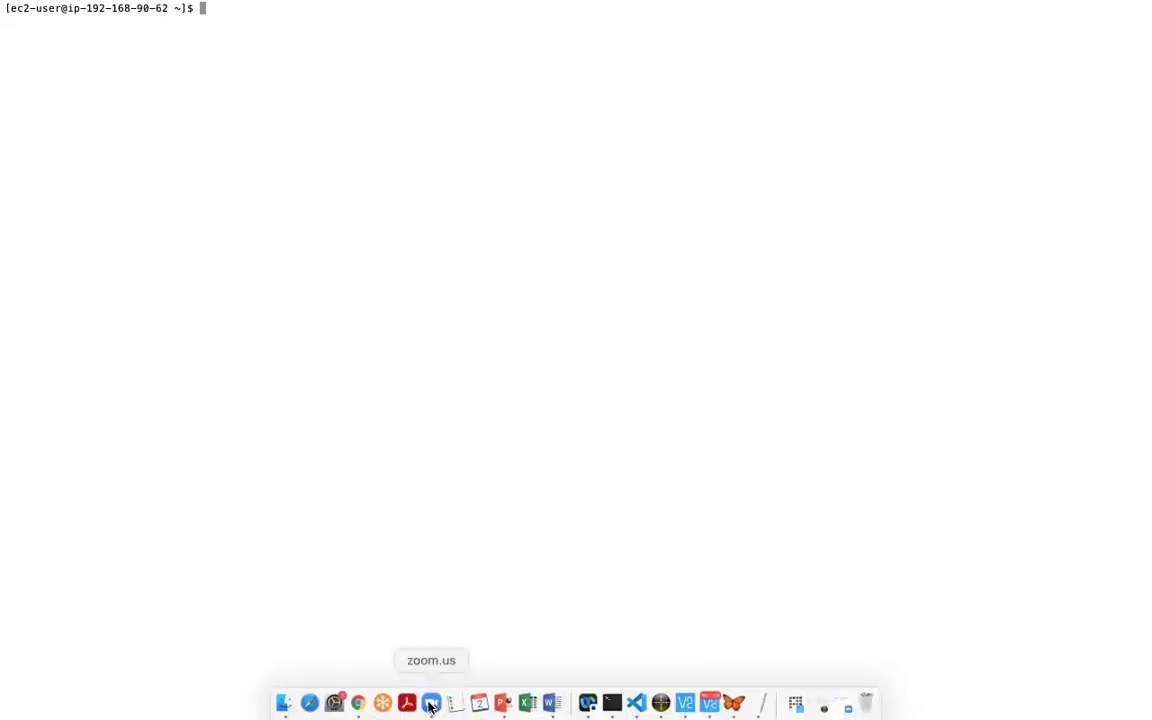
click(358, 711)
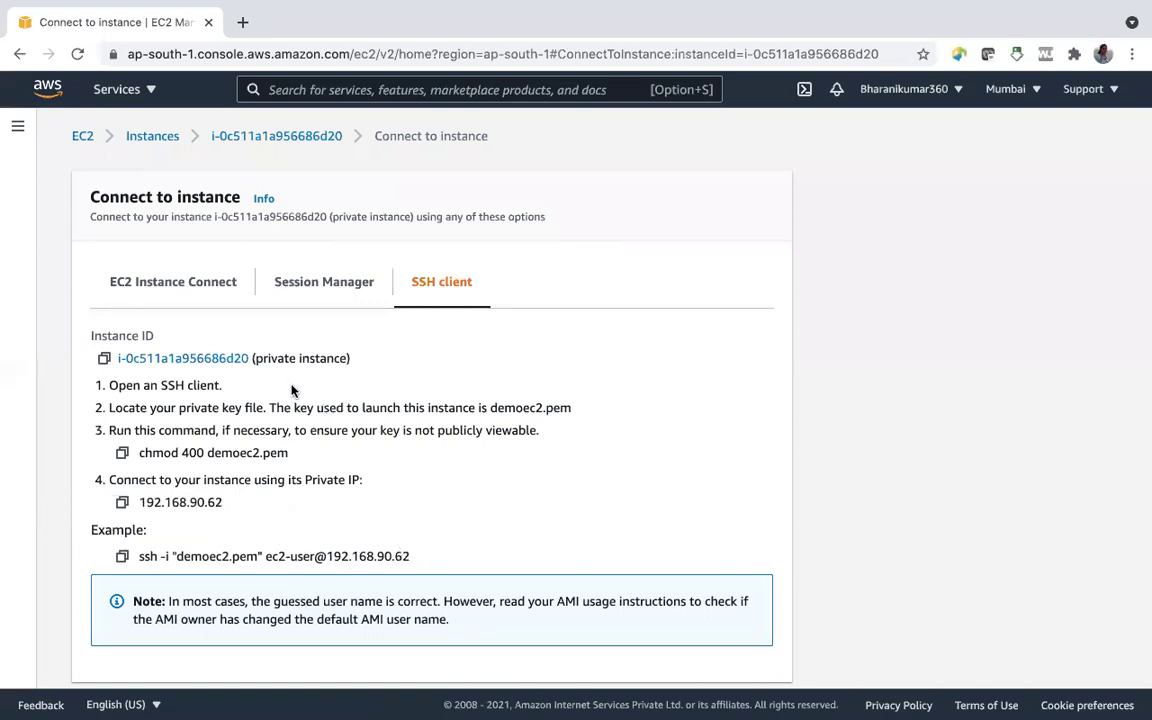
drag(256, 358, 347, 358)
mouse_move(440, 706)
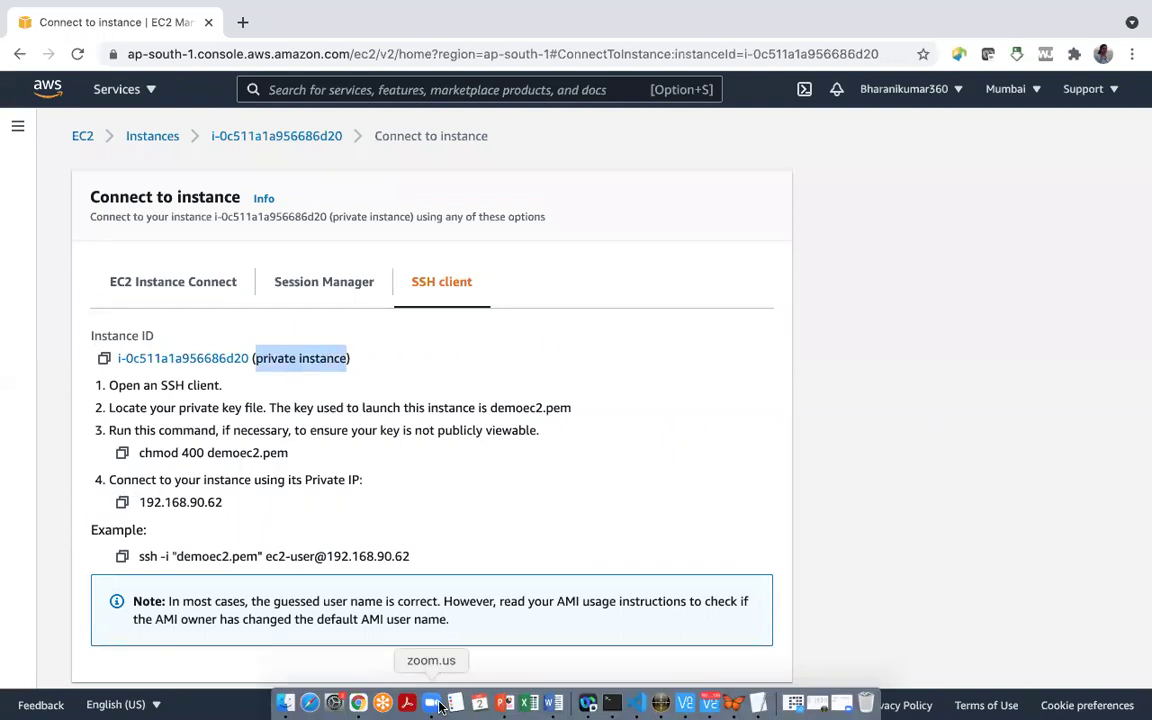
Switch to Terminal and ping google.com from the private instance.
click(609, 703)
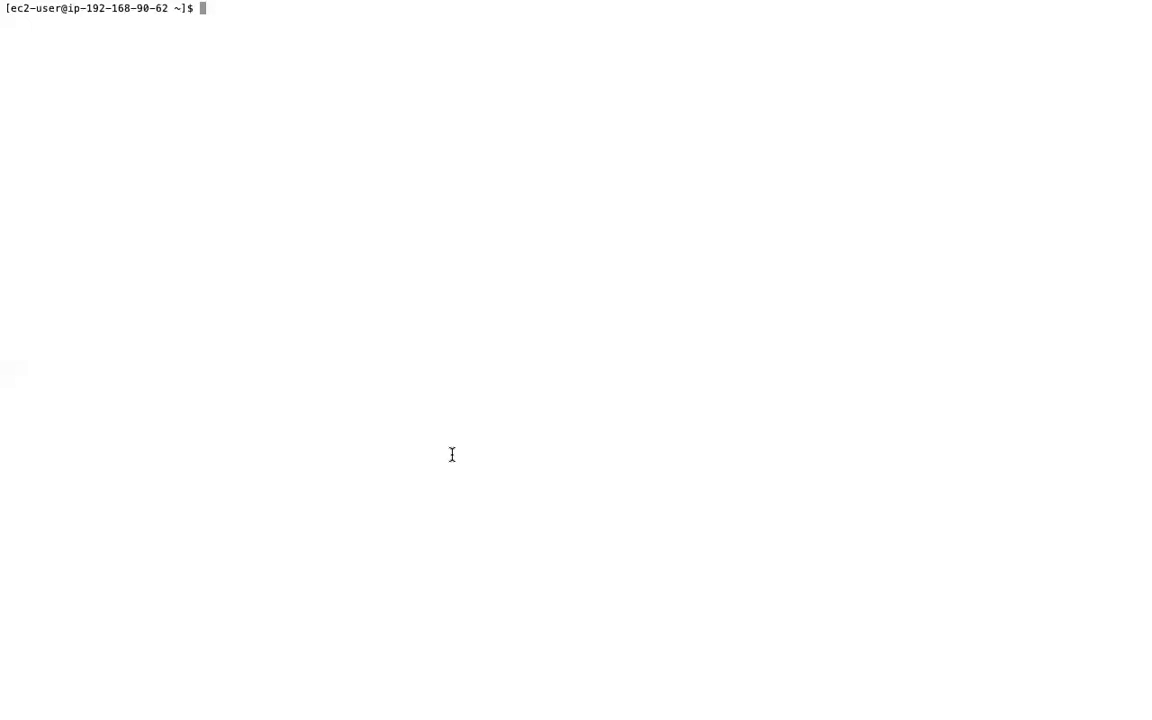
text(ping google.com)
key(Return)
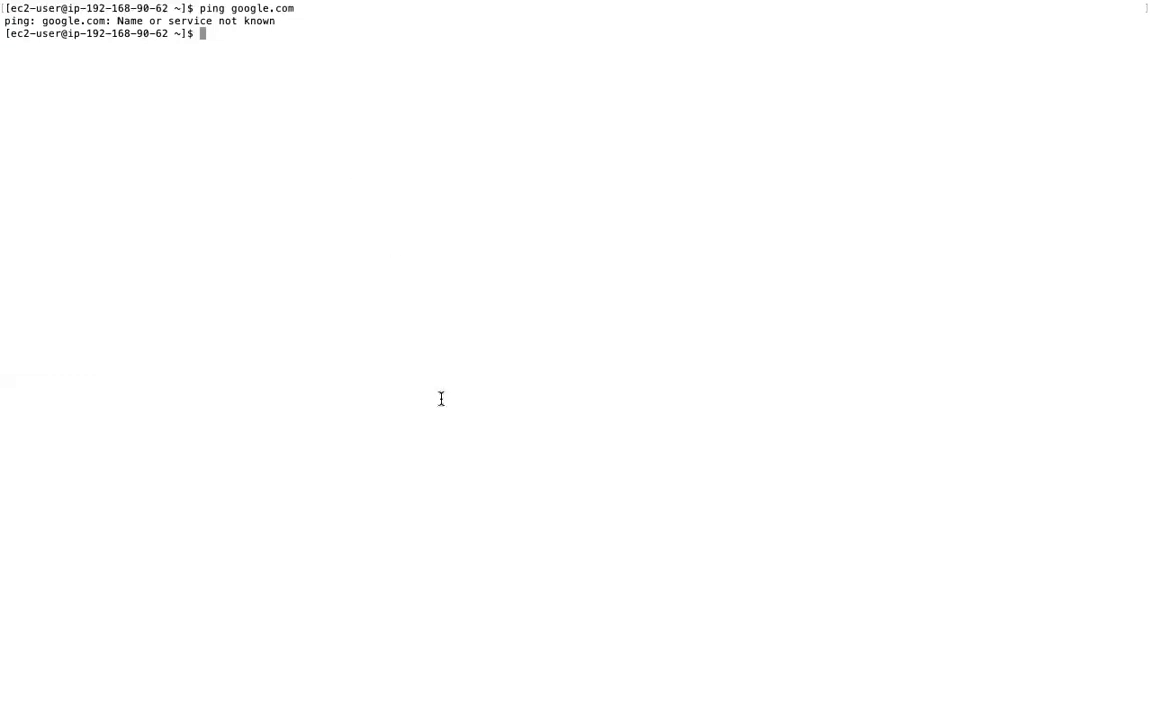
Switch to Chrome, list the running EC2 instances, and open the private instance's summary.
mouse_move(479, 703)
click(358, 705)
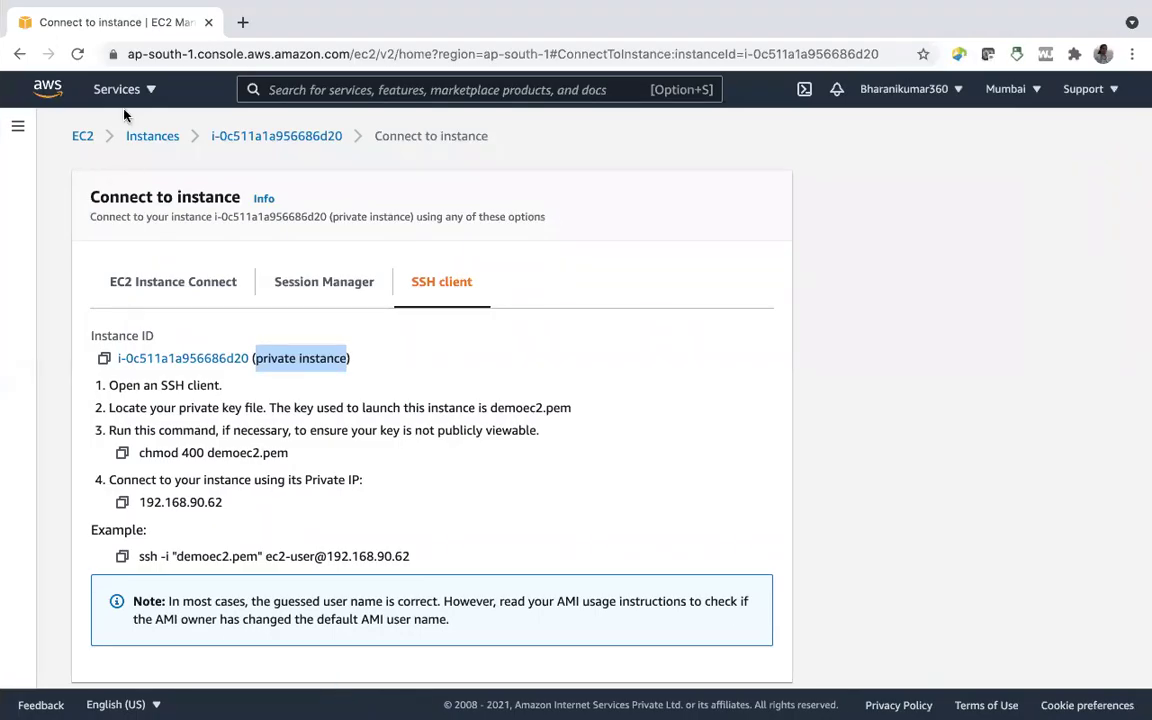
click(82, 137)
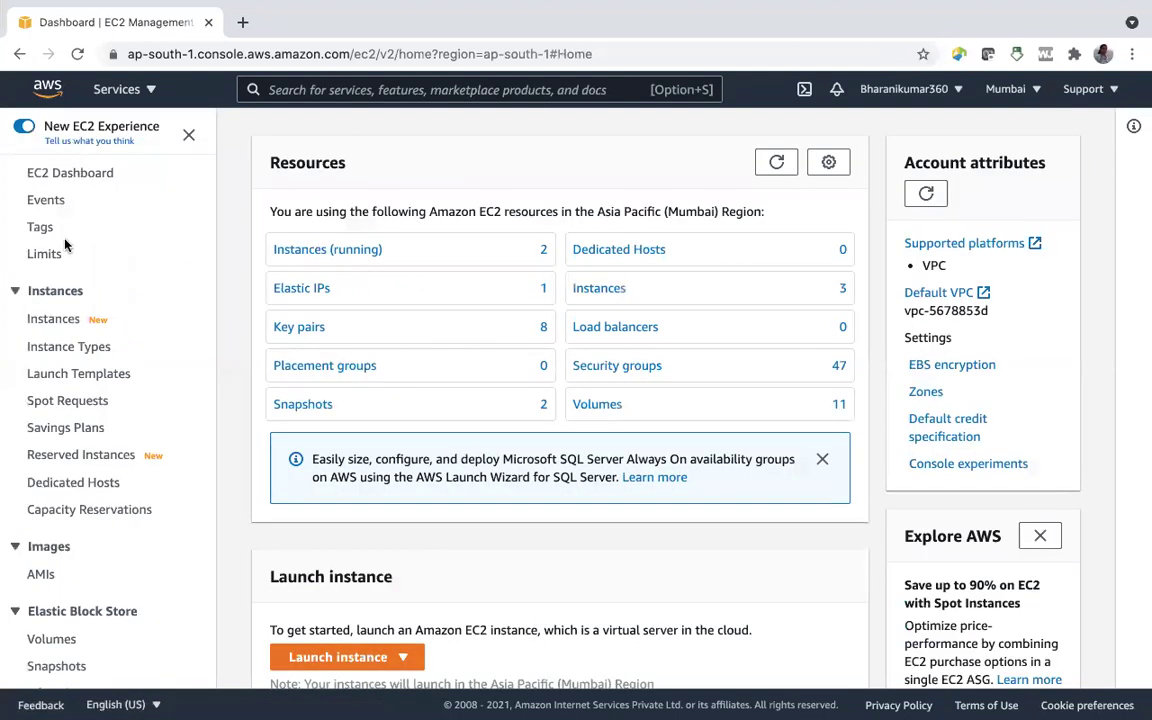
click(270, 245)
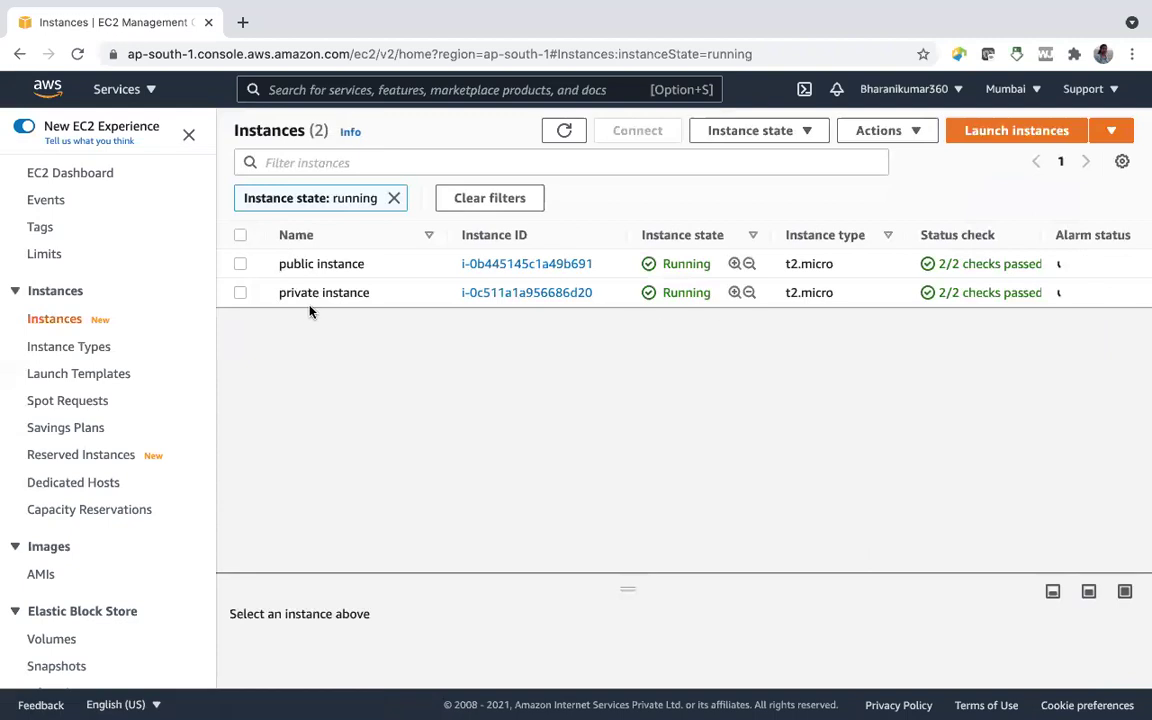
click(532, 294)
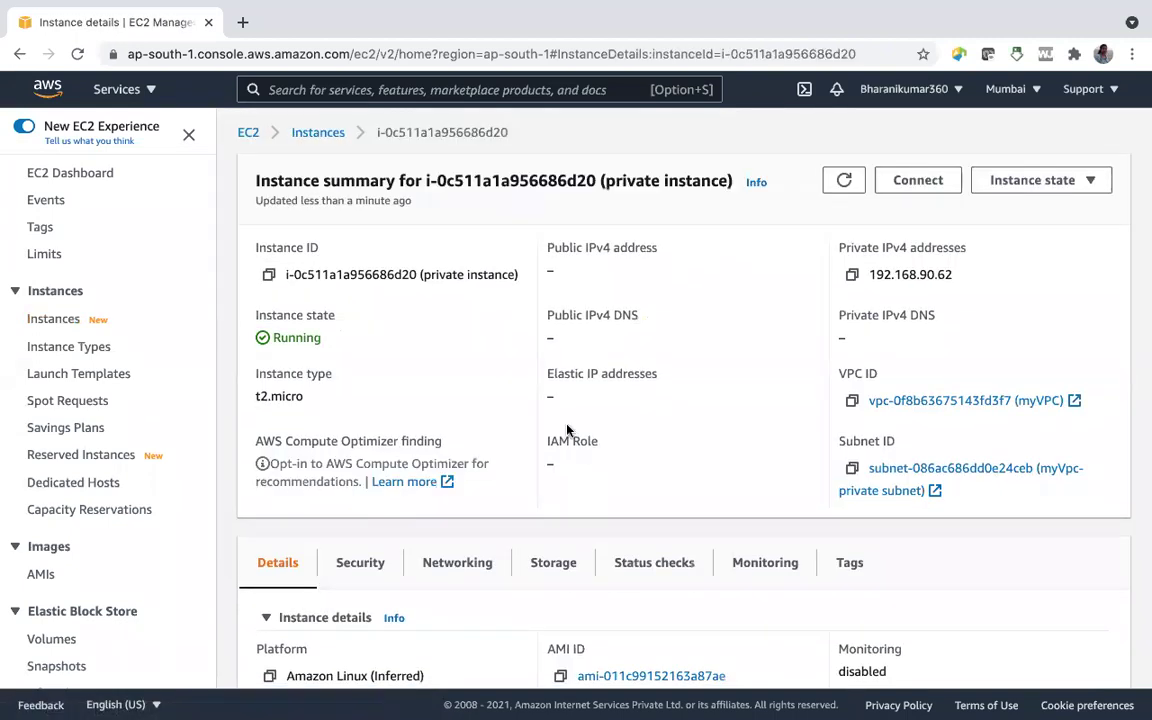
Examine the inbound and outbound security rules of the private instance.
click(372, 562)
scroll(494, 465, down, 10)
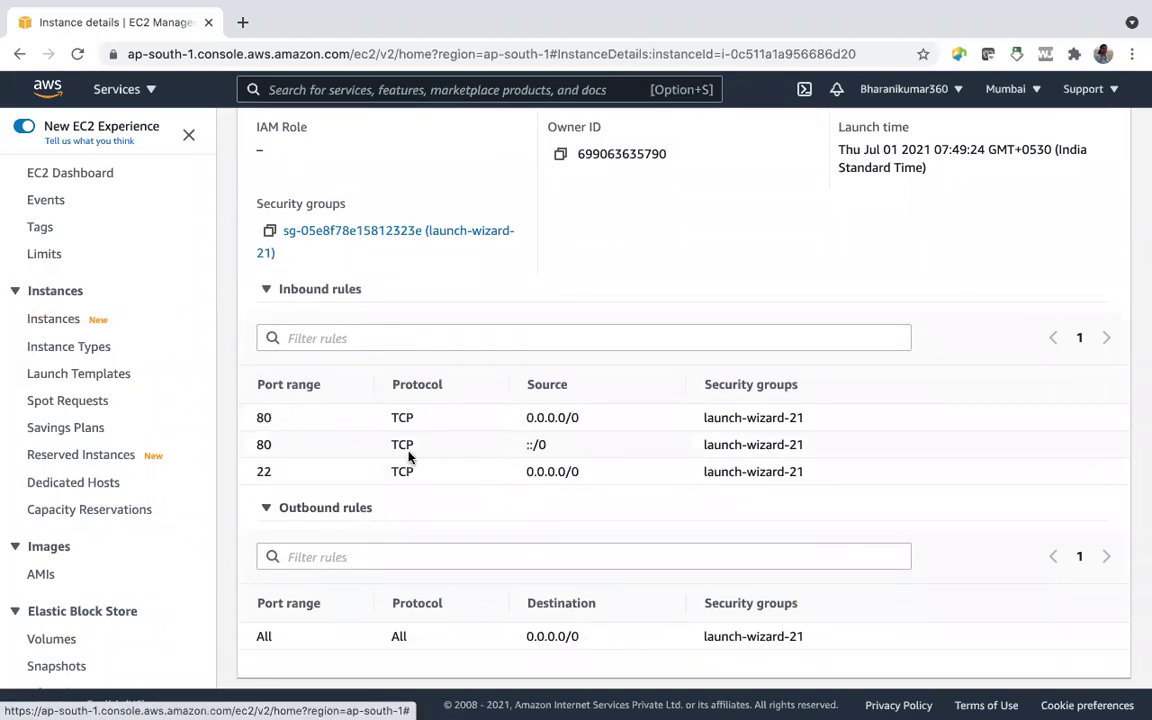
scroll(408, 456, down, 1)
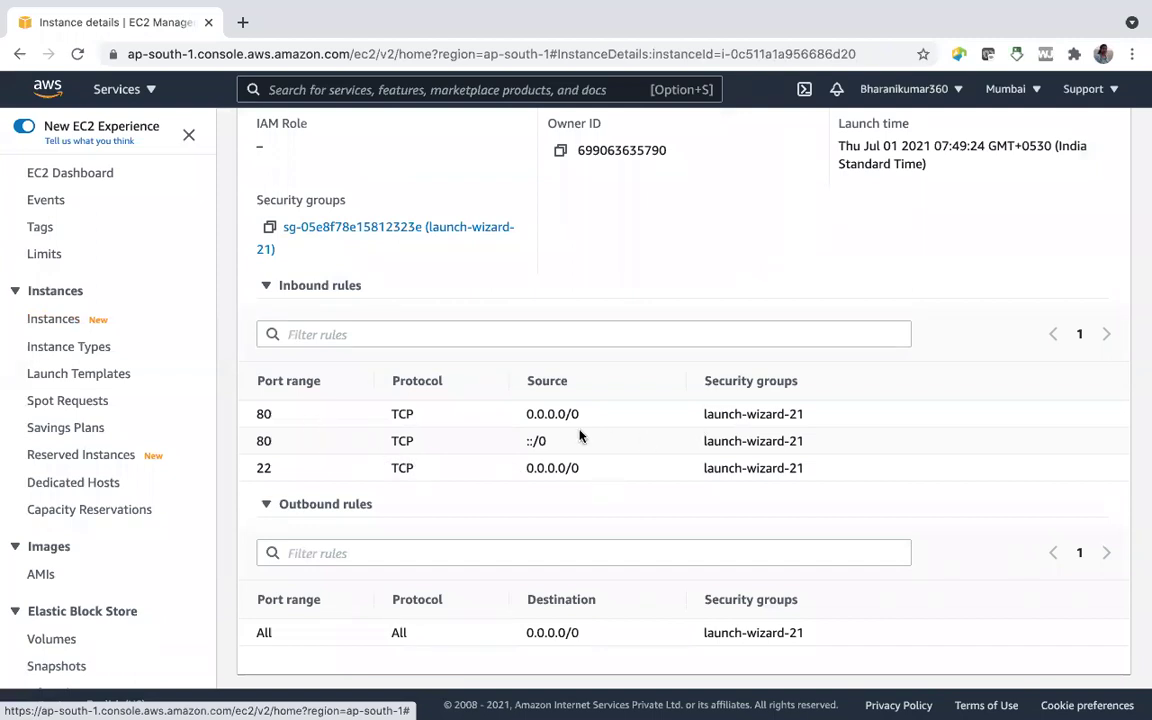
scroll(518, 412, up, 5)
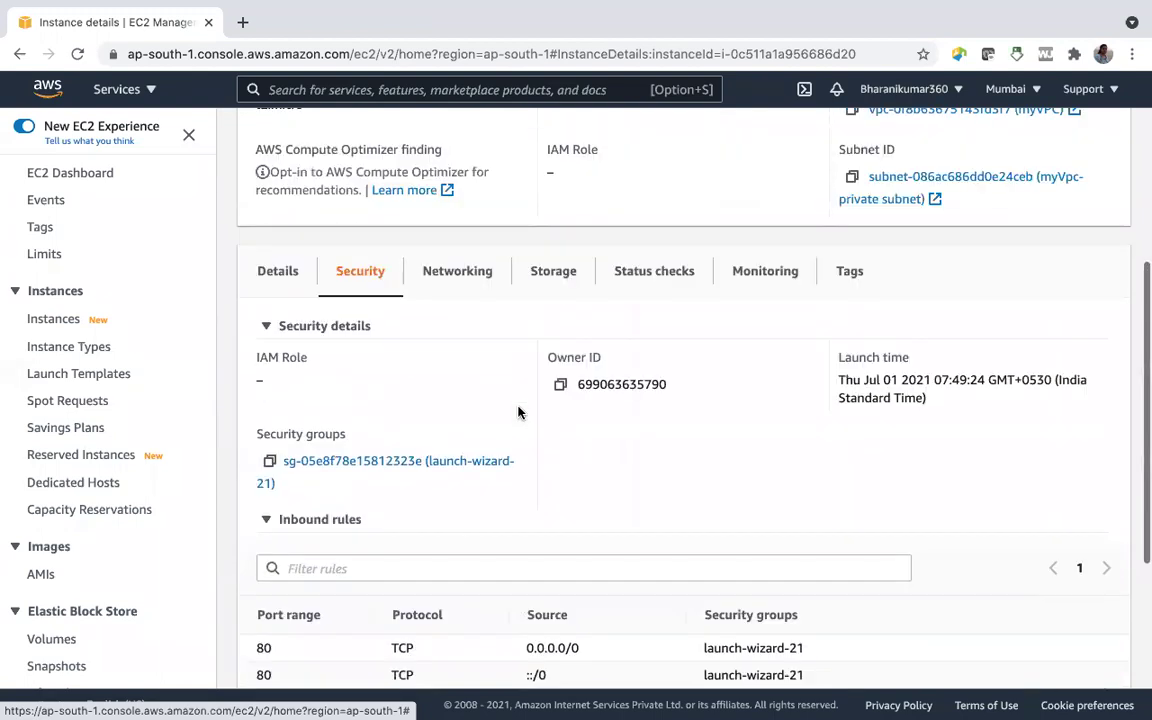
scroll(518, 412, down, 3)
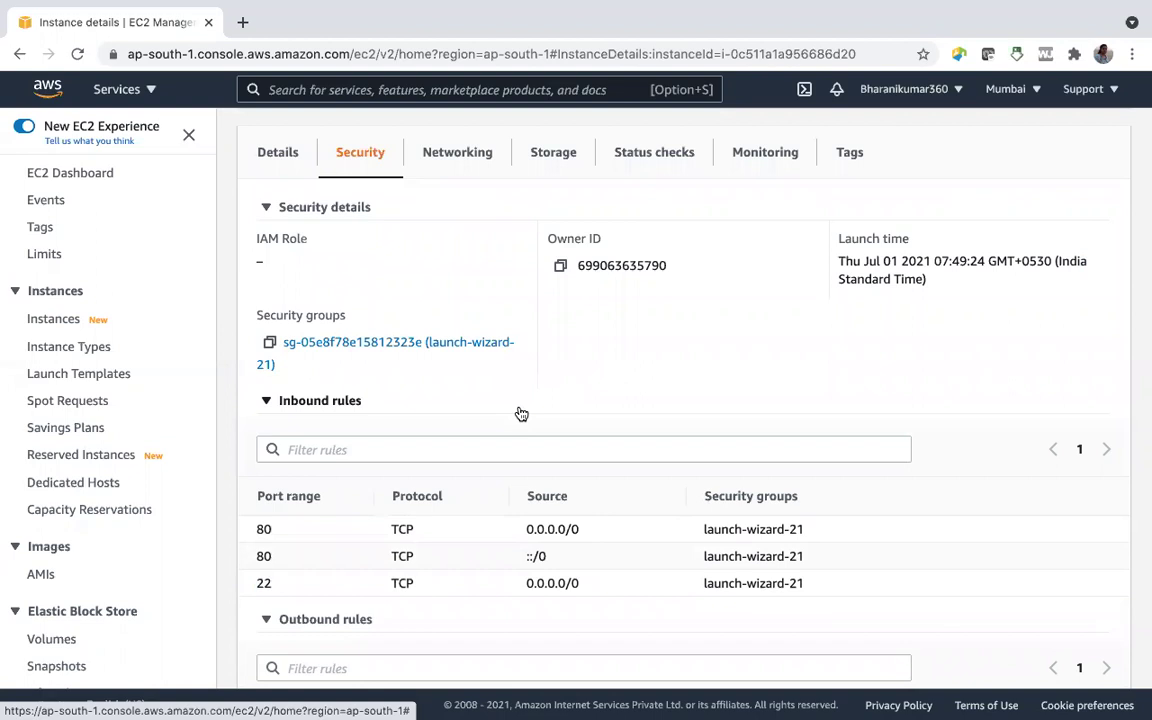
scroll(519, 411, up, 2)
scroll(506, 411, down, 2)
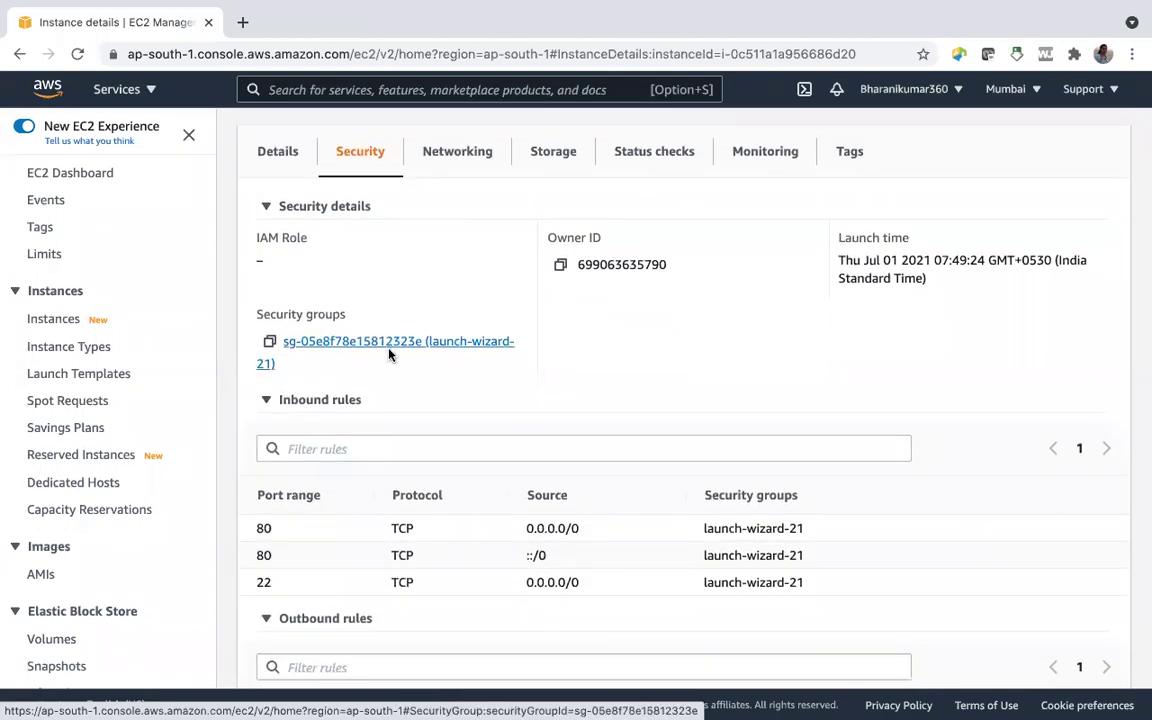
Open the launch-wizard-21 security group to review its inbound rules, and switch back to Terminal.
click(389, 353)
scroll(573, 467, down, 1)
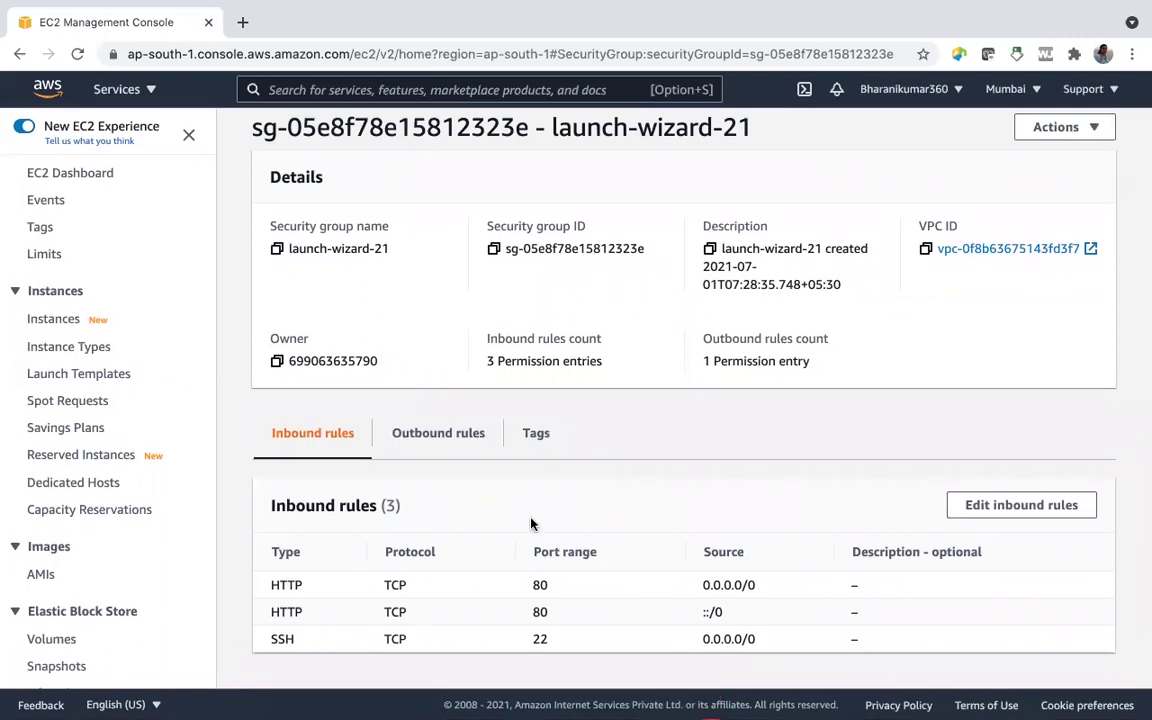
mouse_move(520, 707)
scroll(587, 502, up, 2)
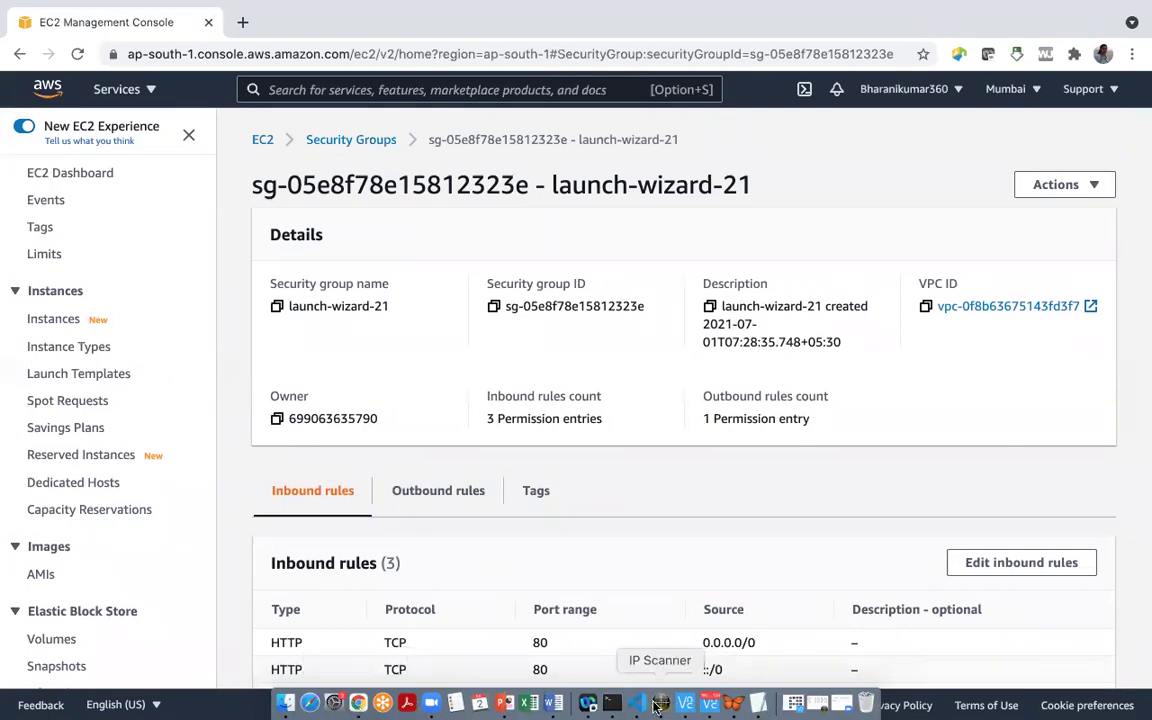
click(609, 704)
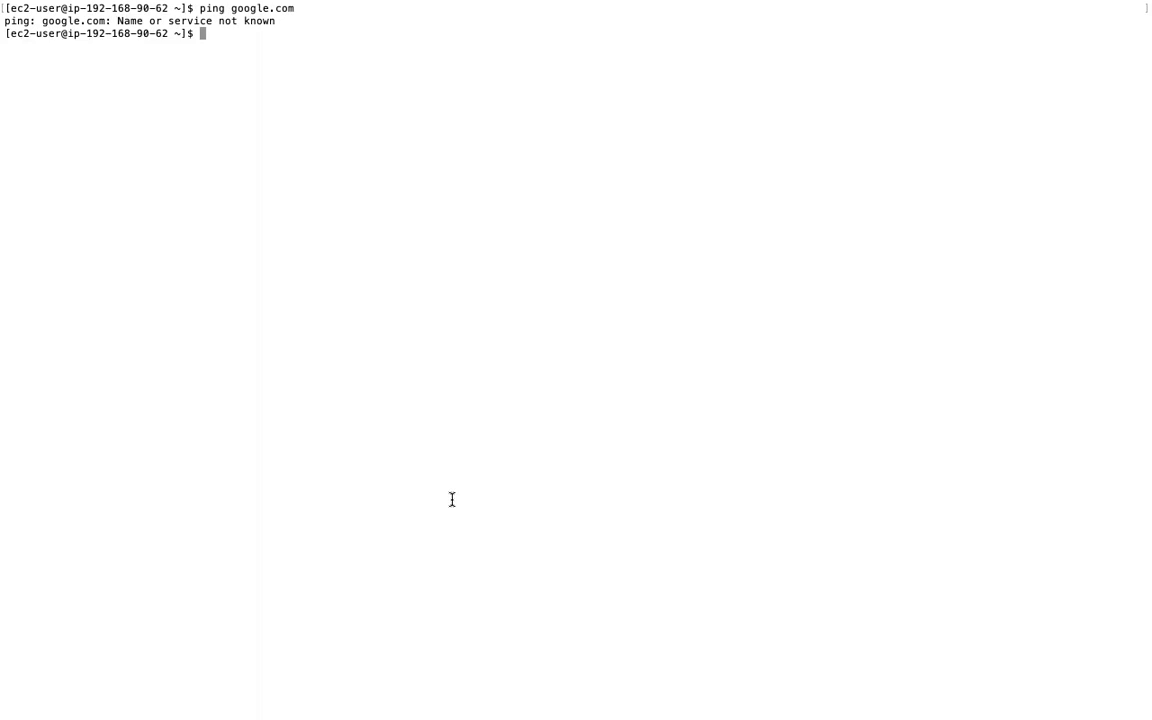
text(ping google)
key(BackSpace)
key(BackSpace)
key(BackSpace)
key(BackSpace)
key(BackSpace)
key(BackSpace)
key(BackSpace)
key(BackSpace)
key(BackSpace)
key(BackSpace)
key(BackSpace)
Start a root shell on the private instance with sudo -i and ping google.com from it.
text(sudo -i)
key(Return)
text(ping)
text(google)
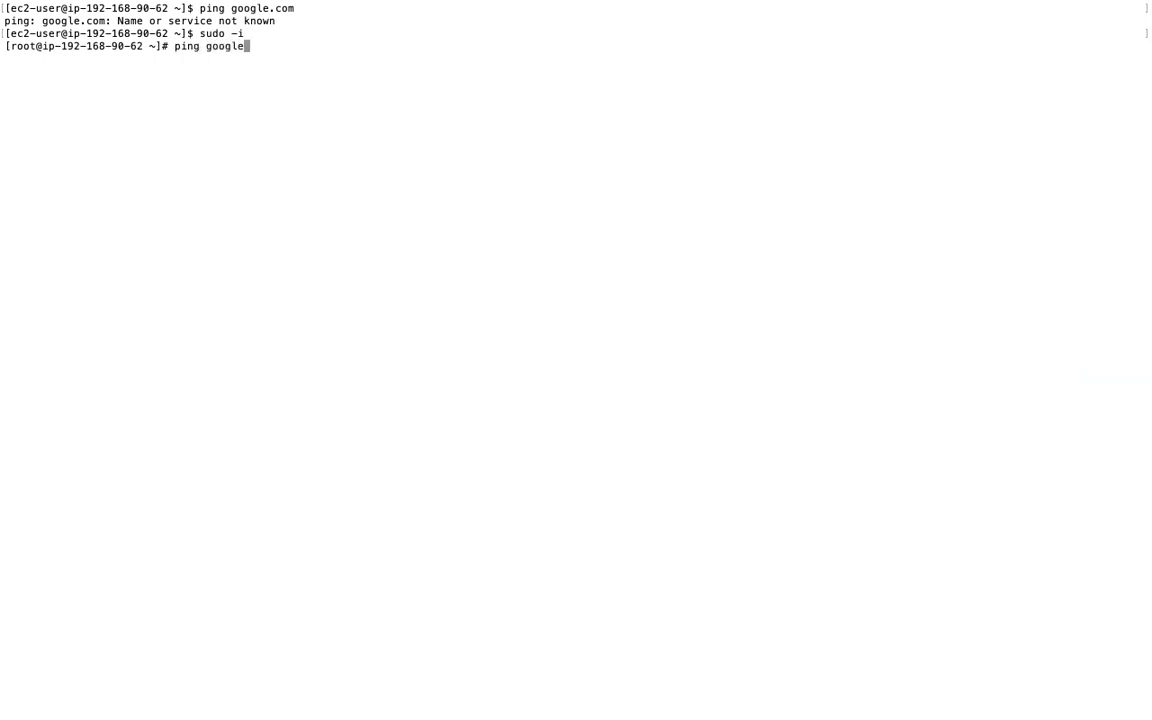
text(.com)
key(Return)
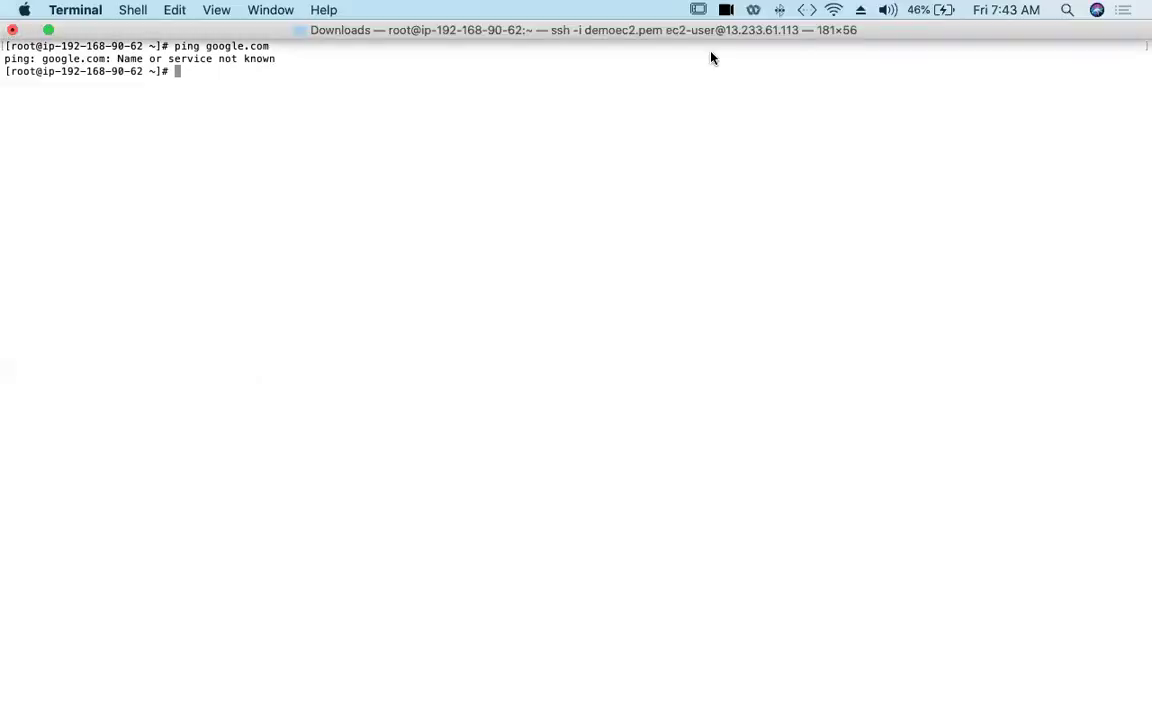
Switch to Chrome and recheck the protocols and ports in the security group's inbound rules.
mouse_move(430, 705)
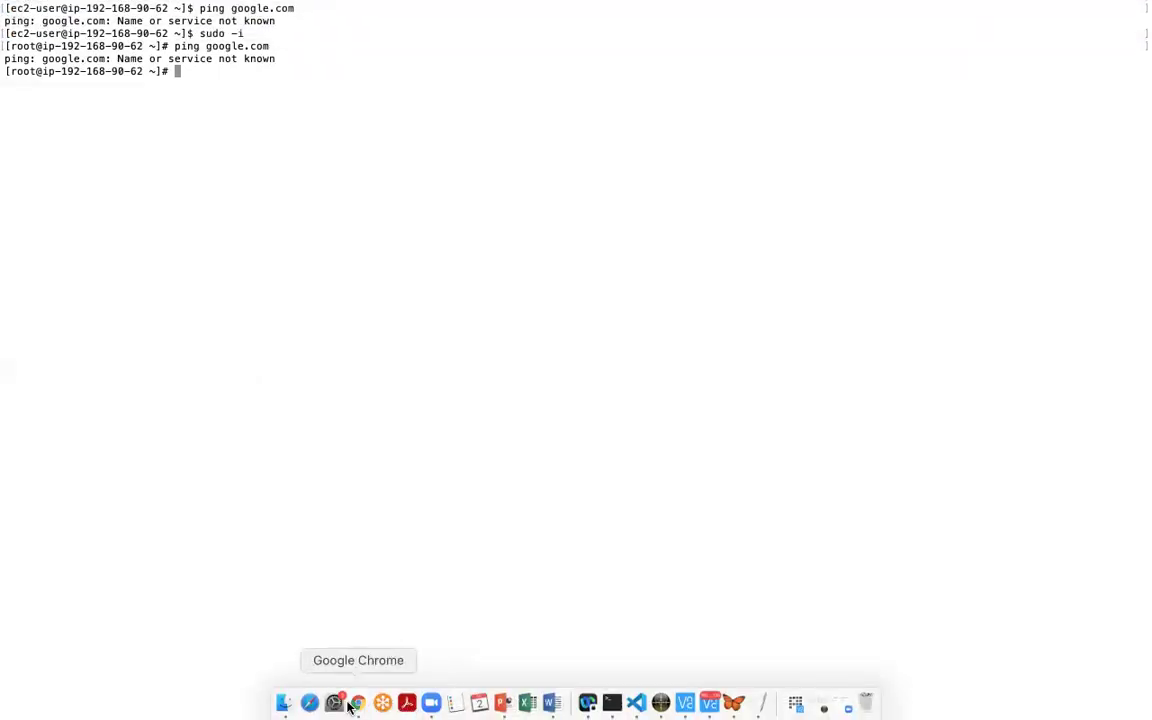
click(358, 704)
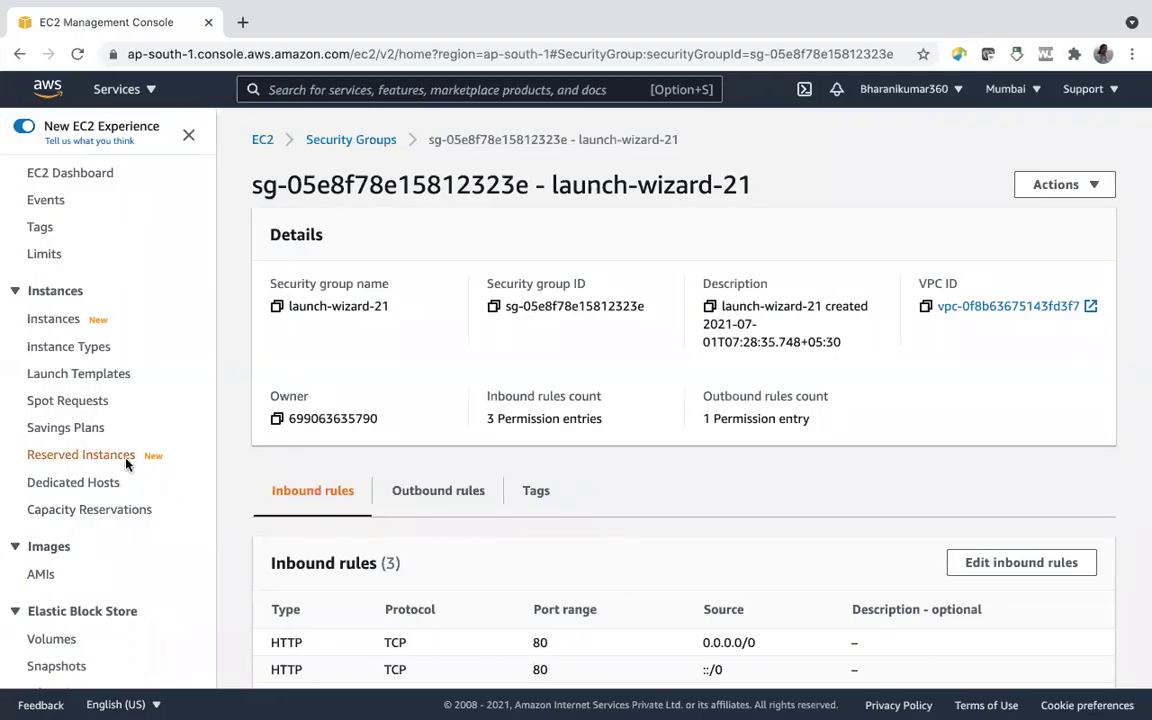
scroll(112, 411, down, 5)
scroll(388, 544, down, 1)
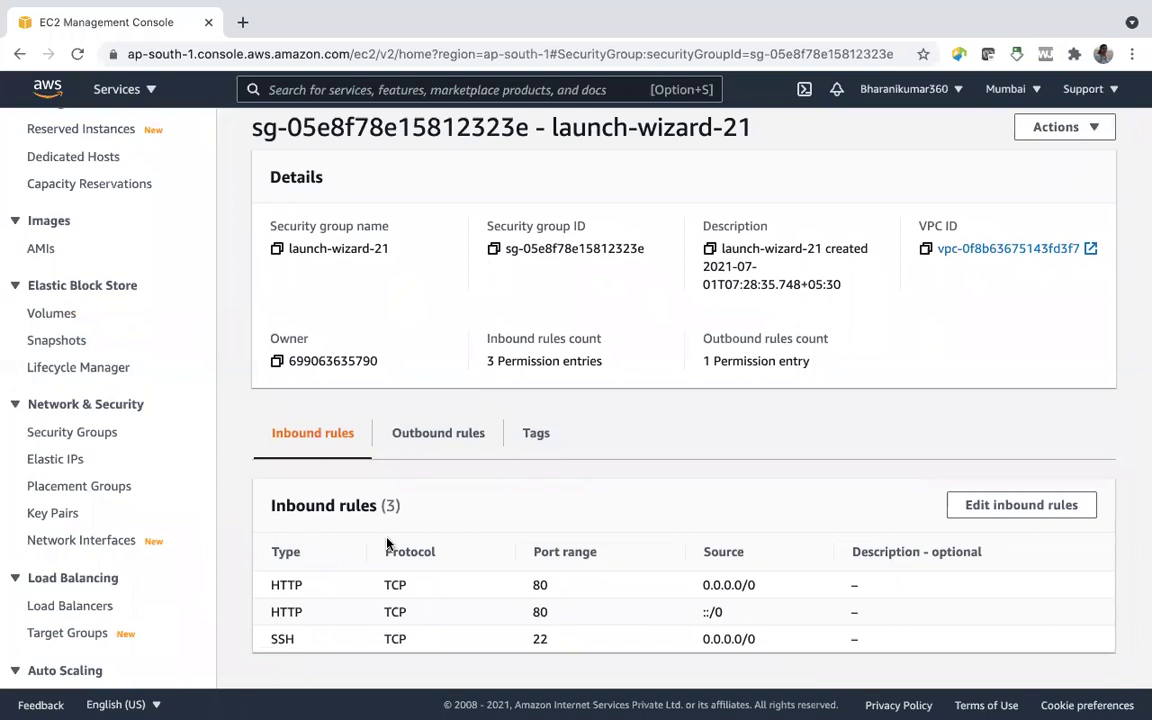
Search Google for ICMP commands in a new tab and look through the results.
click(242, 22)
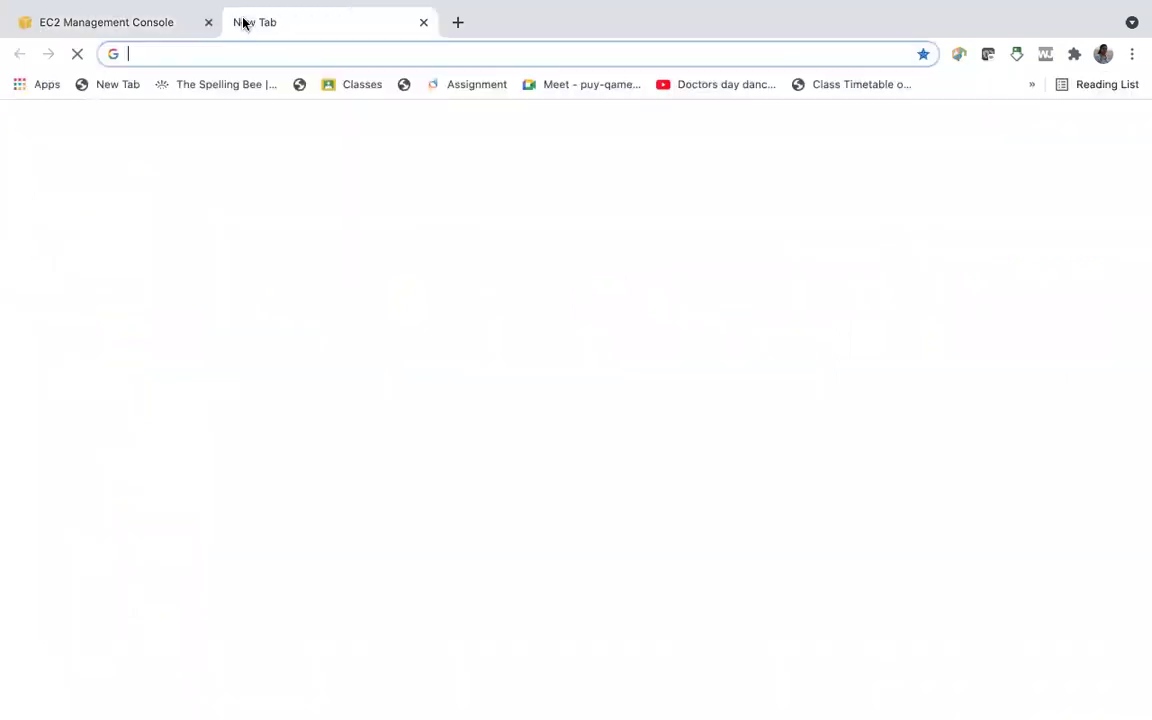
text(iCM)
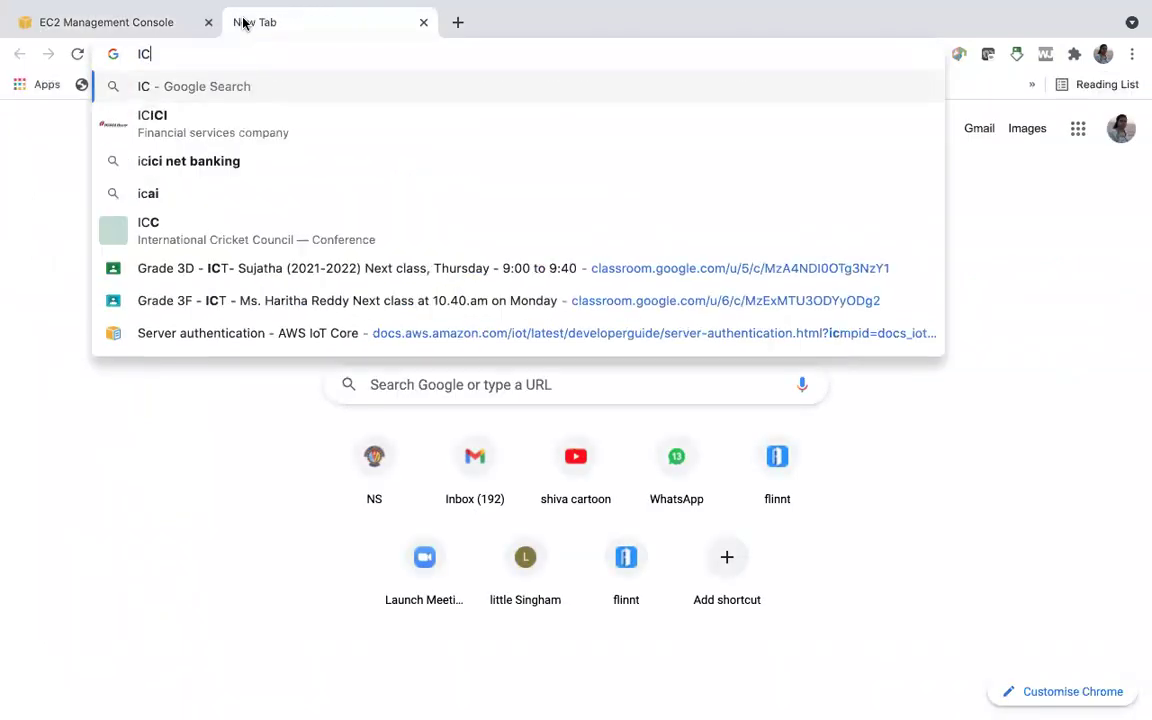
text(P )
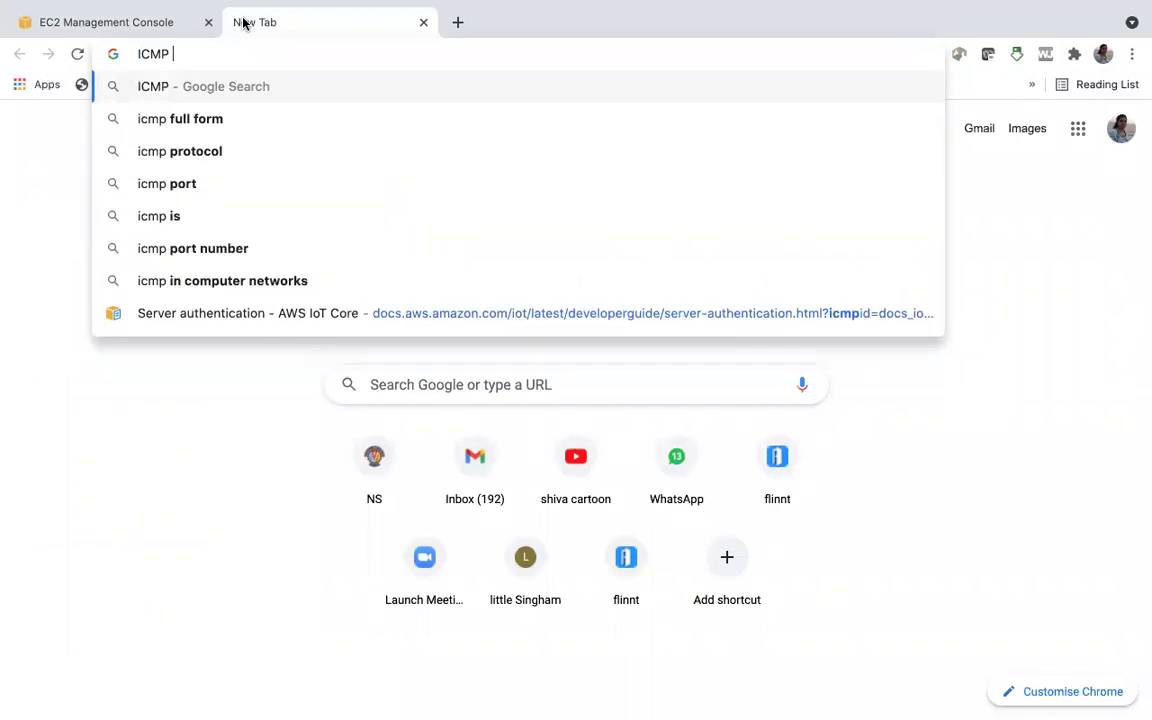
text(commands)
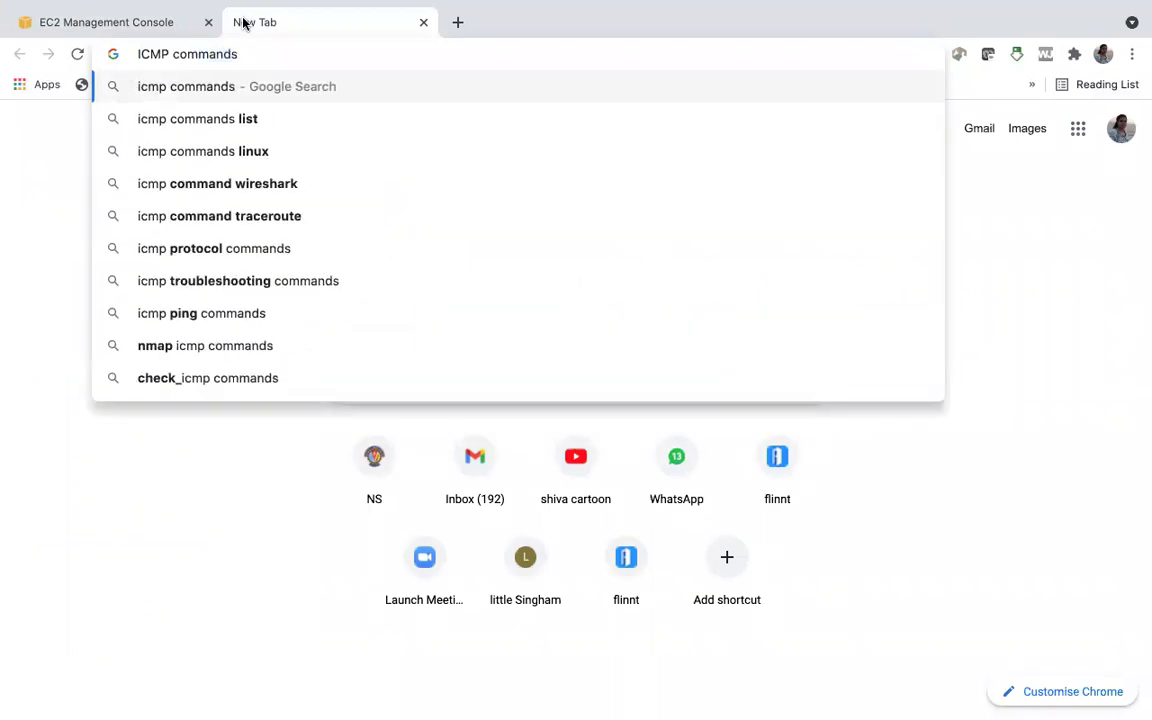
key(Return)
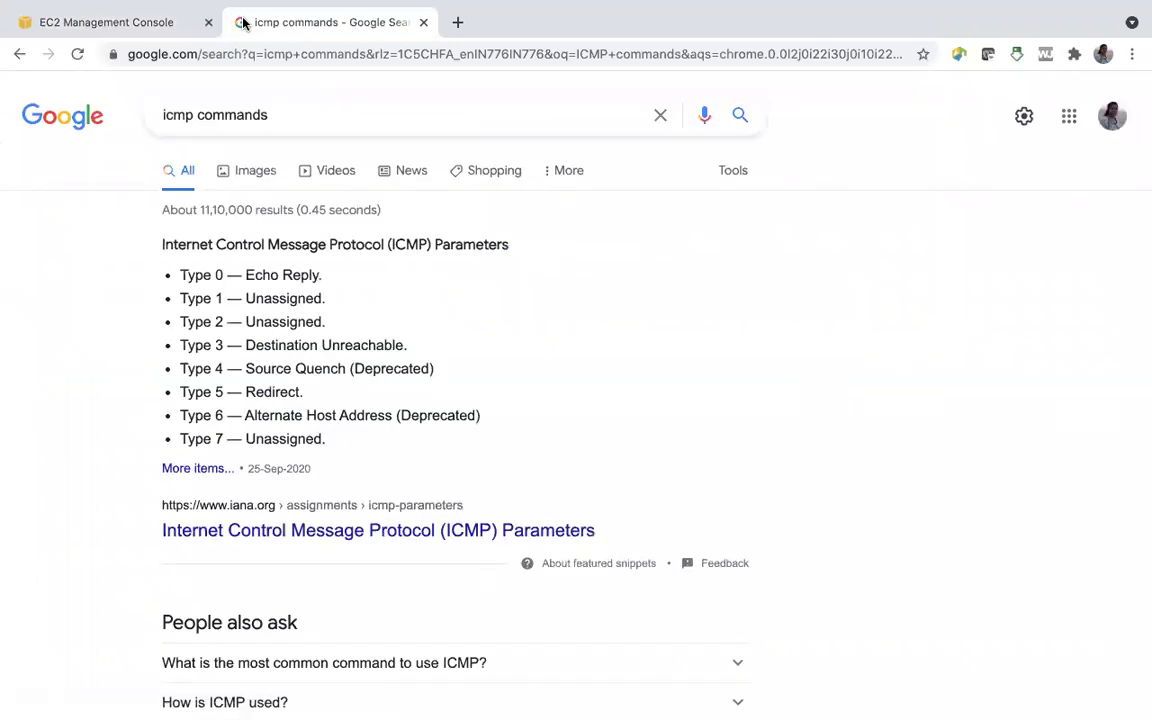
scroll(386, 586, down, 2)
scroll(386, 586, down, 1)
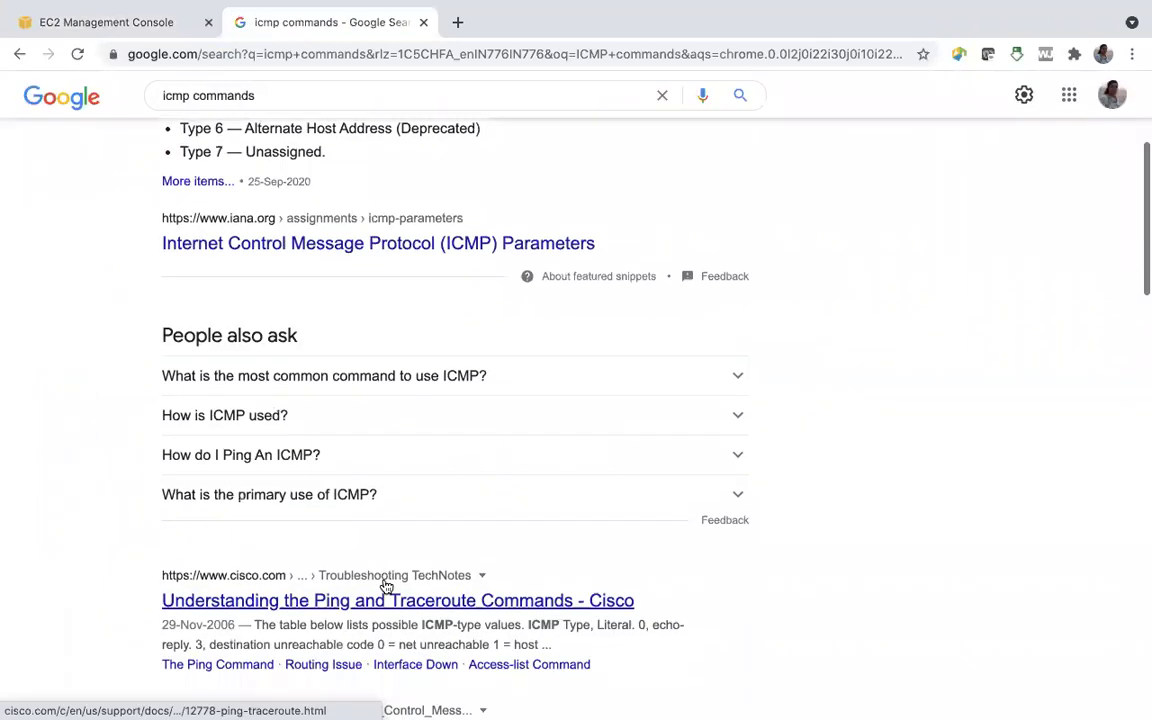
Refine the Google search to icmp ping command linux and open the Linuxize article on the ping command.
scroll(380, 553, up, 4)
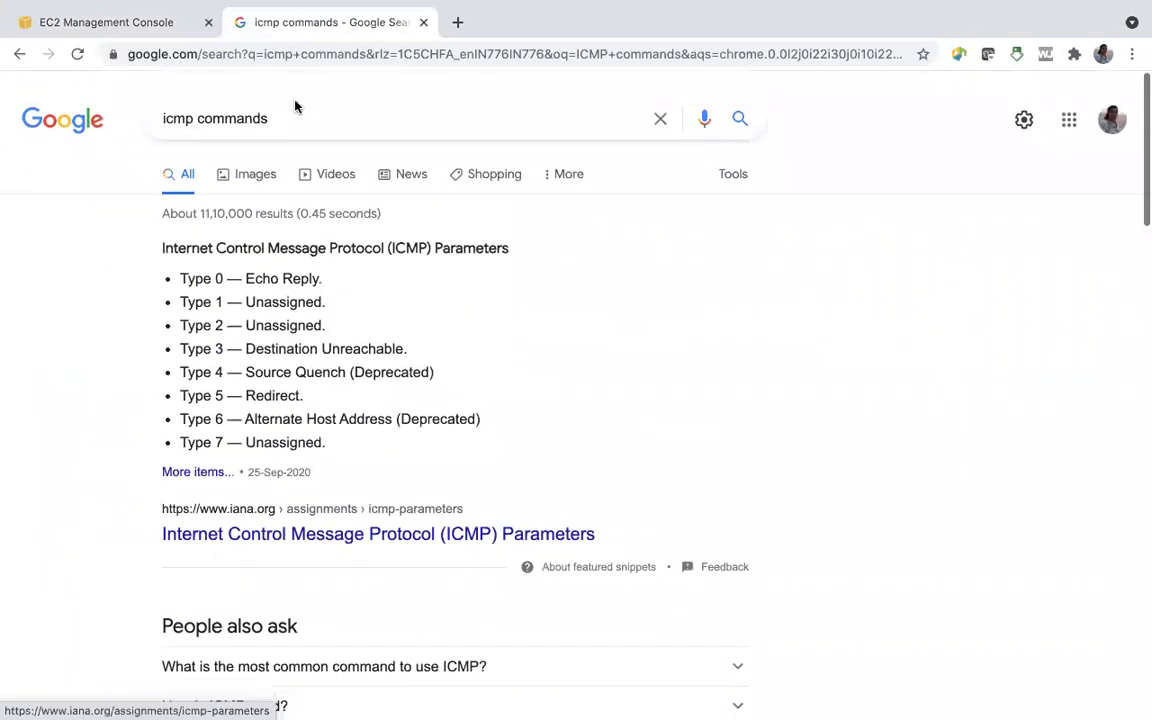
click(199, 117)
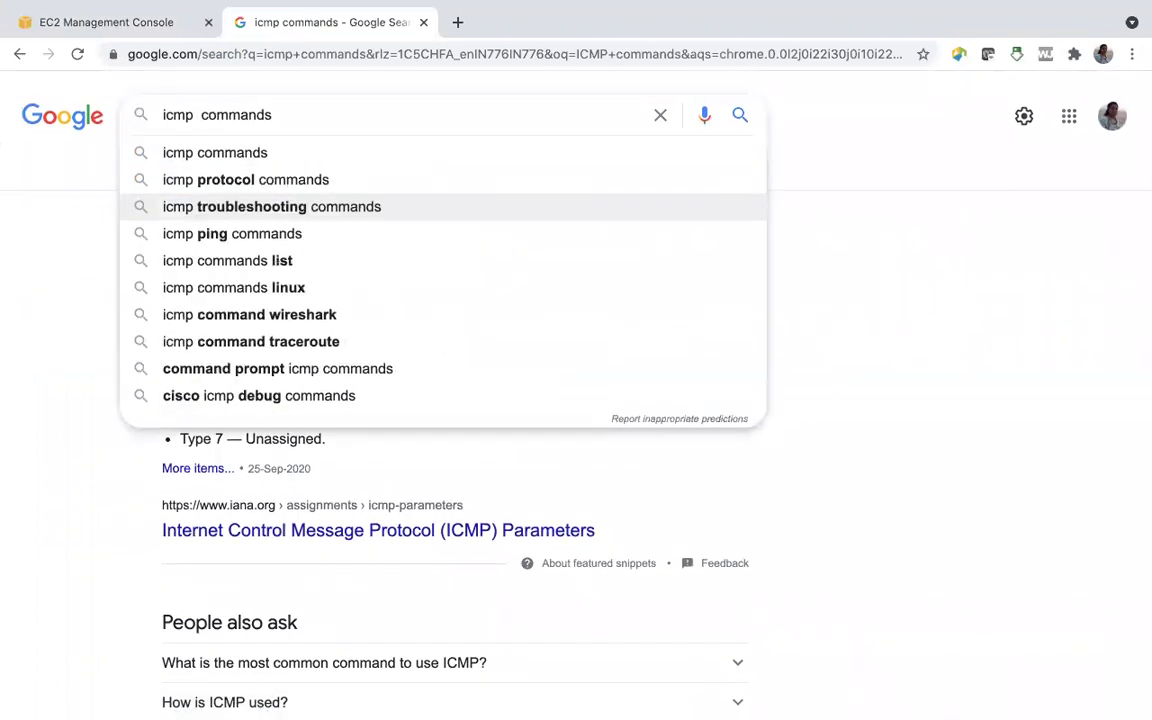
text(ping)
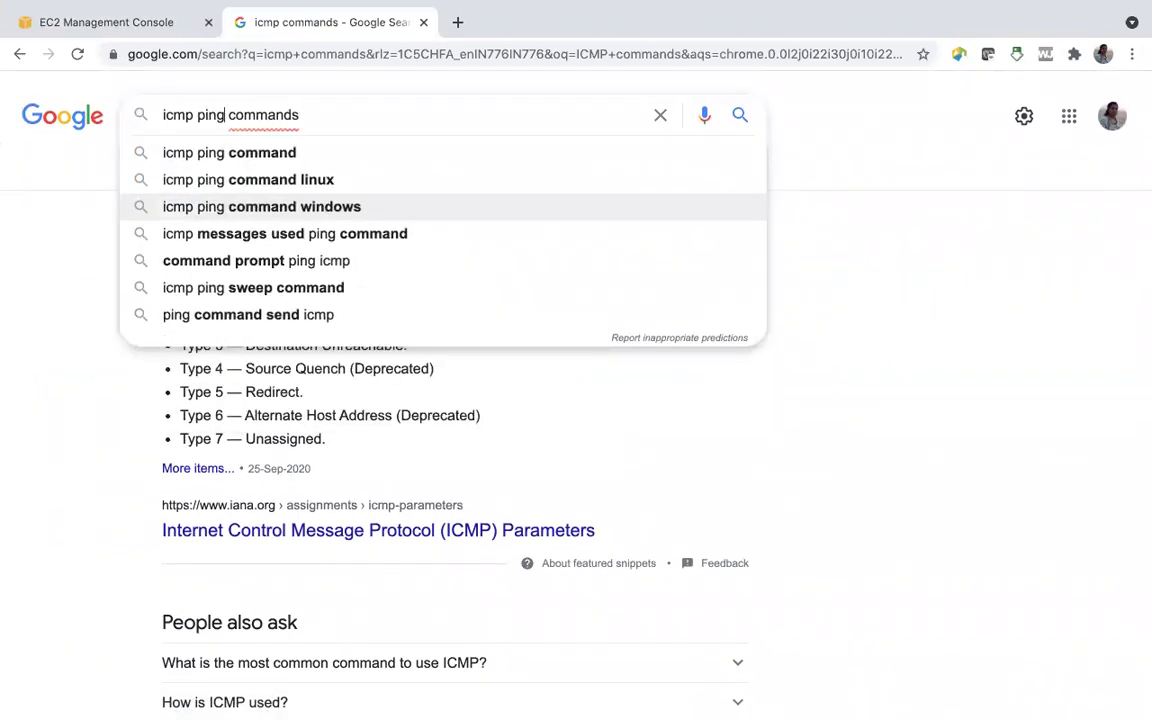
click(185, 181)
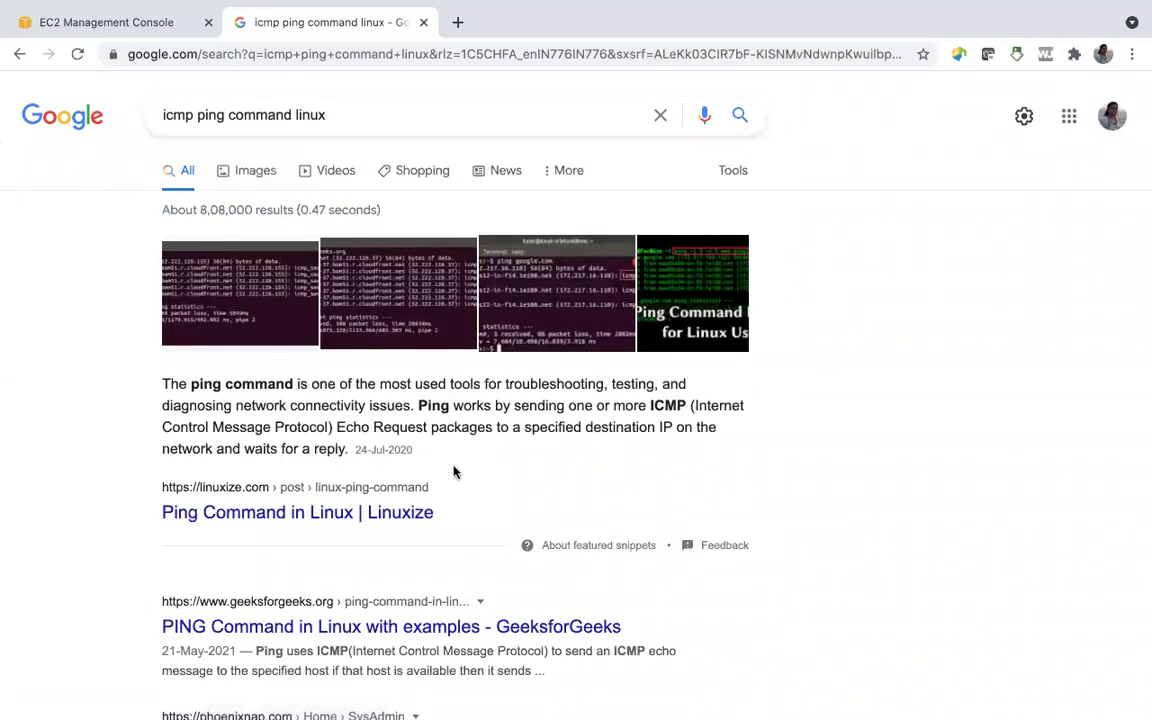
click(347, 514)
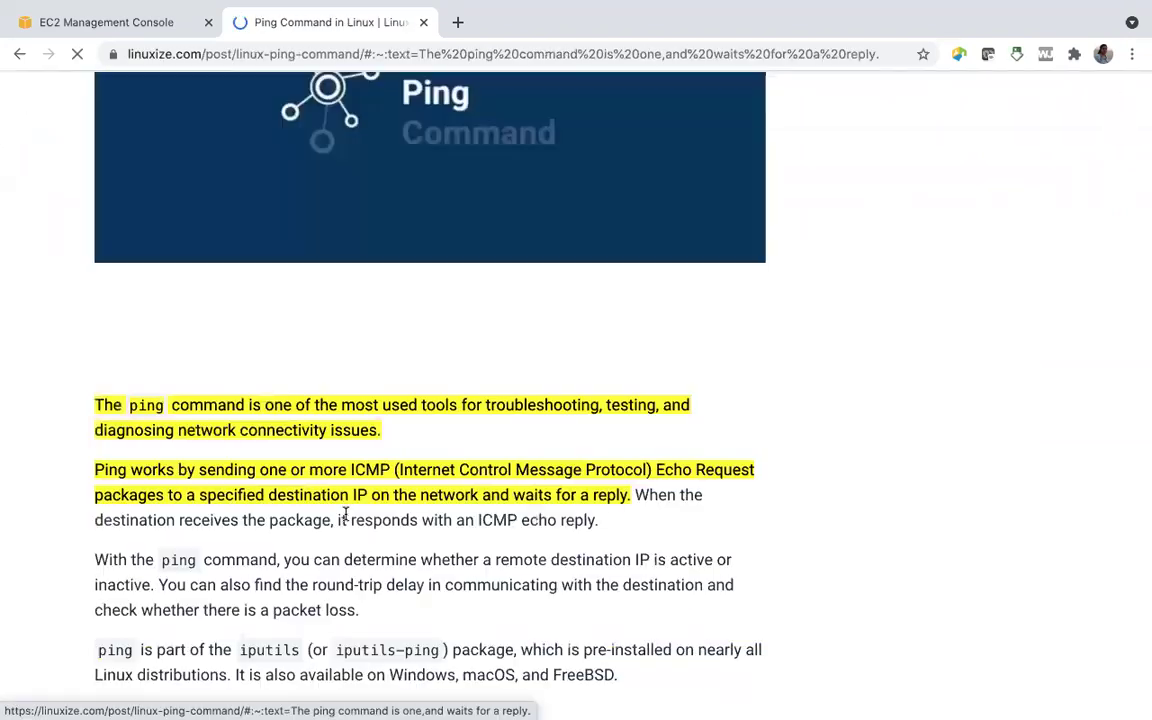
Read through the Linuxize article for the ping syntax, the google.com example output and the notes on ICMP traffic.
scroll(347, 514, down, 4)
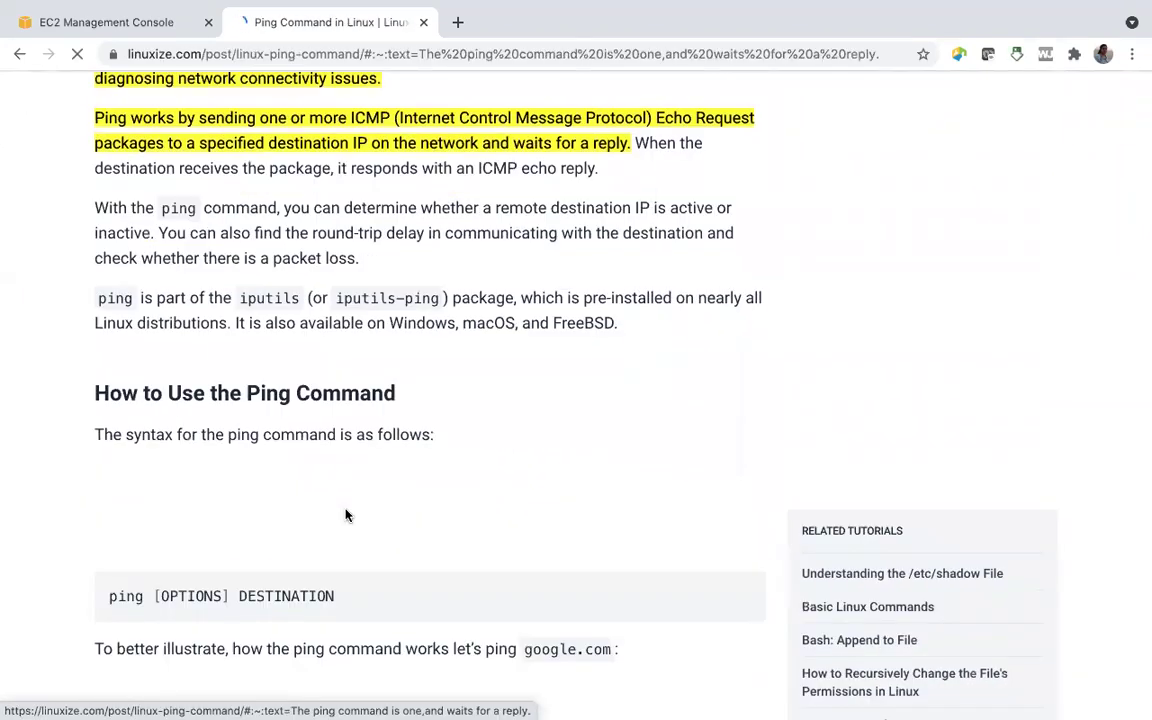
scroll(347, 514, down, 3)
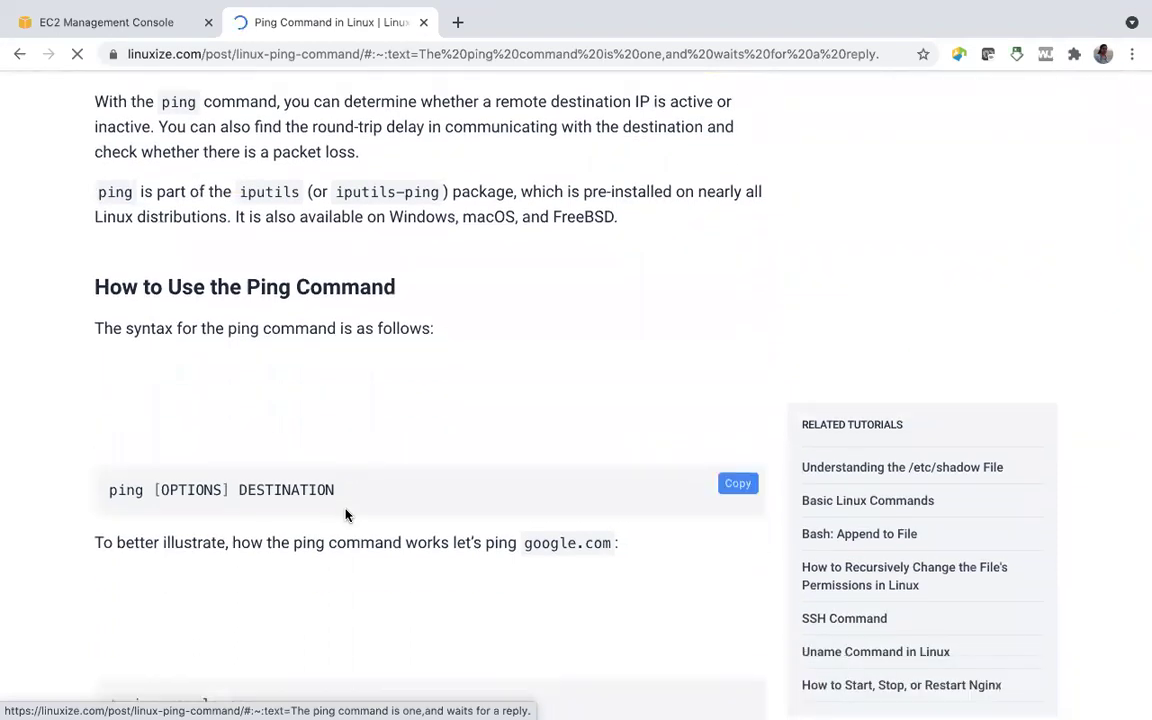
scroll(347, 514, down, 1)
scroll(347, 514, down, 3)
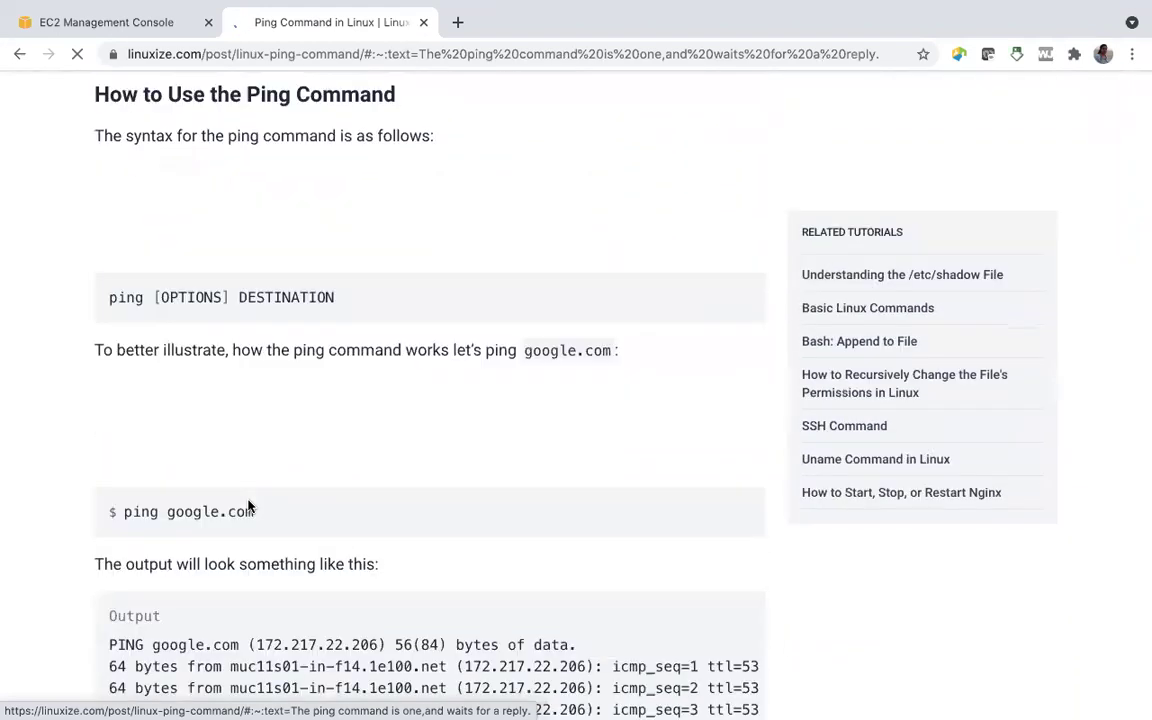
mouse_move(261, 466)
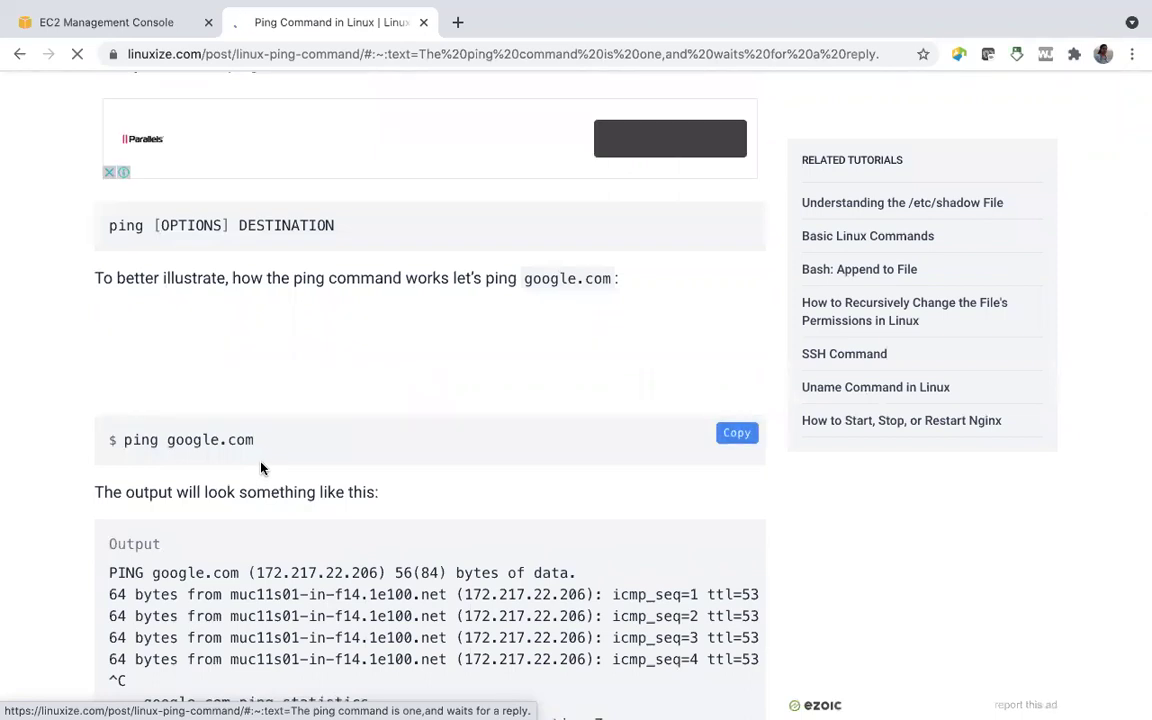
scroll(261, 468, down, 4)
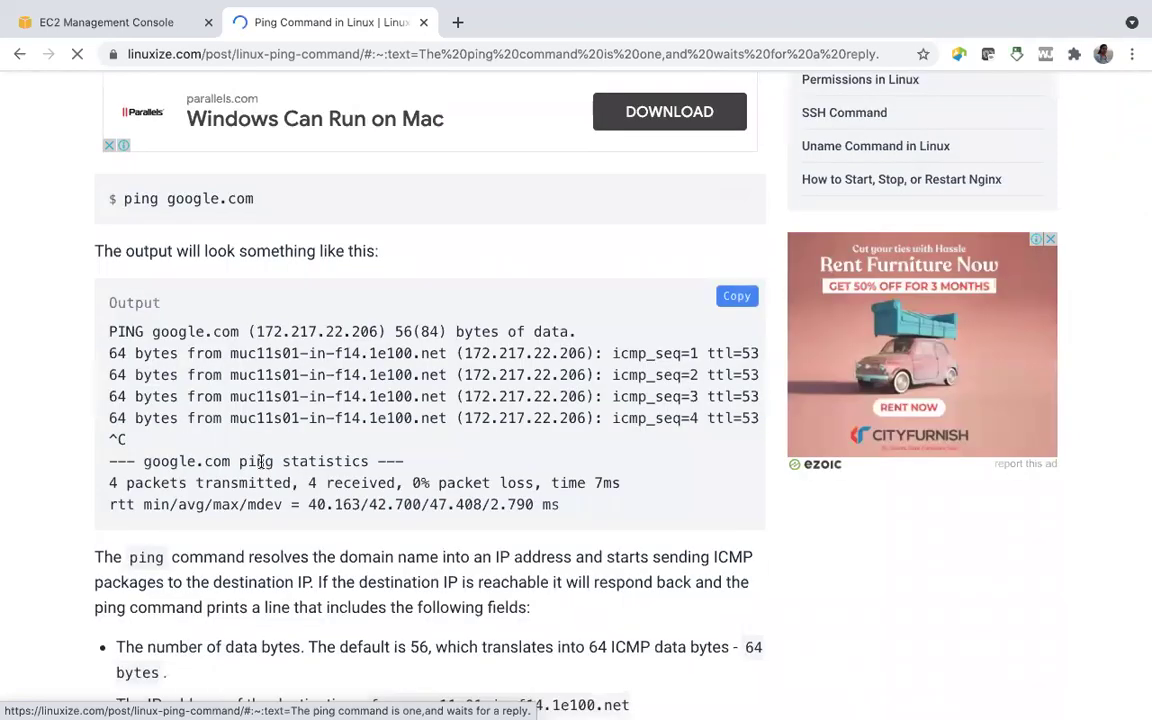
scroll(261, 462, down, 4)
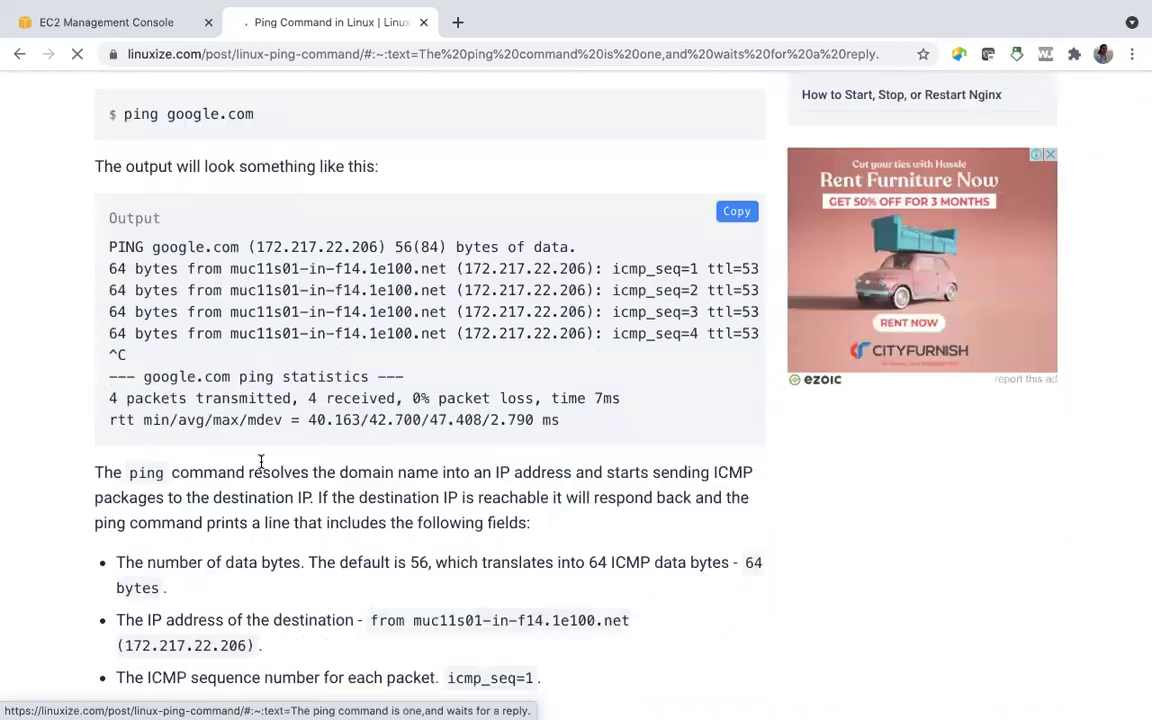
scroll(261, 466, down, 7)
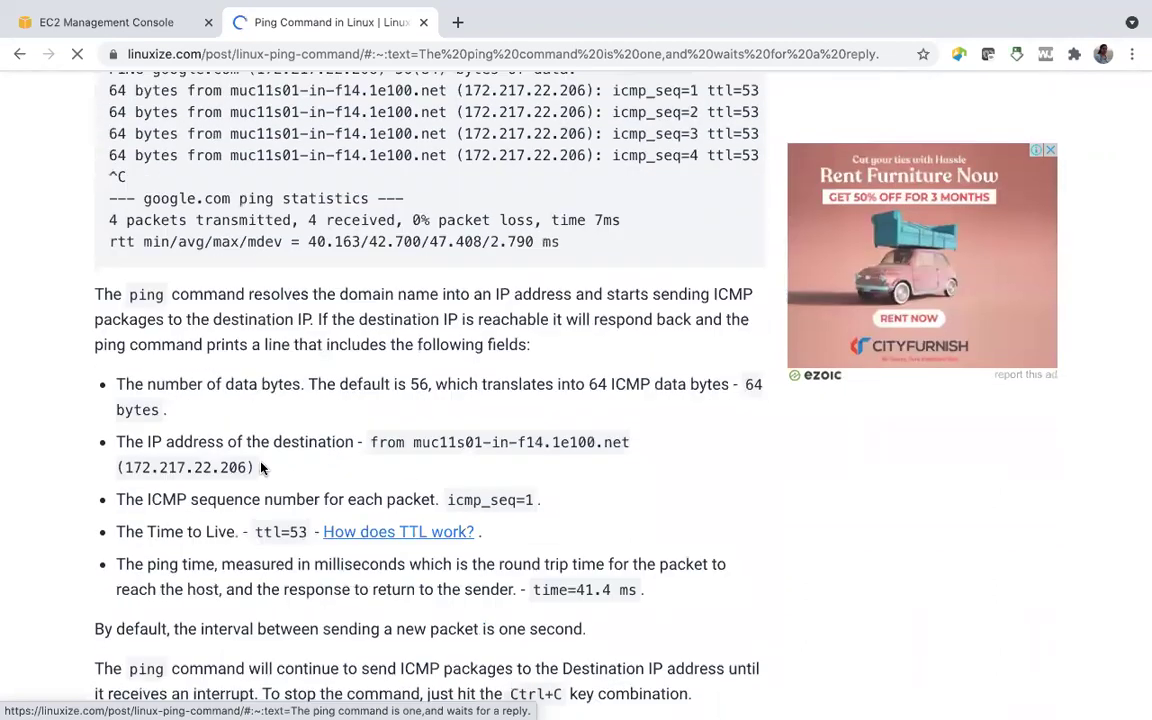
scroll(261, 462, down, 9)
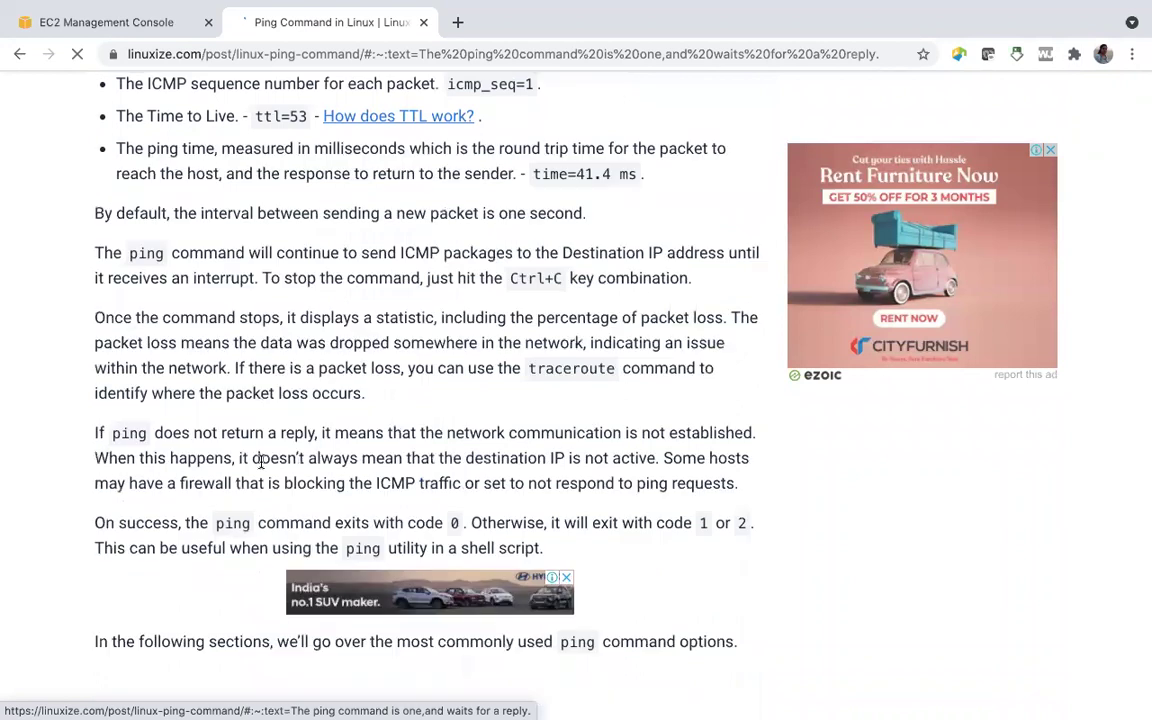
scroll(261, 462, down, 6)
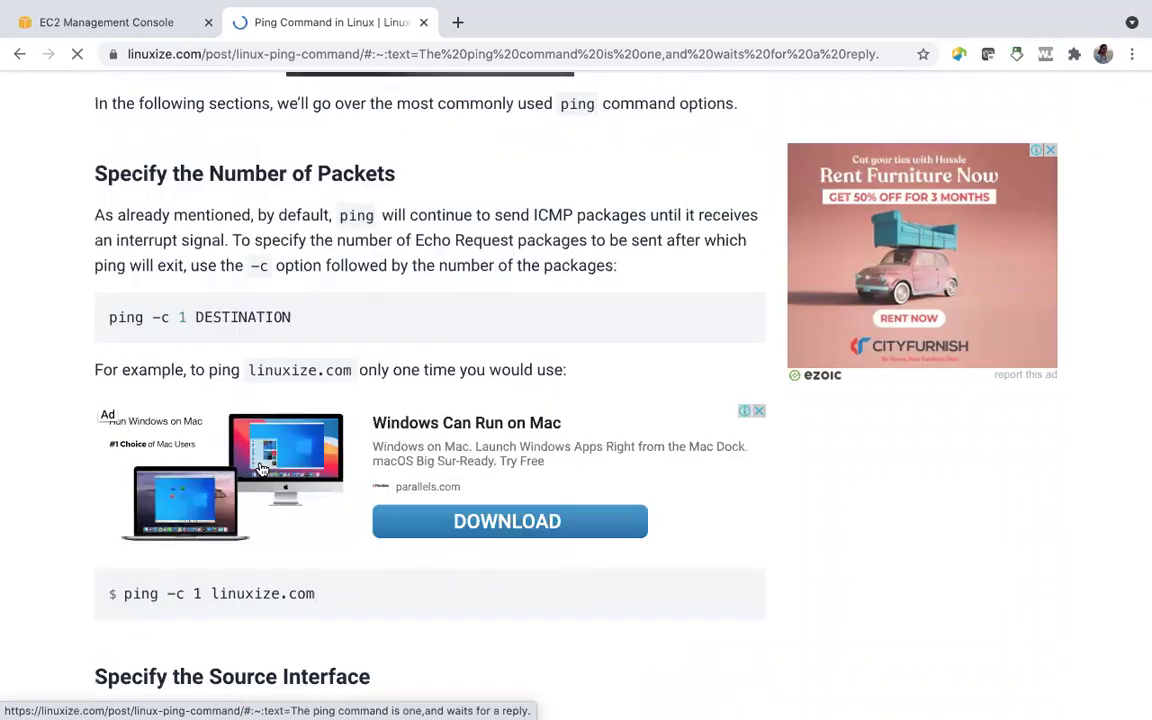
scroll(261, 468, down, 5)
scroll(261, 466, up, 11)
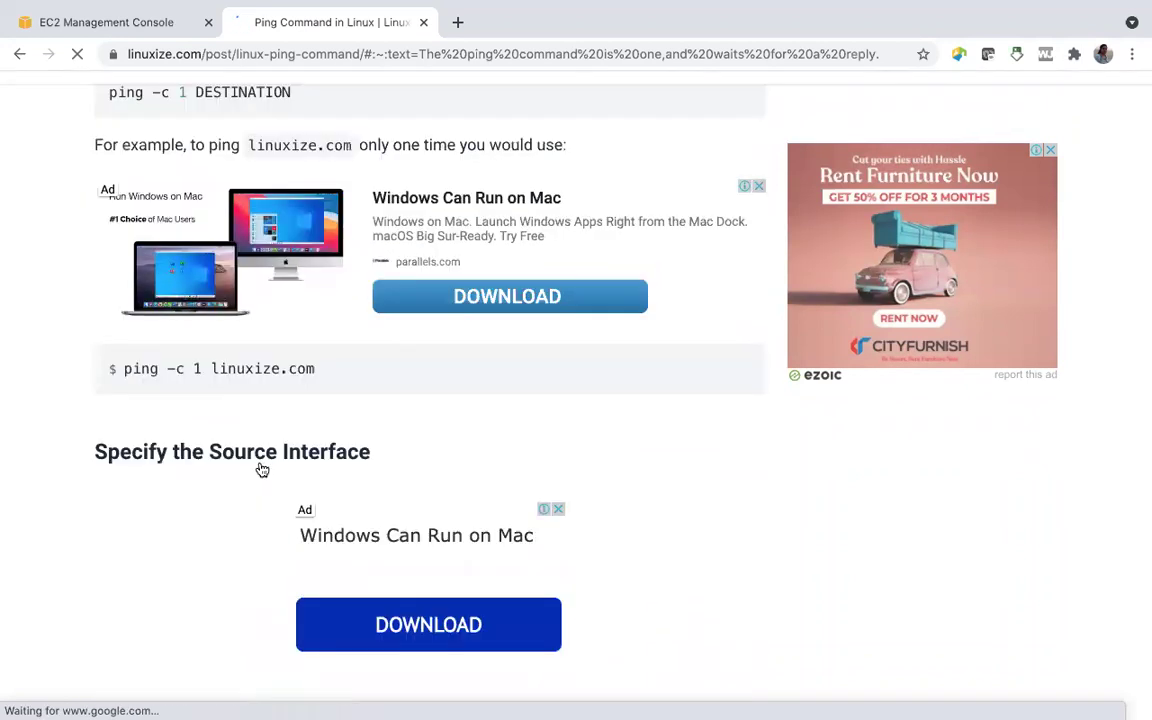
scroll(261, 462, up, 14)
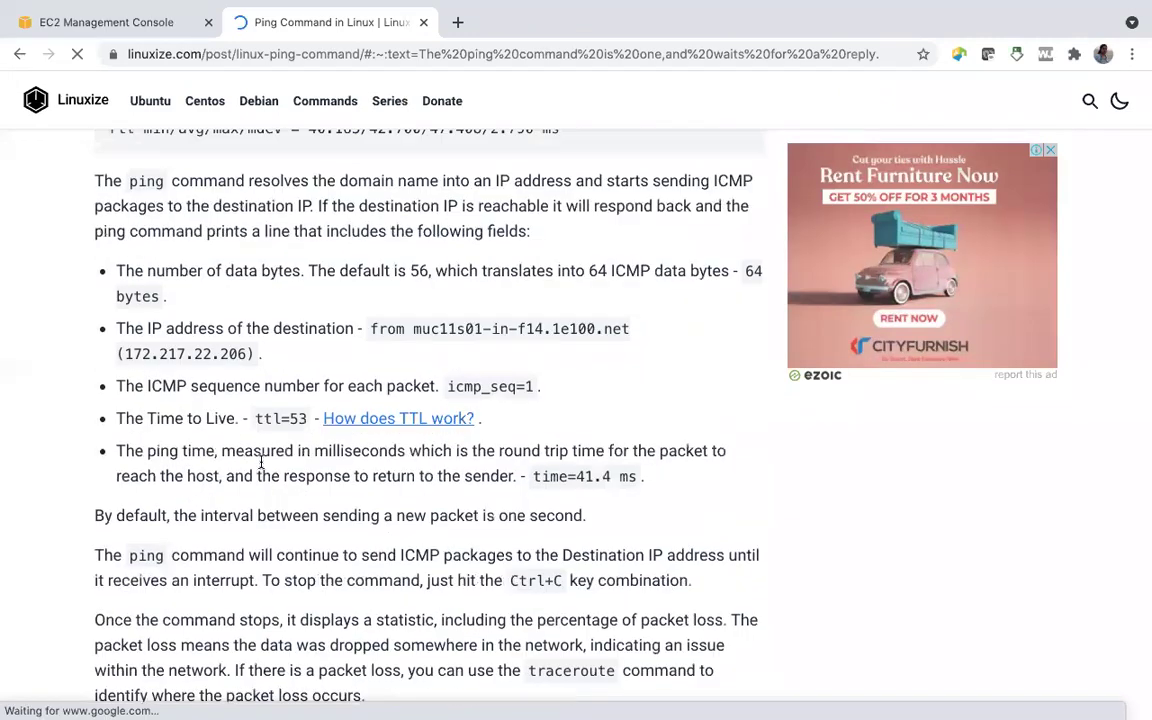
scroll(261, 462, up, 6)
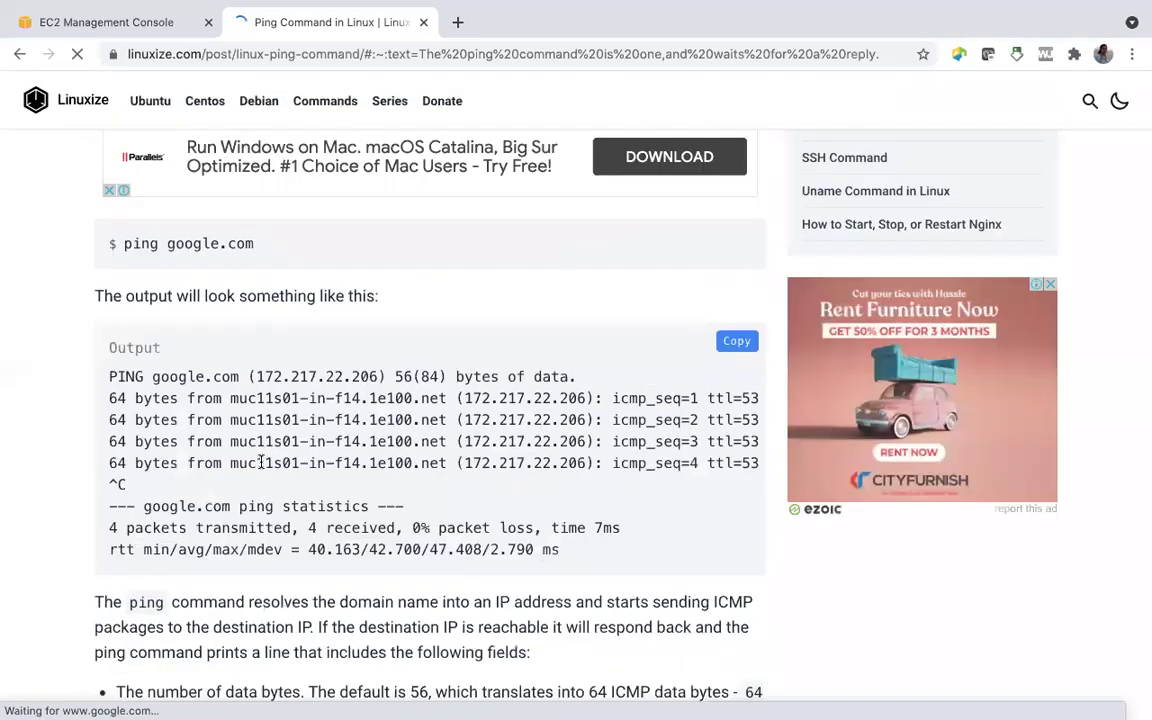
Return to the EC2 console and add a new inbound rule to the launch-wizard-21 security group.
click(83, 26)
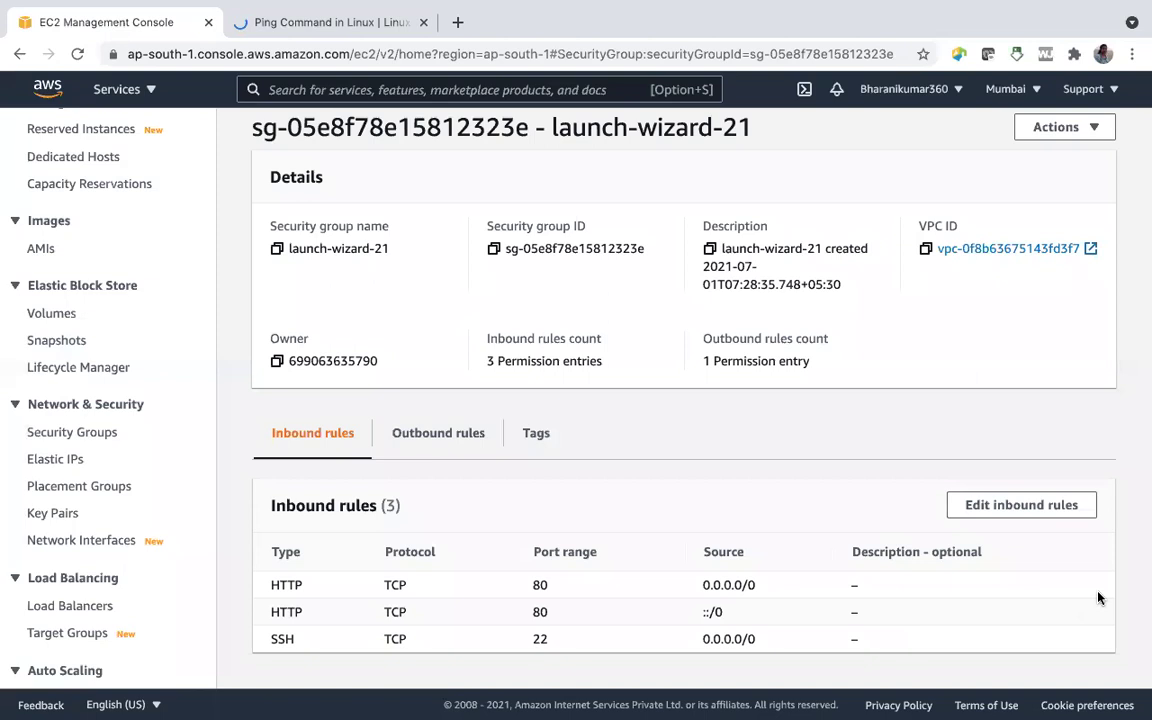
click(1030, 518)
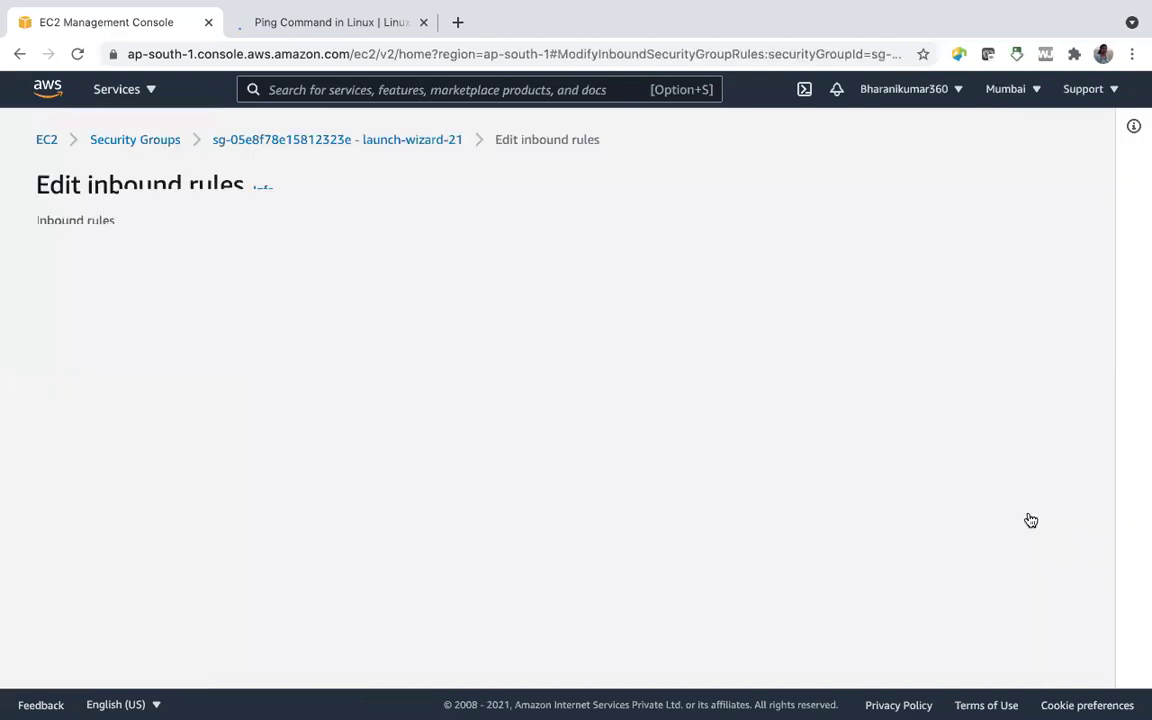
click(126, 616)
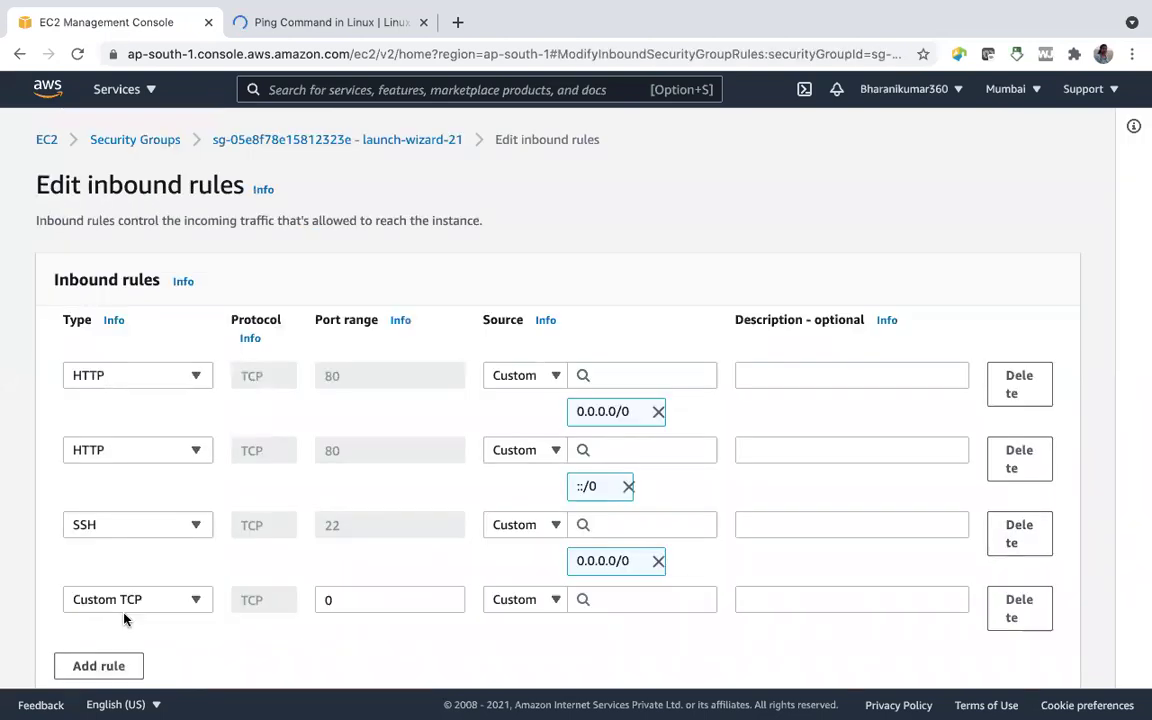
click(195, 377)
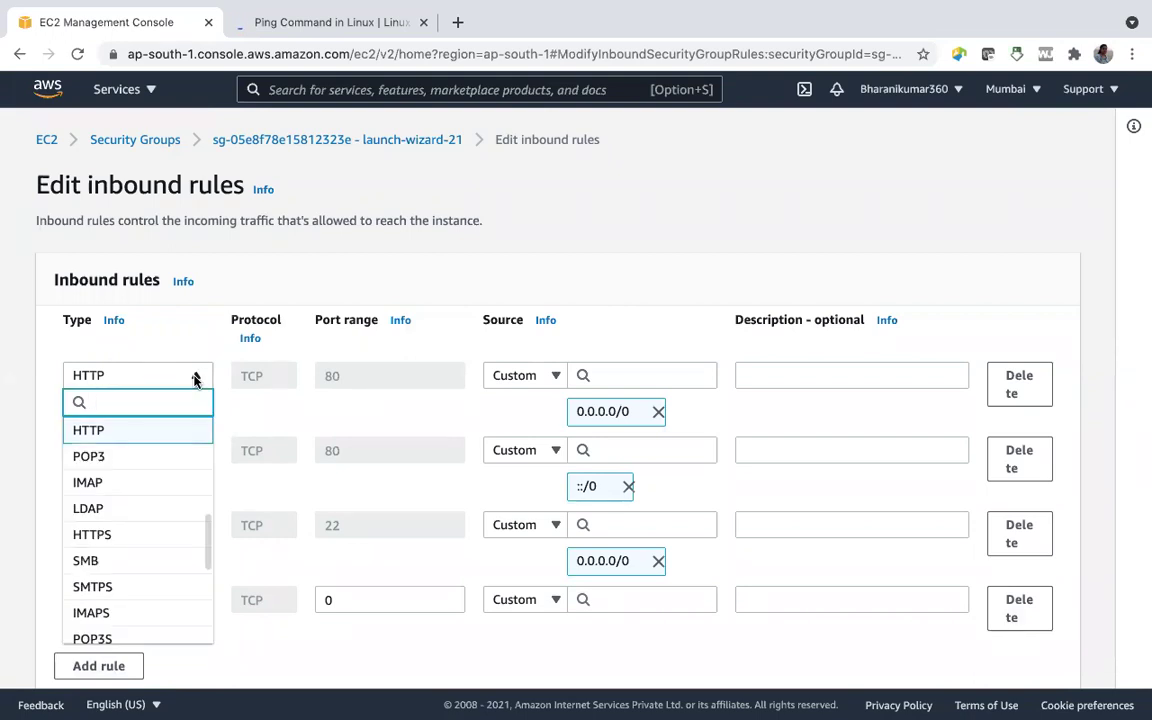
click(195, 377)
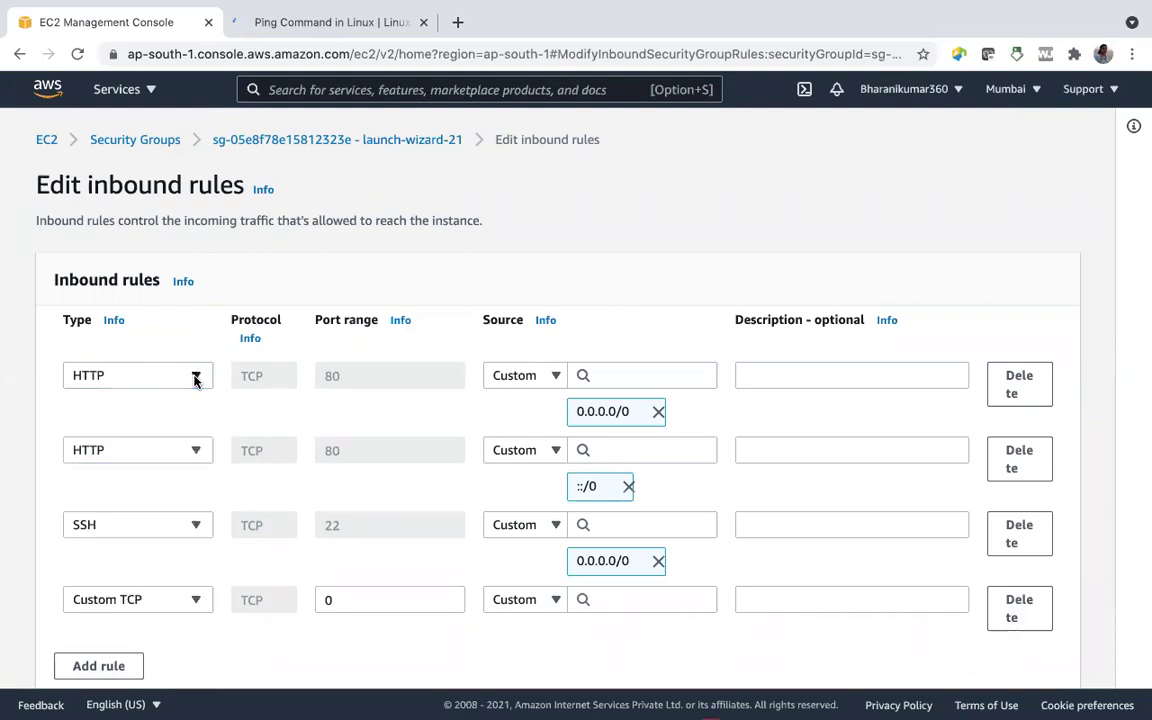
Set the new inbound rule's type to All ICMP - IPv4 and its source to 0.0.0.0/0.
click(200, 600)
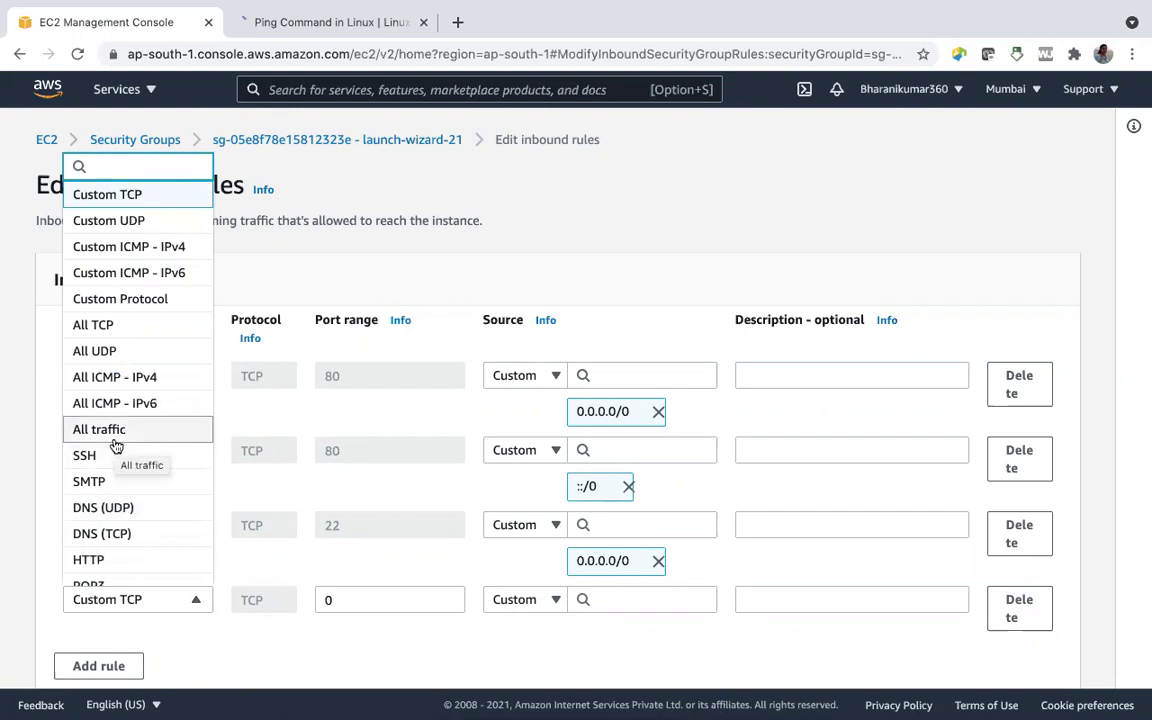
scroll(116, 446, down, 3)
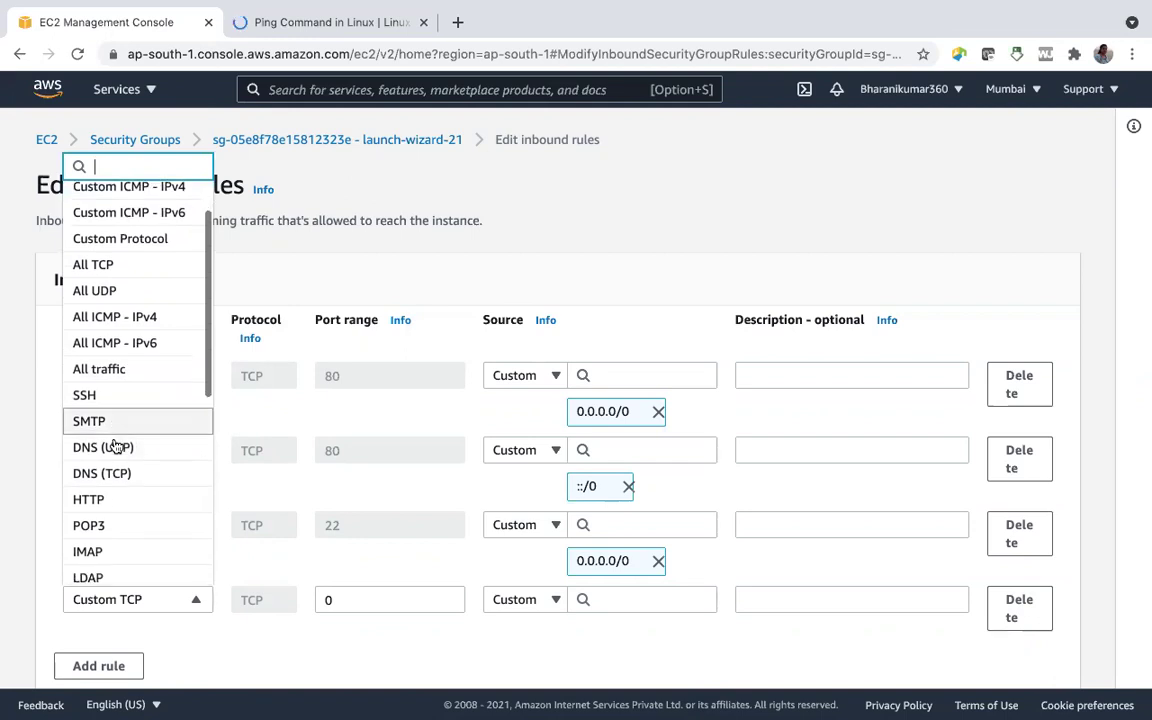
scroll(116, 446, down, 1)
scroll(116, 446, up, 4)
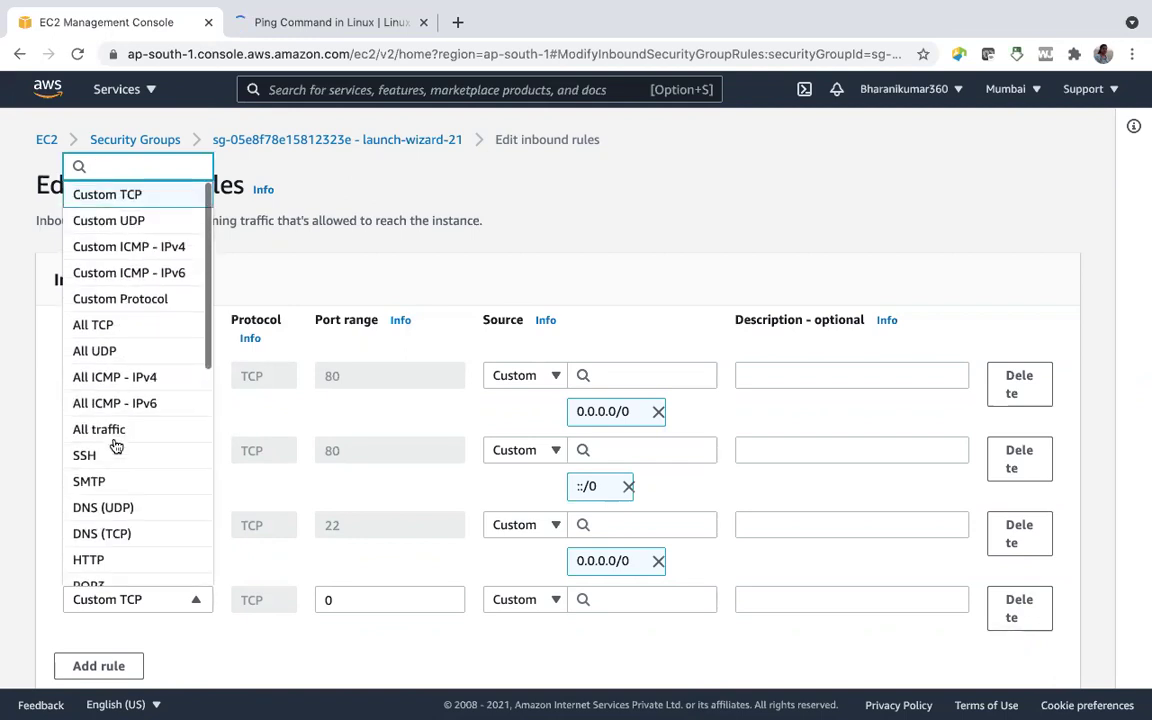
click(94, 380)
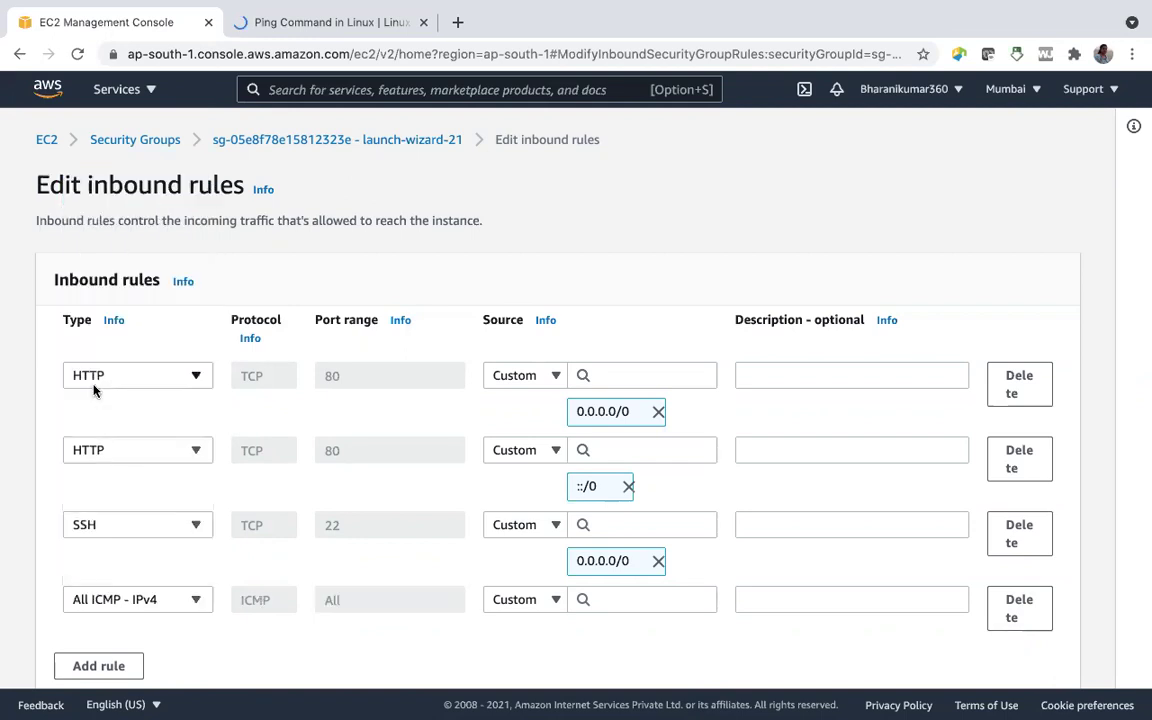
click(643, 600)
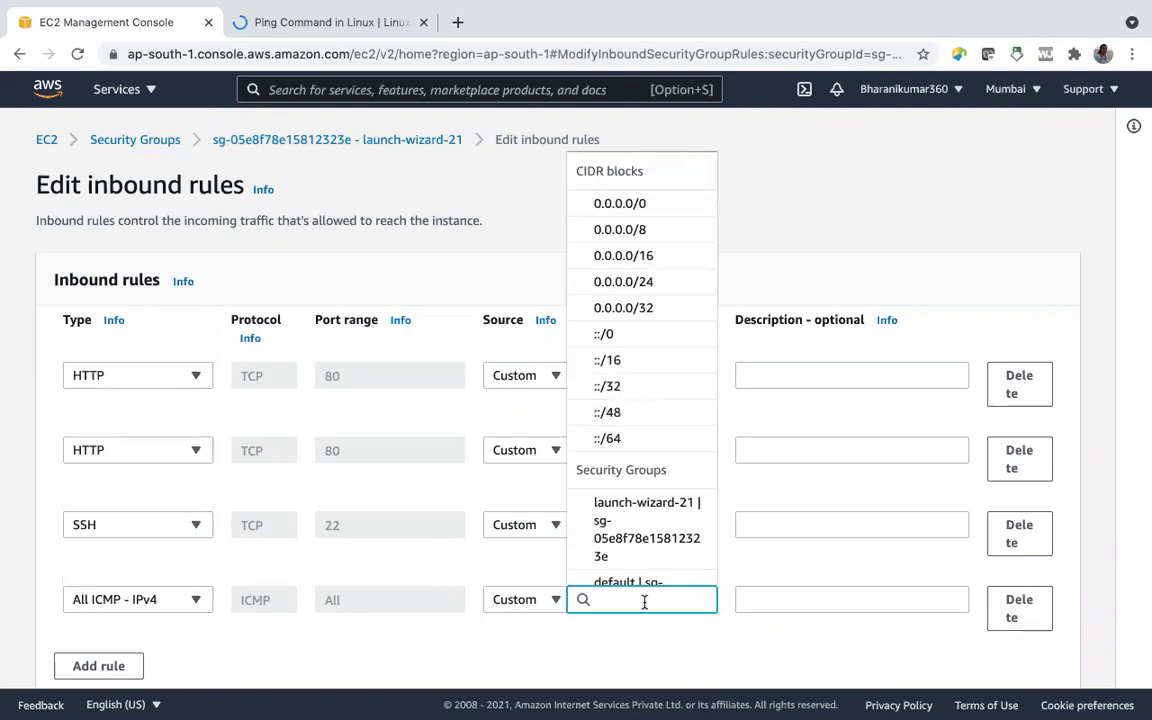
click(612, 203)
Save the inbound rules and review the updated rule list of the security group.
scroll(663, 450, down, 3)
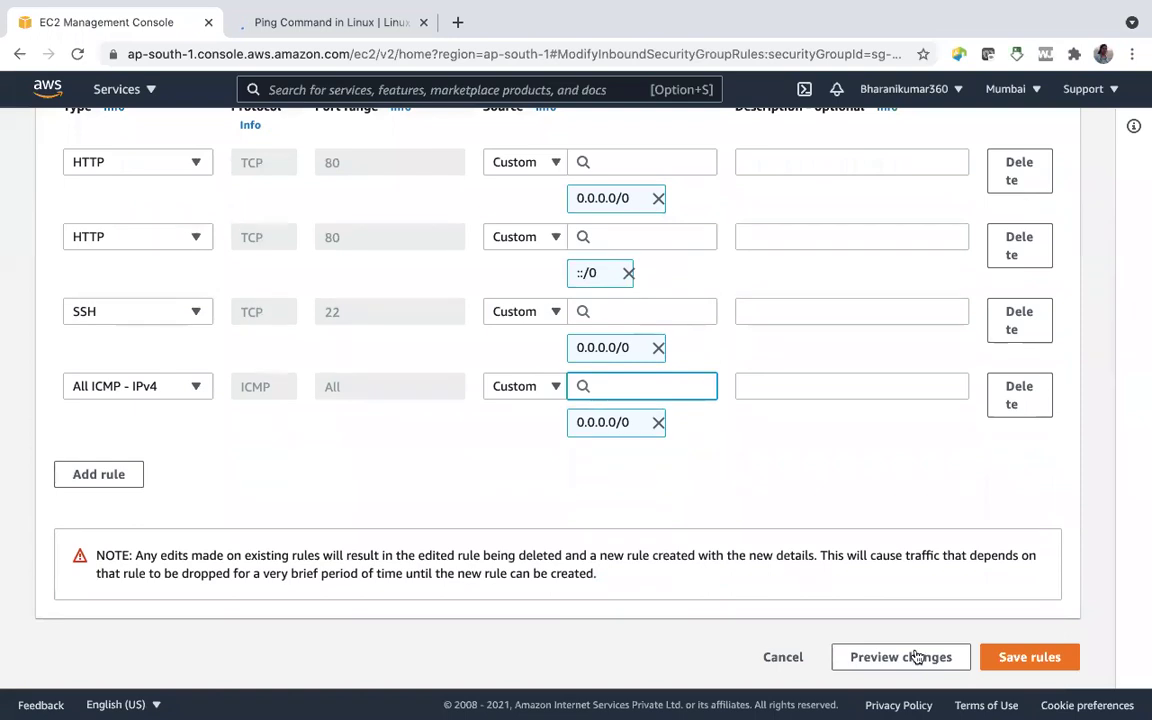
click(1021, 658)
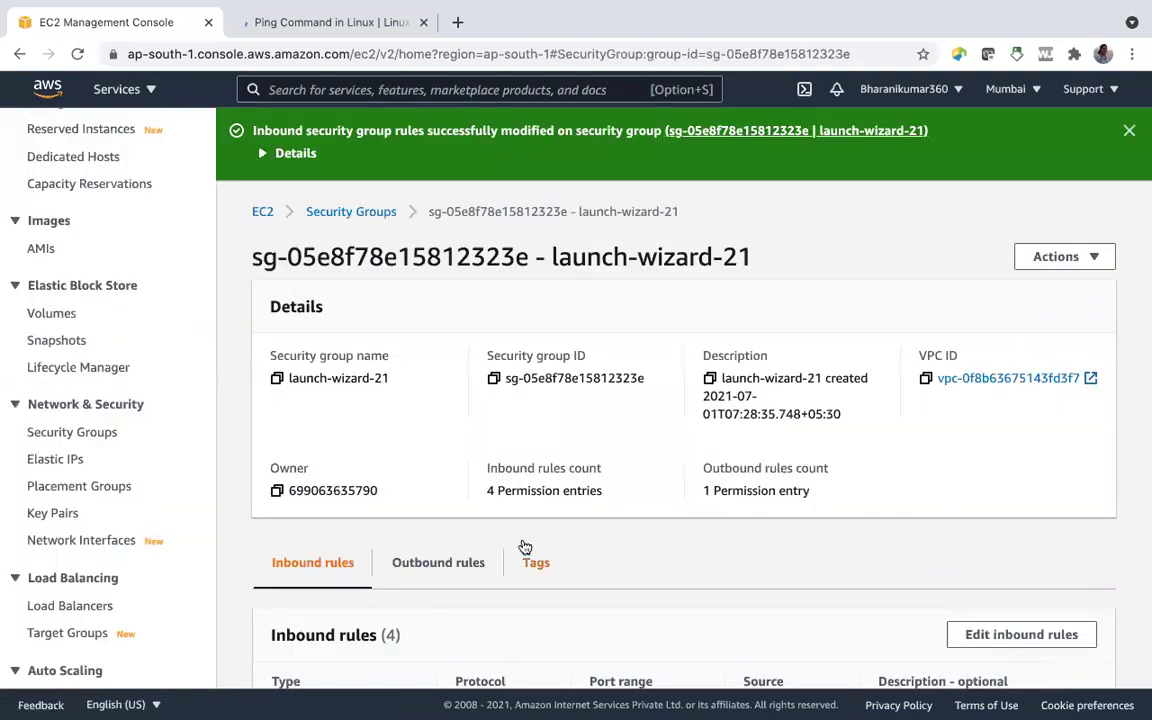
scroll(526, 555, down, 2)
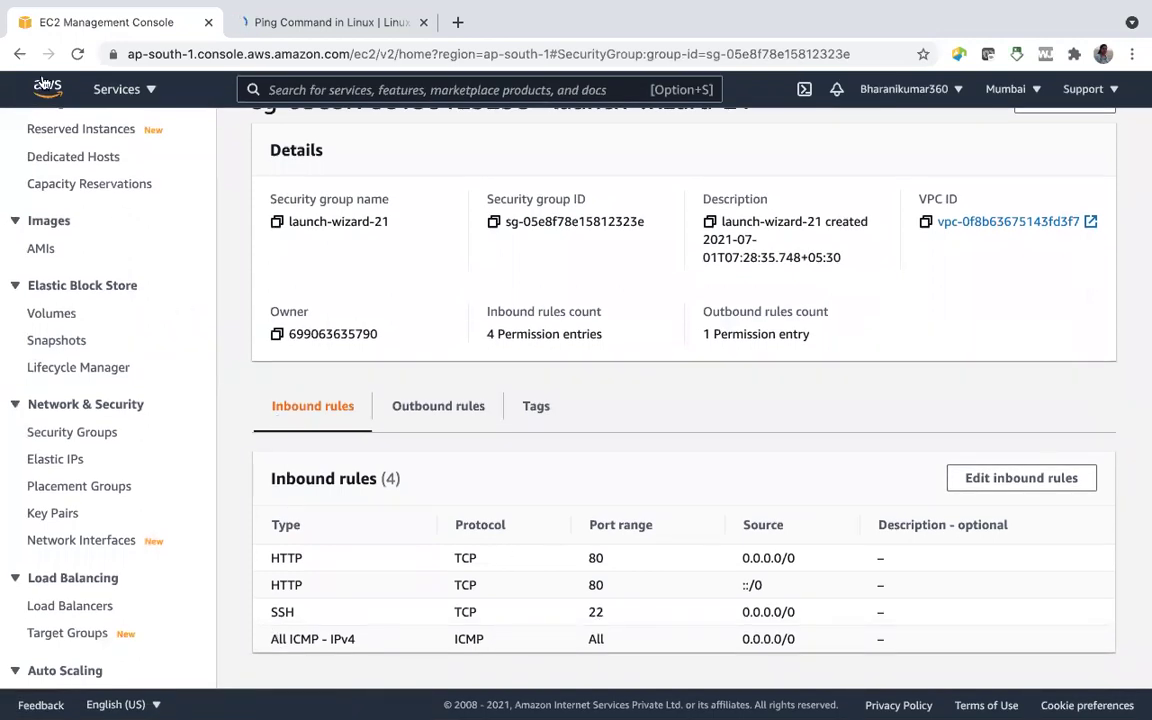
Go to the VPC service's route tables and open myvpc-private routetable to check its routes.
click(128, 90)
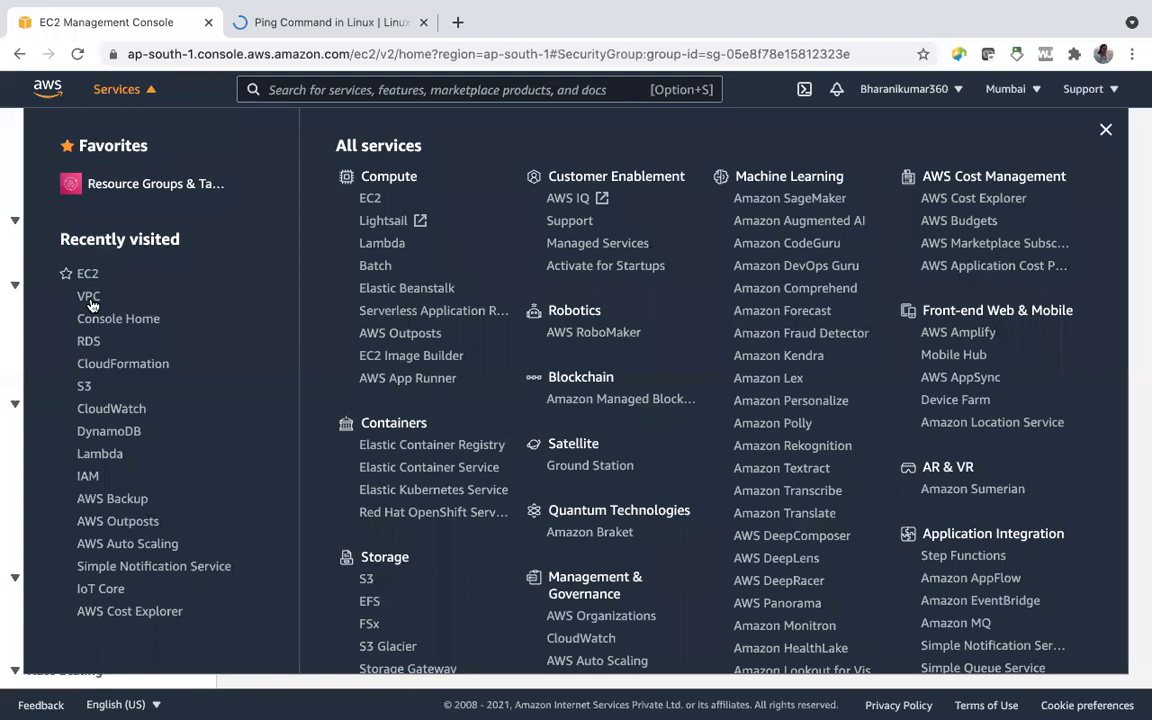
click(89, 297)
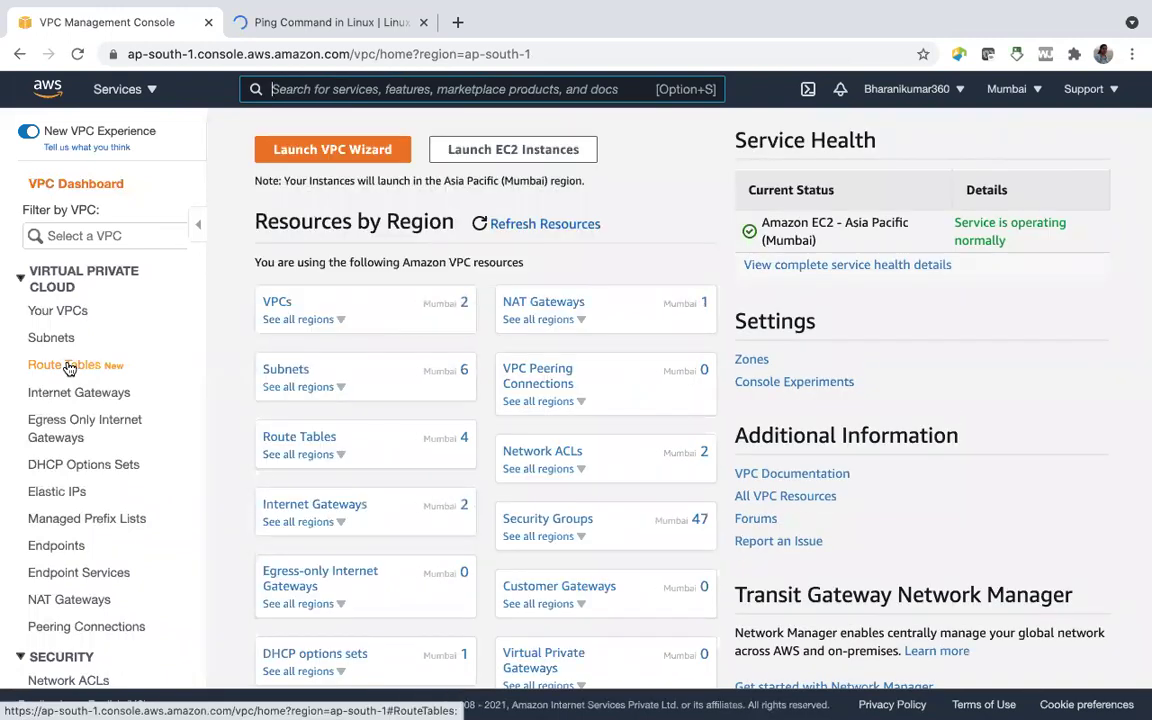
click(66, 366)
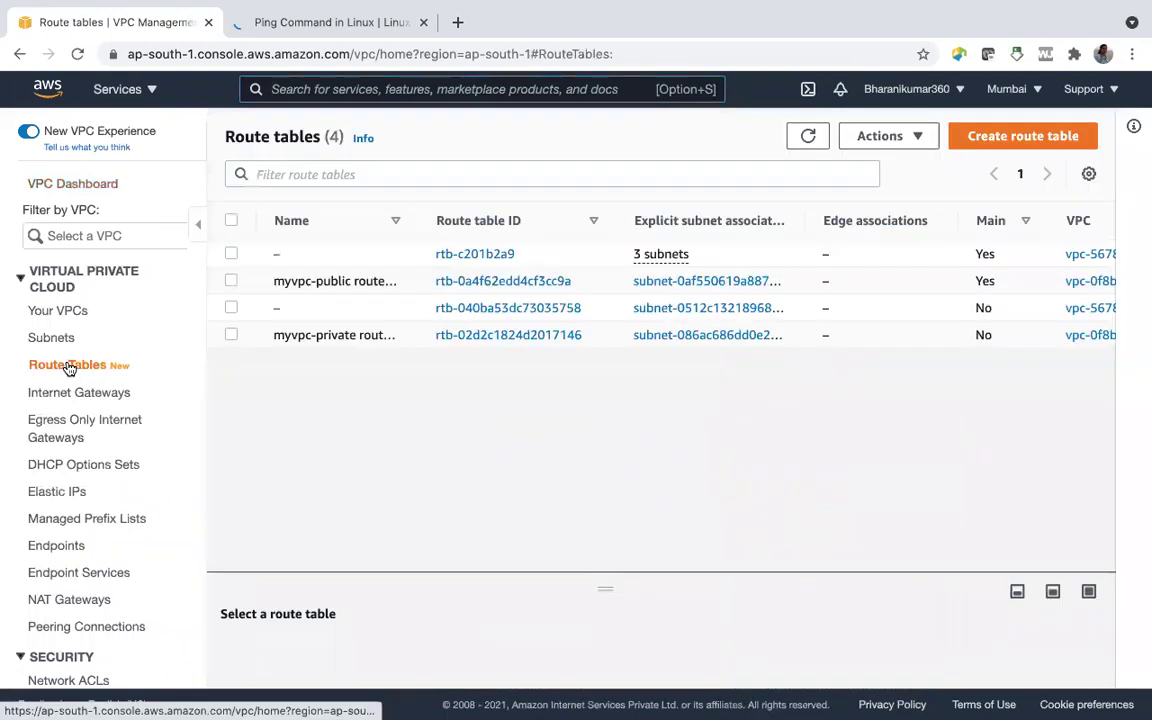
click(506, 343)
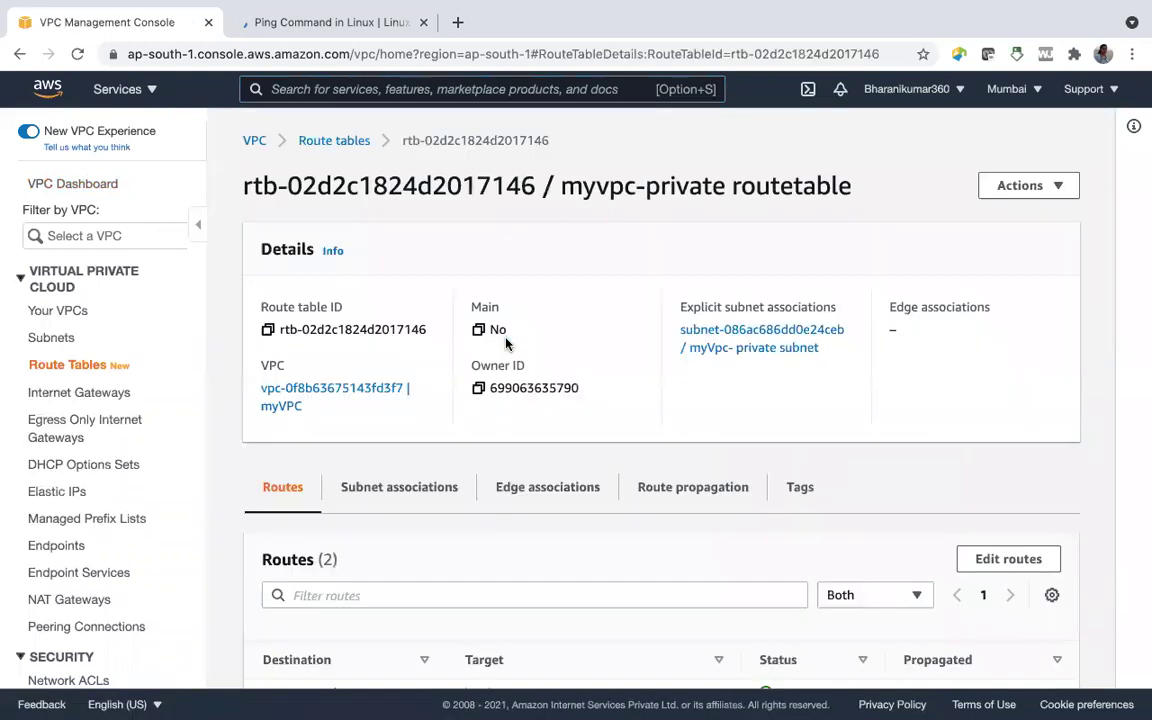
scroll(537, 495, down, 2)
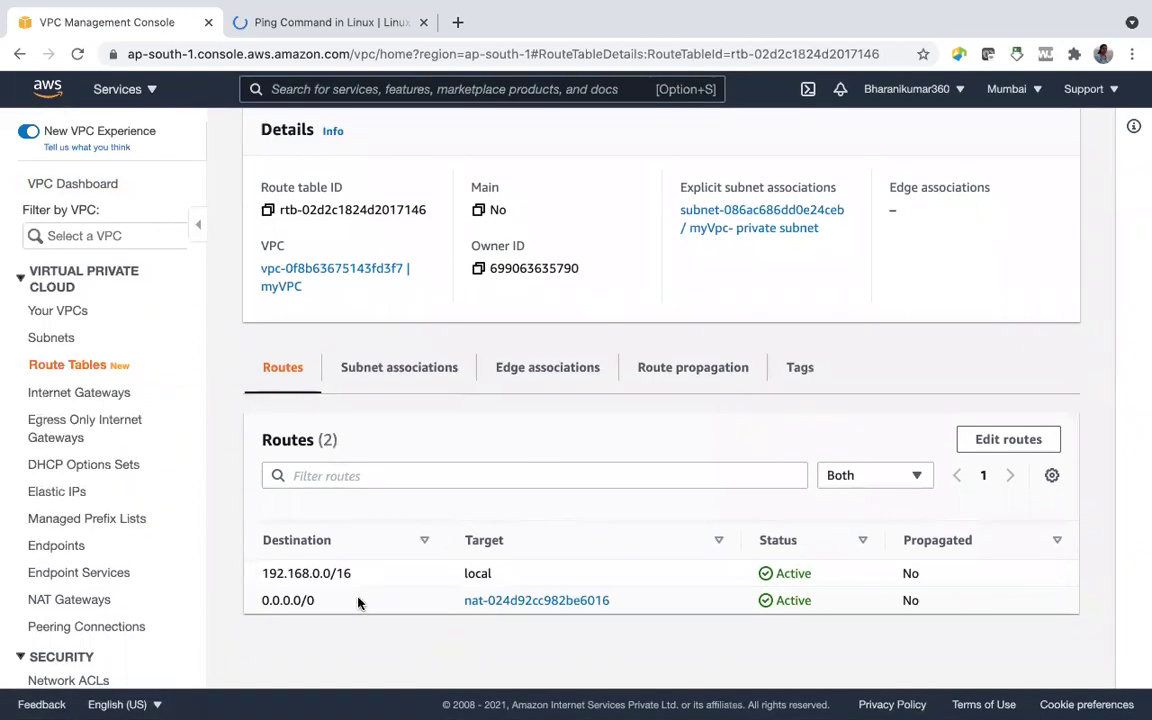
Check the subnet associations of the myvpc-private routetable.
click(391, 368)
scroll(392, 450, down, 2)
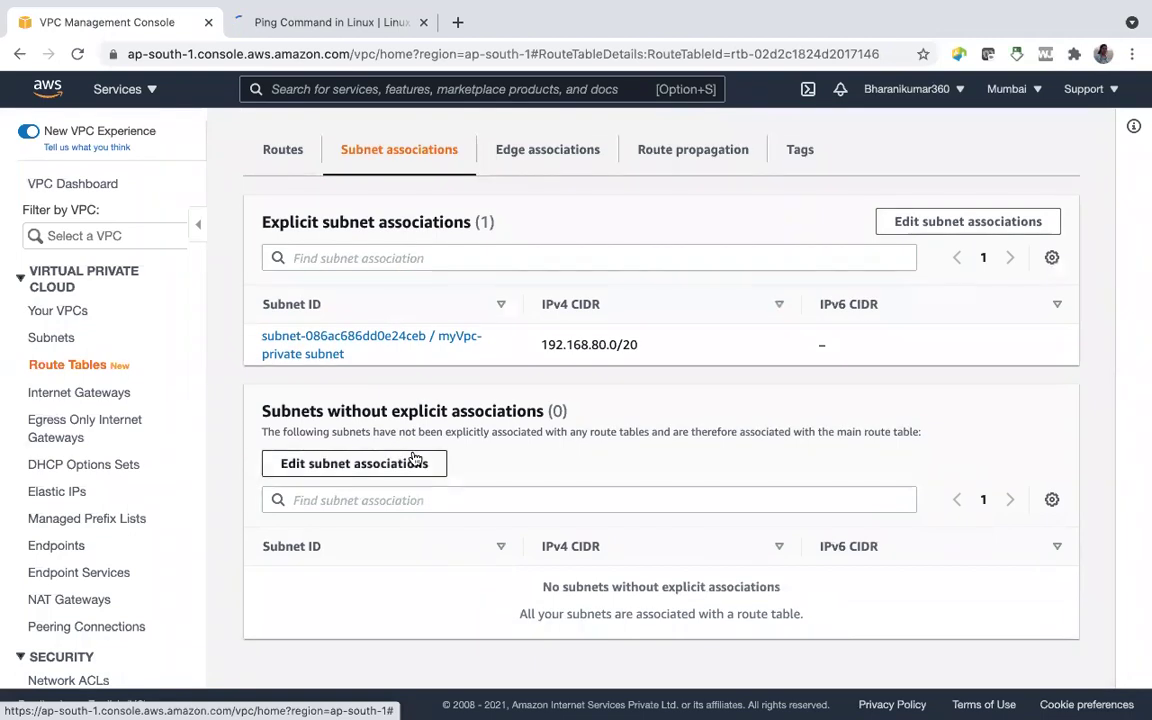
scroll(347, 226, up, 1)
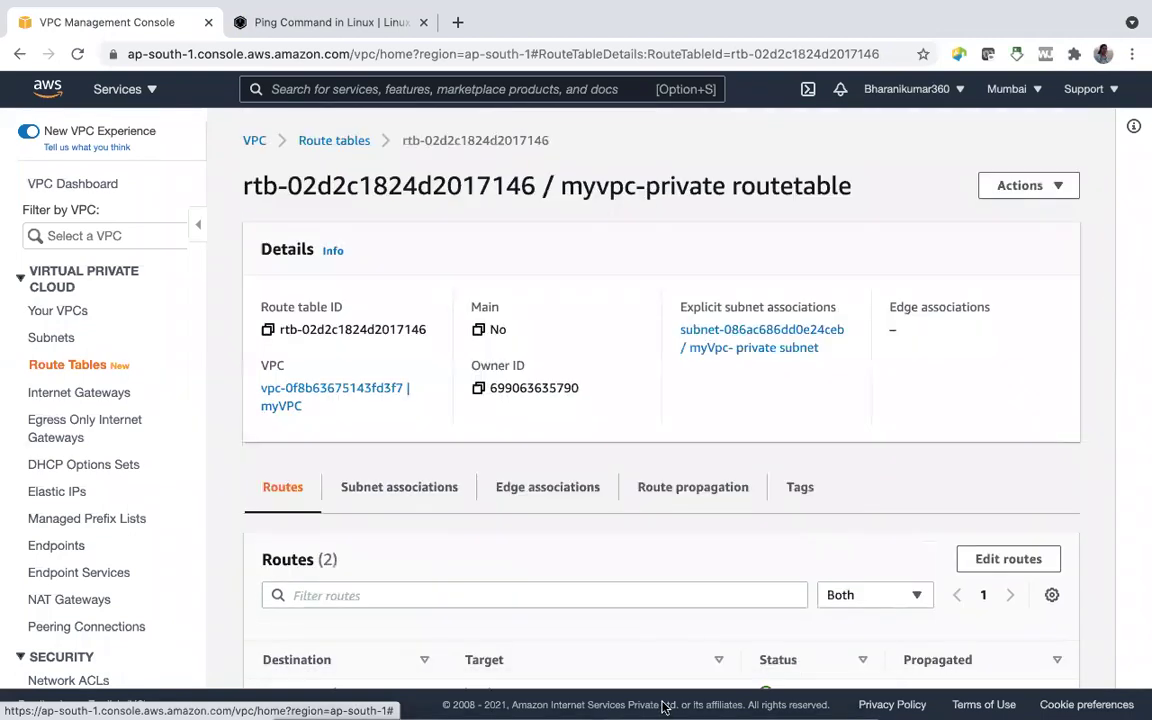
Switch to the terminal and ping google.com again from the private instance.
click(614, 707)
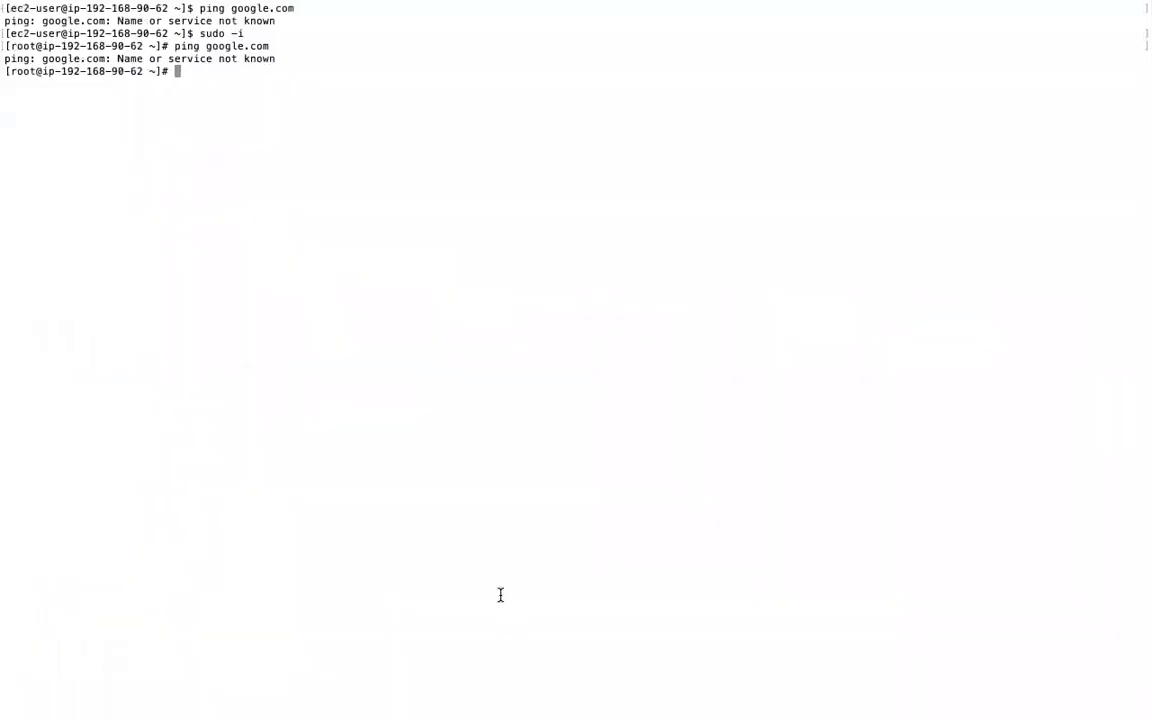
text(ping google.c)
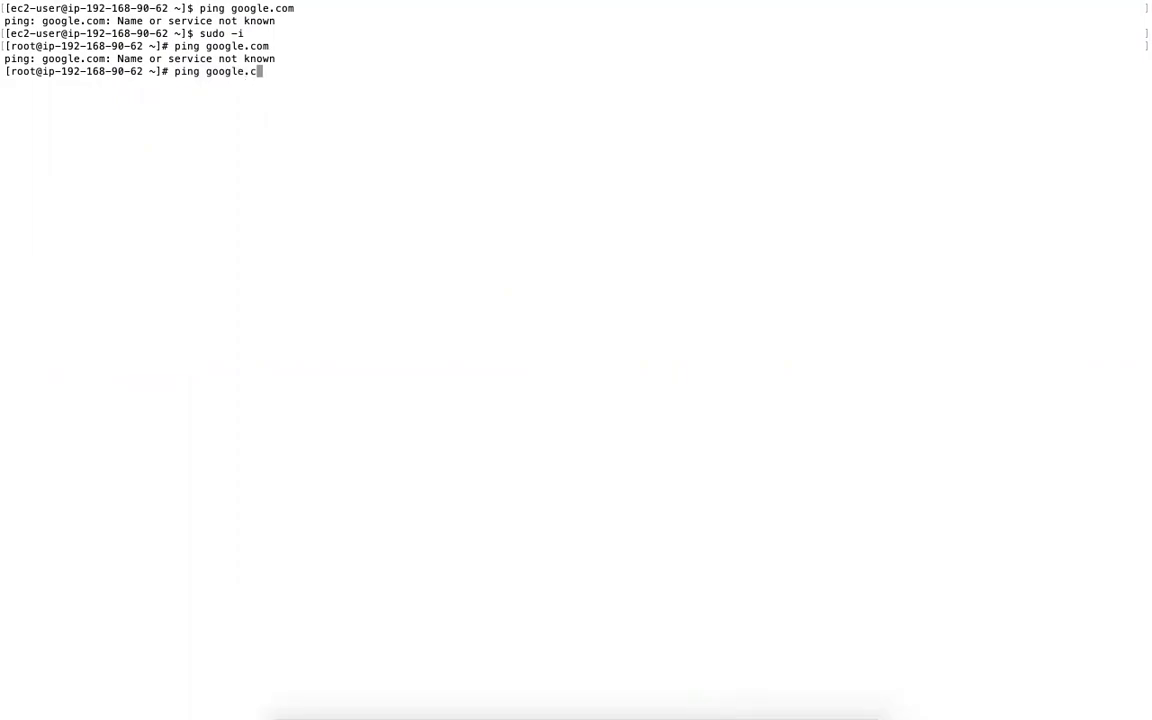
text(om)
key(Return)
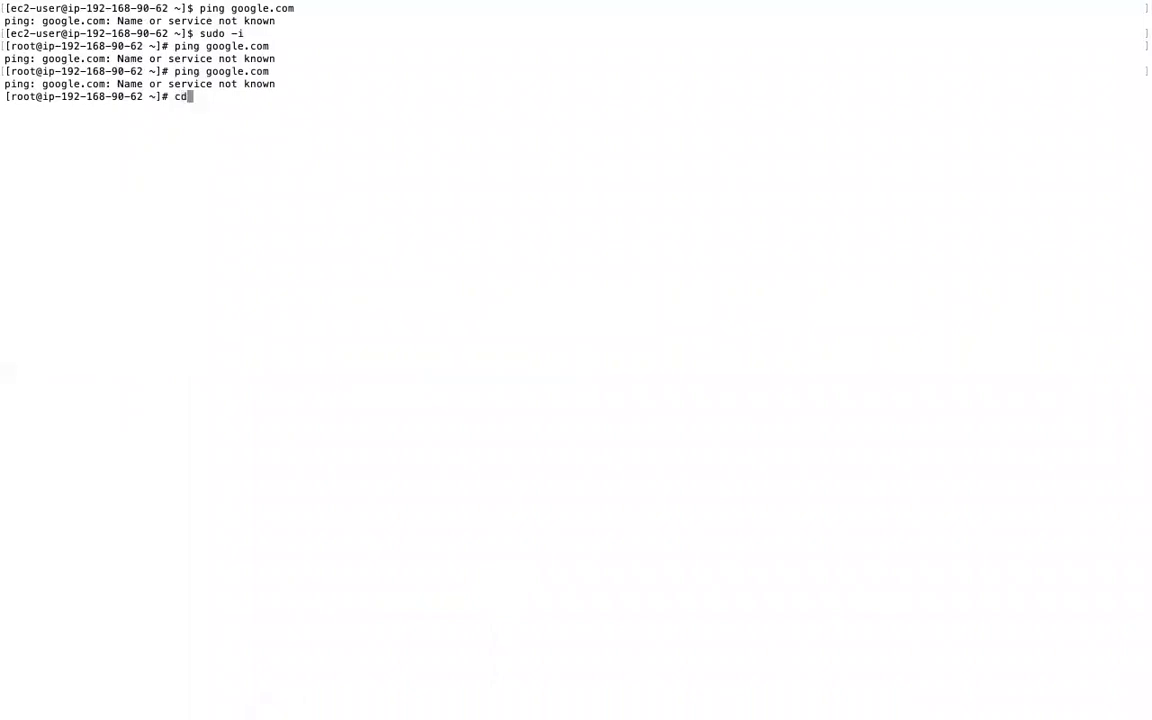
Change to the root directory with cd / and retry ping google.com from there.
text(/)
key(Return)
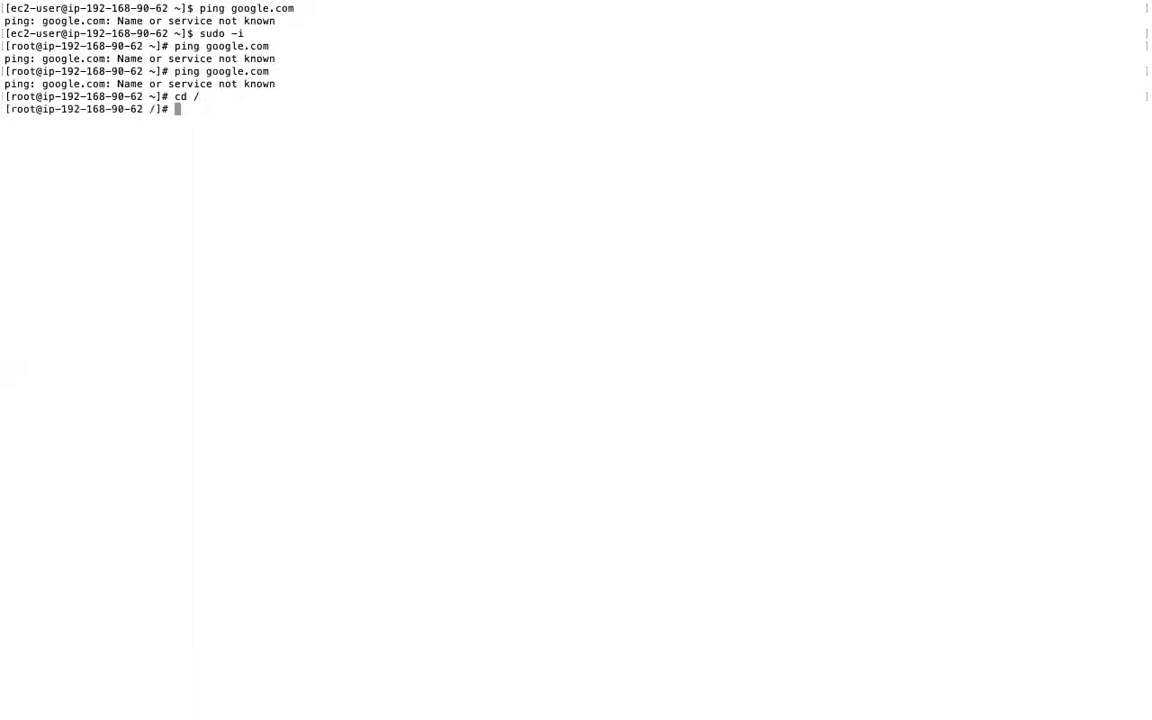
text(ping google.co)
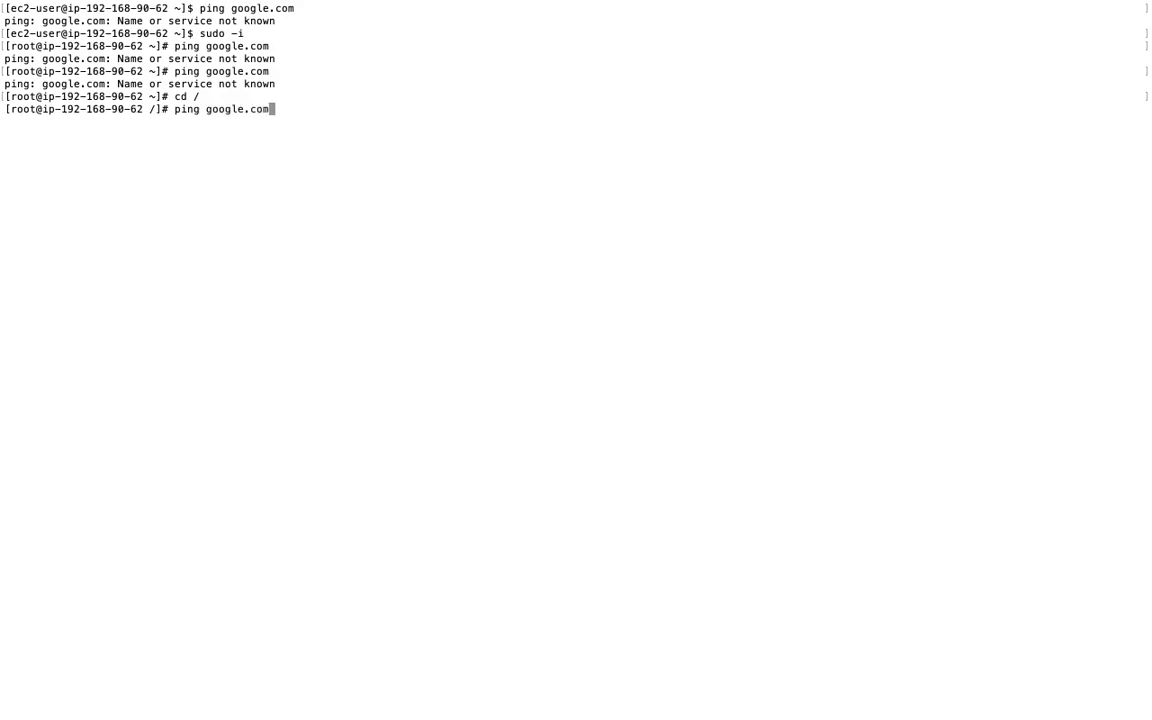
text(m)
key(Return)
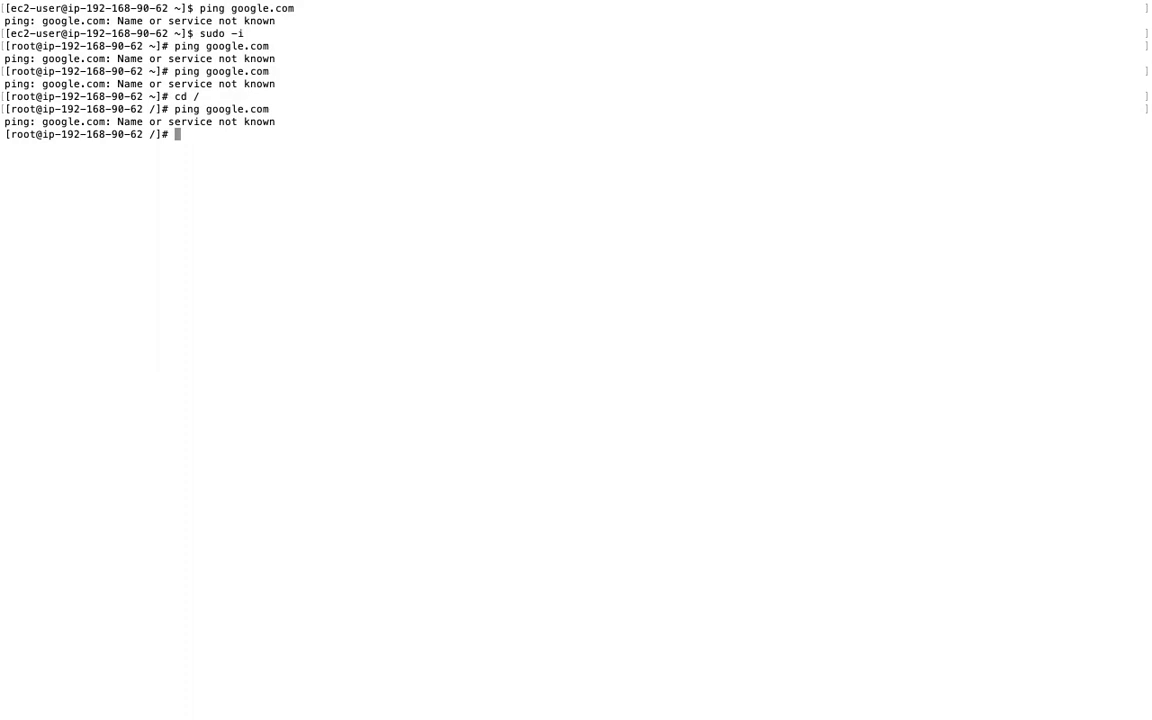
Switch to Chrome to recheck the routes of the private route table, and return to the terminal.
mouse_move(1147, 5)
mouse_move(381, 703)
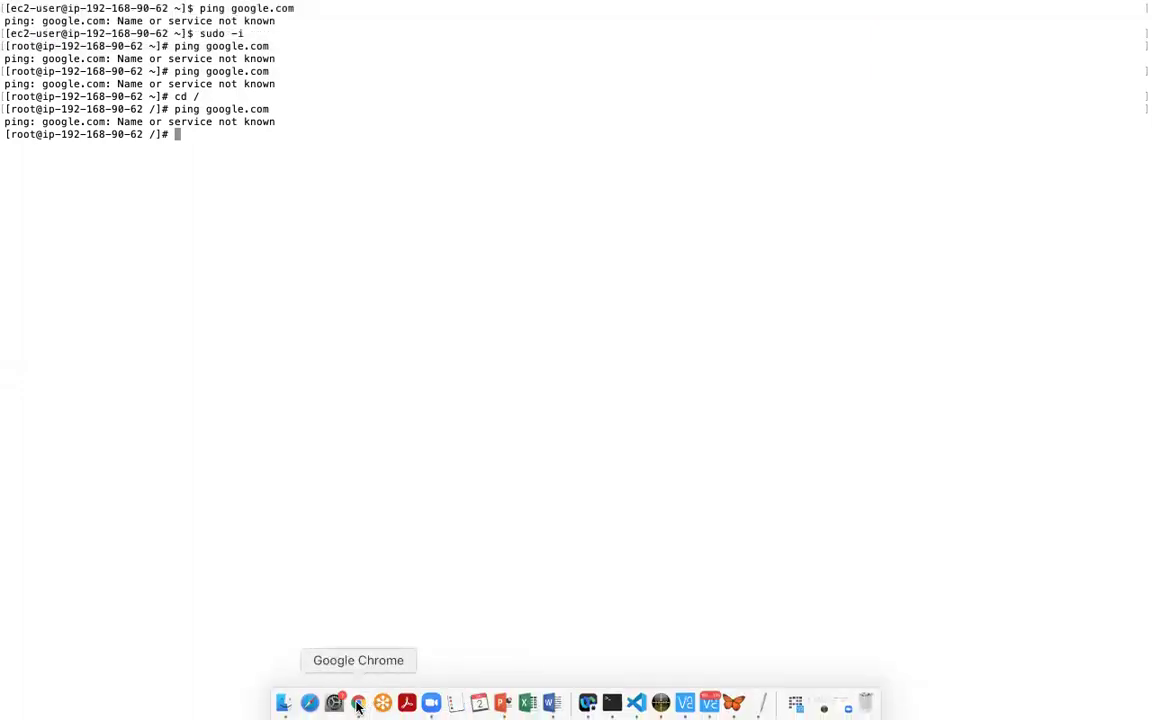
click(358, 704)
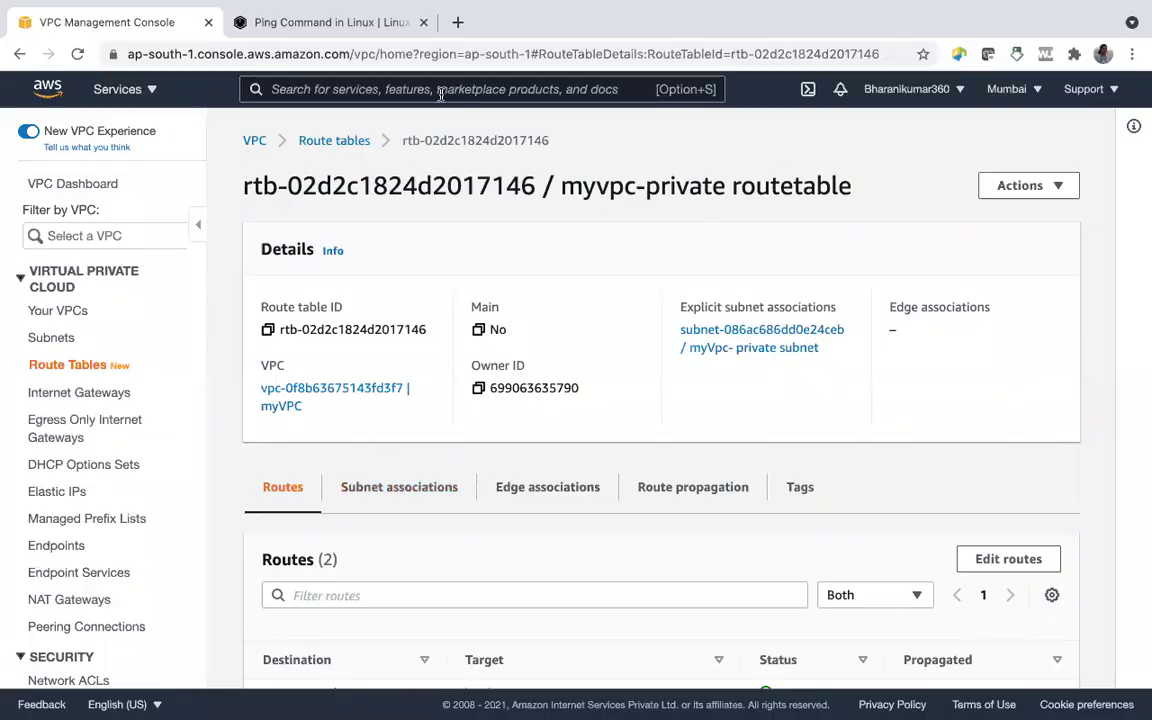
scroll(625, 404, down, 2)
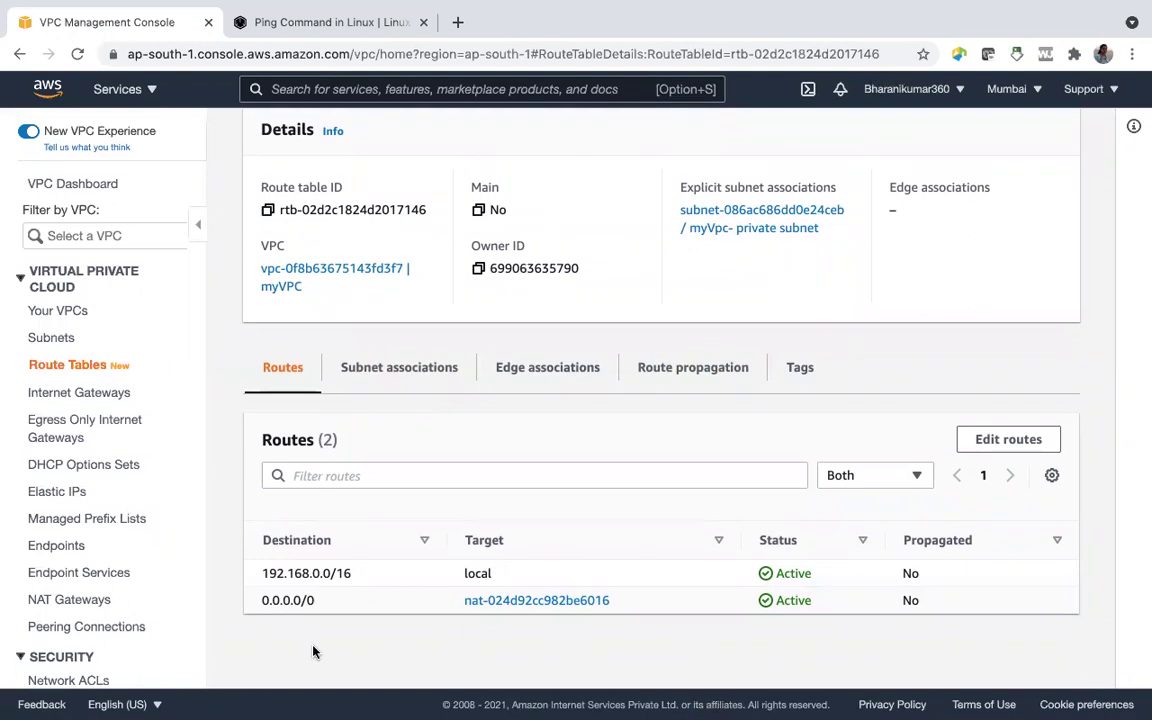
mouse_move(431, 704)
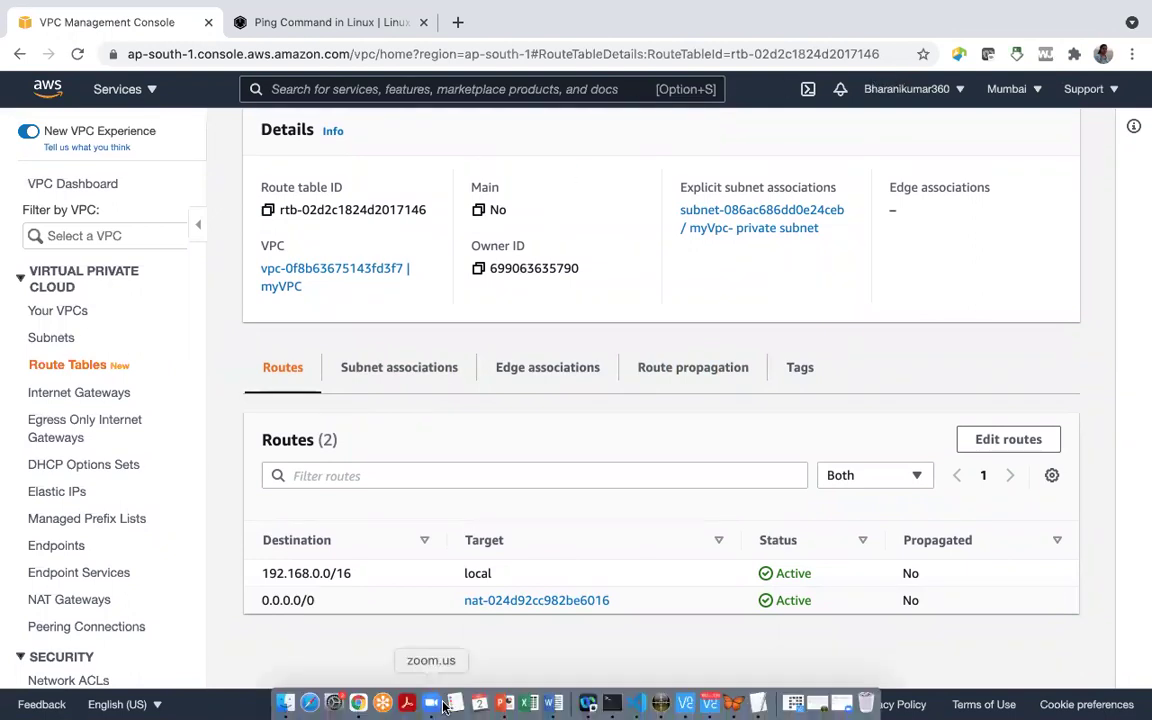
click(613, 704)
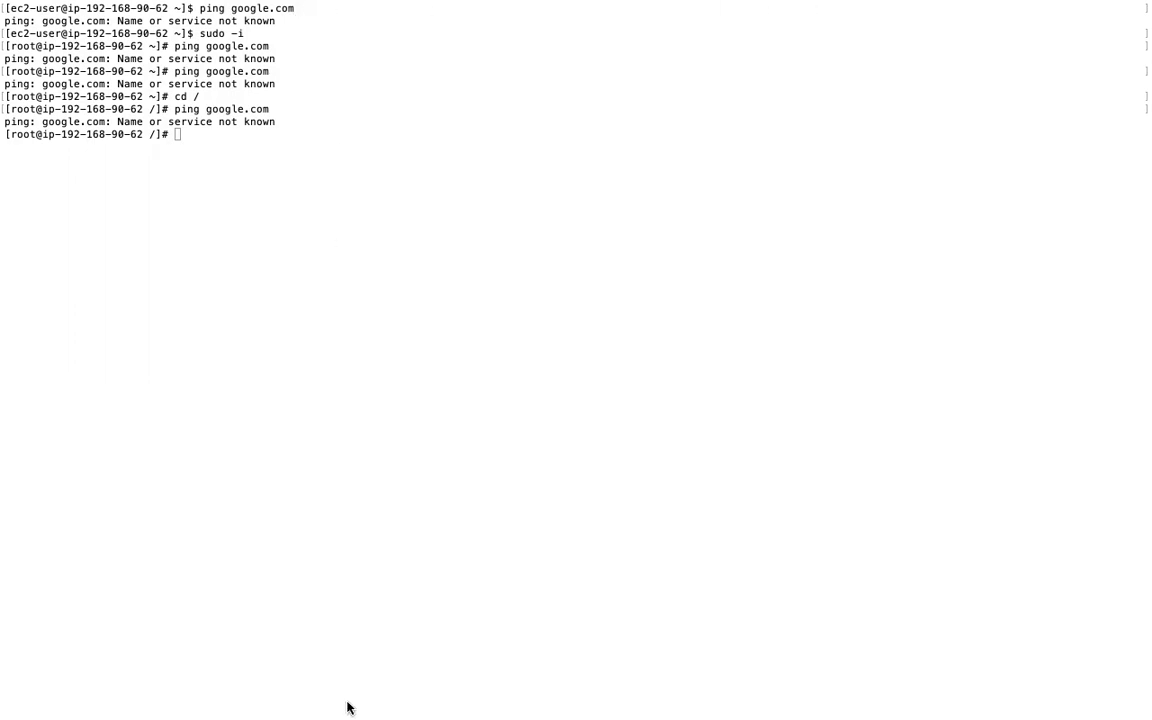
mouse_move(347, 700)
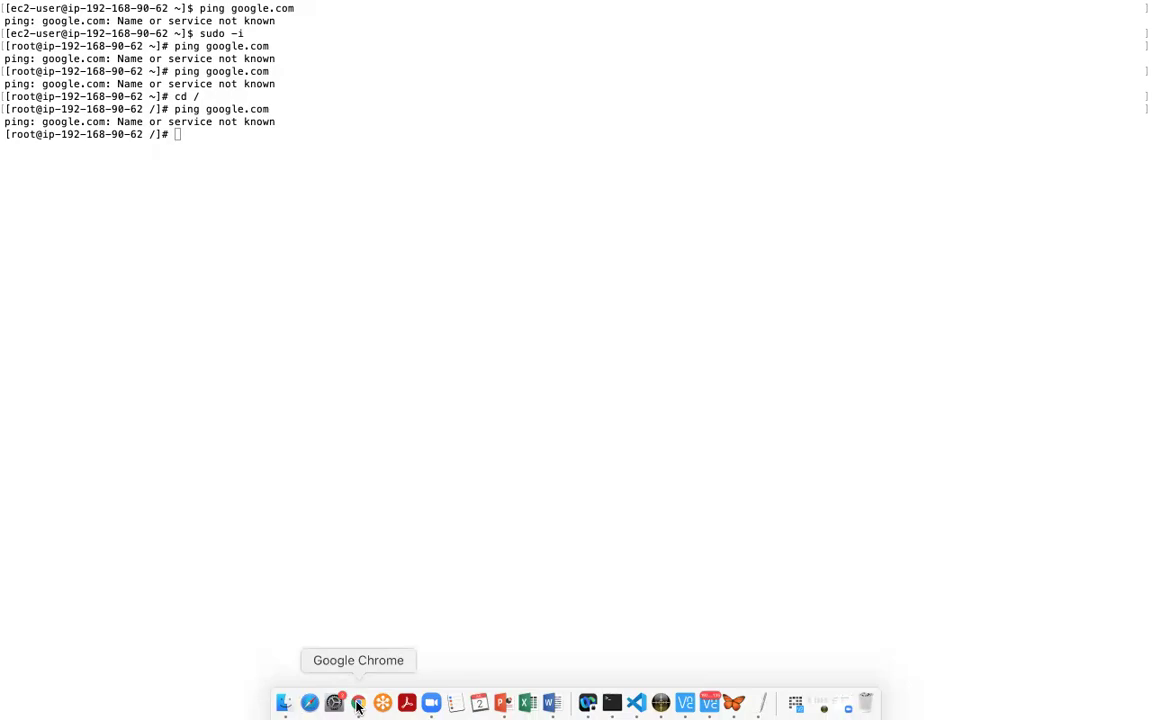
In Chrome, open the GitHub repository mnr/RPi_GPIO in a new tab and copy its URL.
click(358, 704)
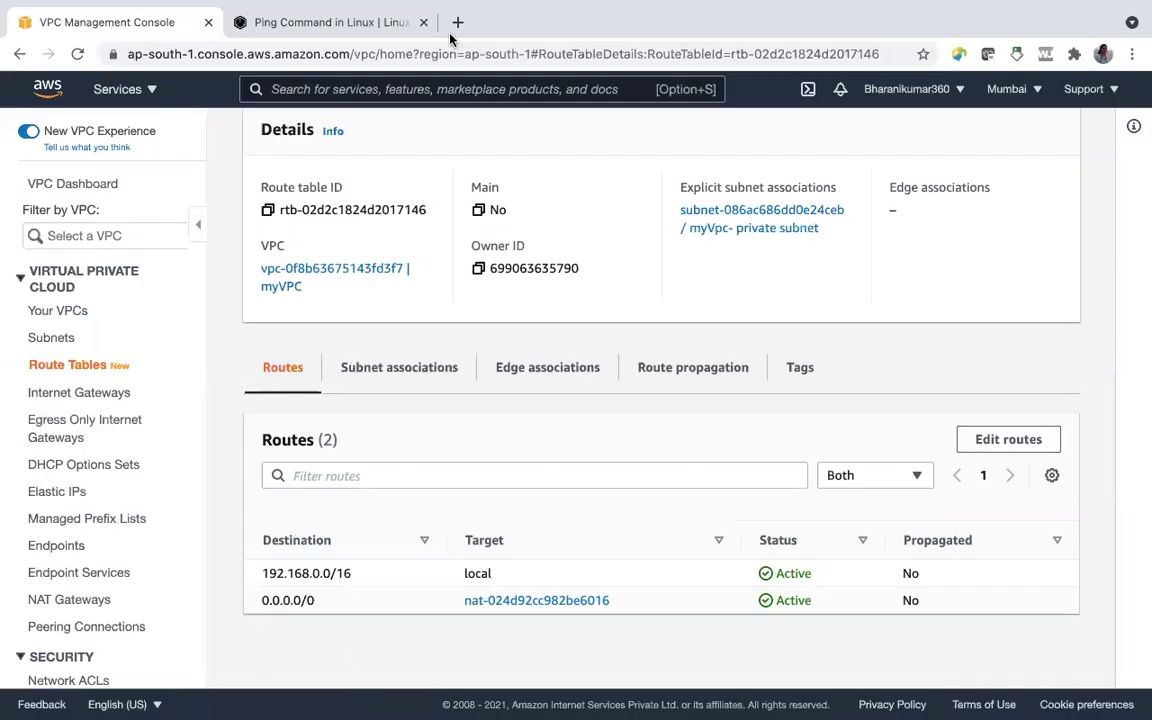
click(457, 23)
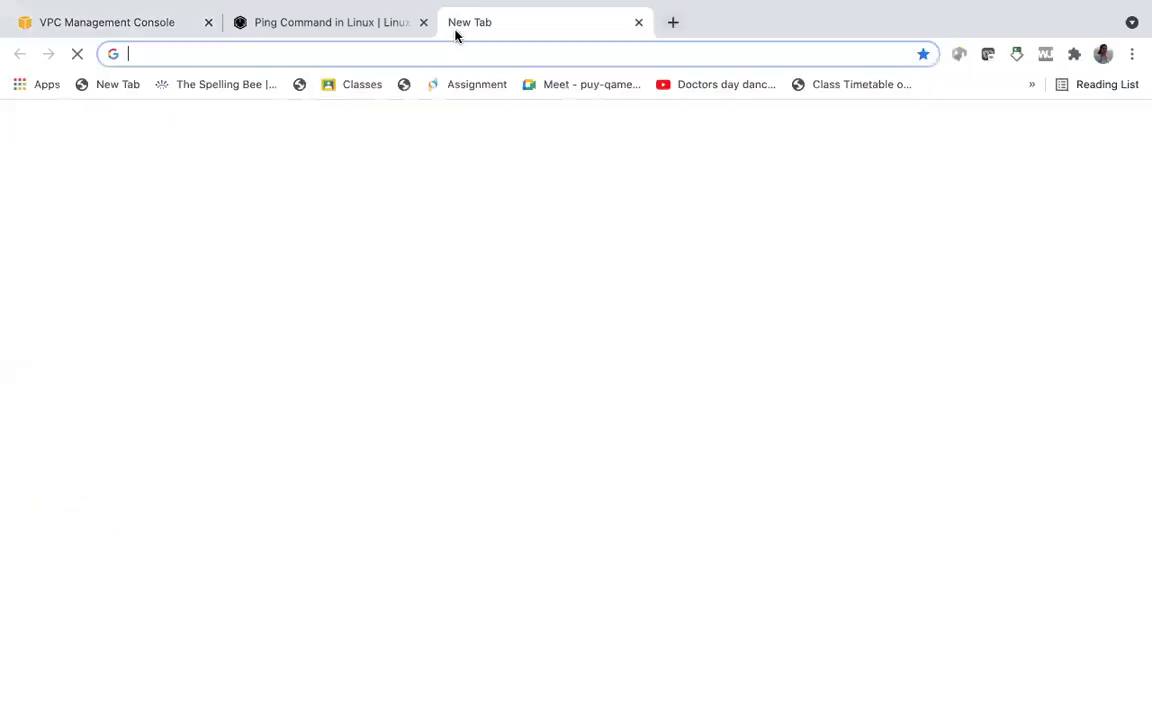
text(g)
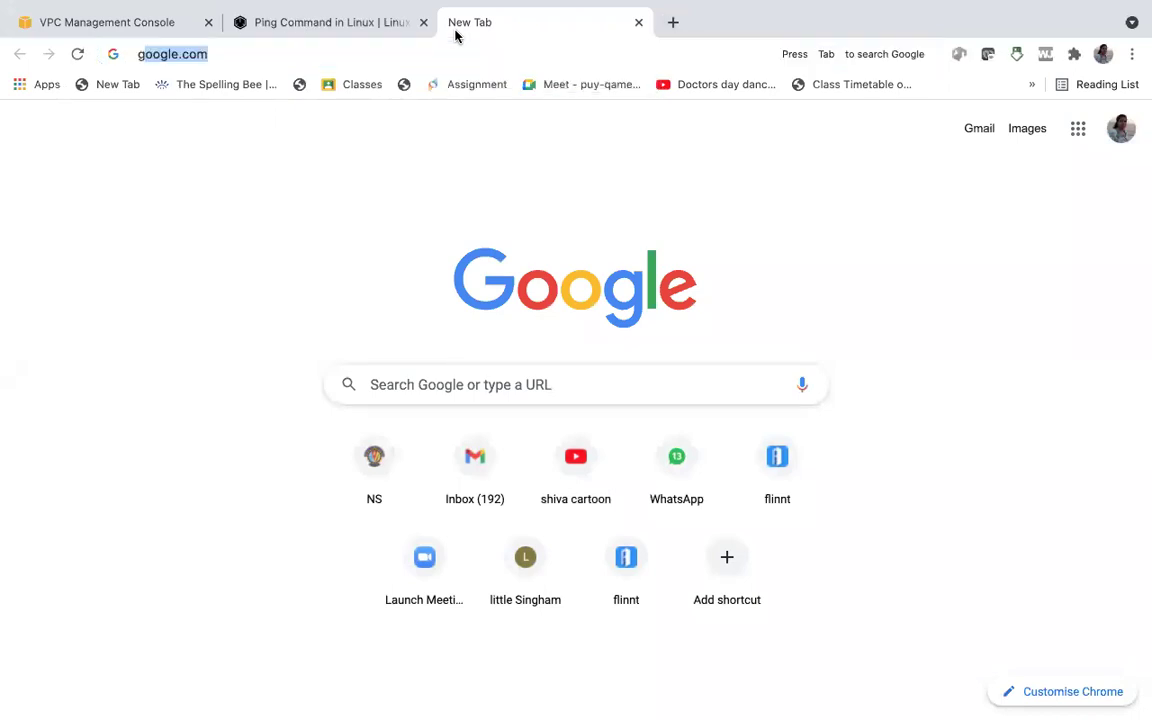
text(i)
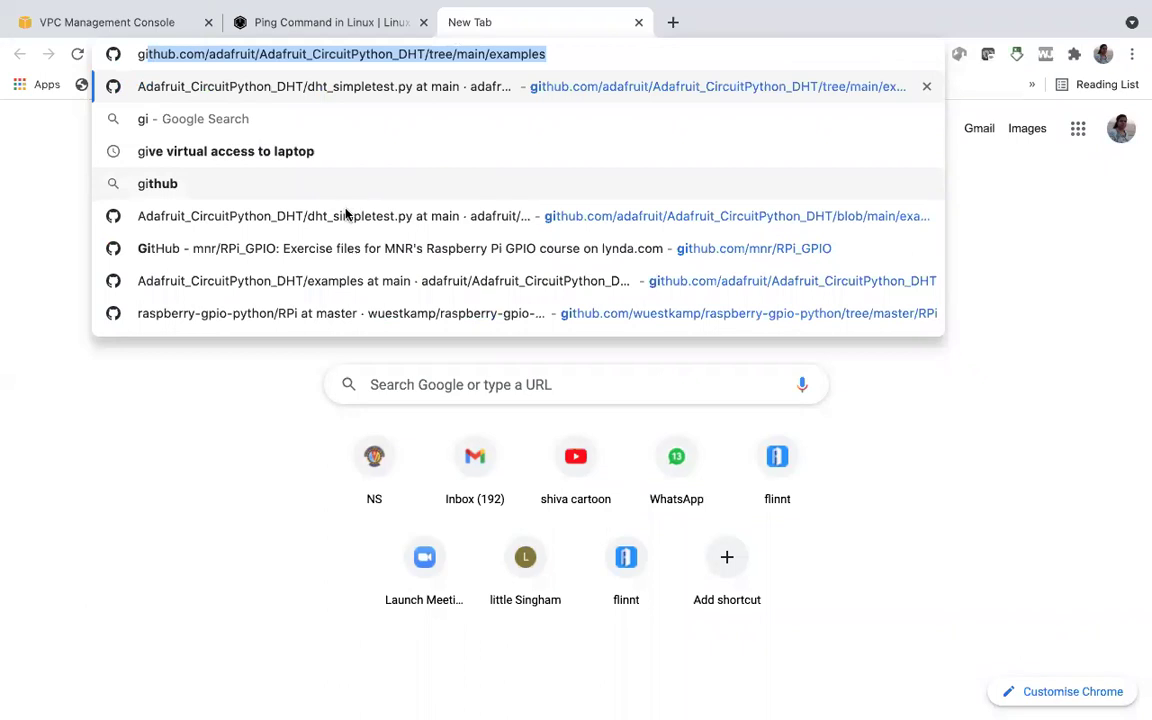
click(205, 245)
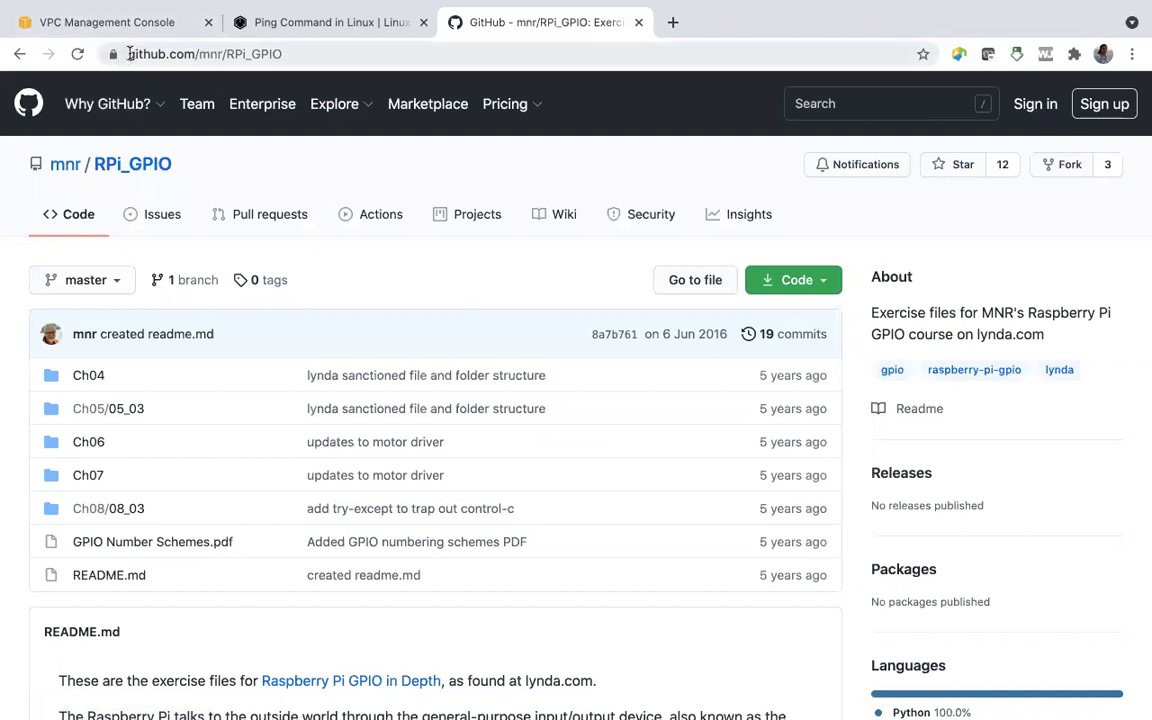
click(232, 54)
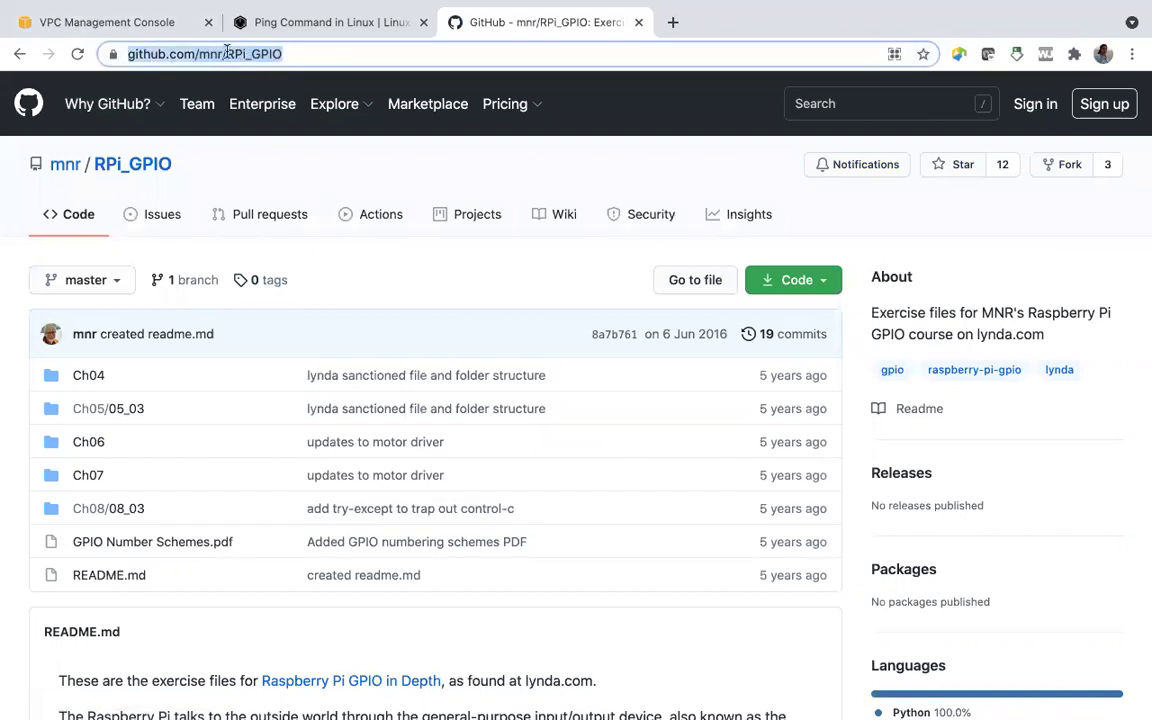
right_click(222, 58)
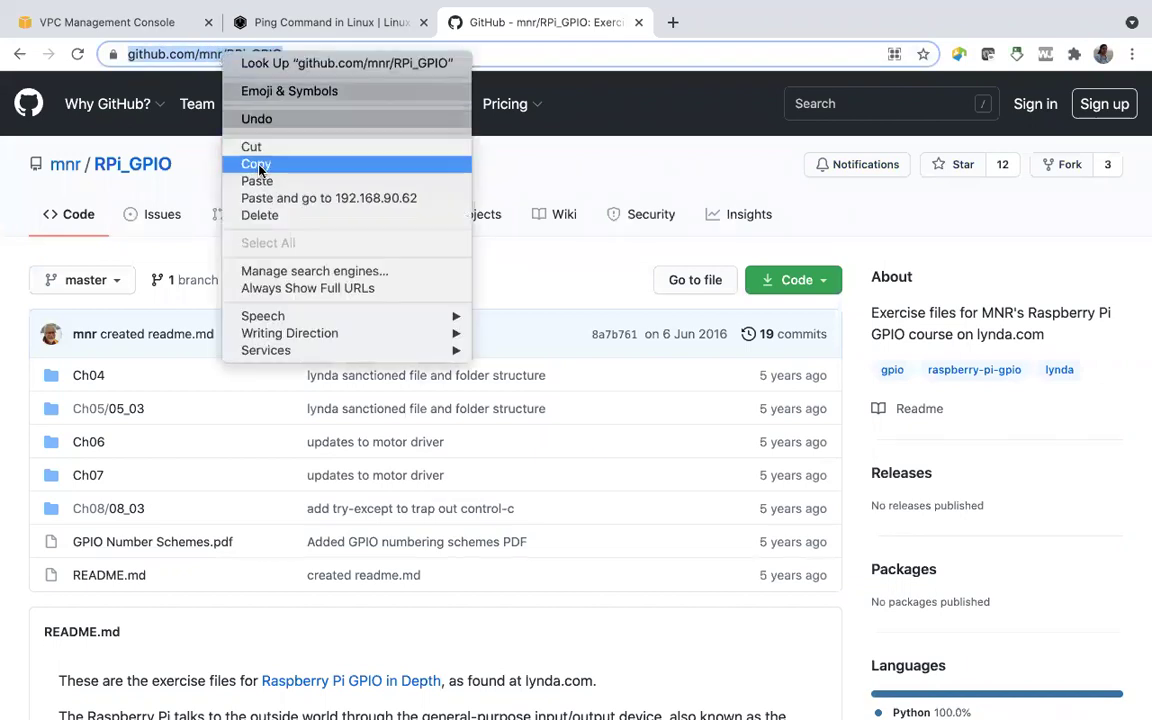
click(255, 160)
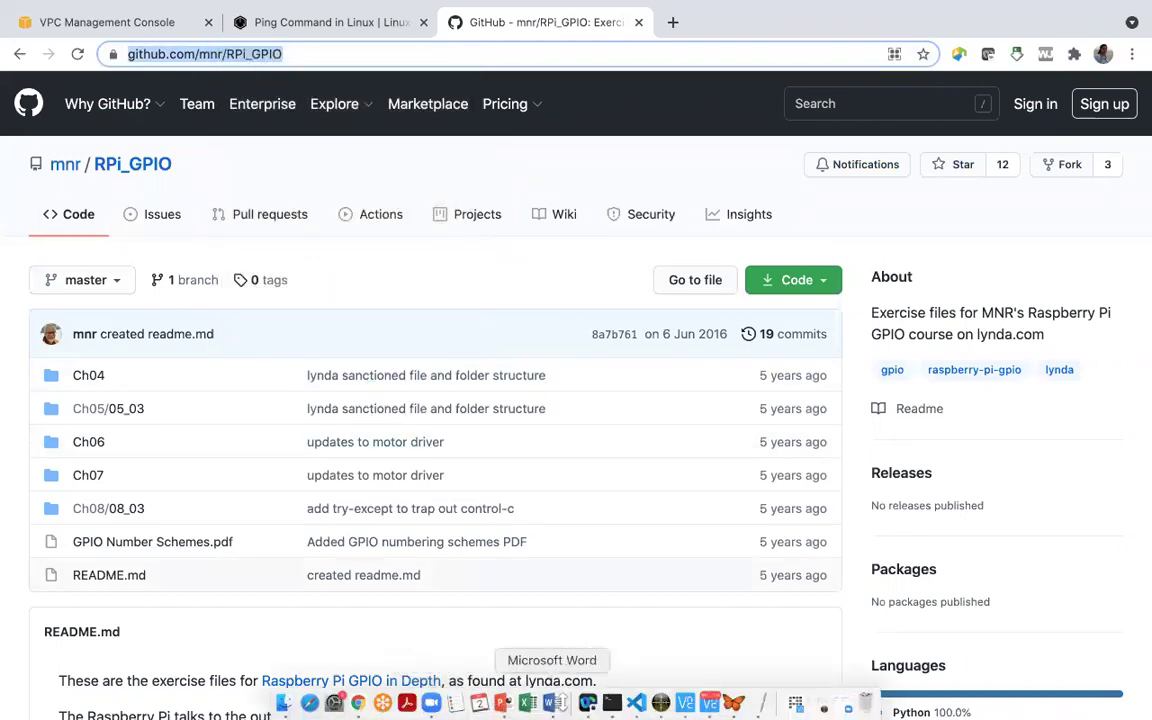
click(610, 703)
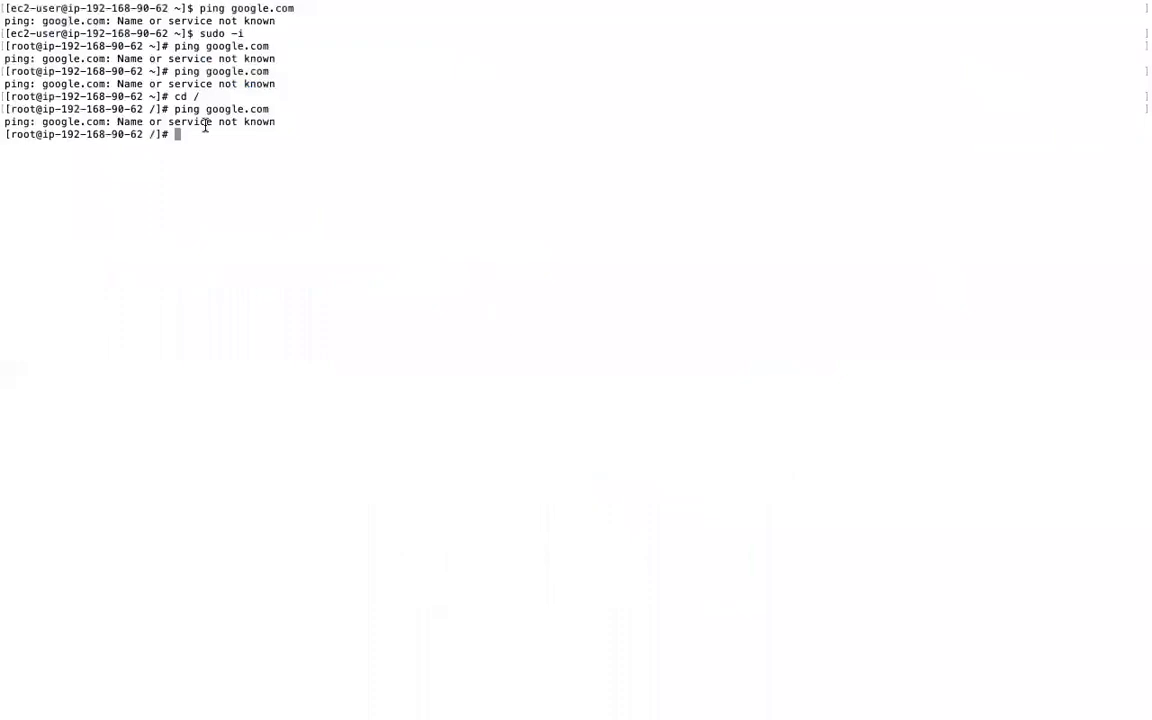
text(c)
key(BackSpace)
text(wget -c)
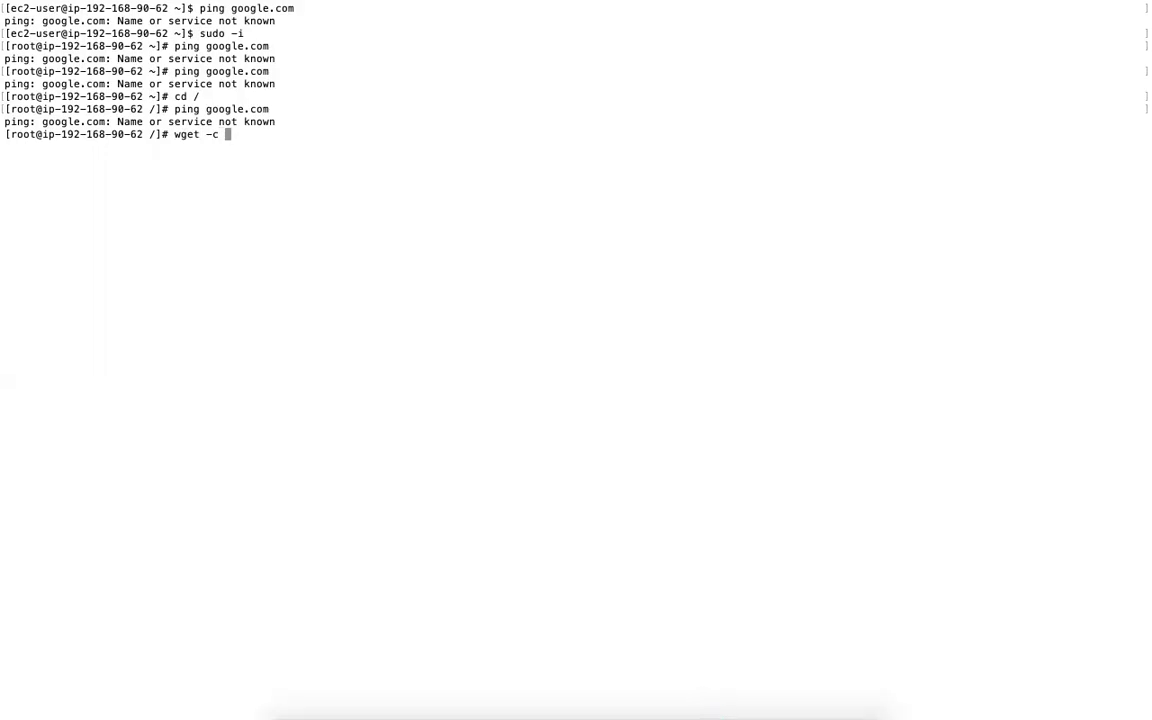
key(super+v)
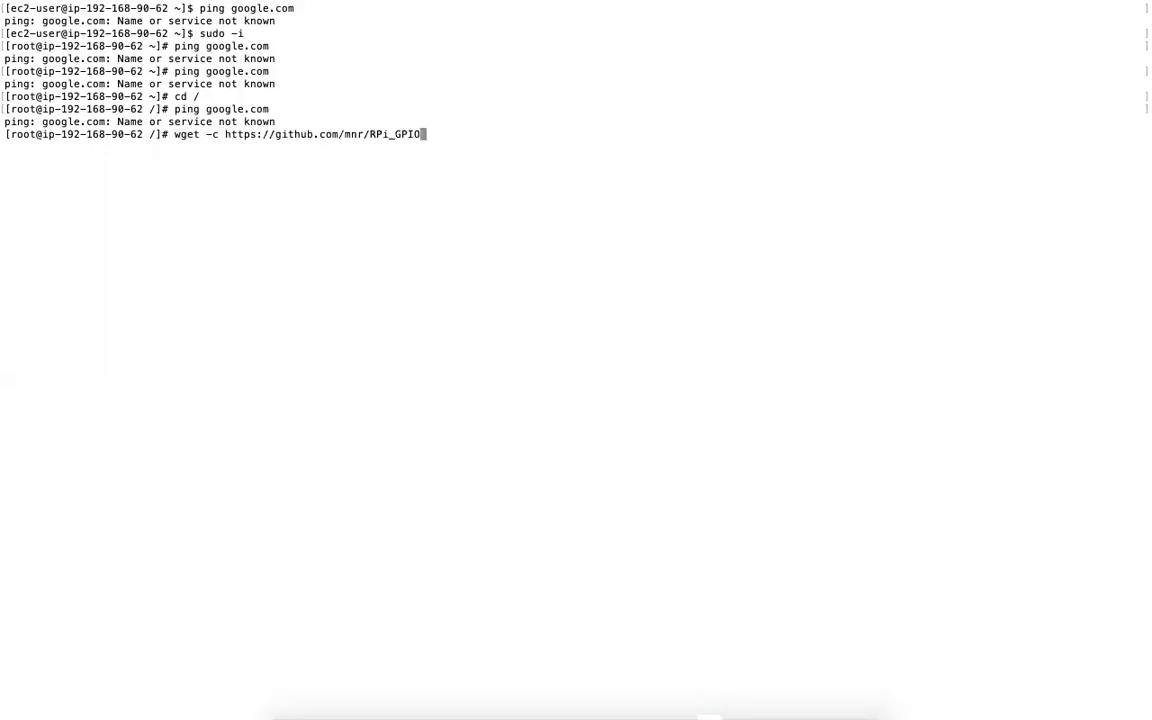
key(Return)
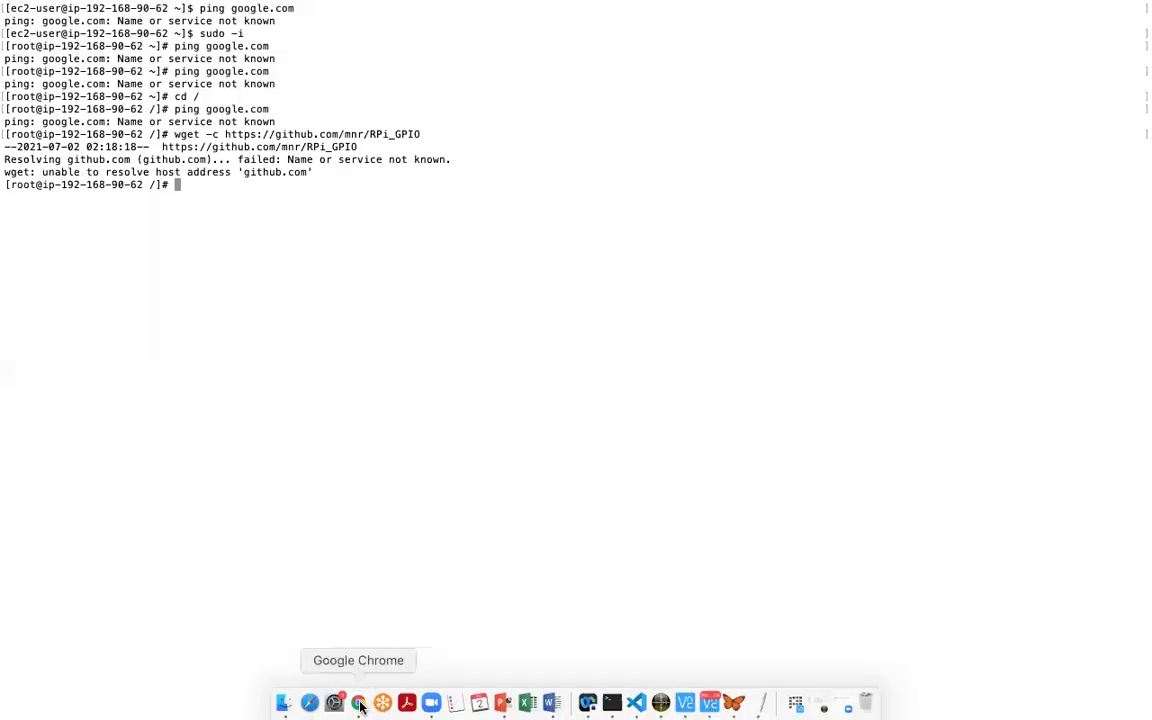
Glance at the GitHub page in Chrome, return to the terminal and run Ping google.com.
click(370, 707)
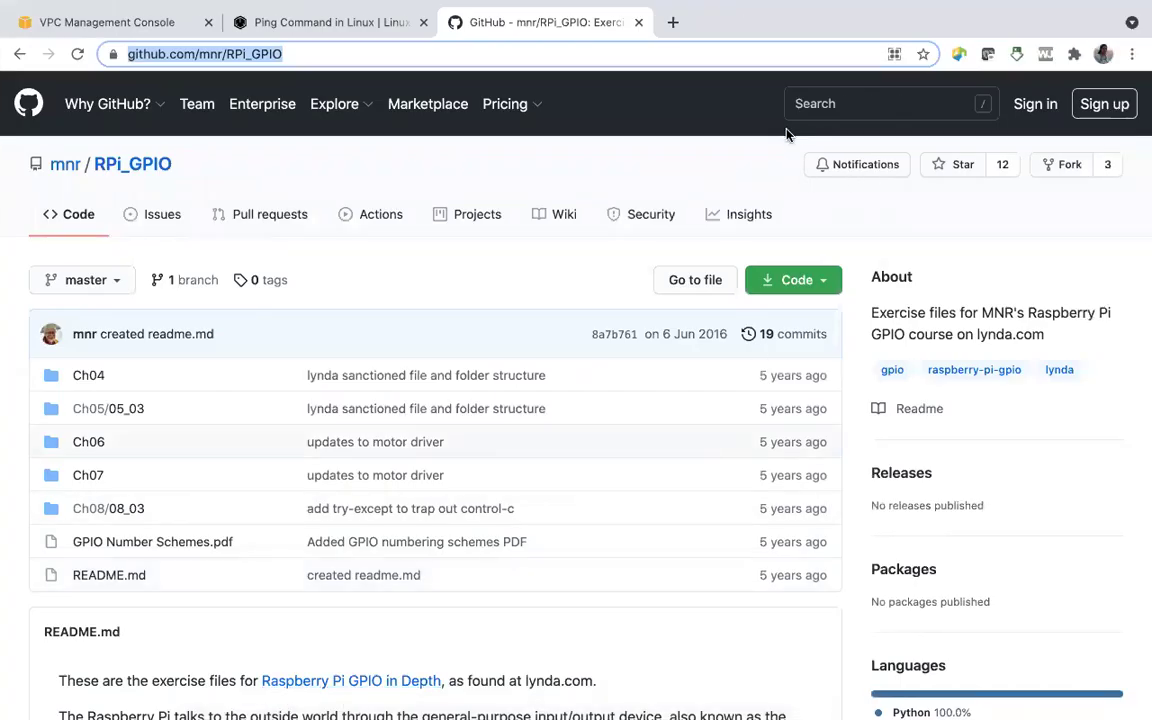
mouse_move(503, 708)
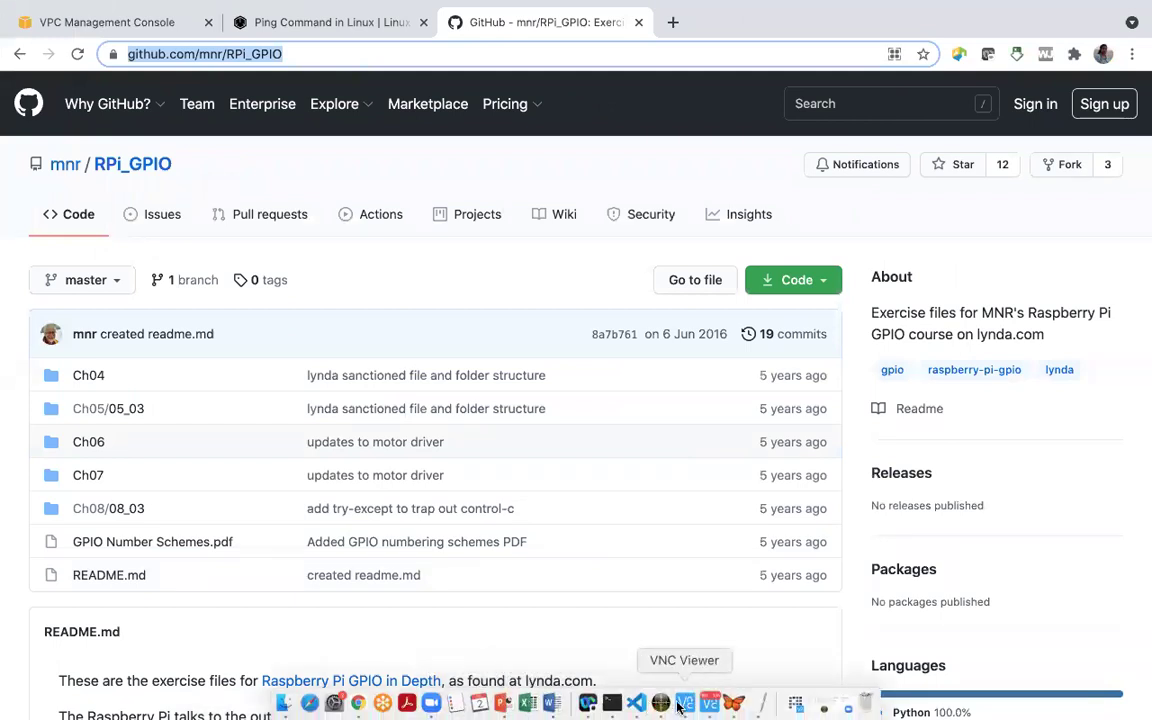
click(611, 703)
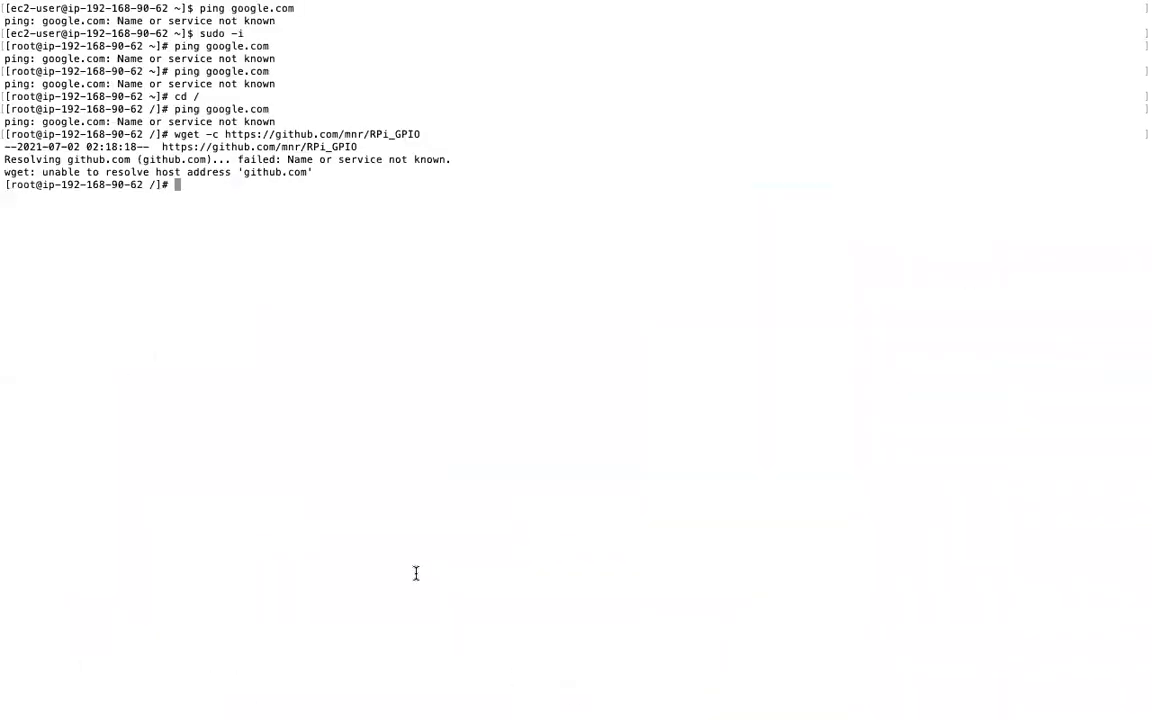
text(Ping google.com)
key(Return)
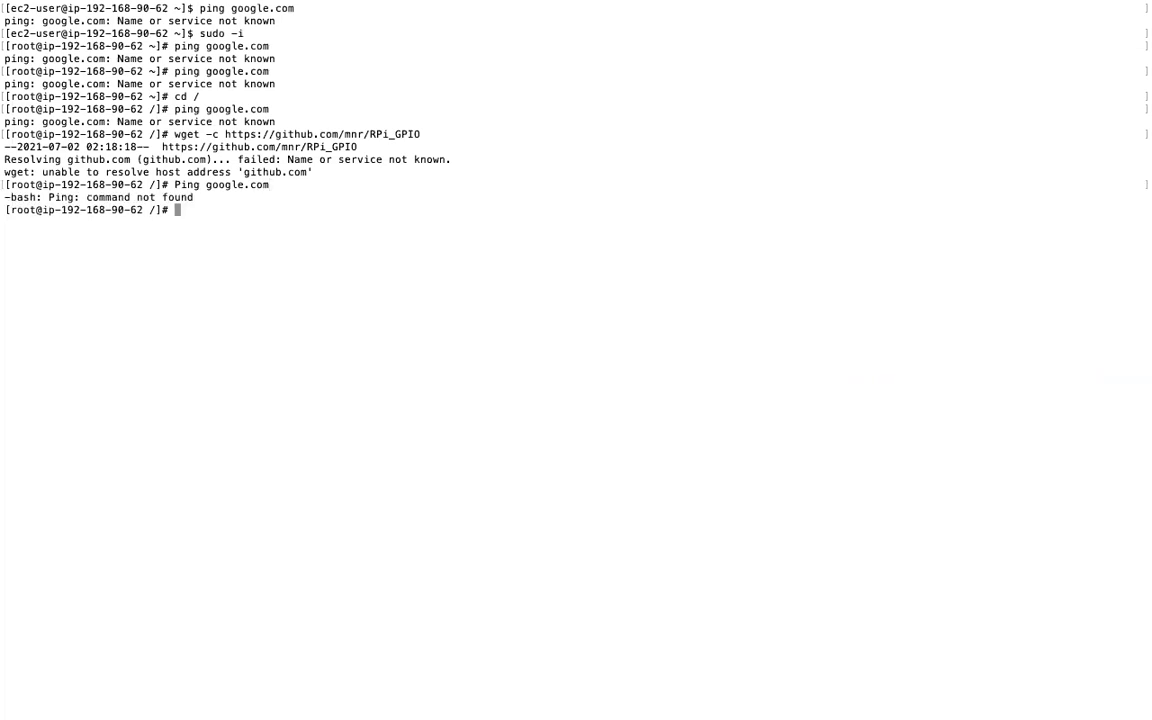
In Chrome's VPC console, open the NAT gateway targeted by the 0.0.0.0/0 route and check its state and IP addresses.
click(360, 700)
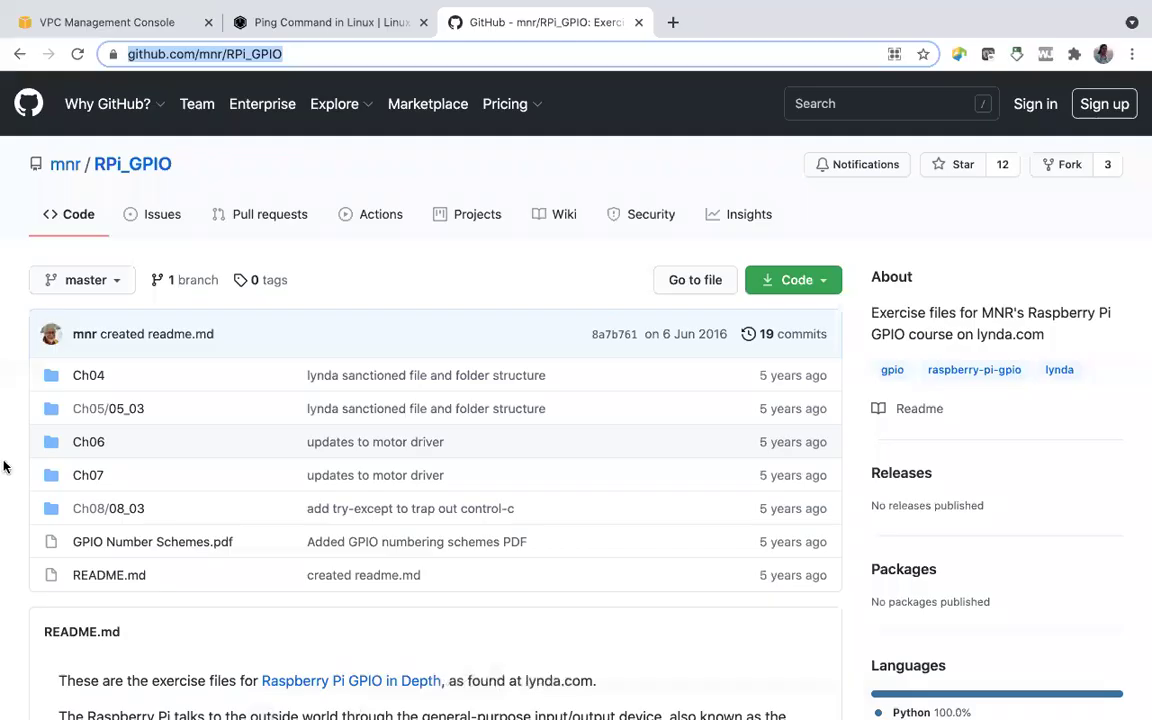
click(199, 22)
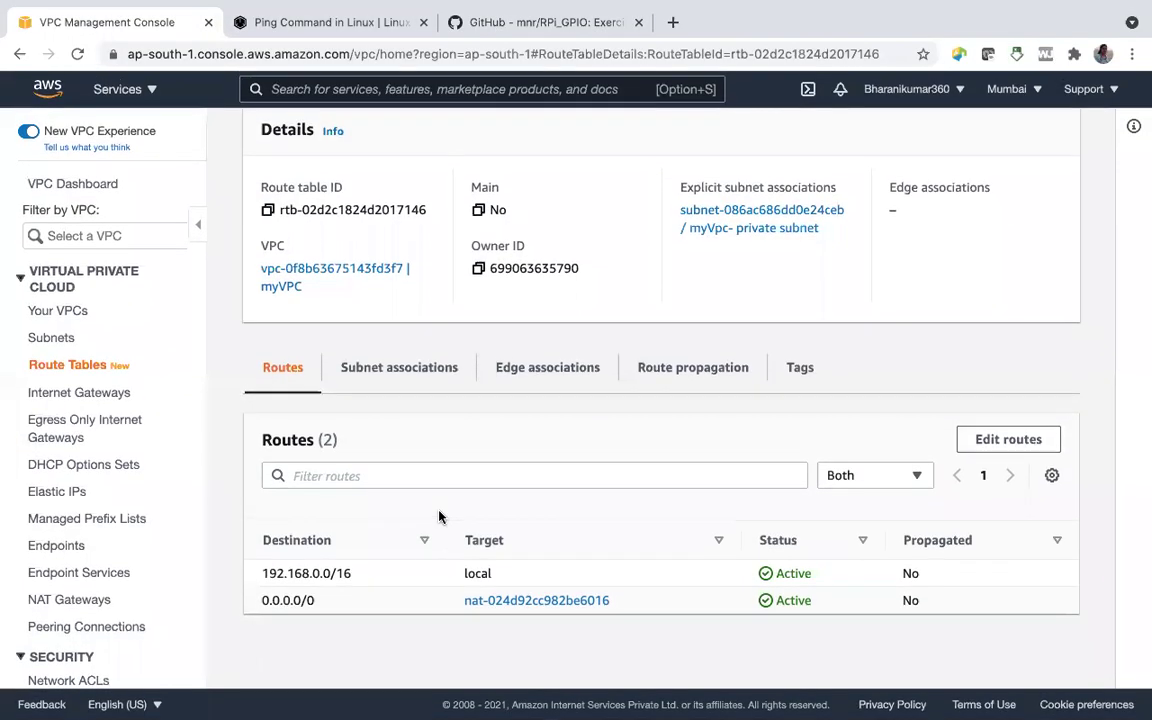
click(520, 601)
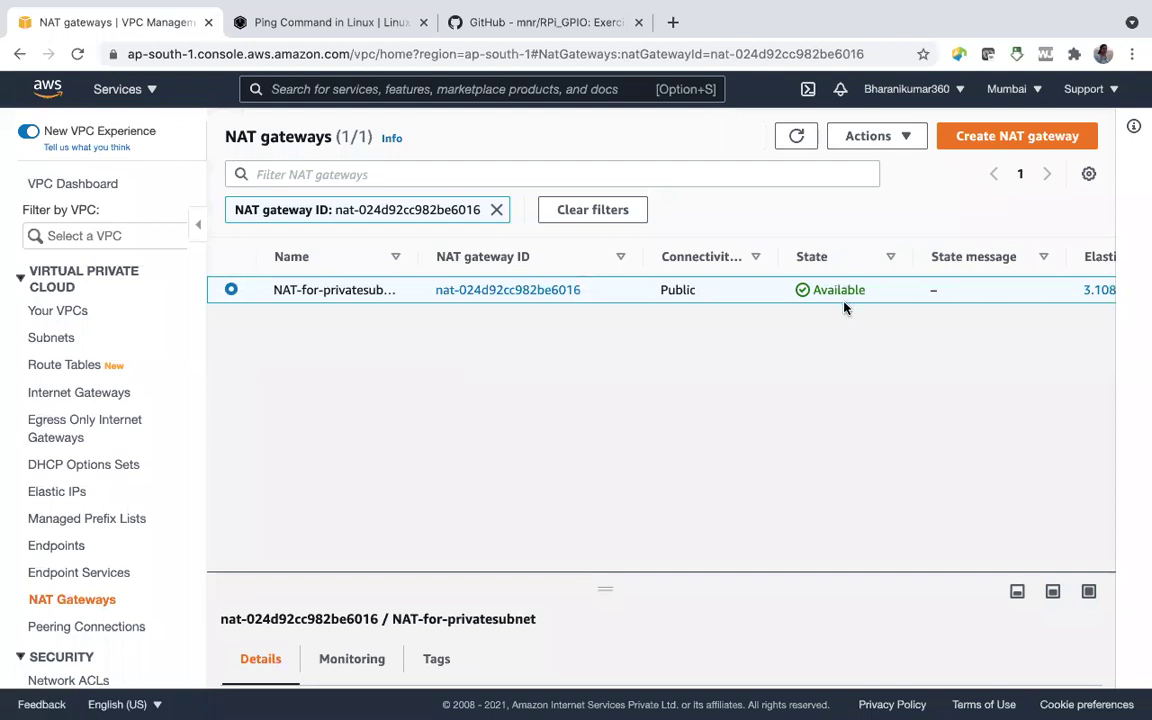
scroll(849, 290, right, 3)
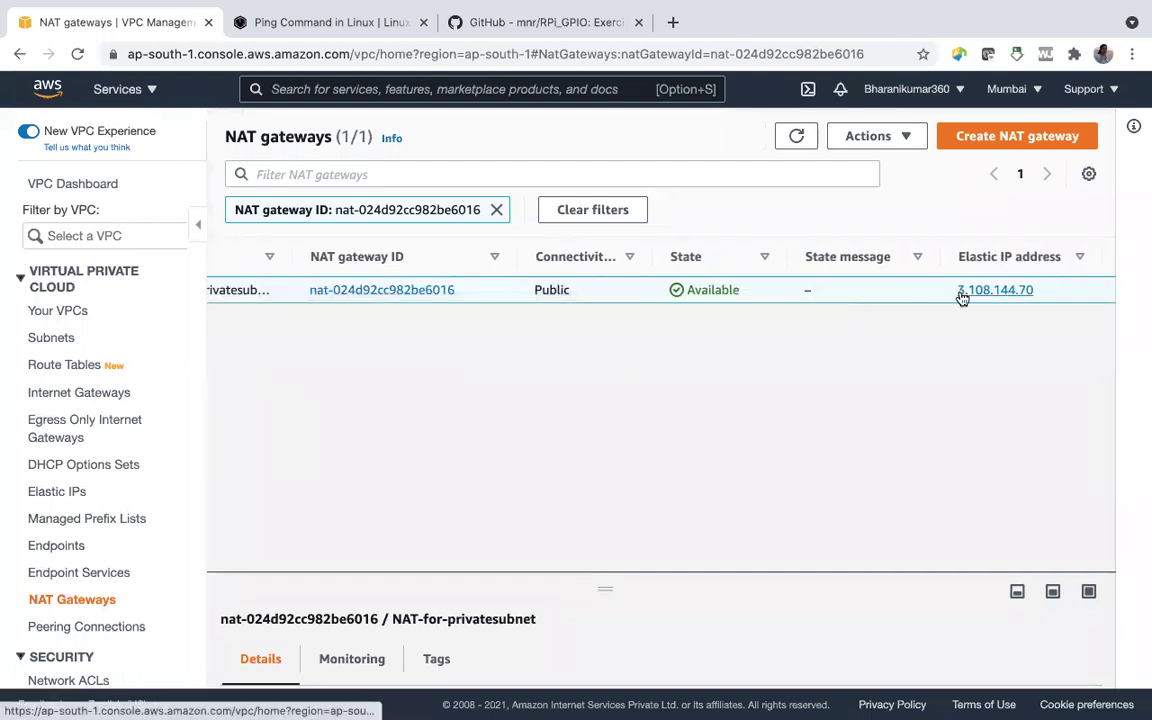
scroll(962, 298, right, 5)
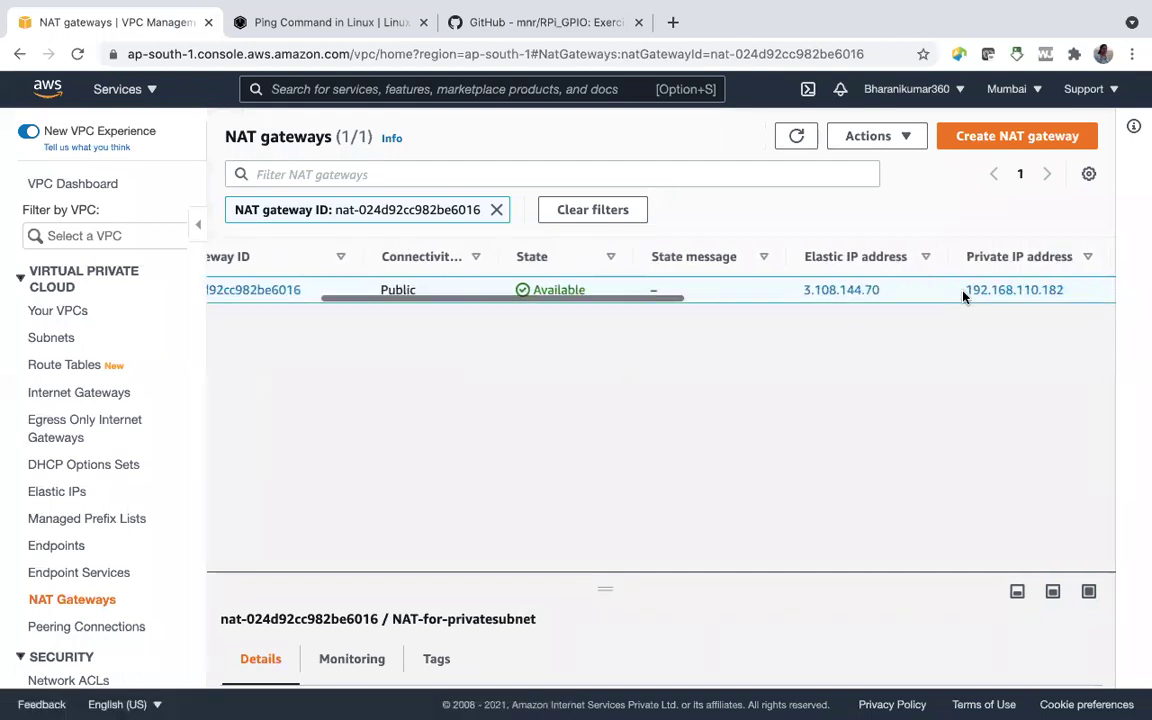
Check the NAT gateway's network interface, VPC and subnet, and open the list of running EC2 instances.
scroll(962, 296, right, 6)
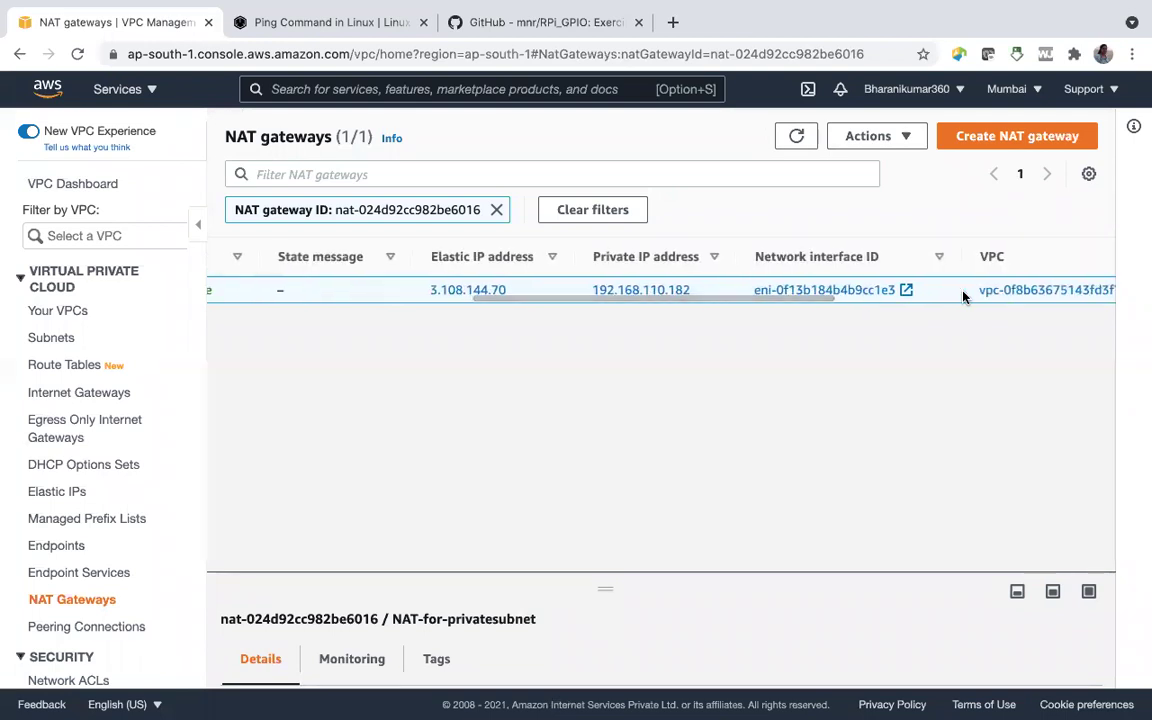
scroll(964, 296, right, 5)
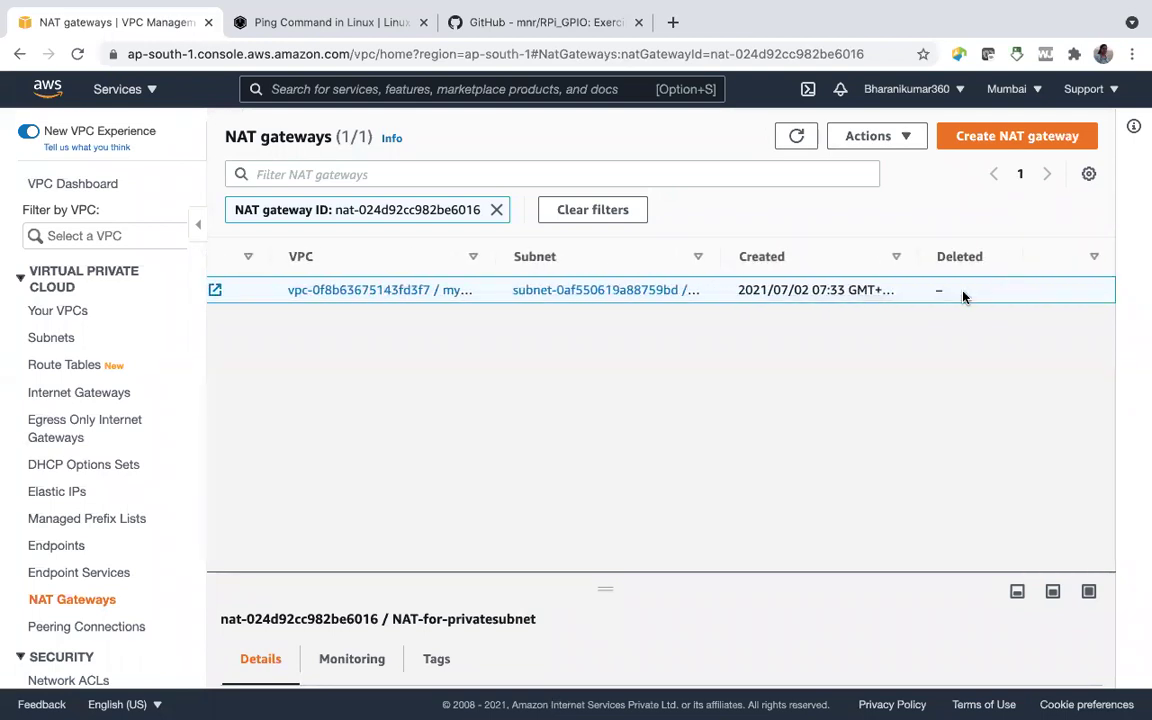
click(125, 90)
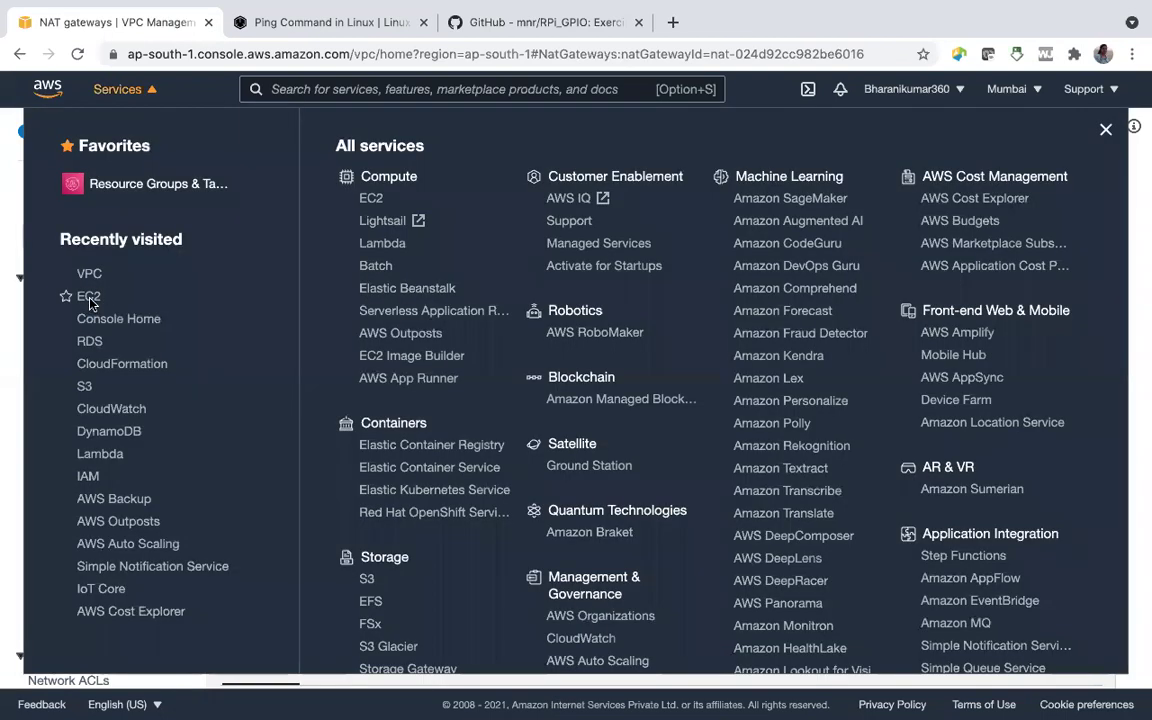
click(87, 300)
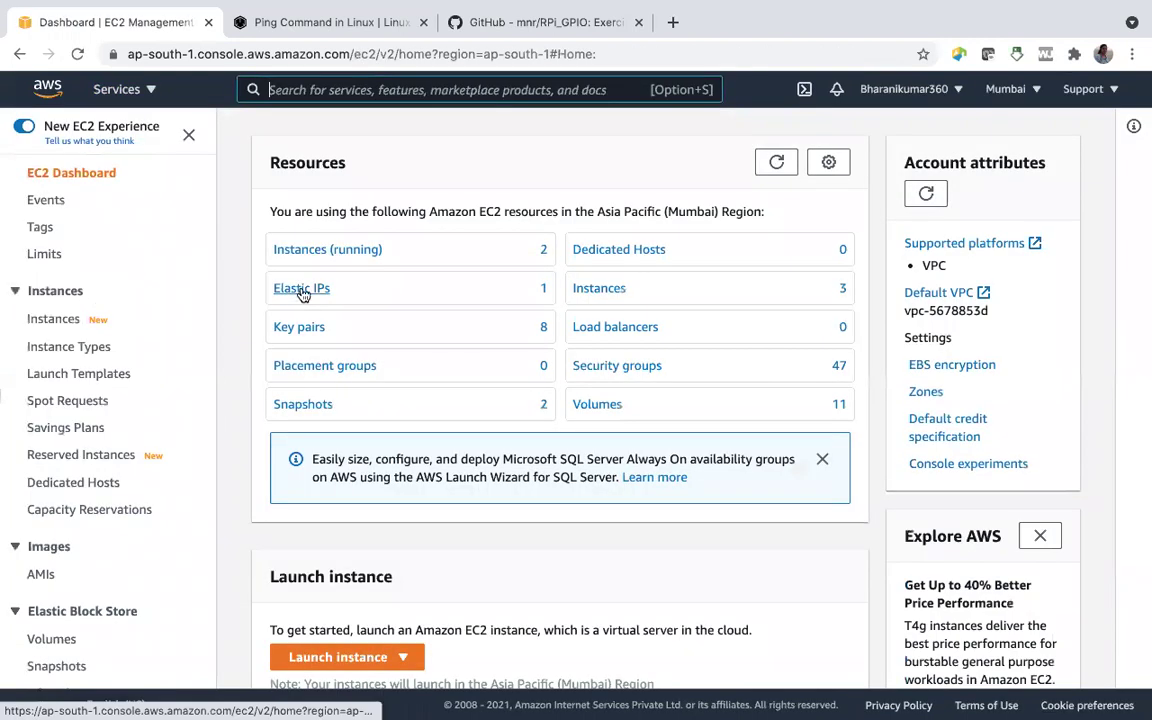
click(300, 250)
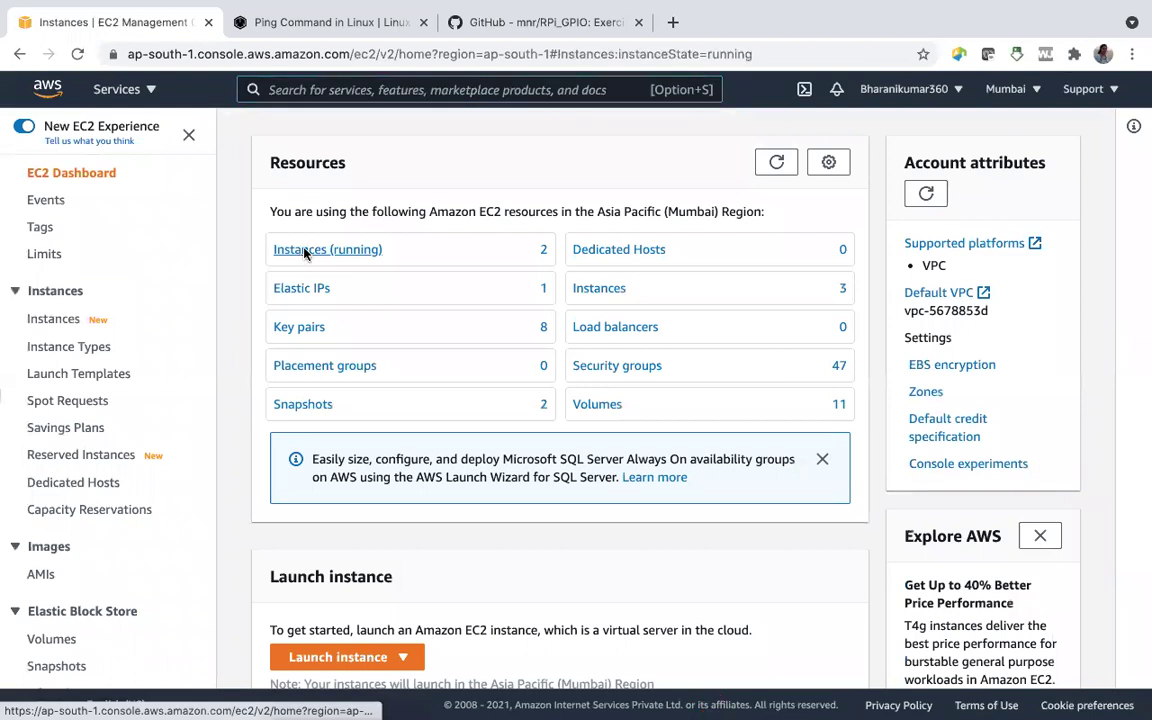
click(305, 243)
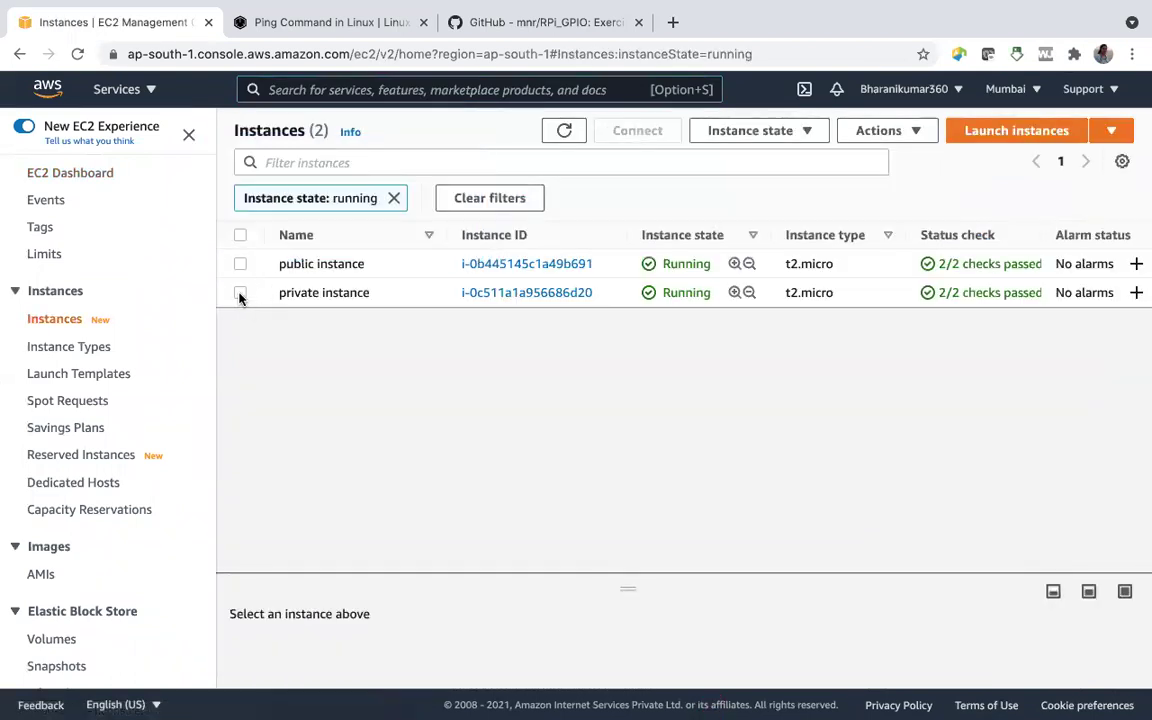
Reboot the instance named private instance.
click(240, 293)
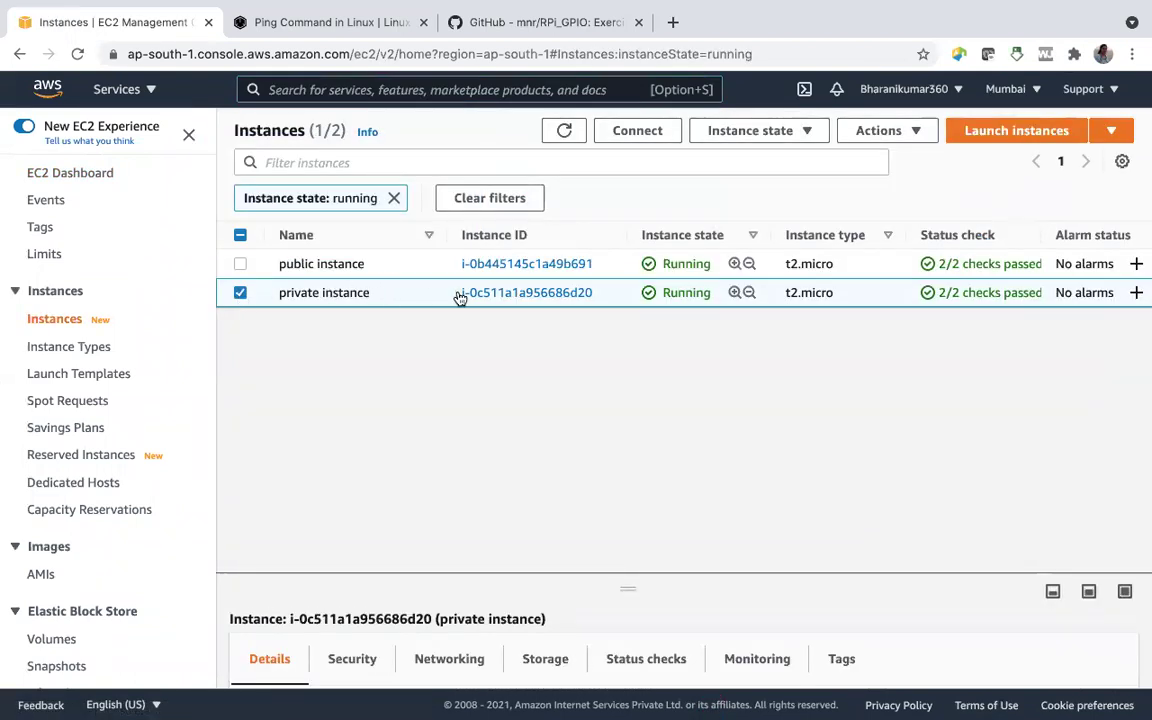
click(793, 134)
click(730, 213)
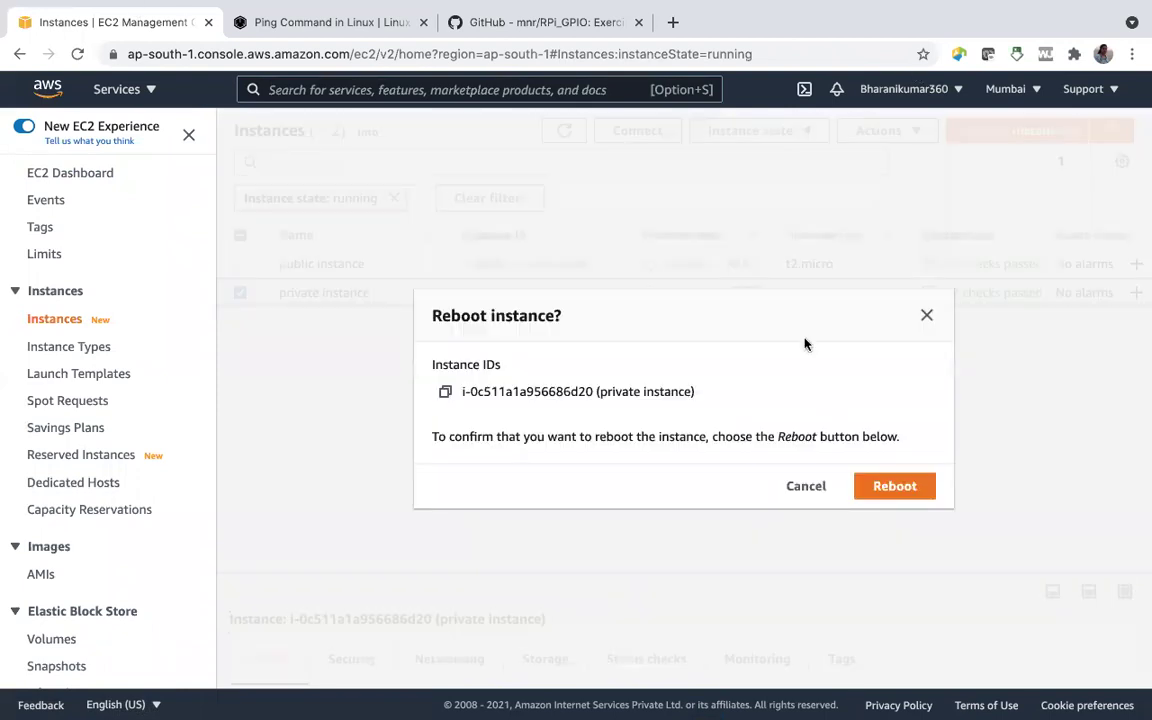
click(930, 490)
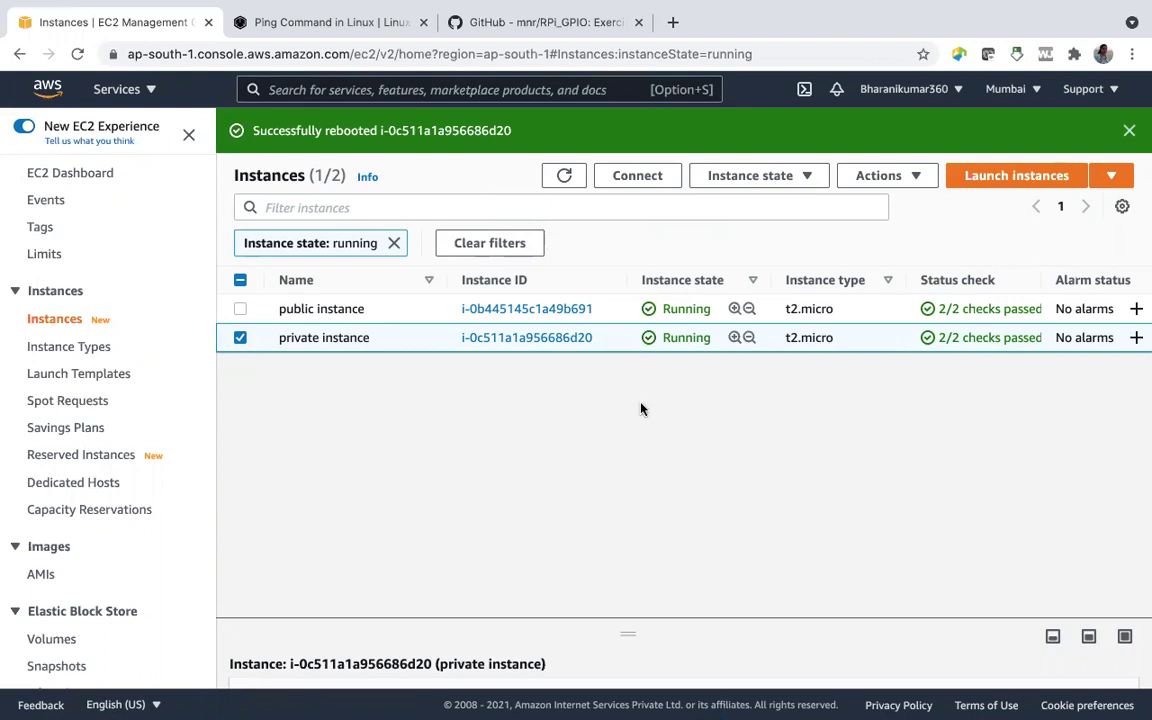
Reboot the private instance a second time, dismiss both notifications and refresh the instance list.
click(750, 176)
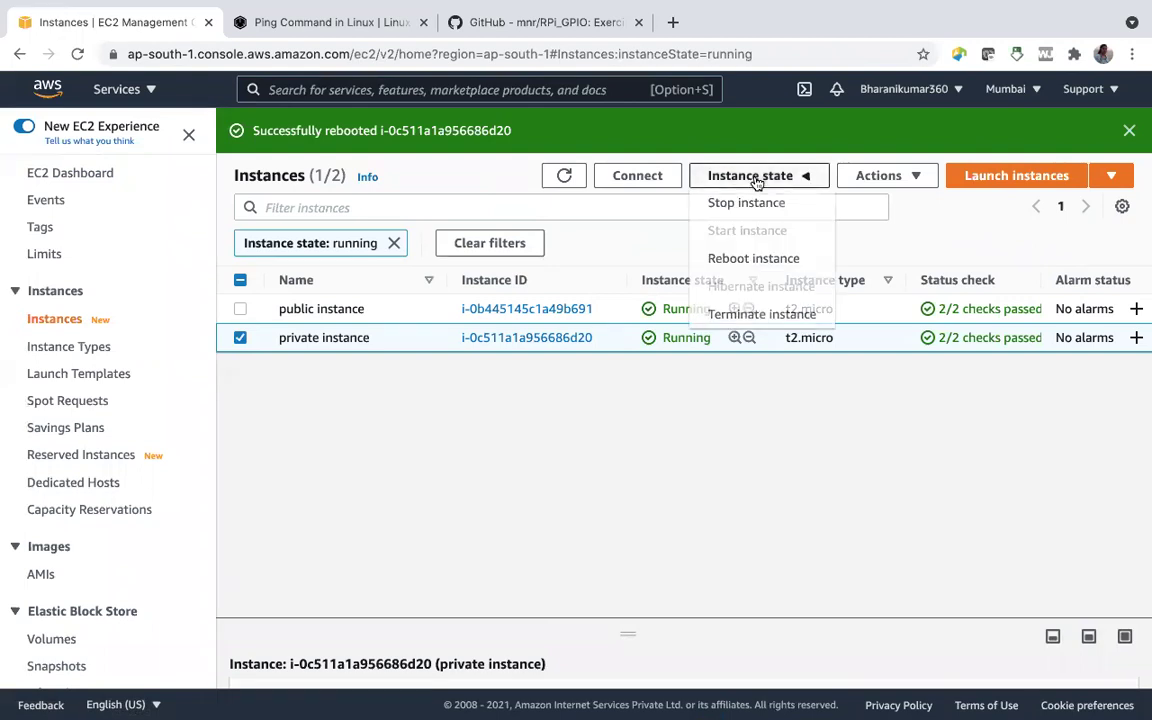
click(754, 259)
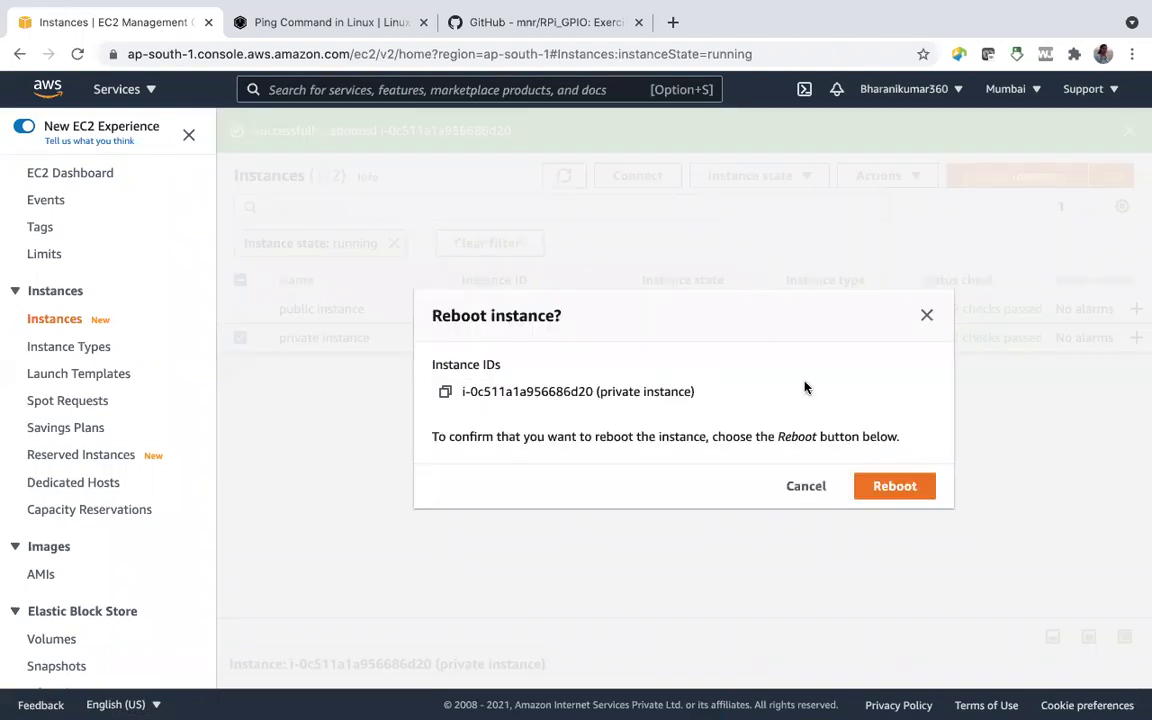
click(903, 497)
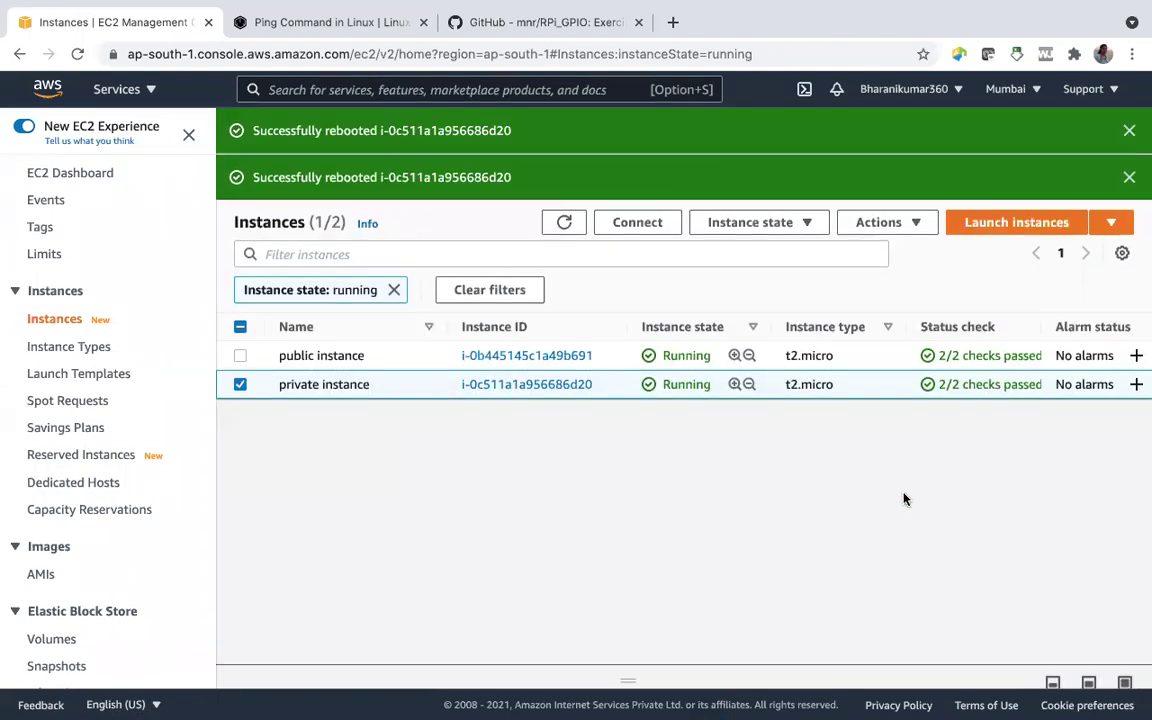
click(1129, 177)
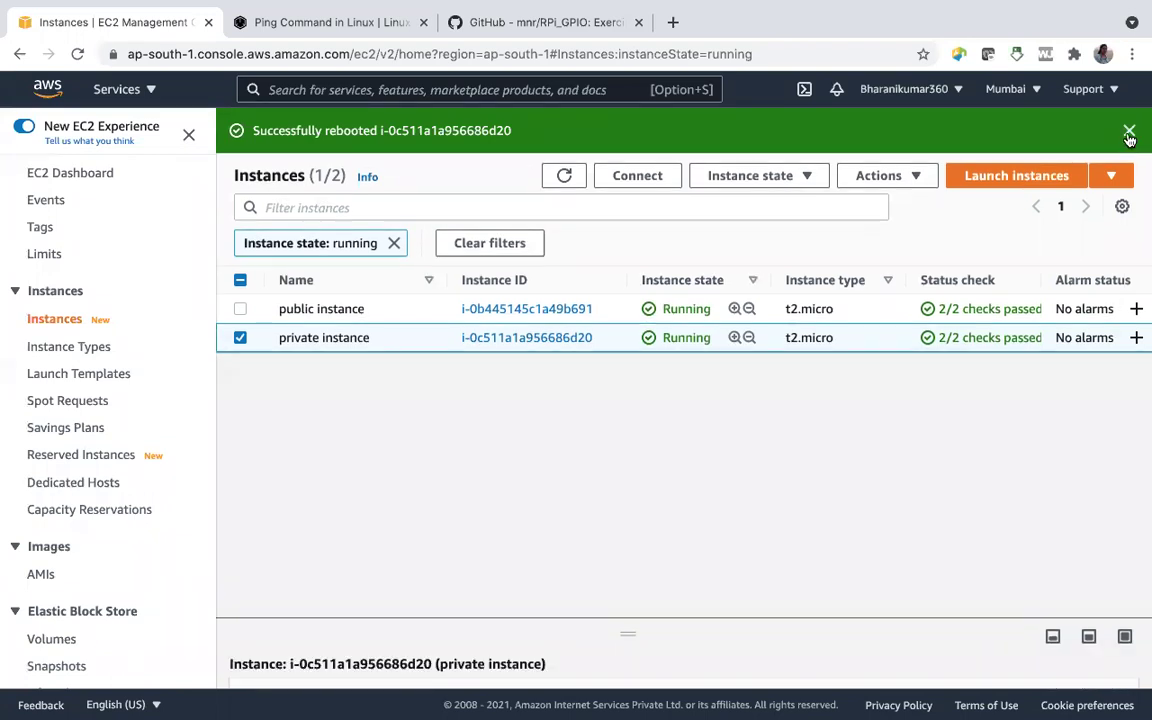
click(1129, 130)
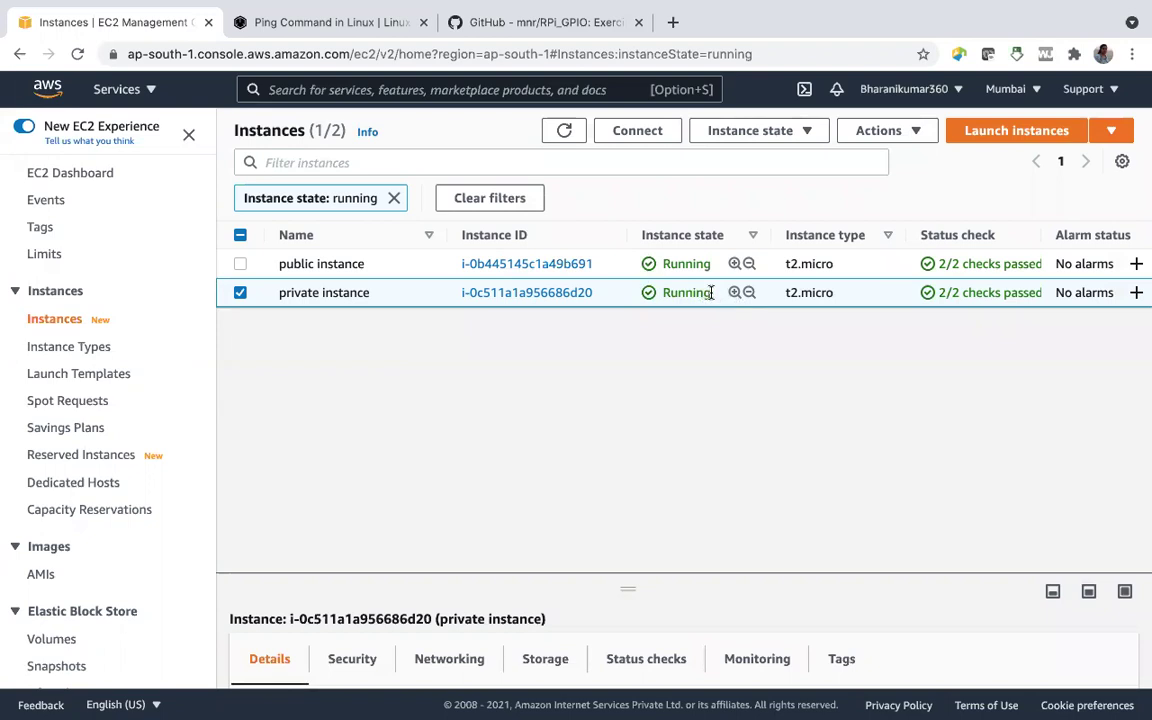
click(563, 130)
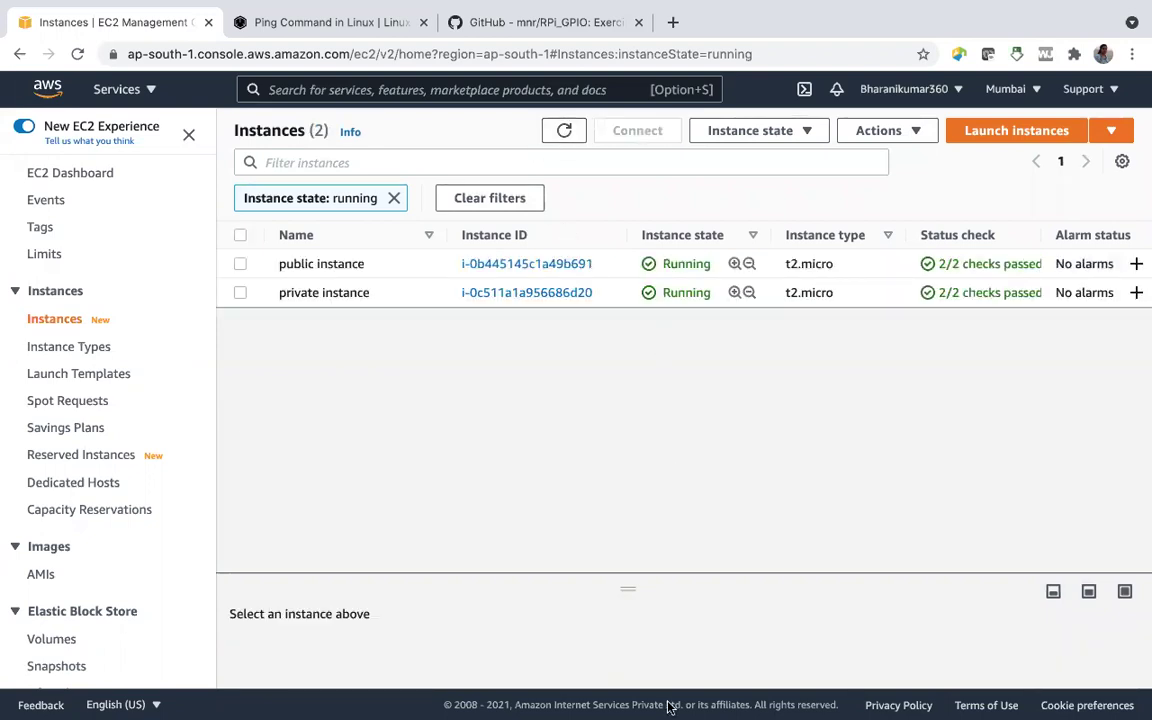
mouse_move(662, 706)
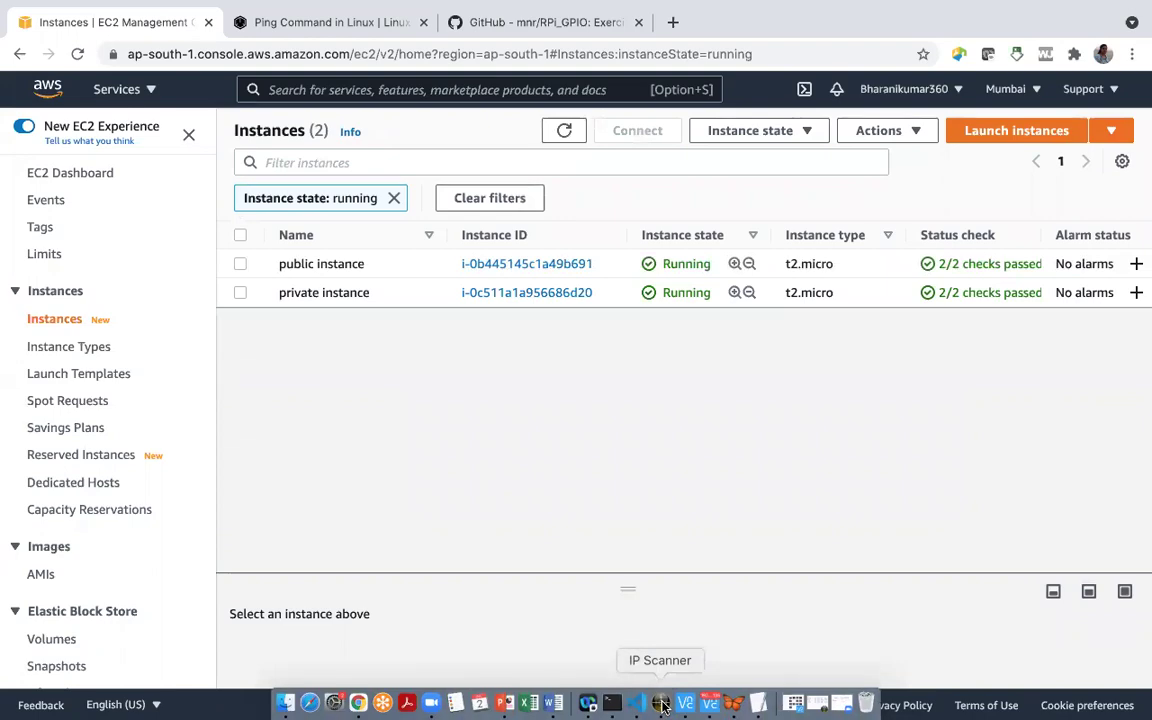
click(612, 706)
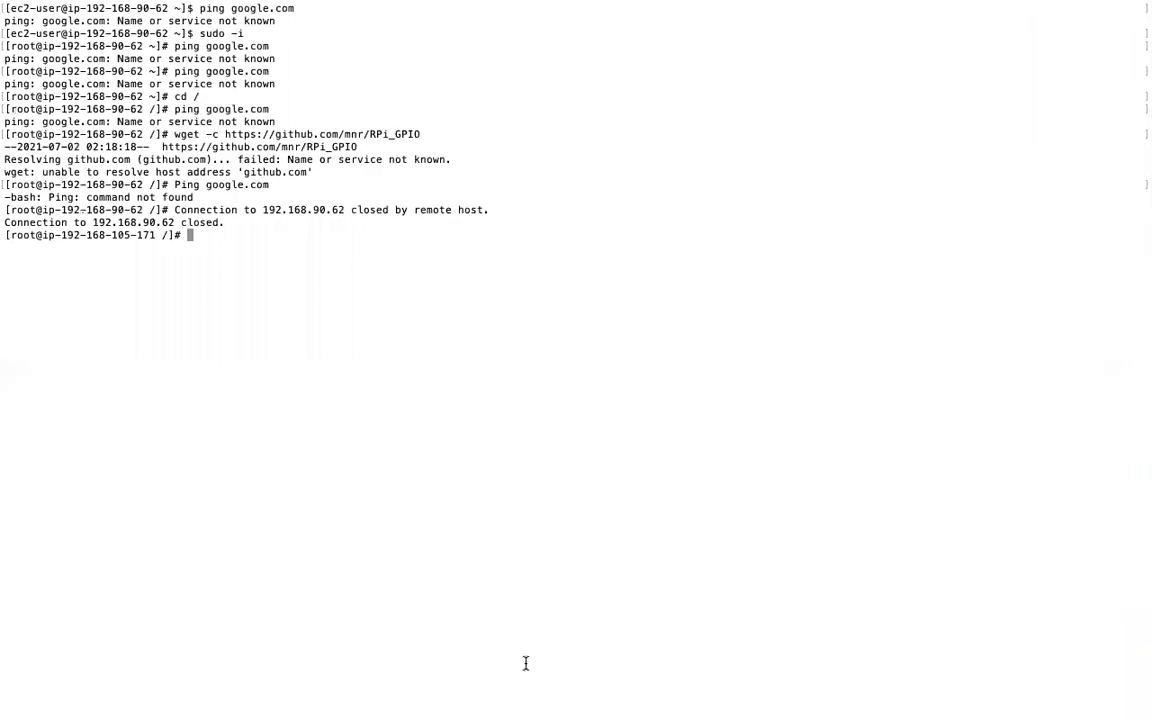
text(ping google.com)
key(Return)
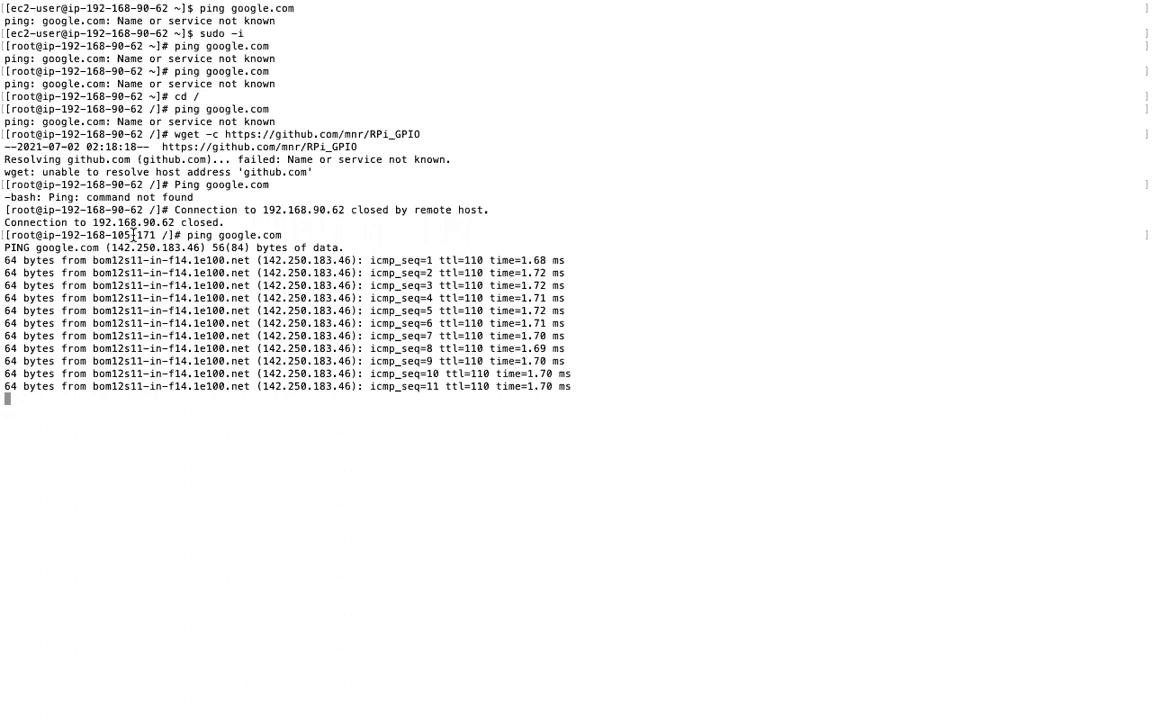
drag(62, 234, 226, 222)
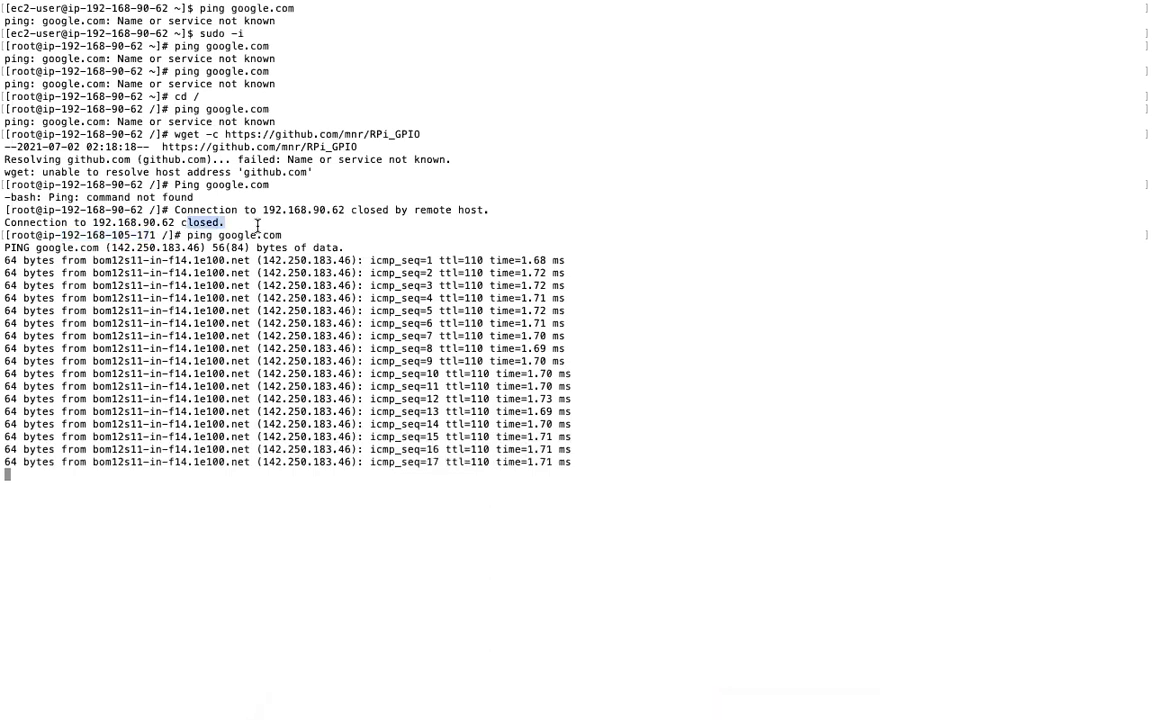
key(ctrl+c)
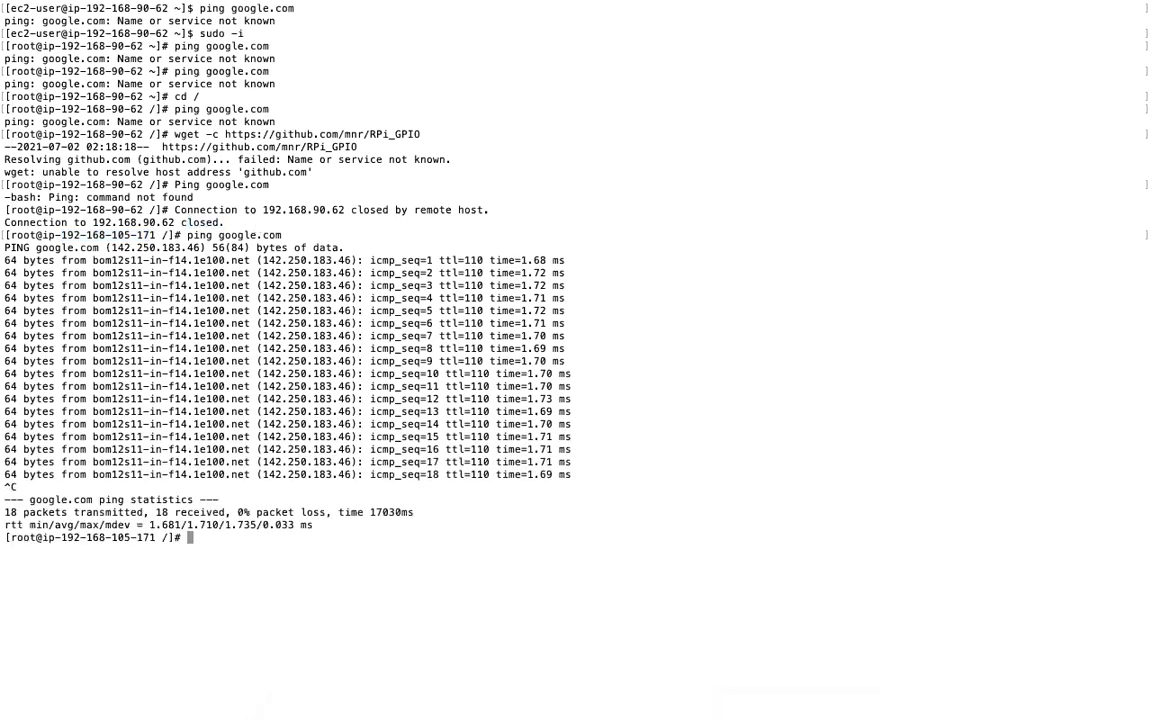
key(Up)
key(Up)
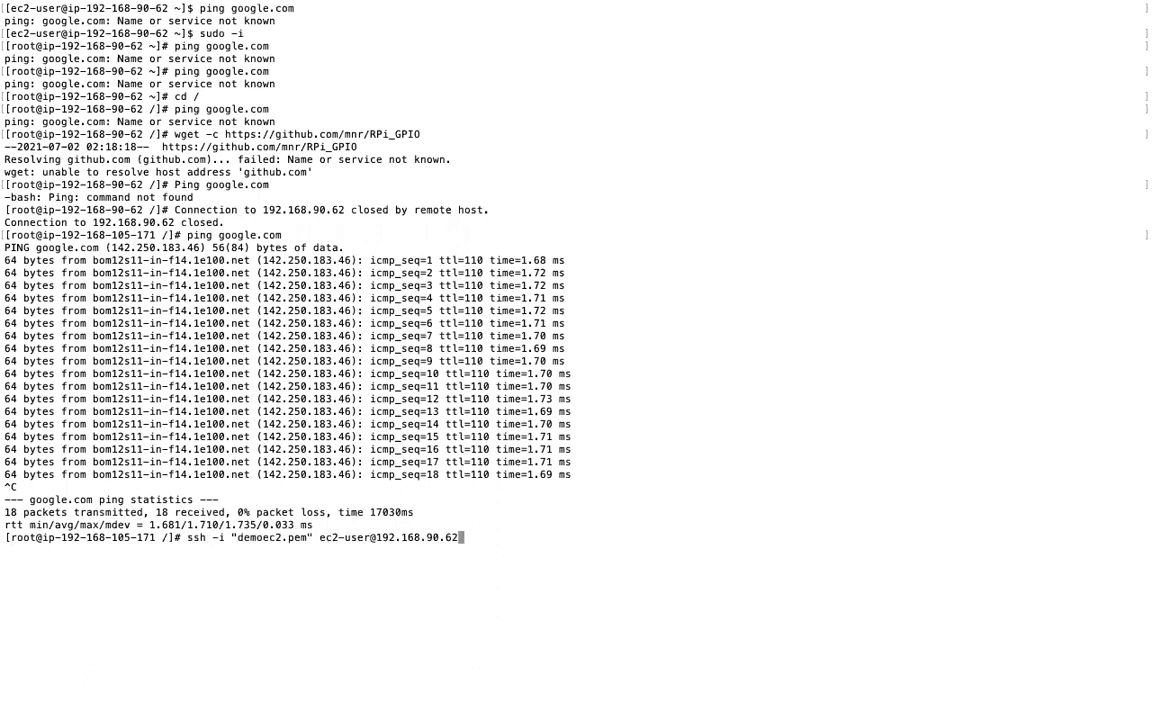
key(Return)
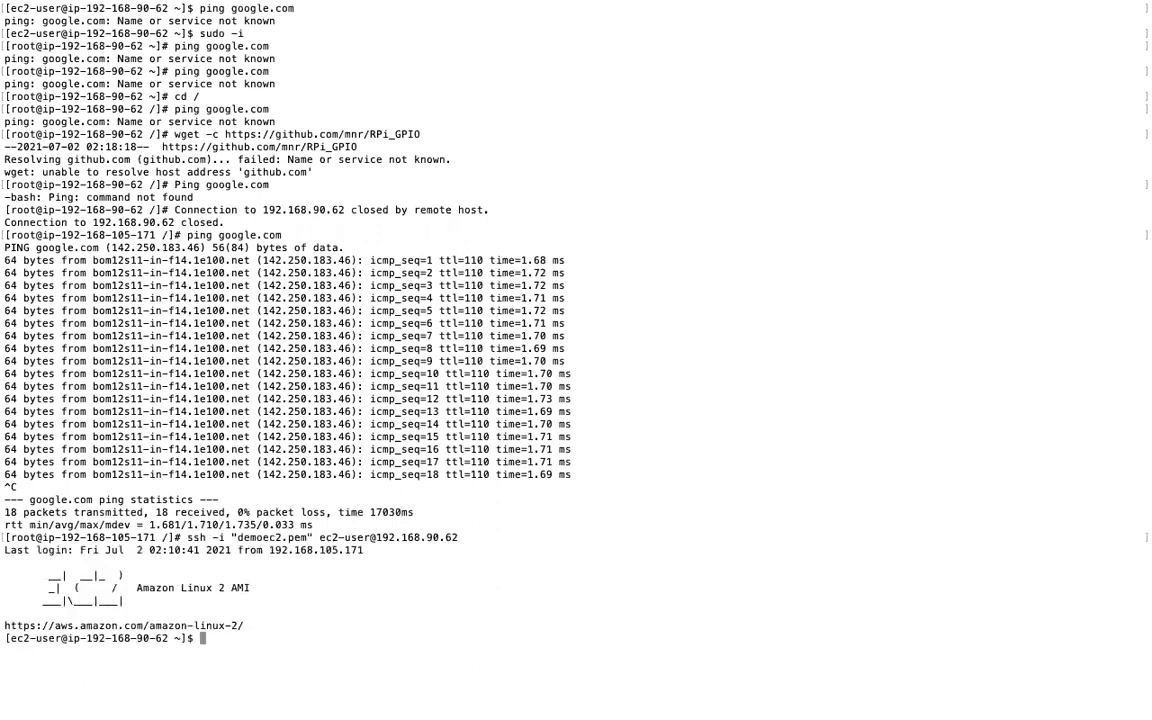
text(ping google.com)
key(Return)
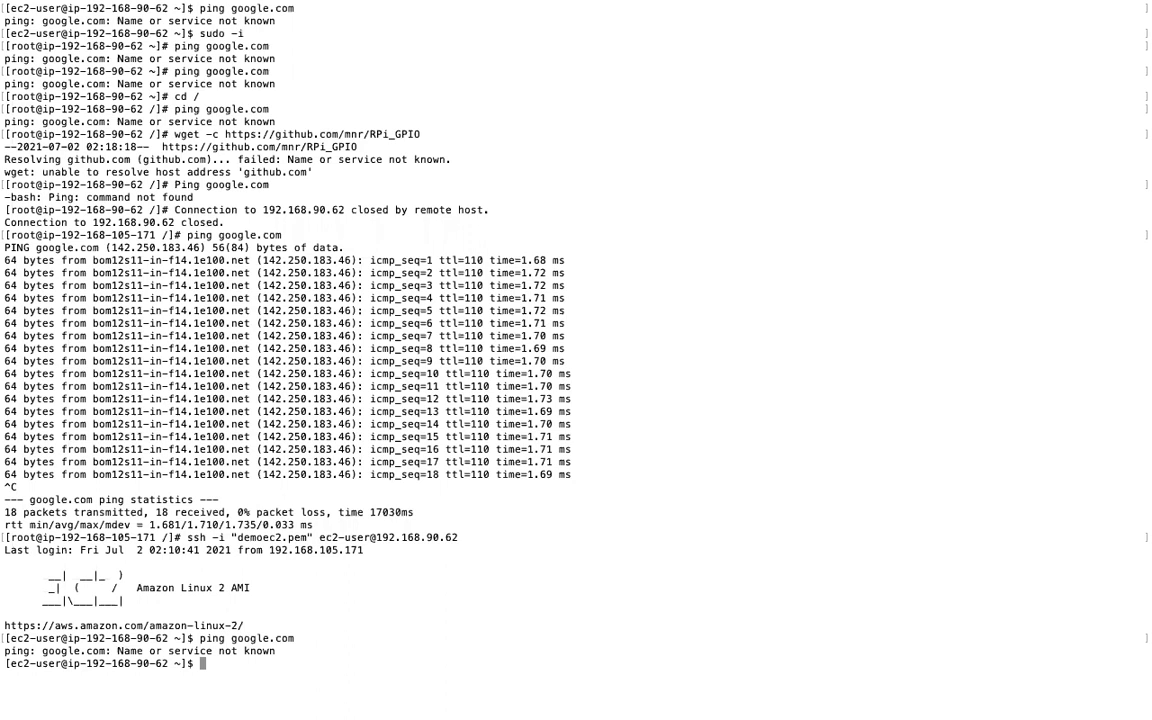
mouse_move(540, 706)
key(Up)
key(Up)
key(Down)
key(Up)
key(Up)
key(BackSpace)
key(BackSpace)
key(BackSpace)
key(BackSpace)
key(BackSpace)
key(BackSpace)
key(BackSpace)
text(wget -c http://)
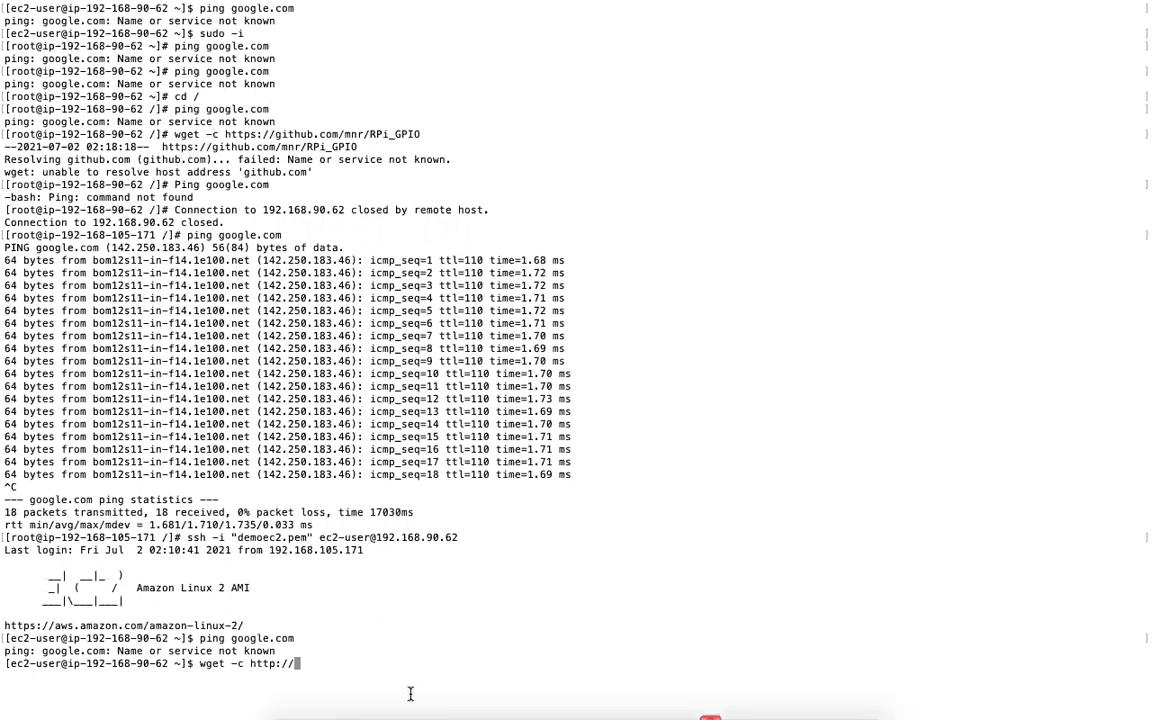
text(githu)
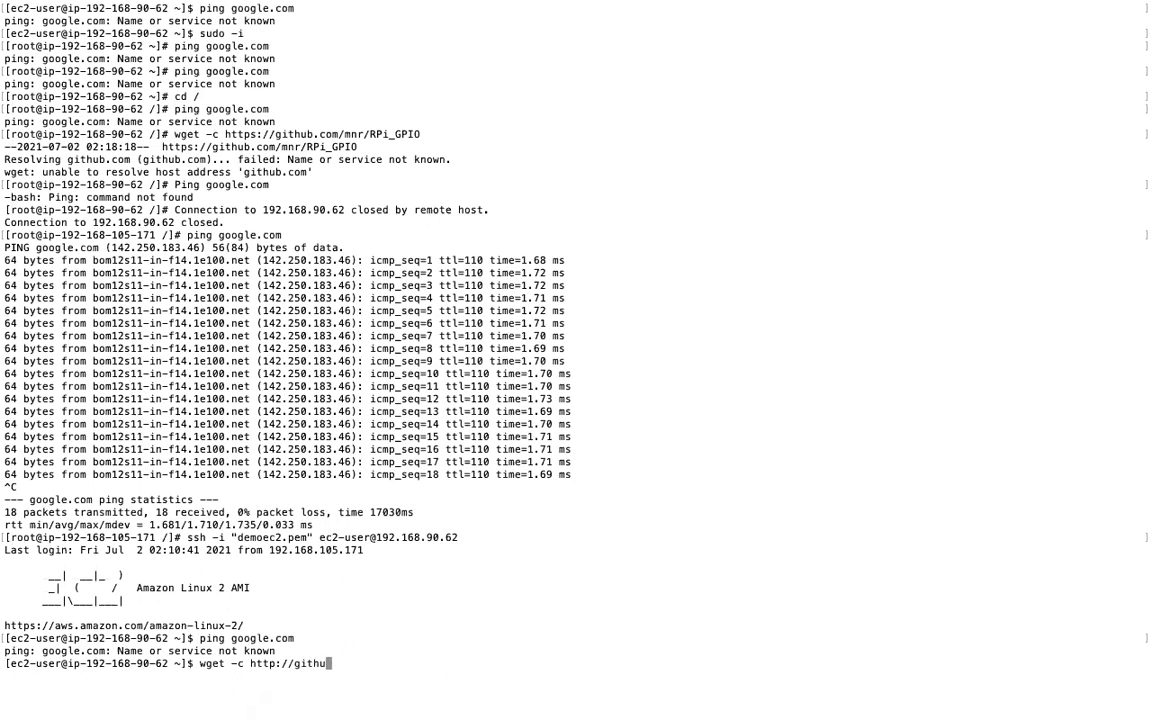
text(b.com/mnr/RPi_GPIO)
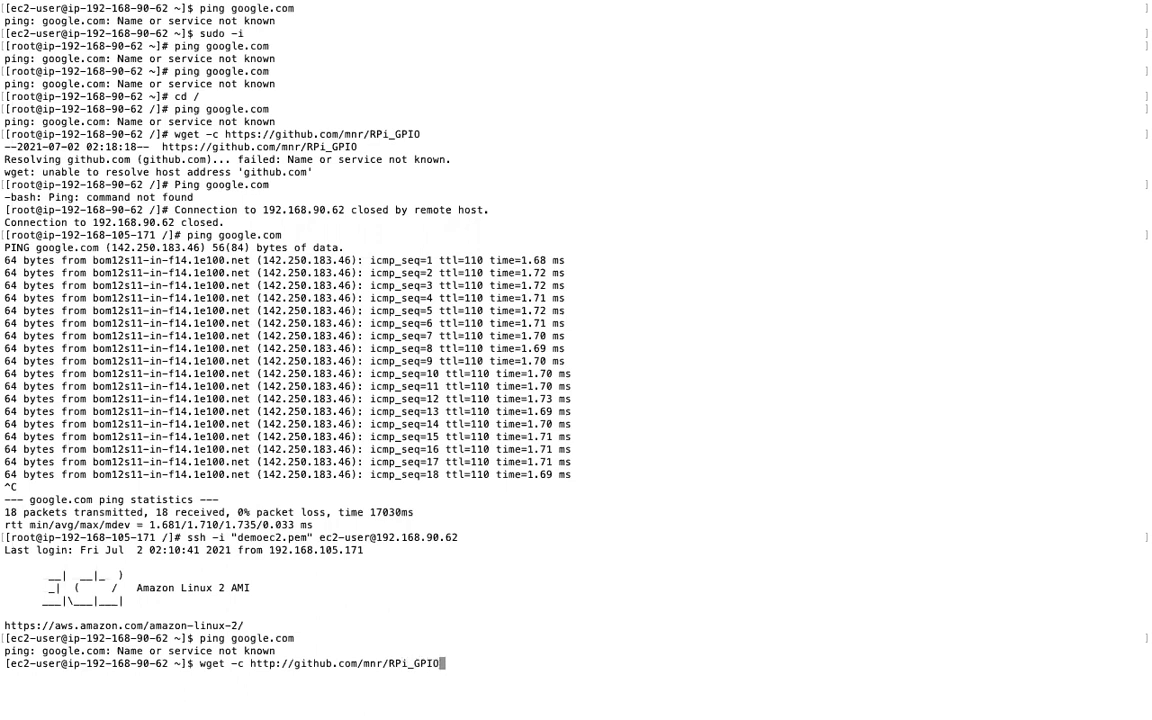
key(Return)
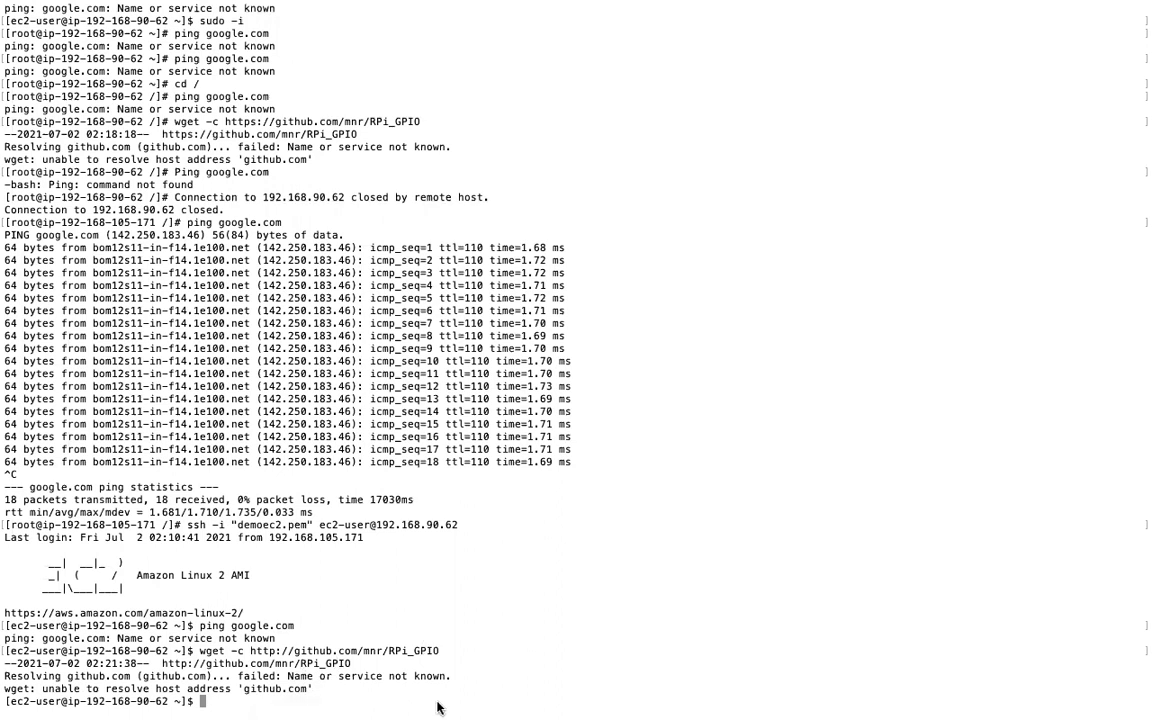
mouse_move(440, 706)
drag(67, 676, 197, 676)
drag(290, 676, 446, 676)
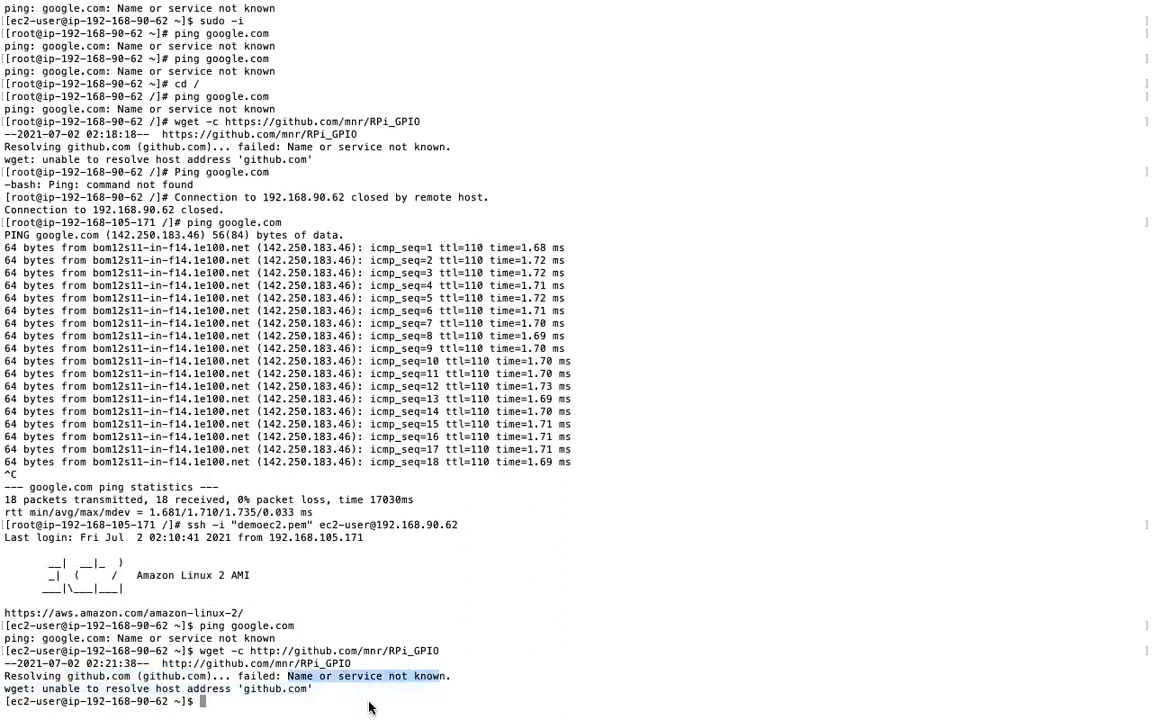
In Chrome, open the private instance's summary, review its details and examine its security group's inbound rules.
click(359, 704)
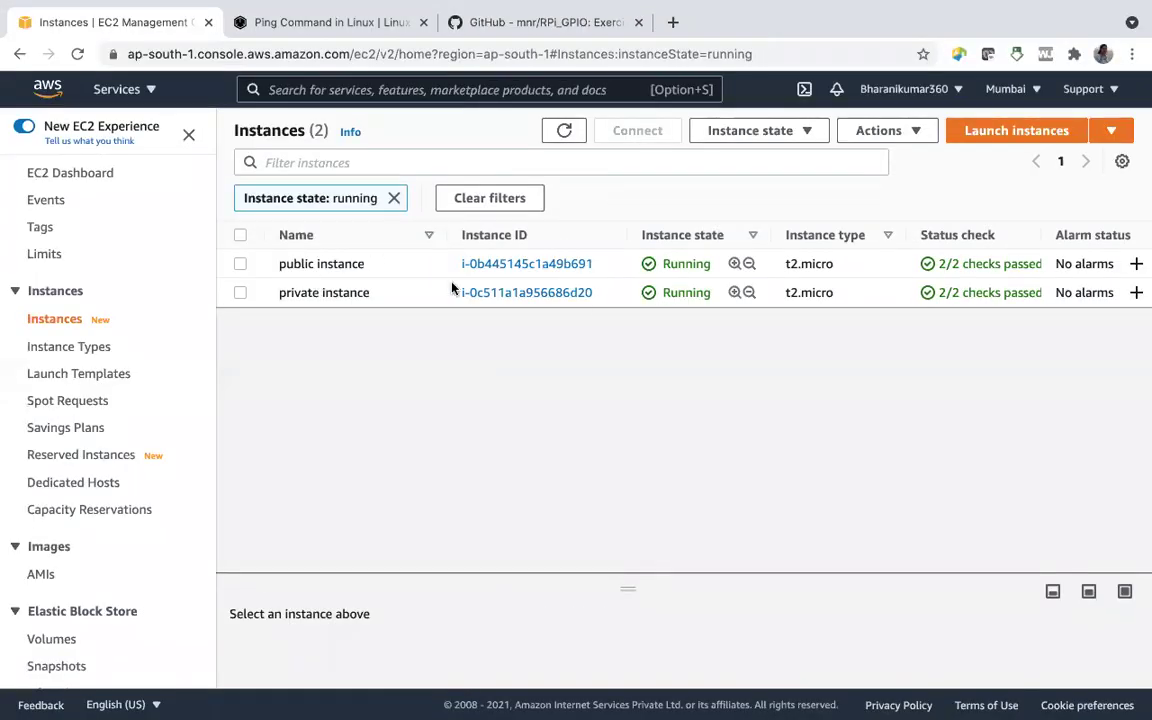
click(480, 294)
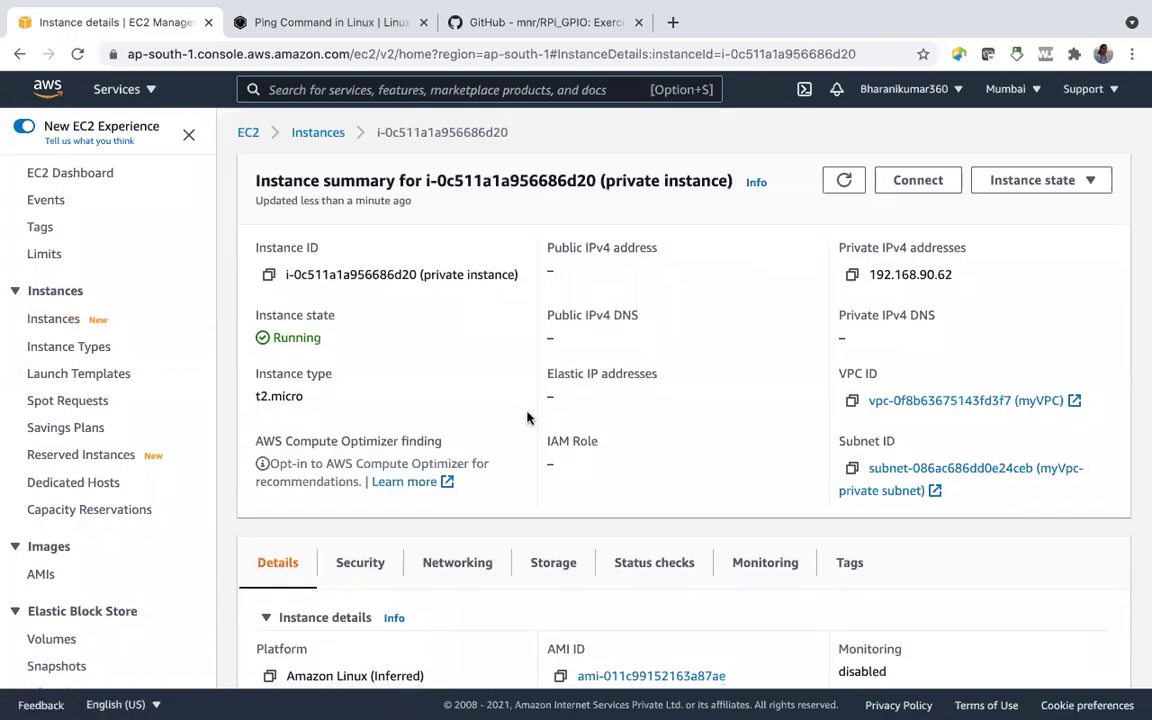
scroll(742, 503, down, 3)
scroll(742, 503, down, 5)
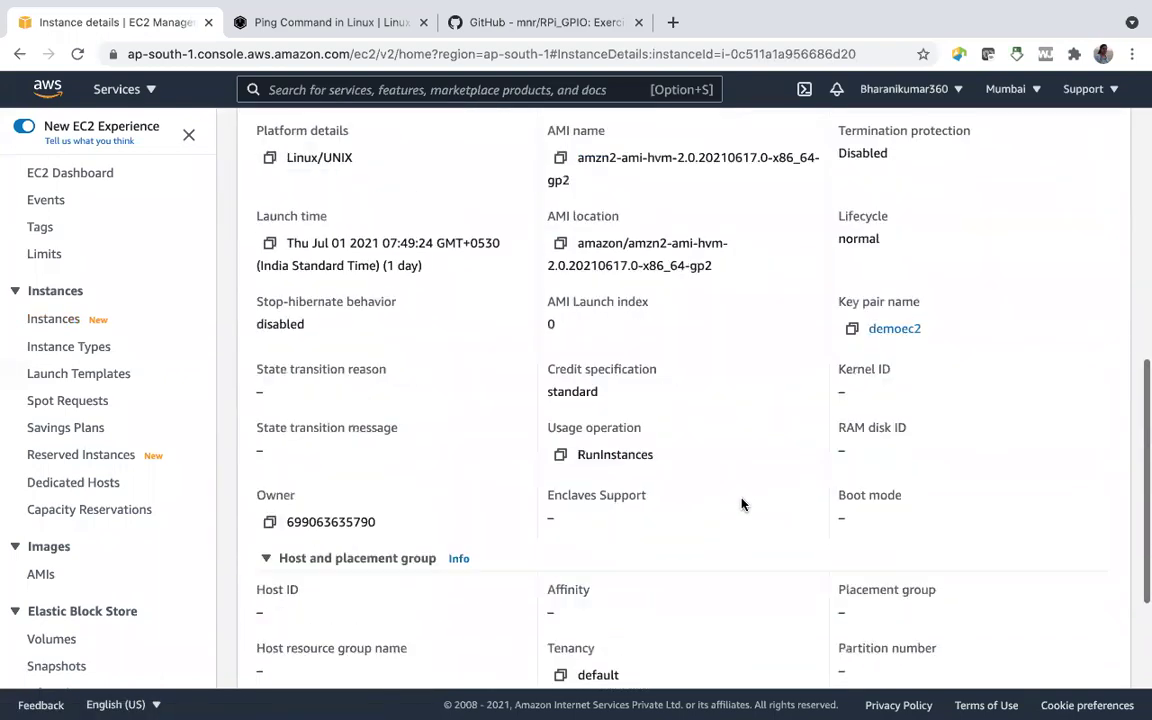
scroll(742, 503, up, 2)
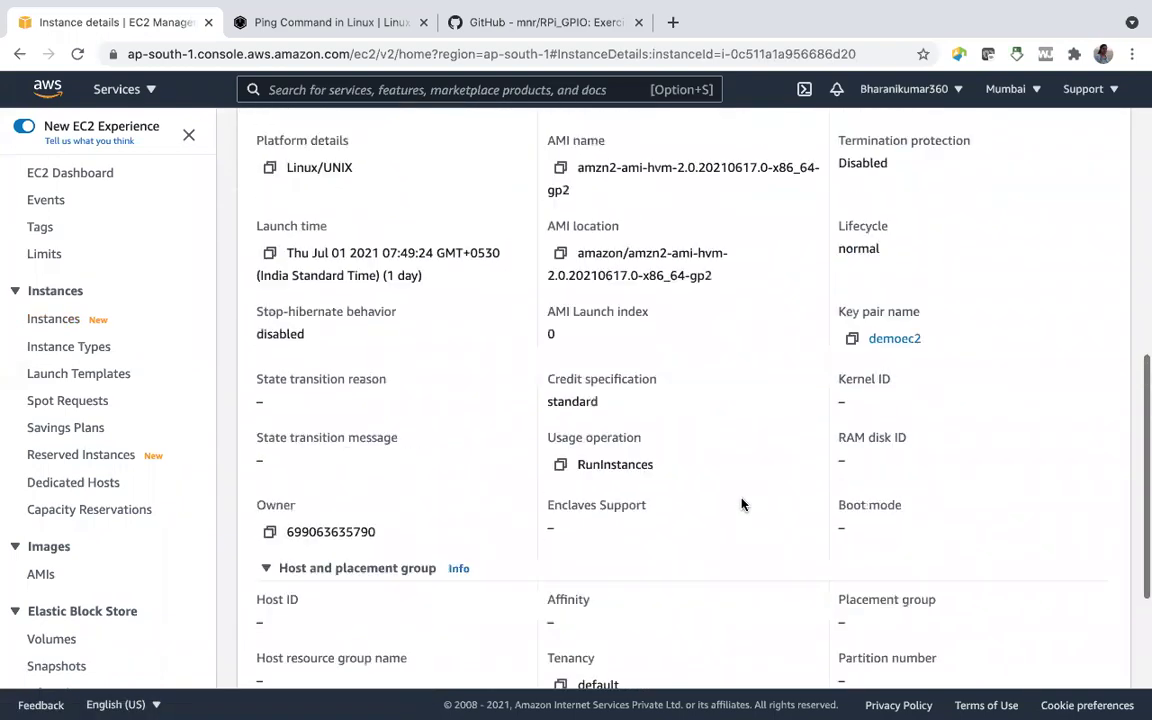
scroll(742, 503, up, 1)
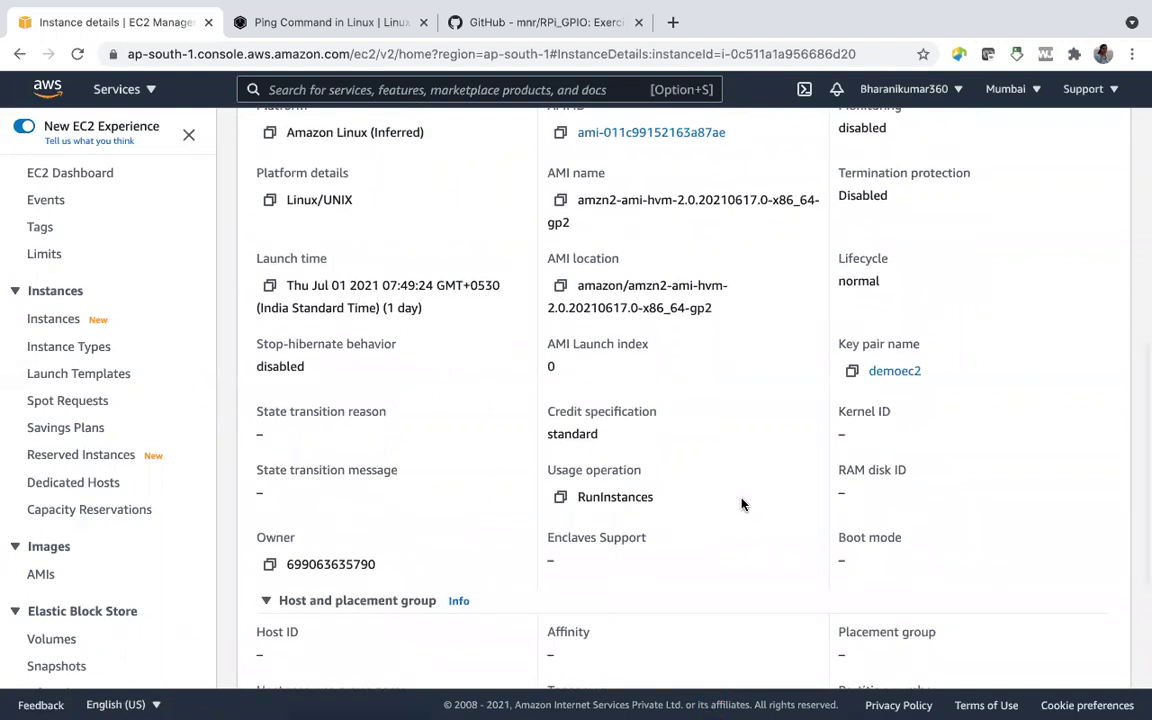
scroll(527, 411, up, 3)
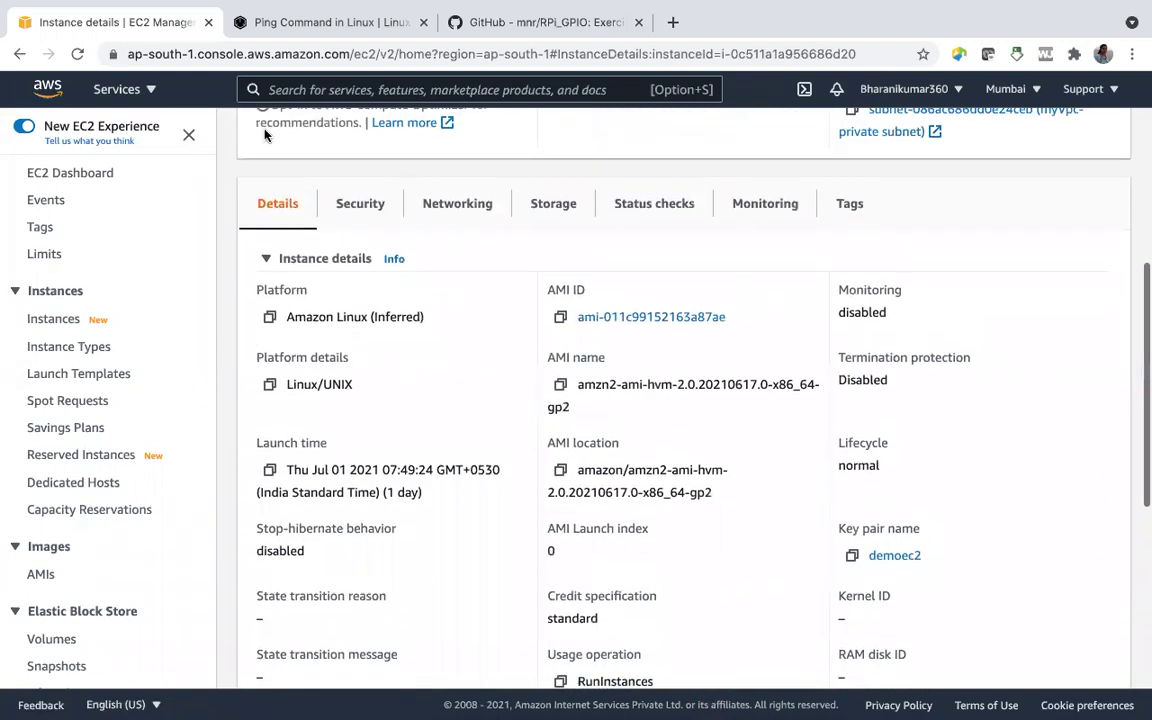
click(358, 196)
scroll(343, 355, down, 2)
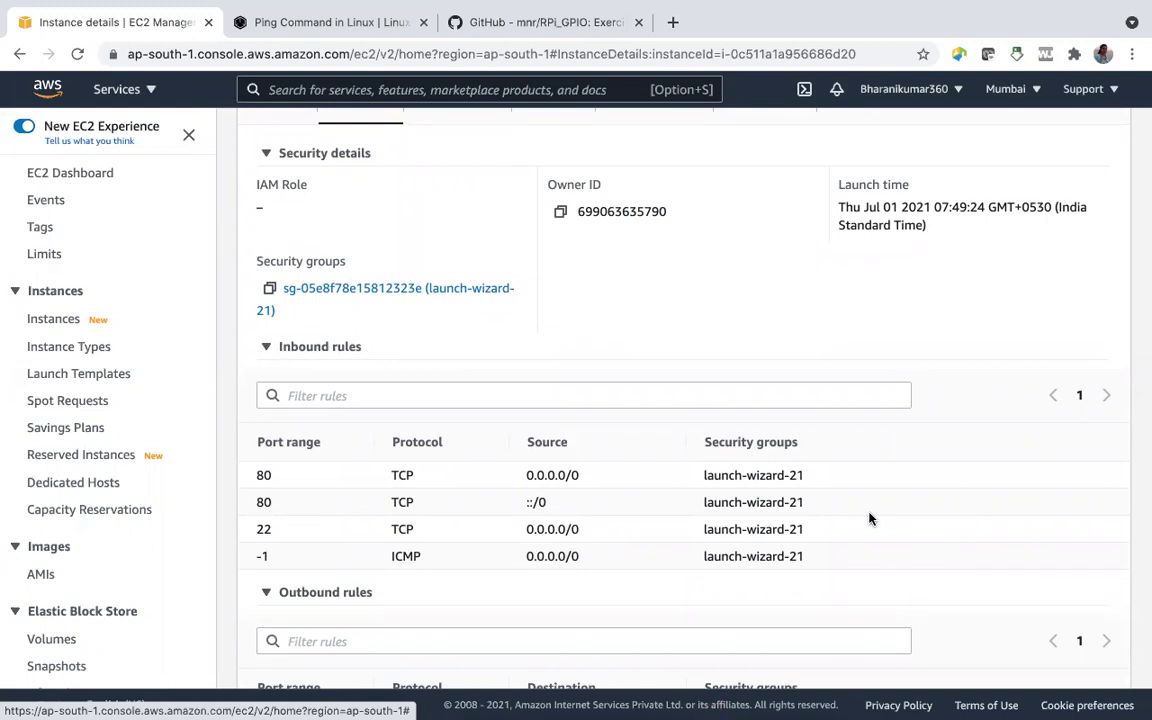
Examine the outbound rules of the private instance's security group and return to its instance summary.
scroll(503, 457, down, 2)
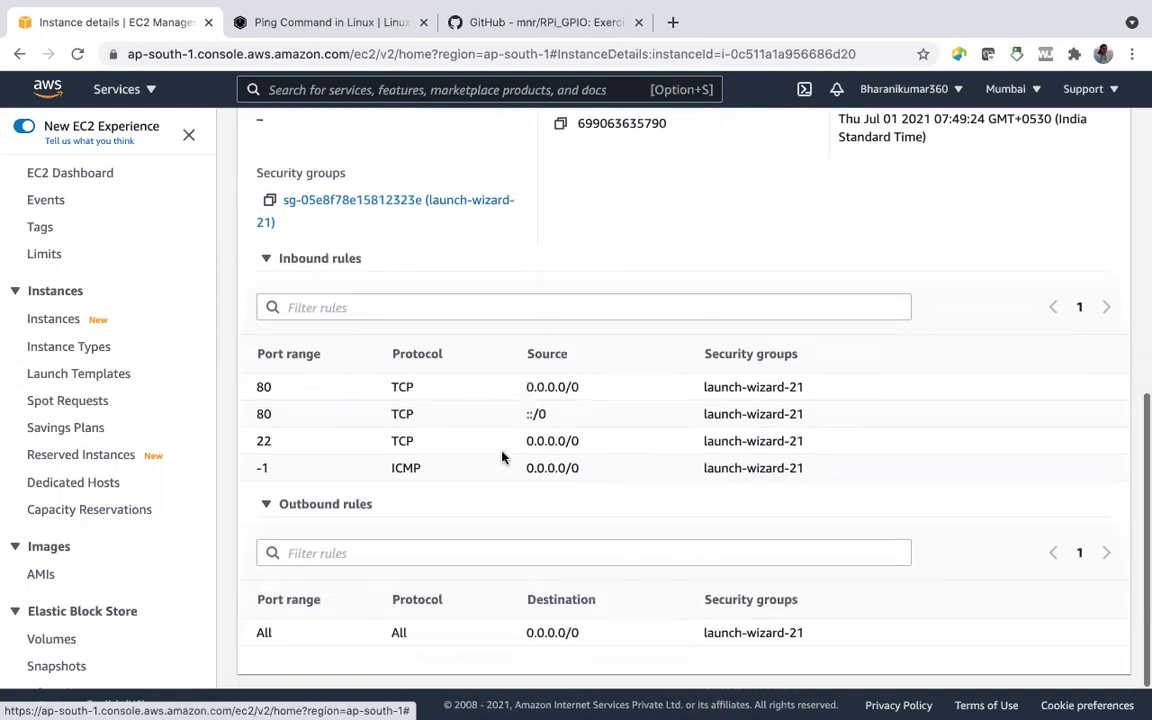
scroll(503, 457, down, 1)
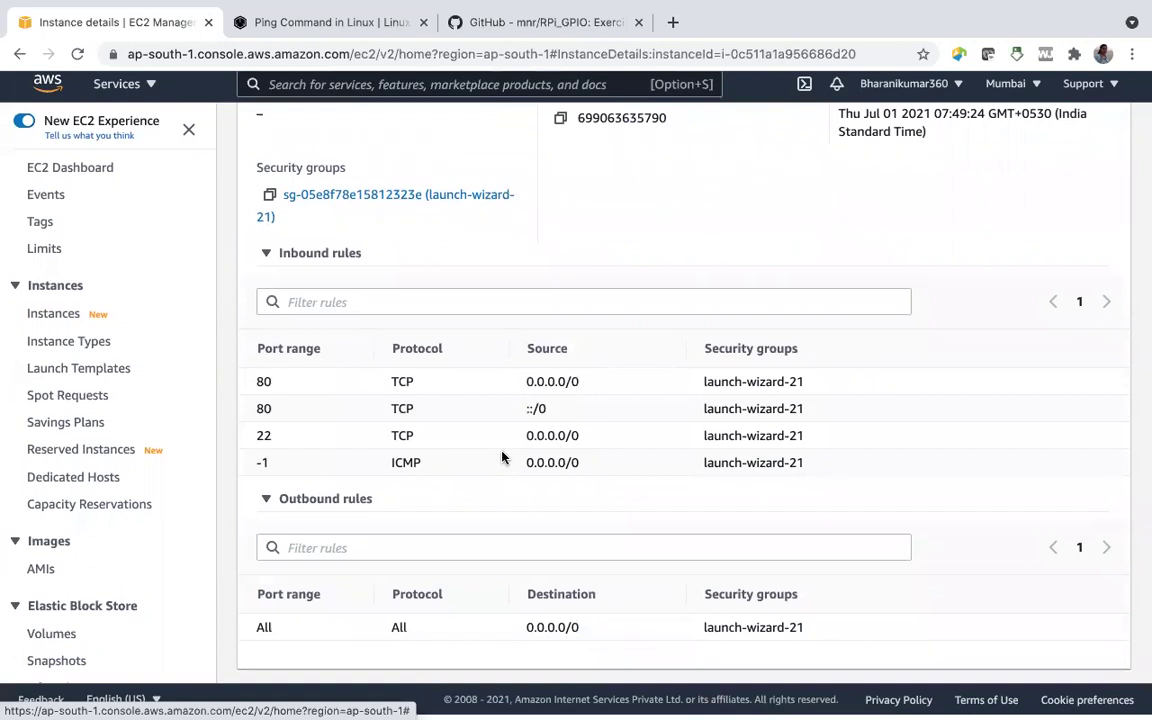
scroll(503, 457, up, 10)
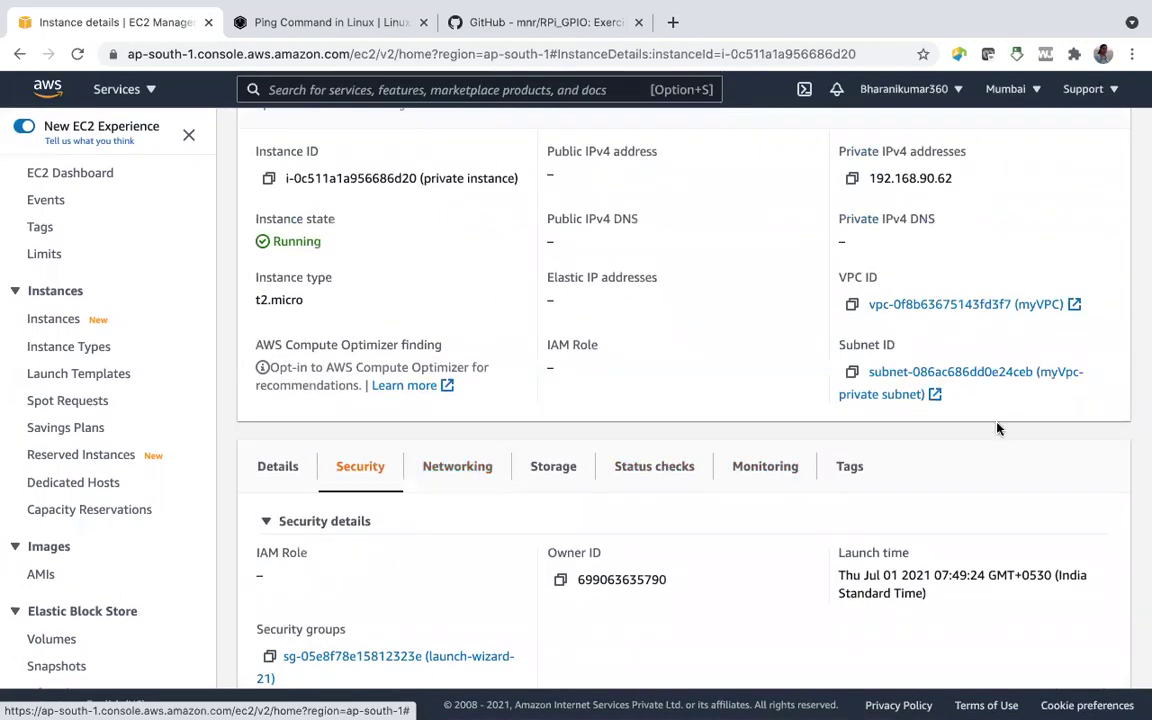
Open the private instance's subnet in the VPC console and follow its route table link.
click(905, 381)
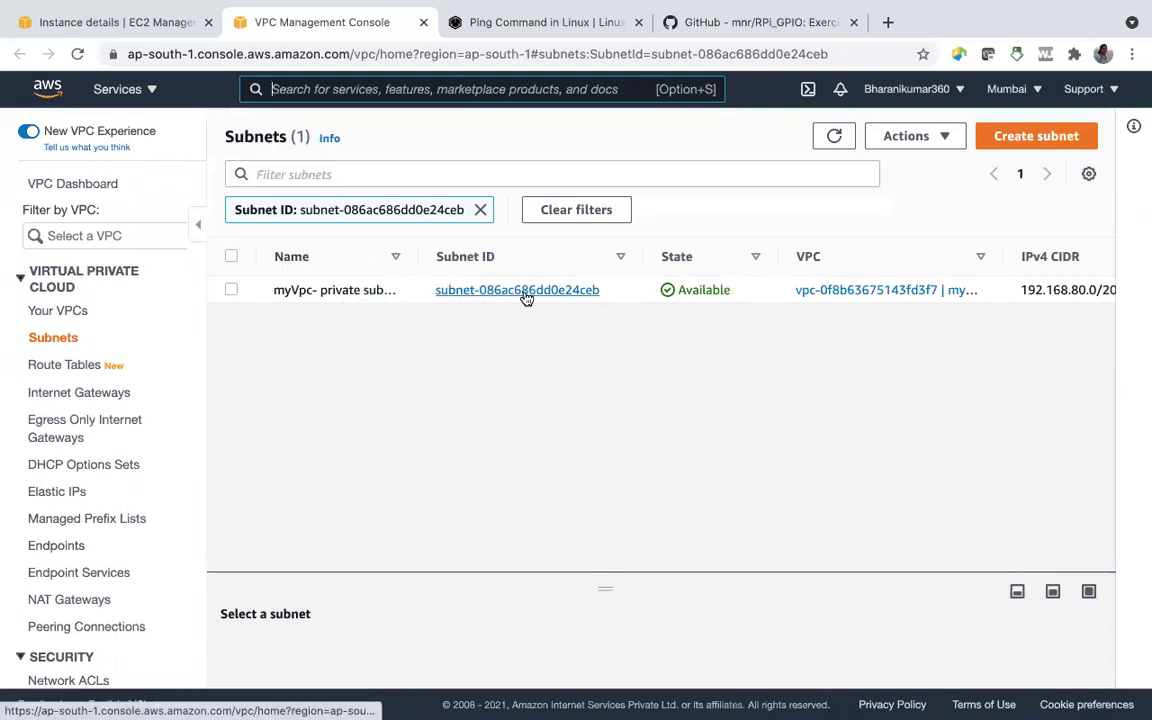
scroll(816, 300, right, 3)
scroll(816, 302, right, 10)
scroll(816, 302, right, 1)
scroll(816, 302, right, 1)
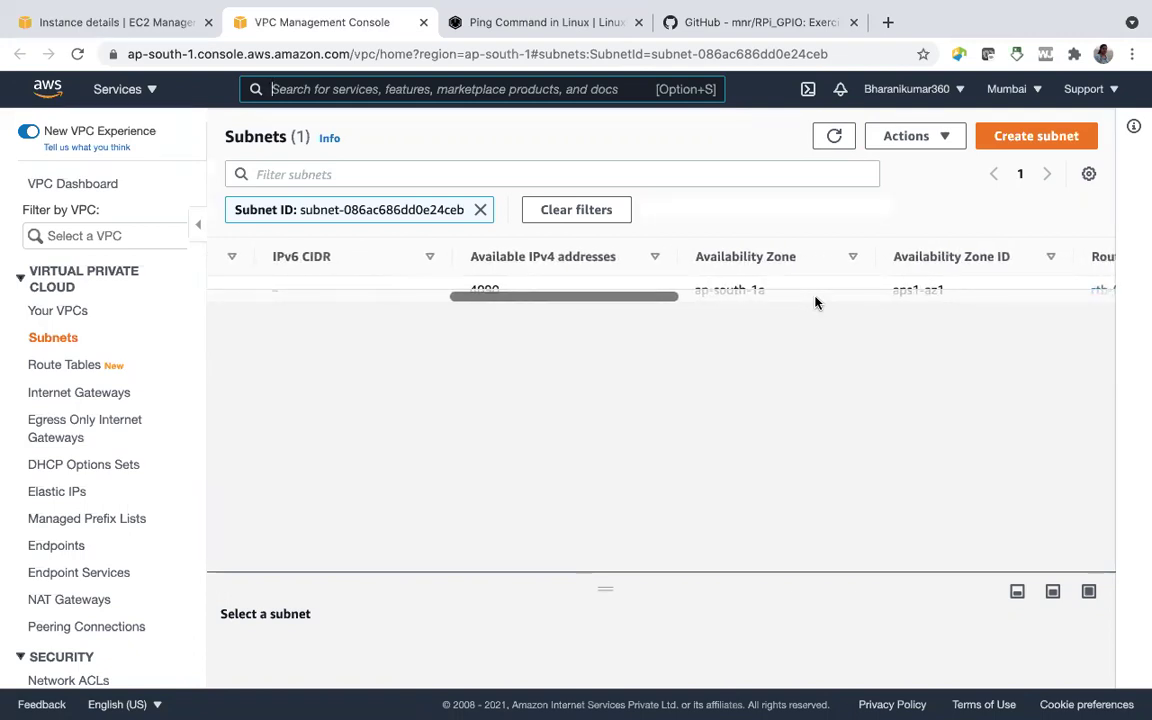
scroll(816, 302, right, 10)
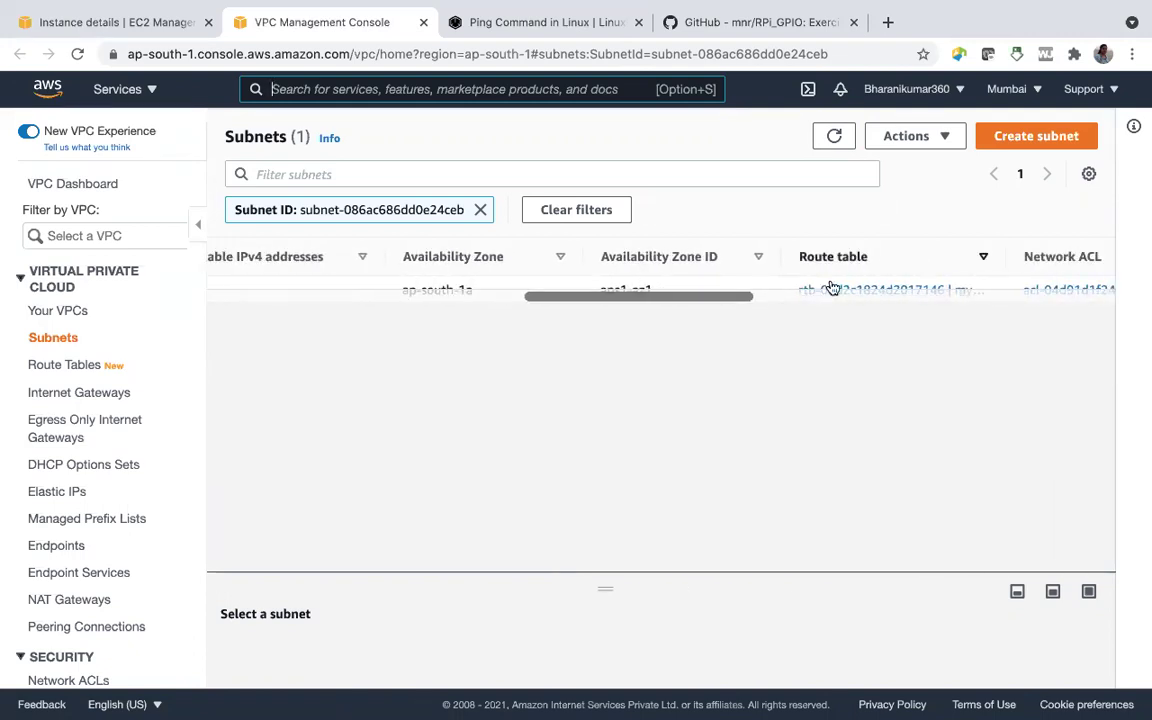
click(833, 291)
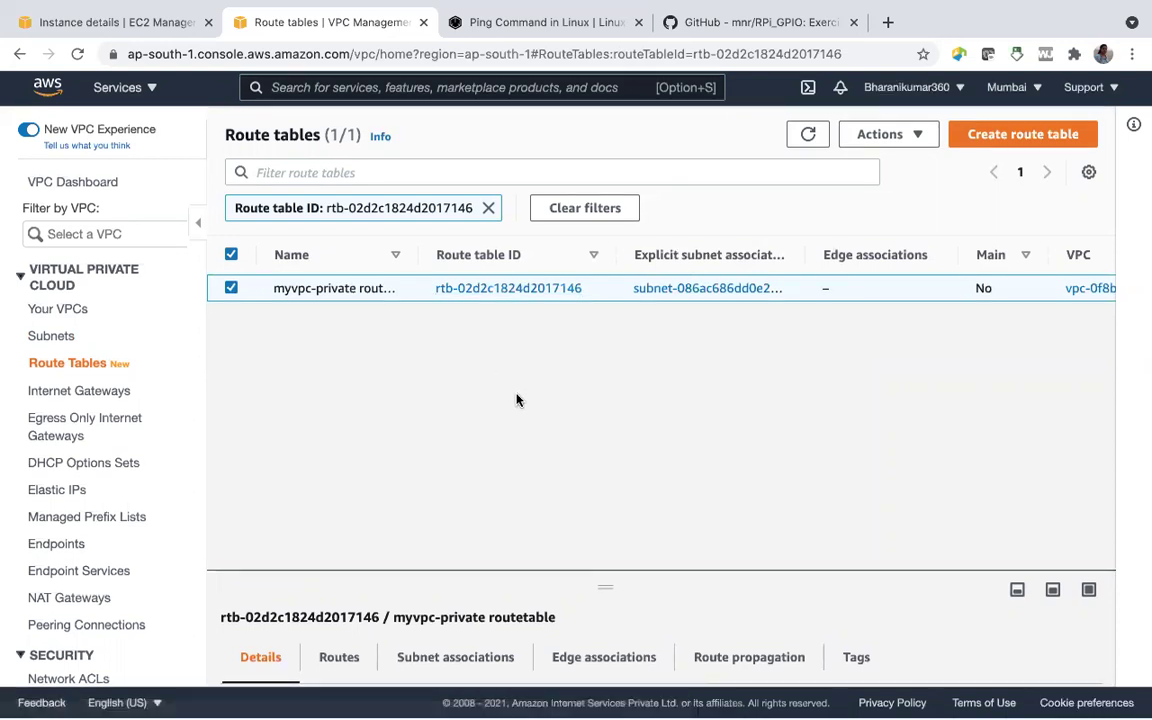
Enlarge the details of myvpc-private routetable and review its routes and explicit subnet associations.
scroll(482, 636, down, 1)
scroll(482, 636, down, 3)
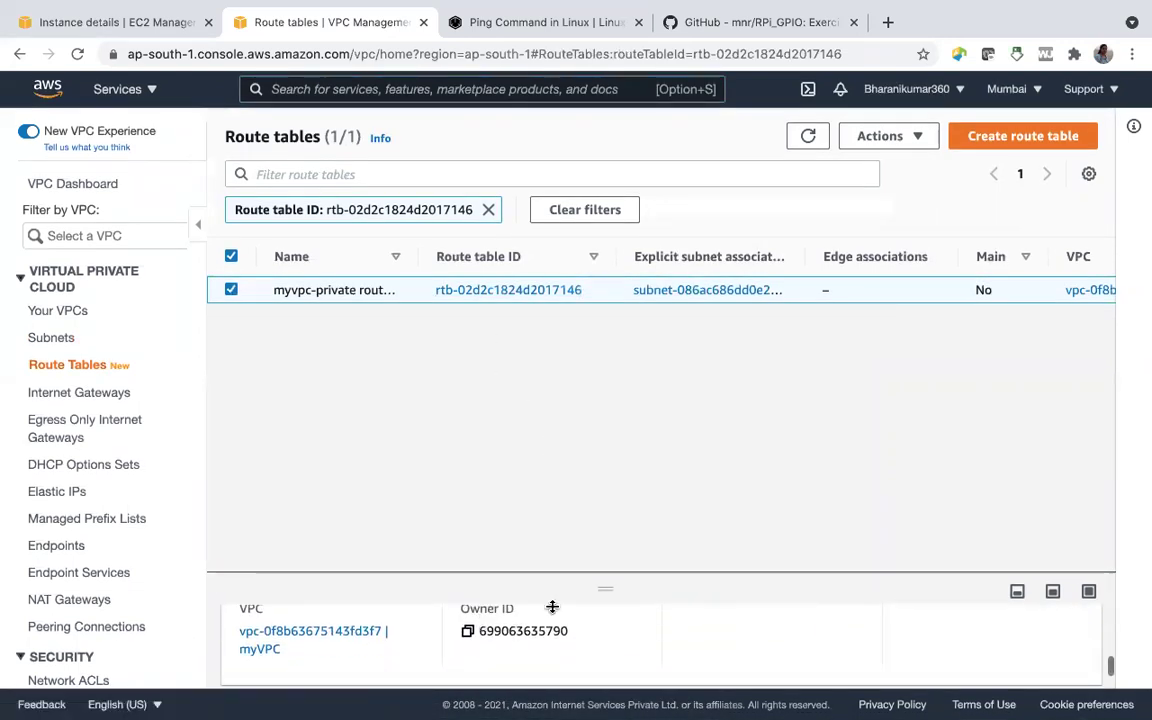
drag(599, 572, 604, 354)
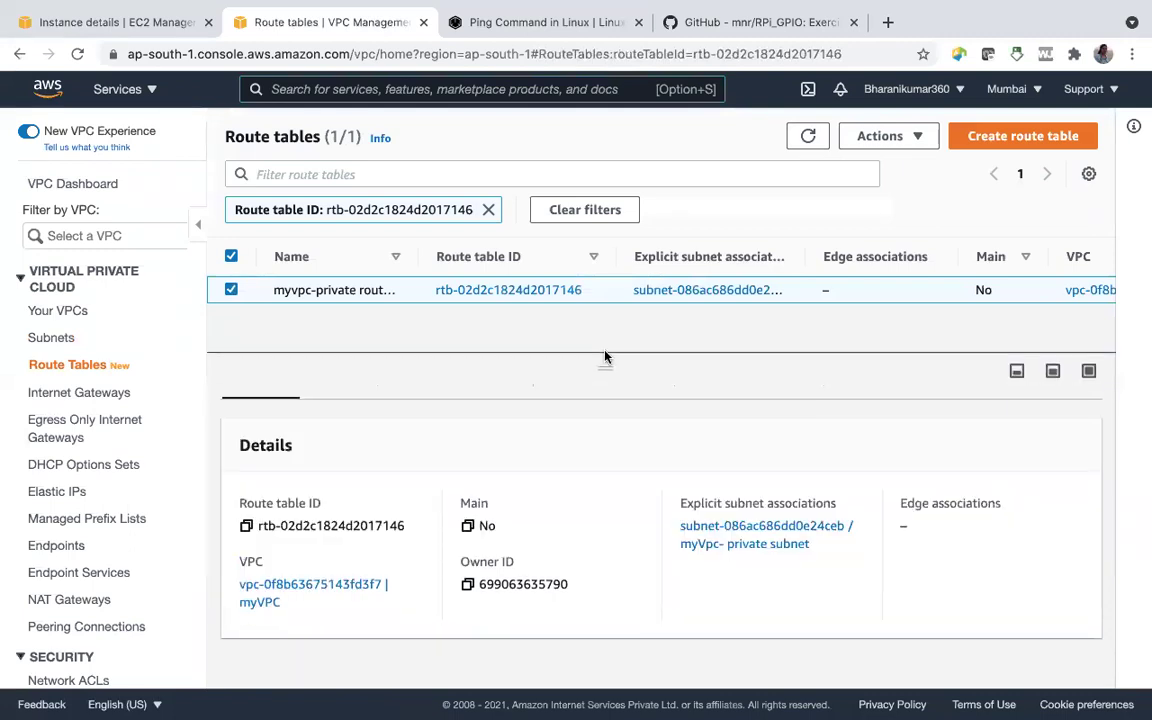
scroll(480, 443, up, 2)
click(339, 440)
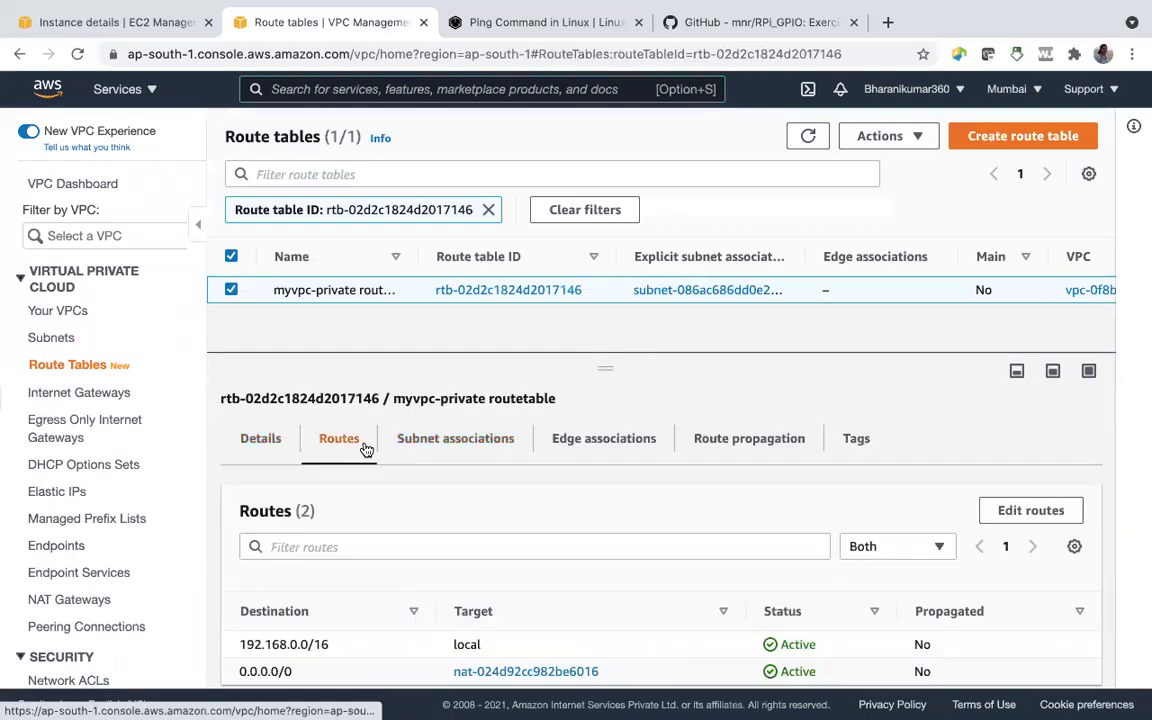
scroll(484, 607, down, 1)
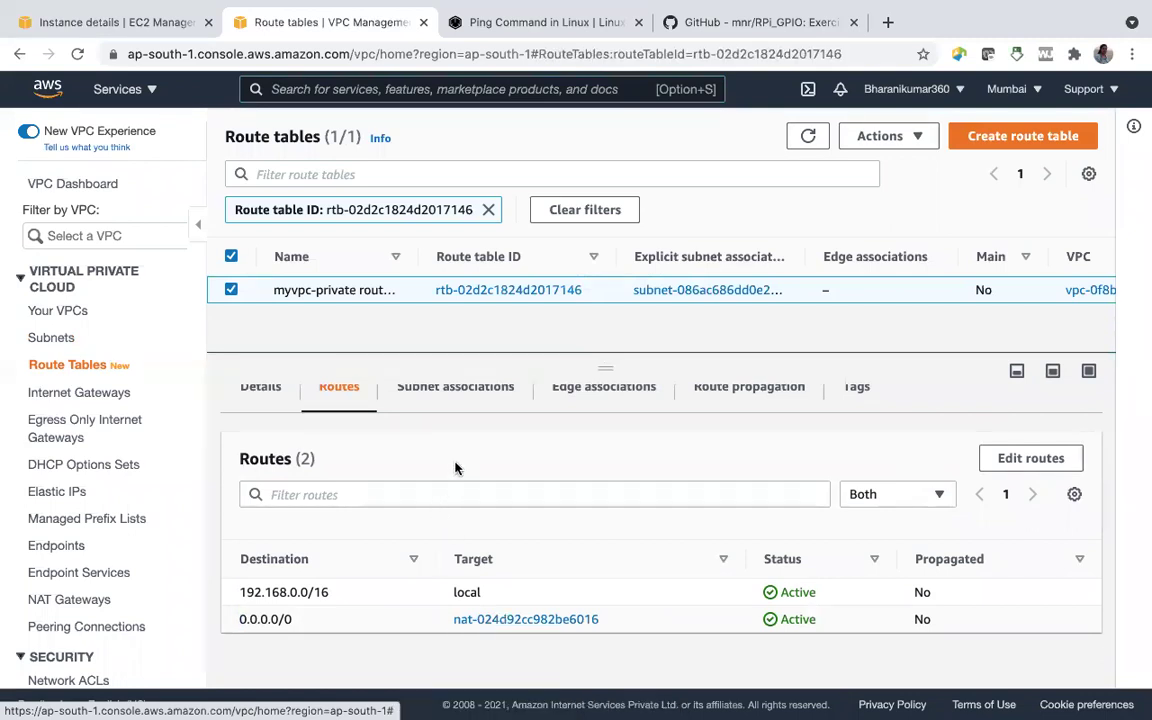
scroll(458, 465, up, 1)
click(436, 420)
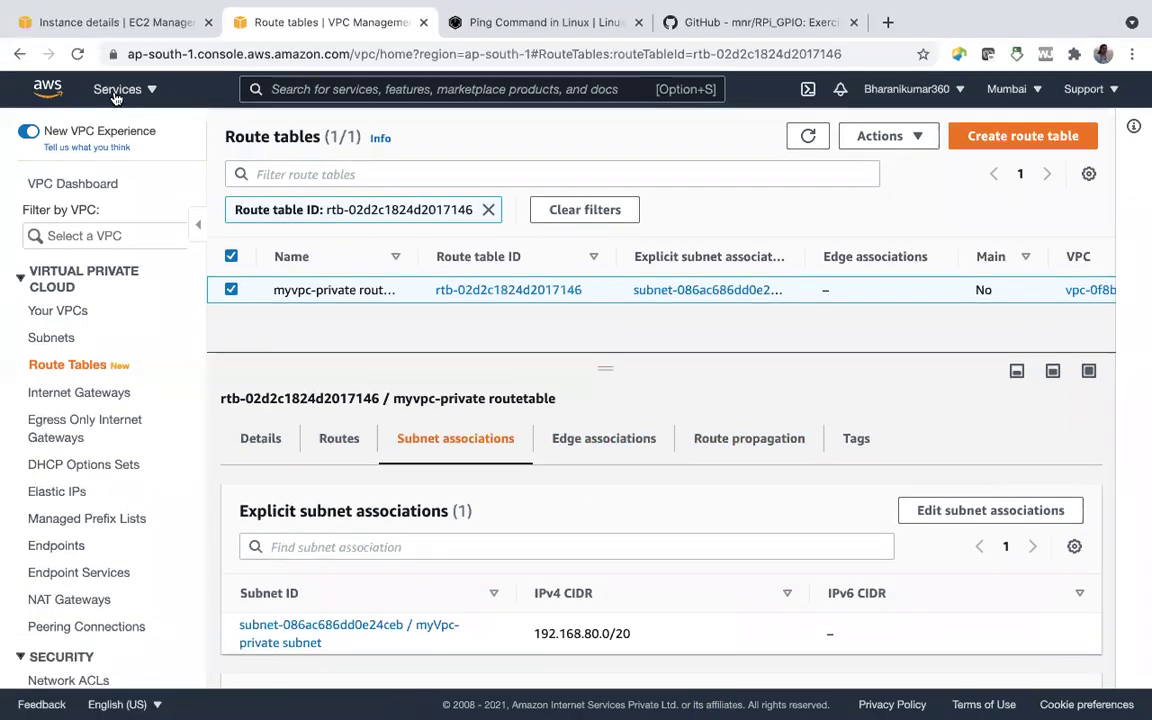
Go to the running EC2 instances, open the private instance's summary and highlight the third octet of its private IPv4 address.
click(116, 92)
click(84, 298)
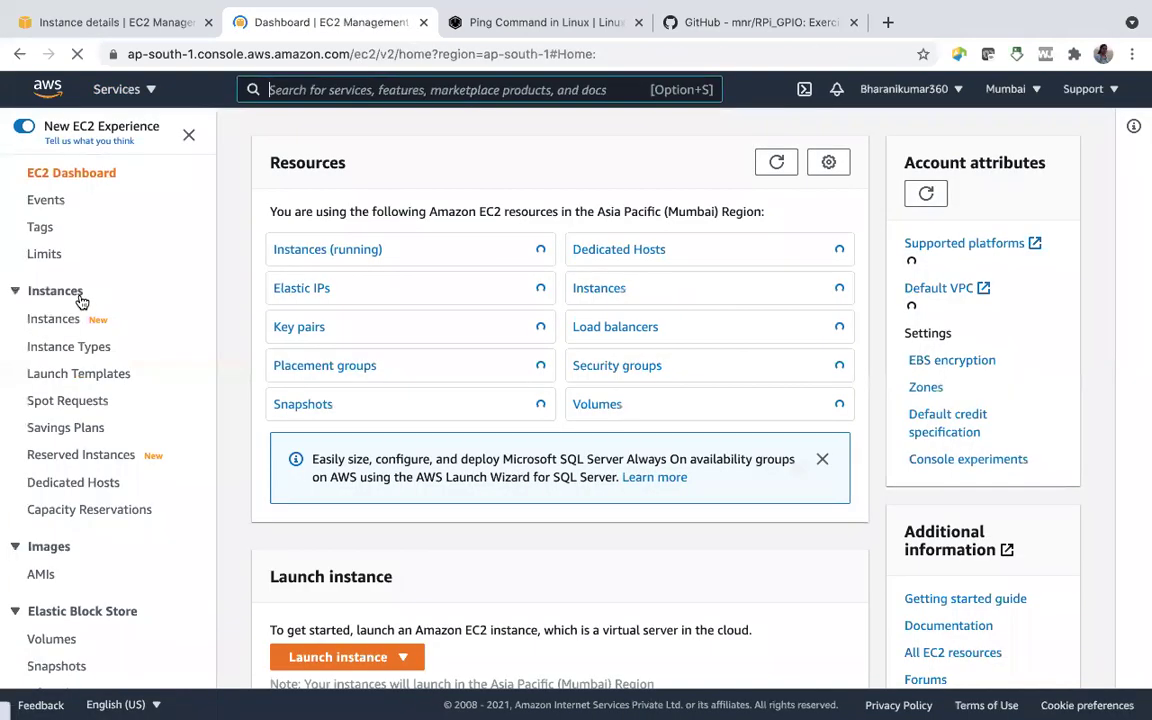
click(311, 250)
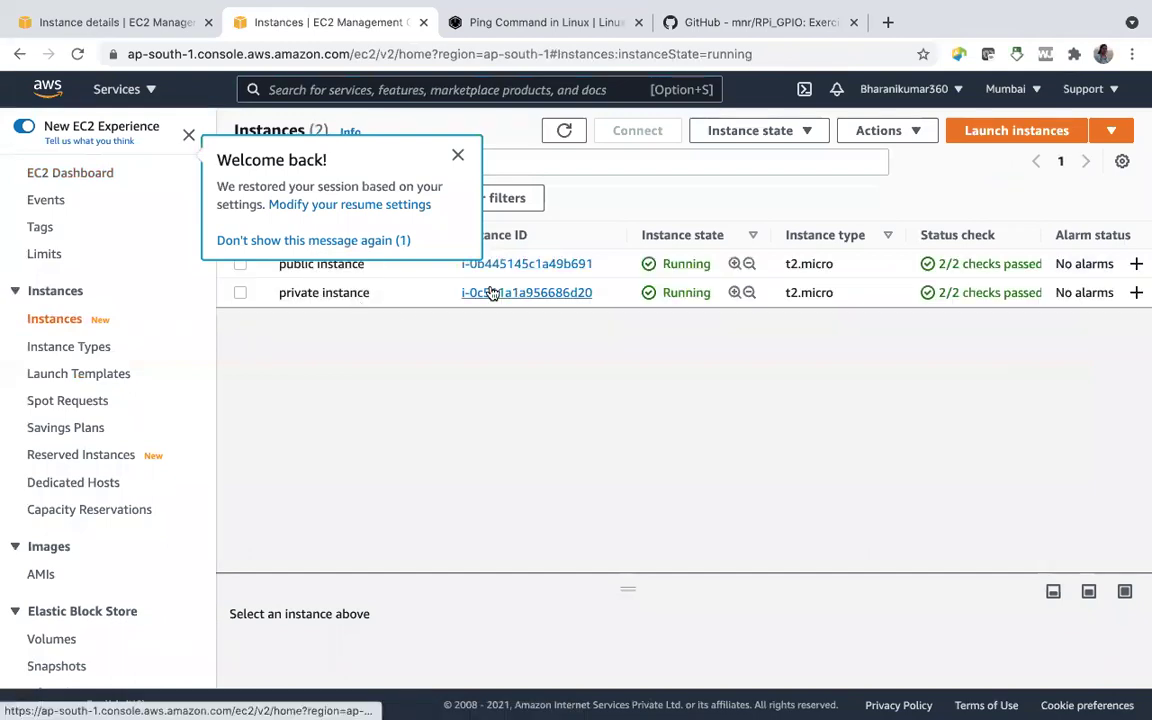
click(493, 292)
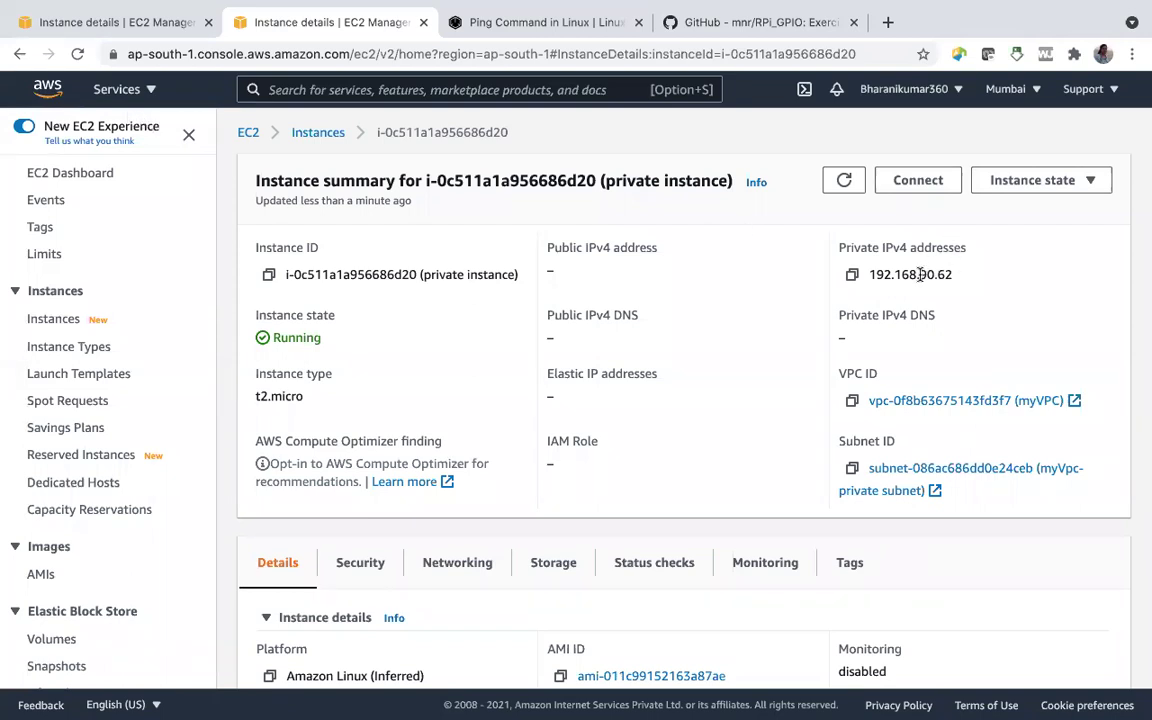
drag(920, 274, 934, 274)
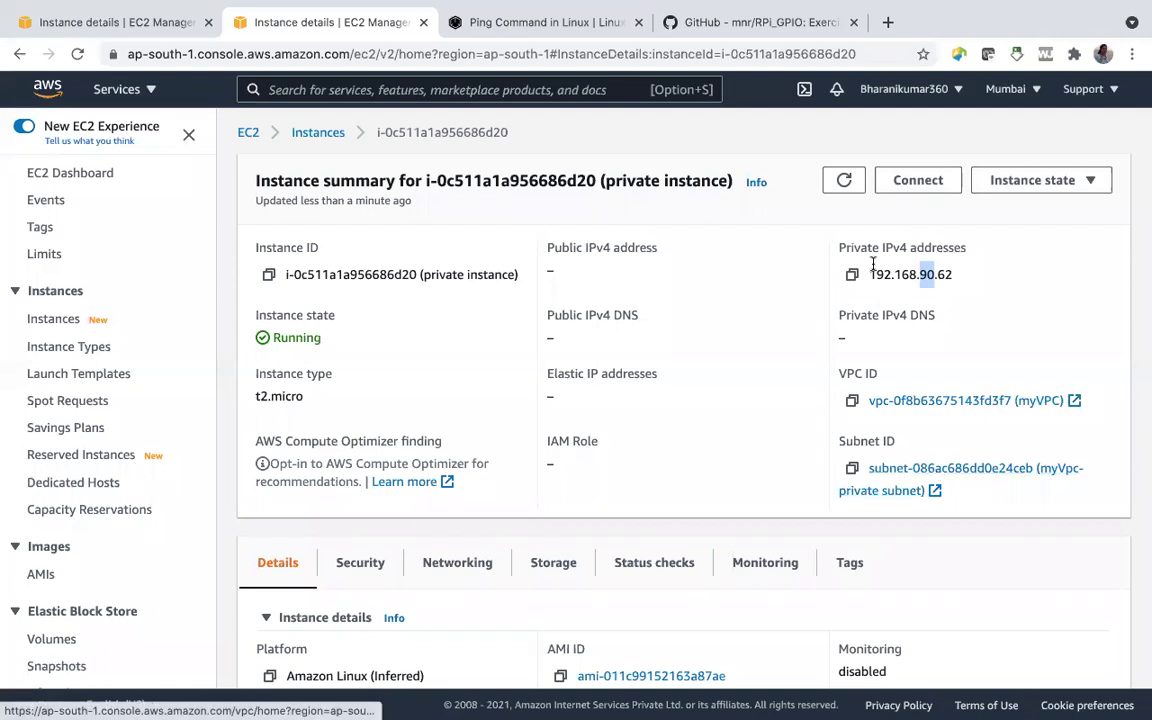
Open the details of the private instance's subnet and highlight the third octet of its IPv4 CIDR.
click(880, 471)
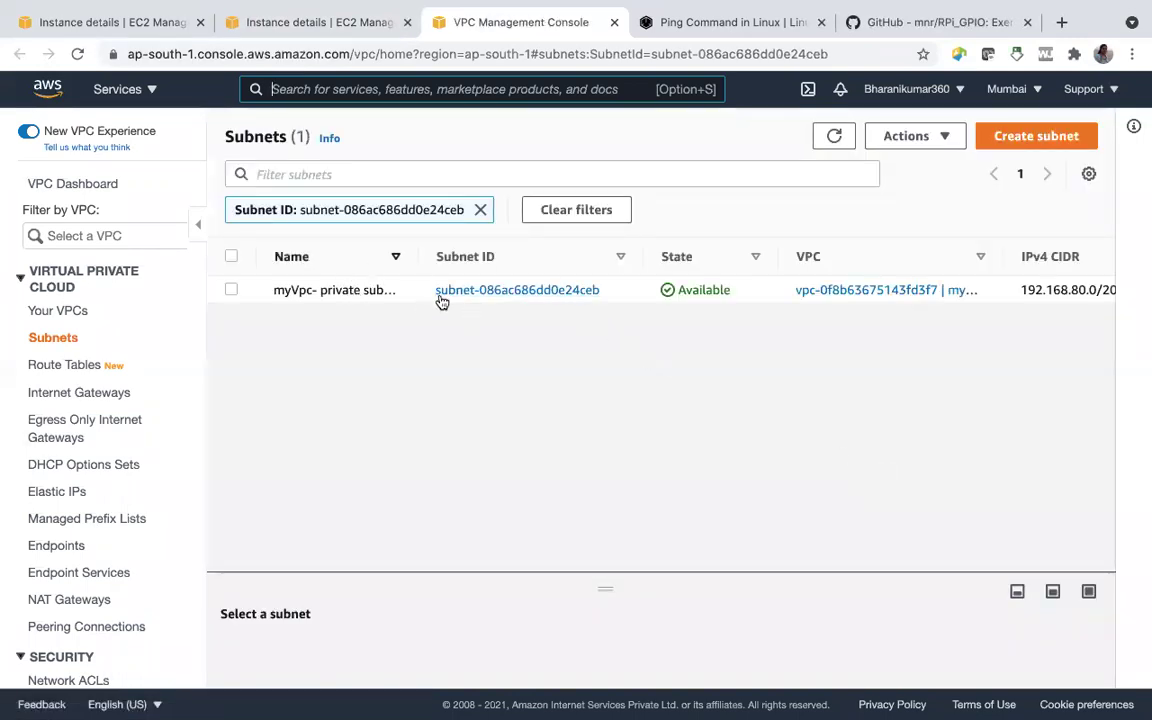
click(494, 290)
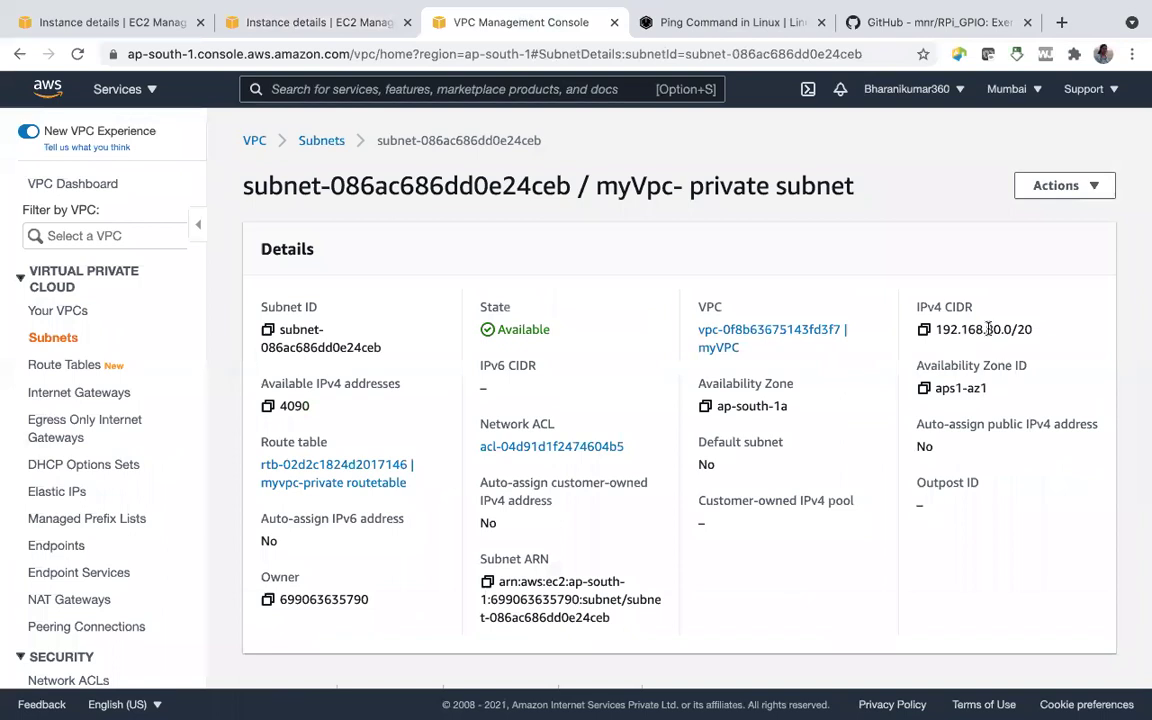
drag(988, 329, 998, 330)
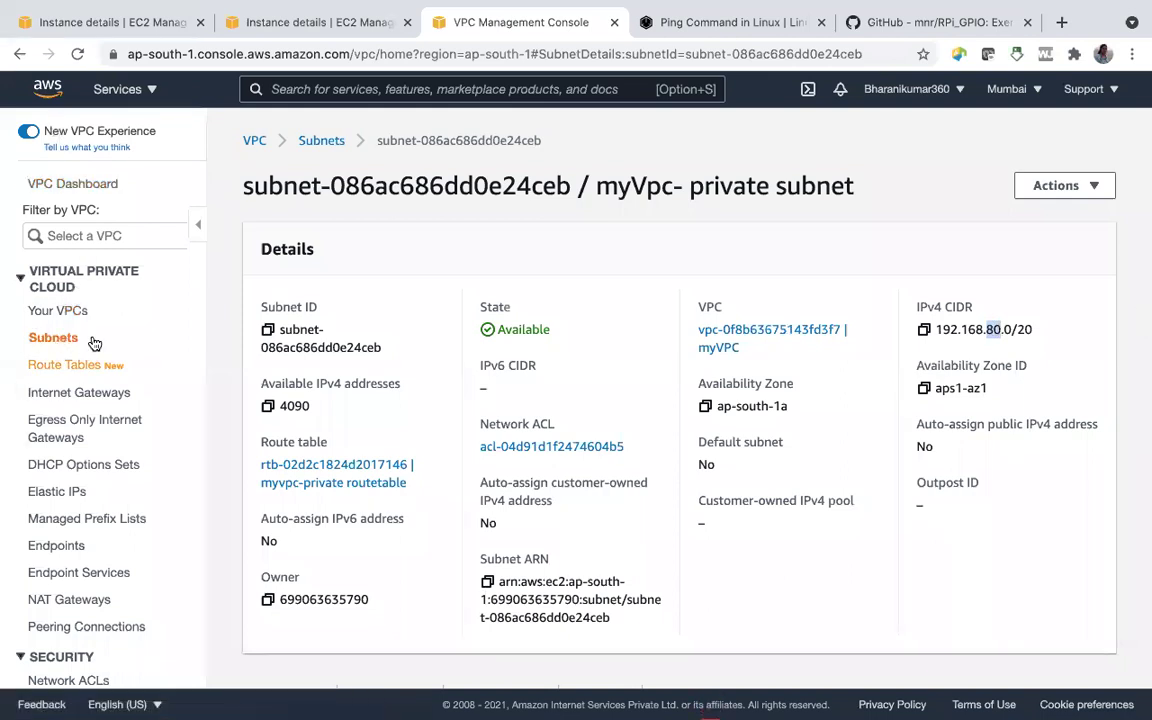
Open the details of myvpc-public subnet from the subnet list and highlight the third octet of its IPv4 CIDR.
click(62, 338)
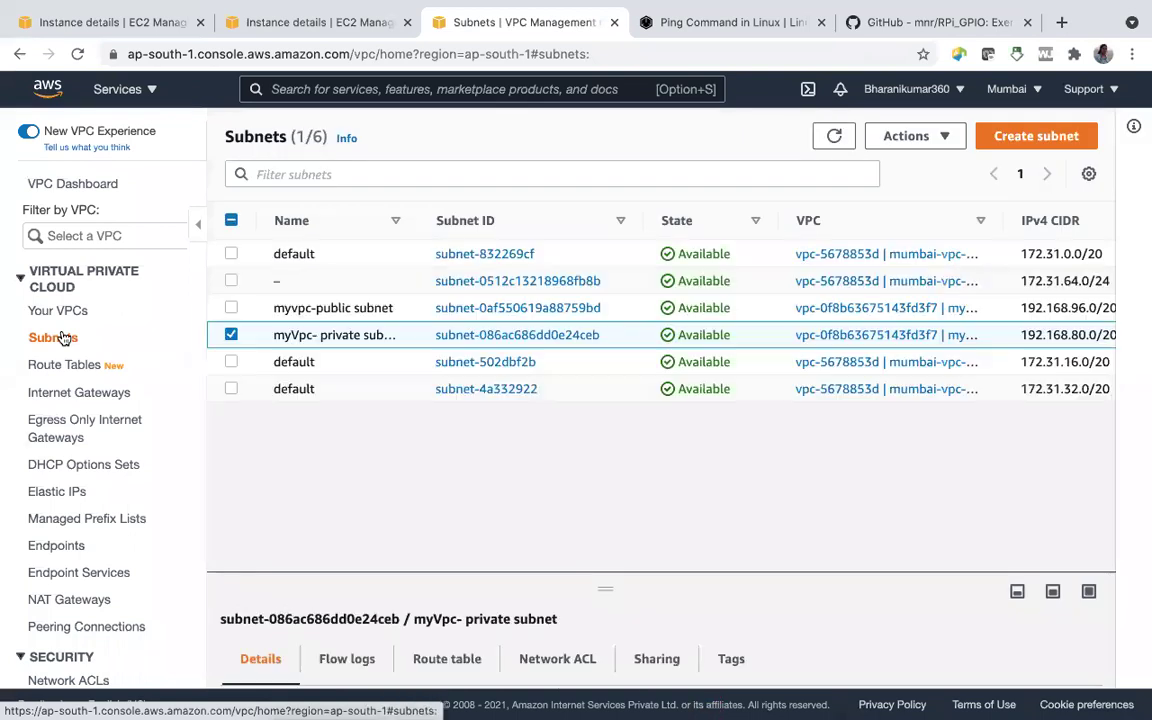
click(508, 310)
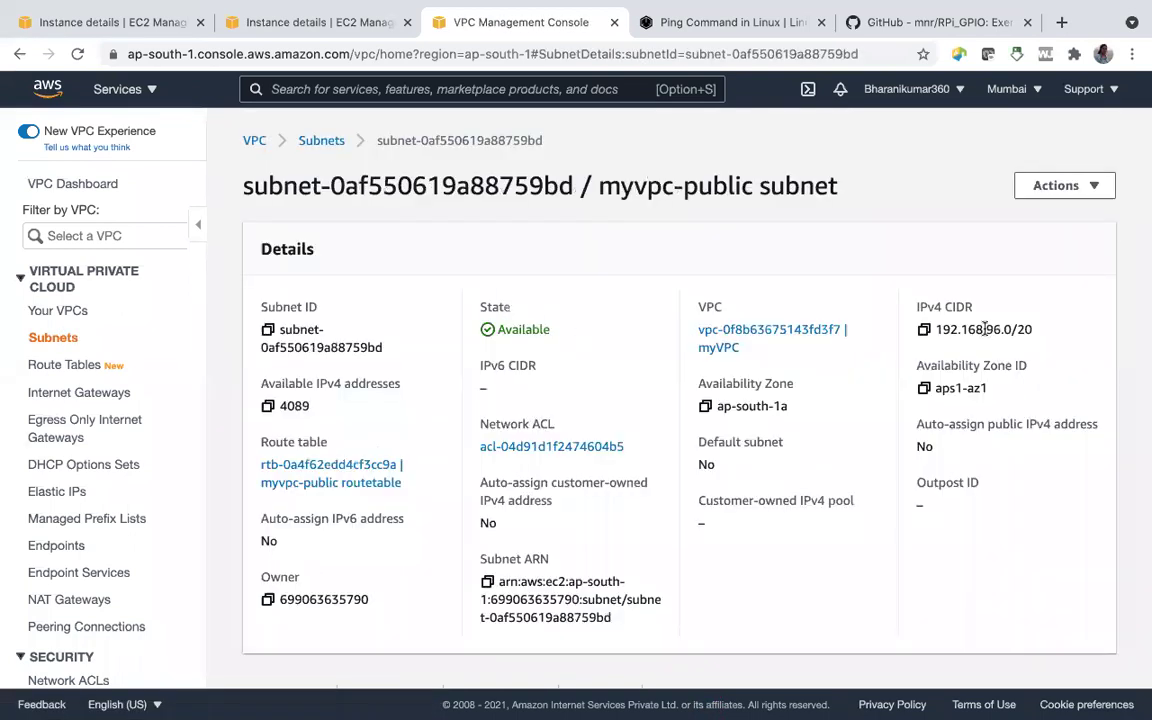
drag(986, 329, 1004, 329)
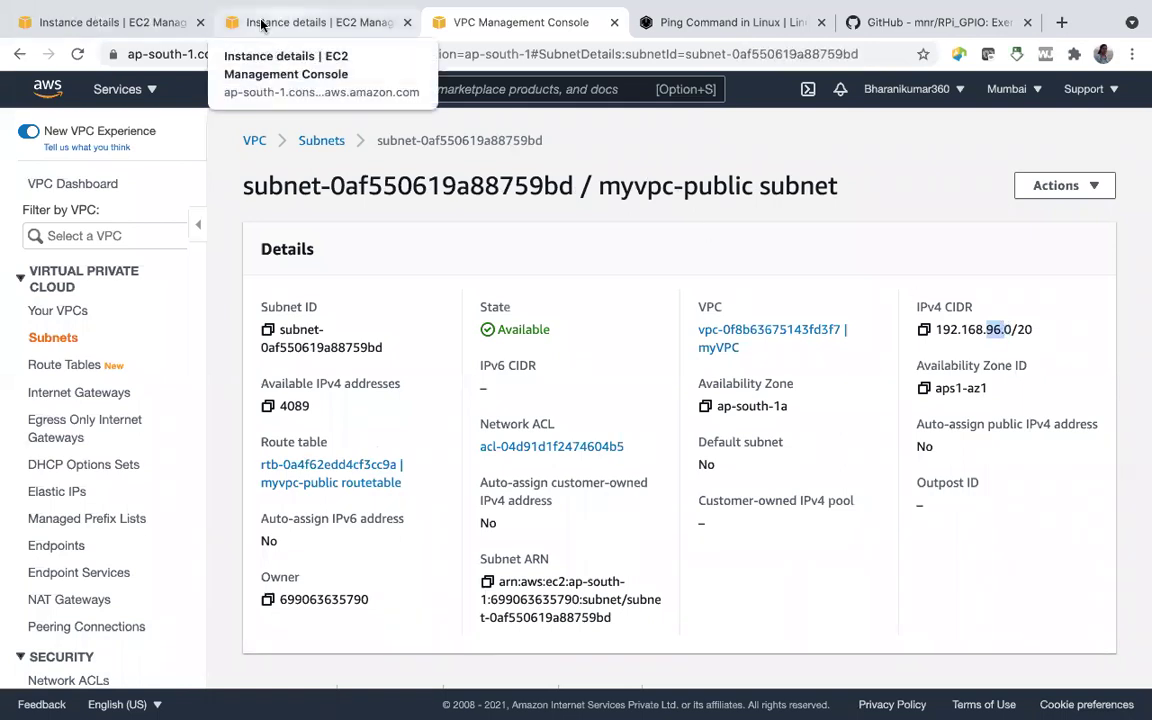
Return to the running EC2 instances, reopen the private instance's summary and examine its private IPv4 address and instance details.
click(137, 91)
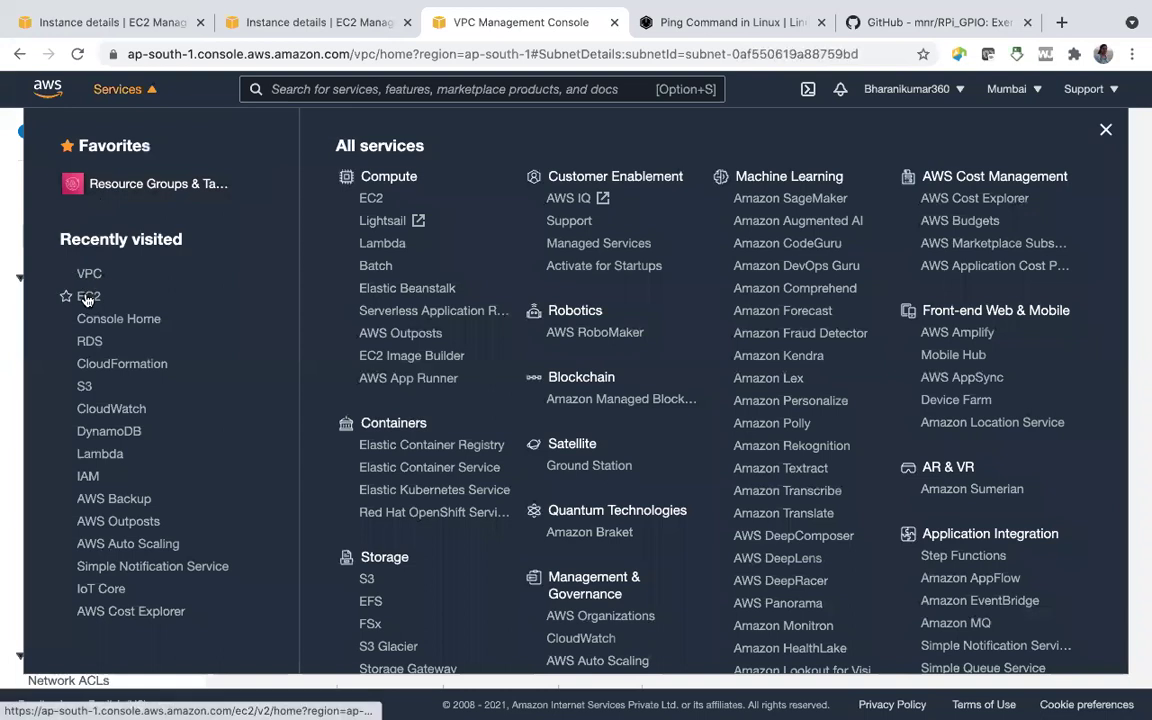
click(87, 297)
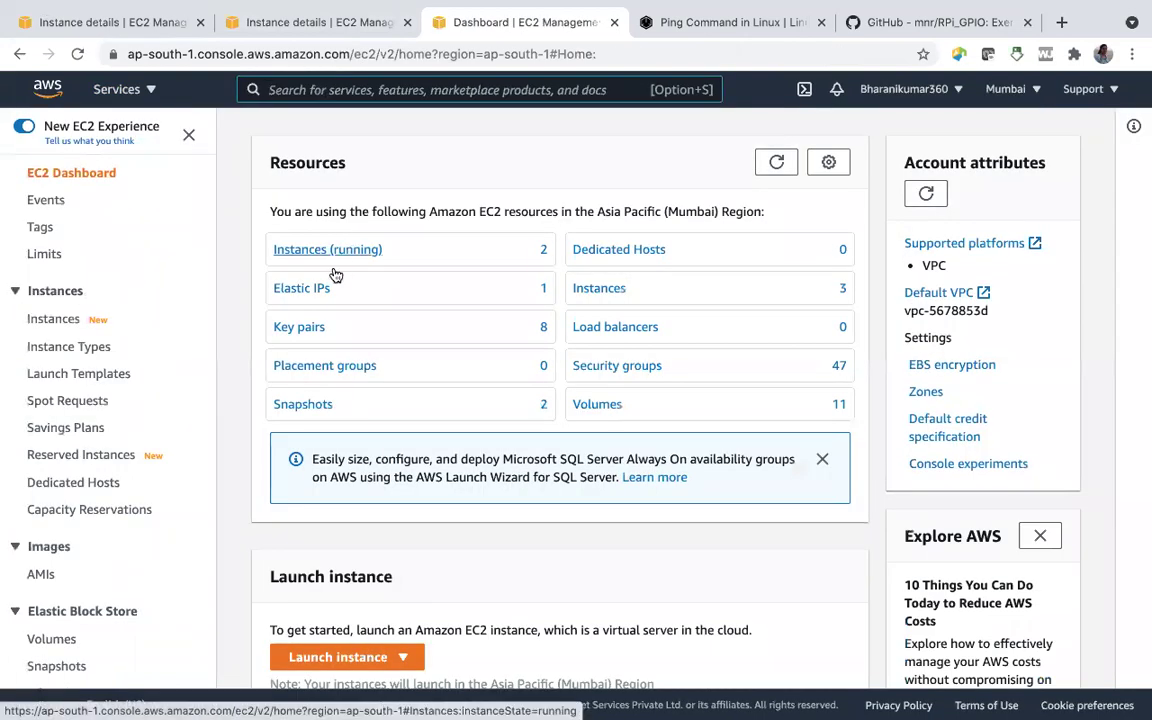
click(316, 253)
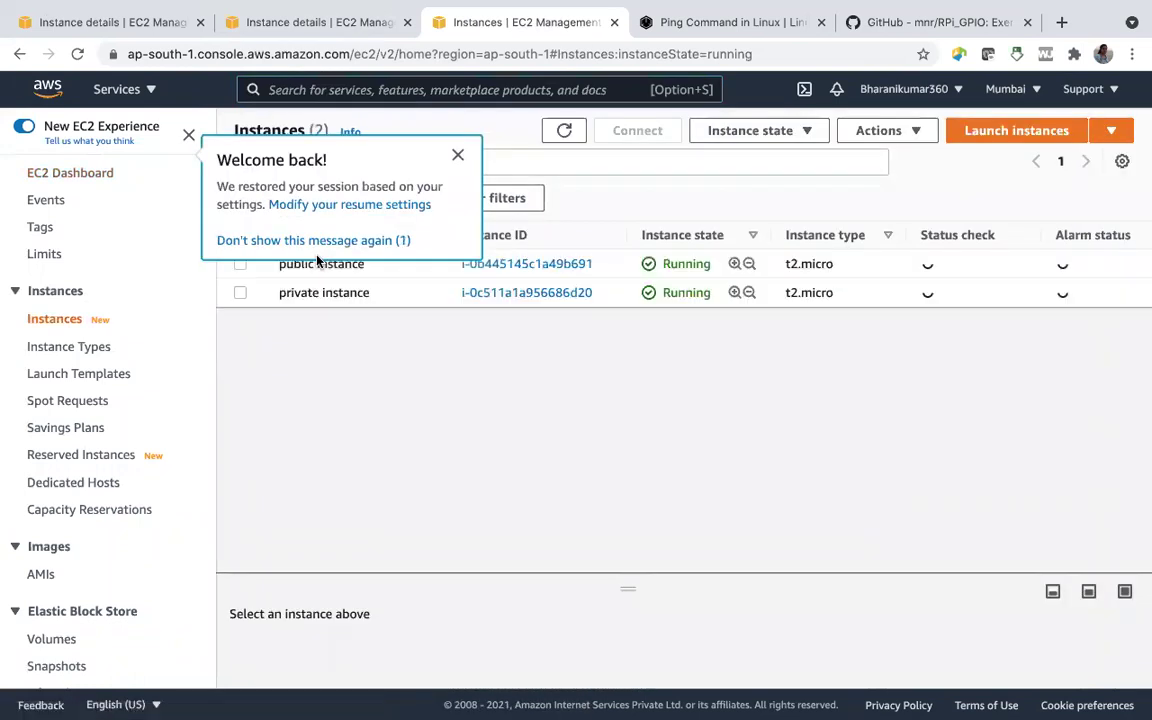
click(515, 293)
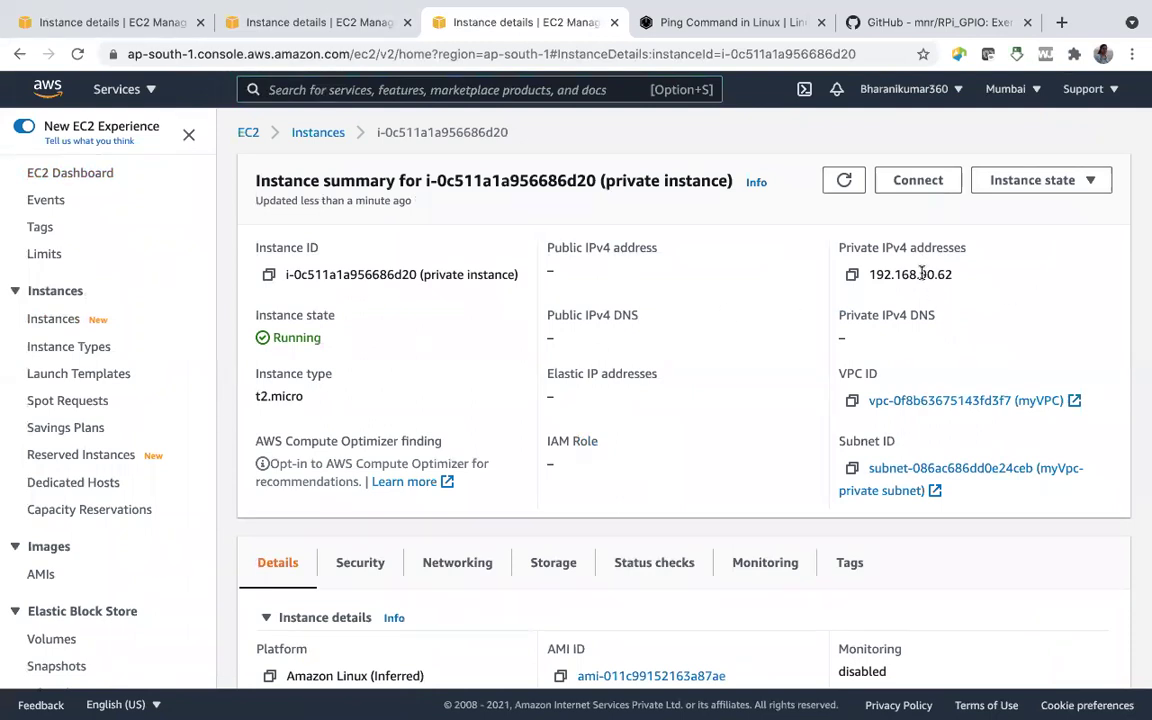
drag(921, 274, 940, 272)
scroll(628, 308, down, 3)
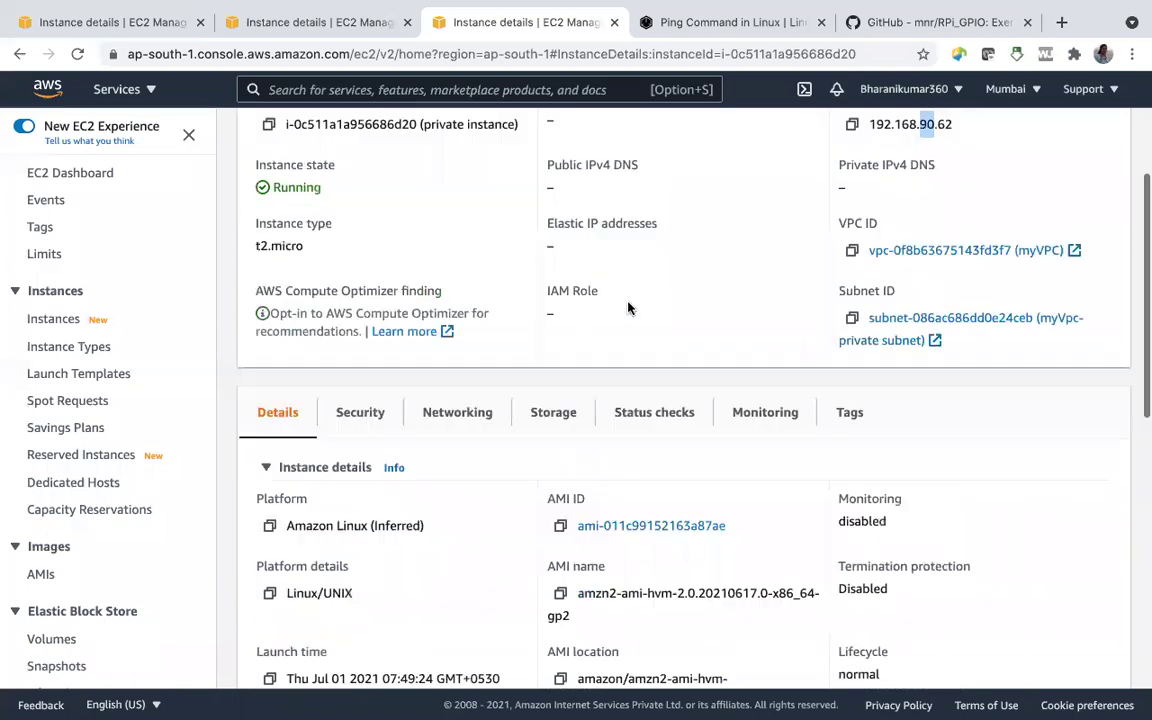
scroll(628, 305, down, 2)
scroll(628, 303, down, 1)
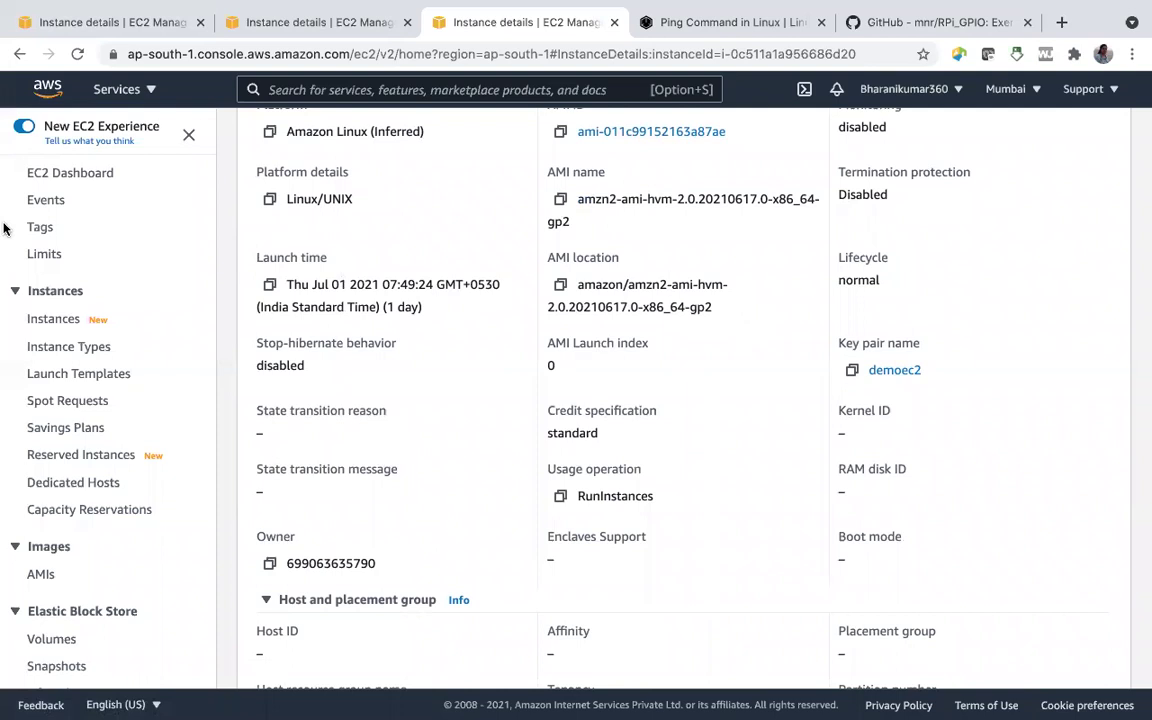
scroll(452, 337, up, 5)
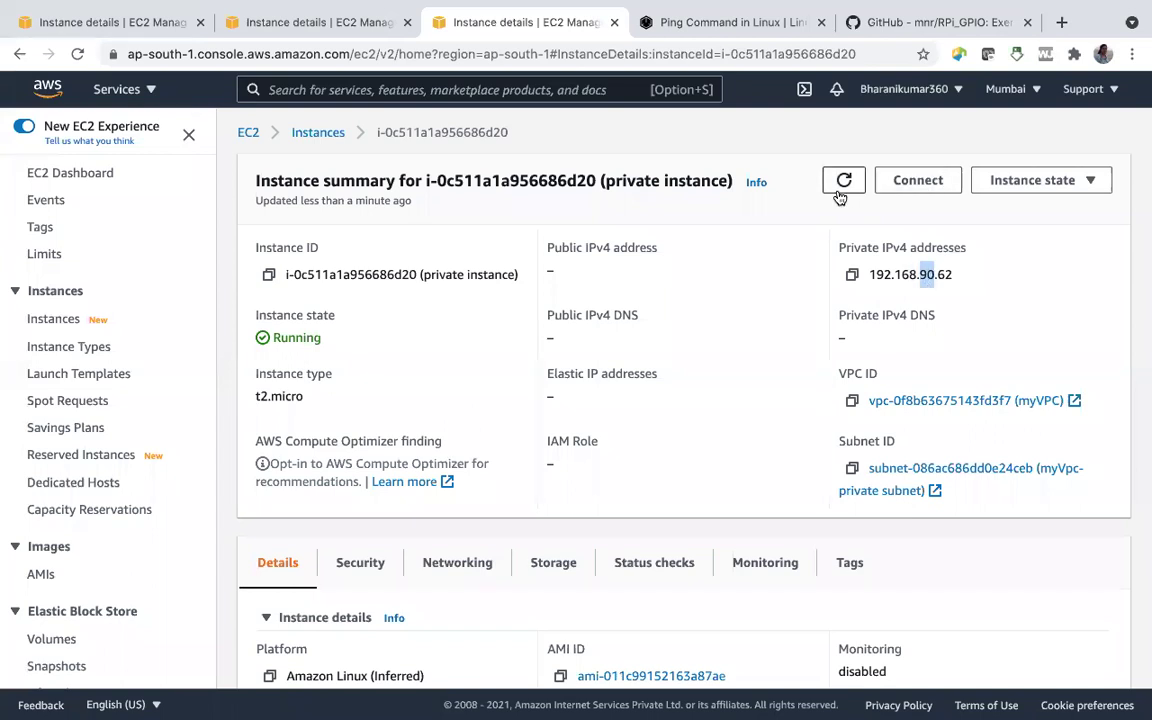
Terminate the private instance from the list of running EC2 instances and confirm the termination.
click(246, 133)
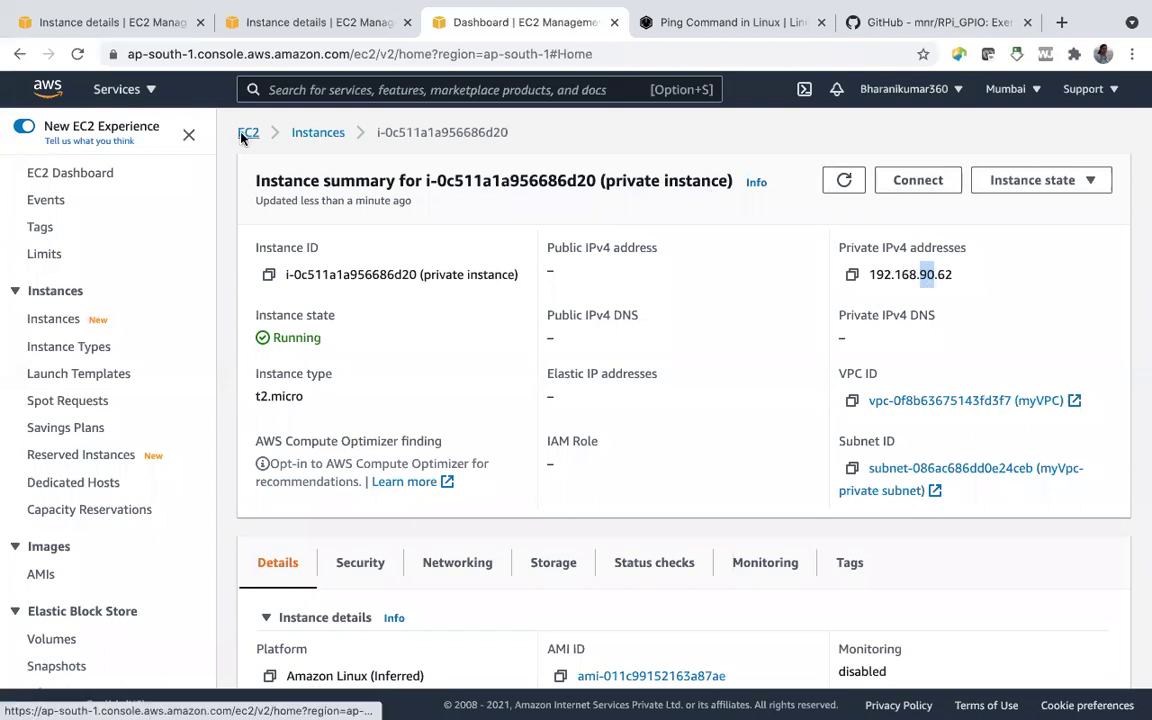
click(309, 249)
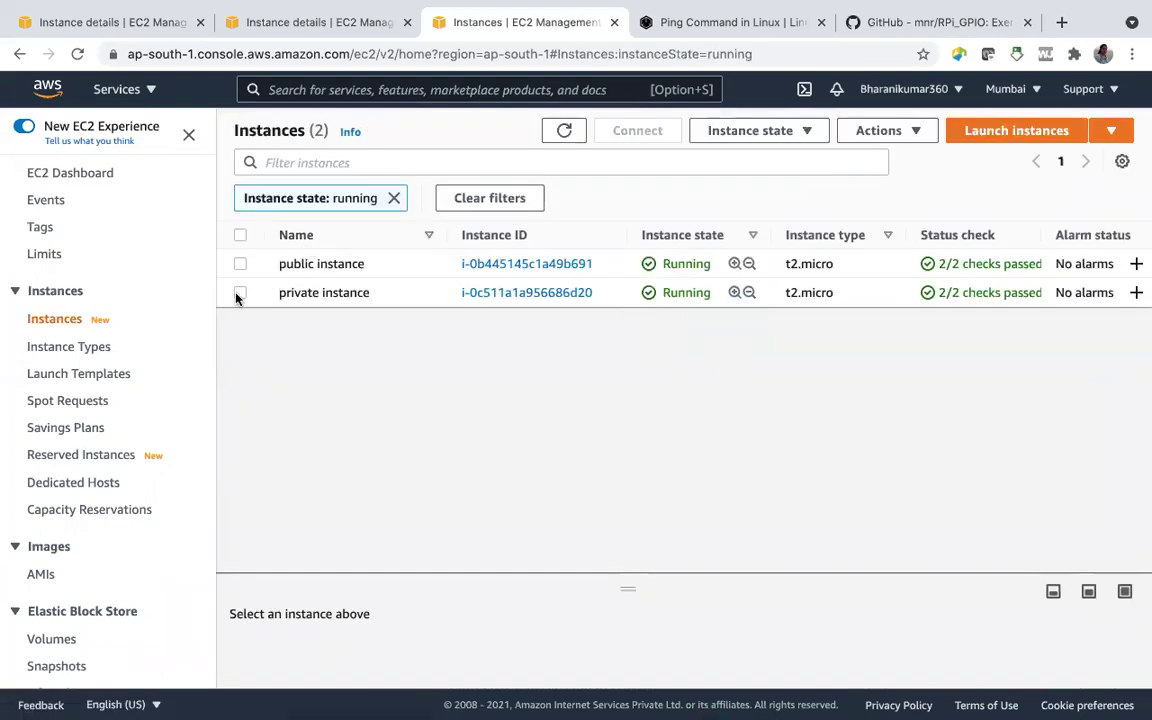
click(240, 293)
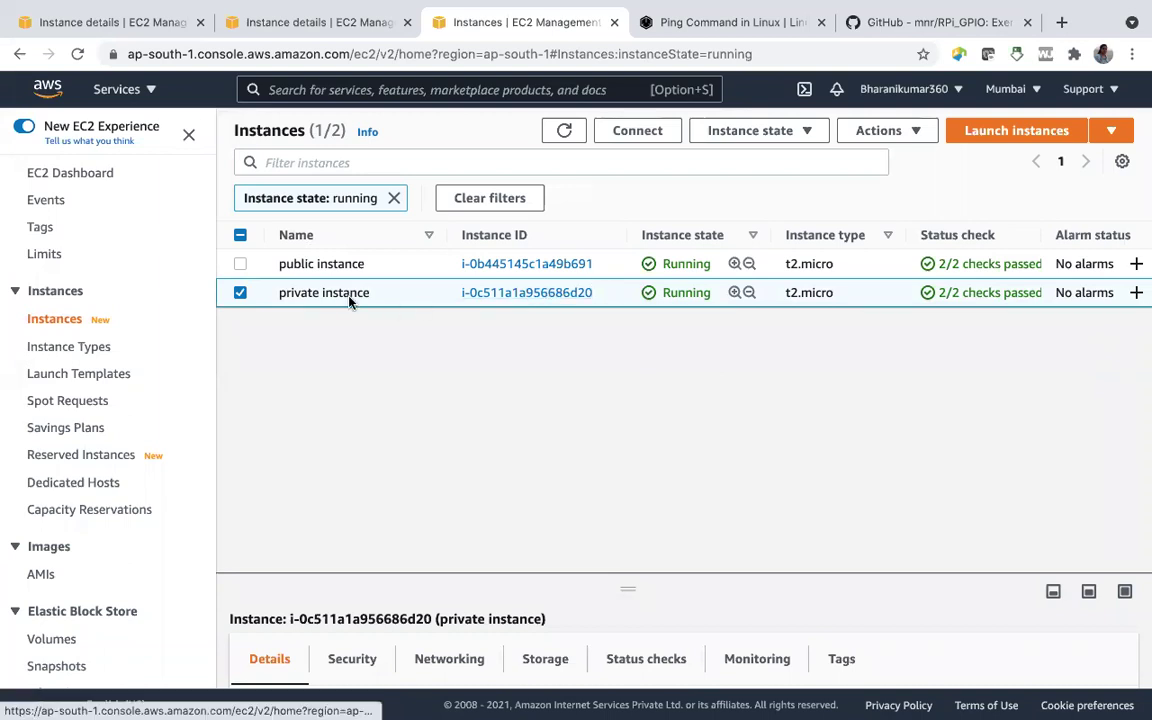
click(732, 140)
click(722, 268)
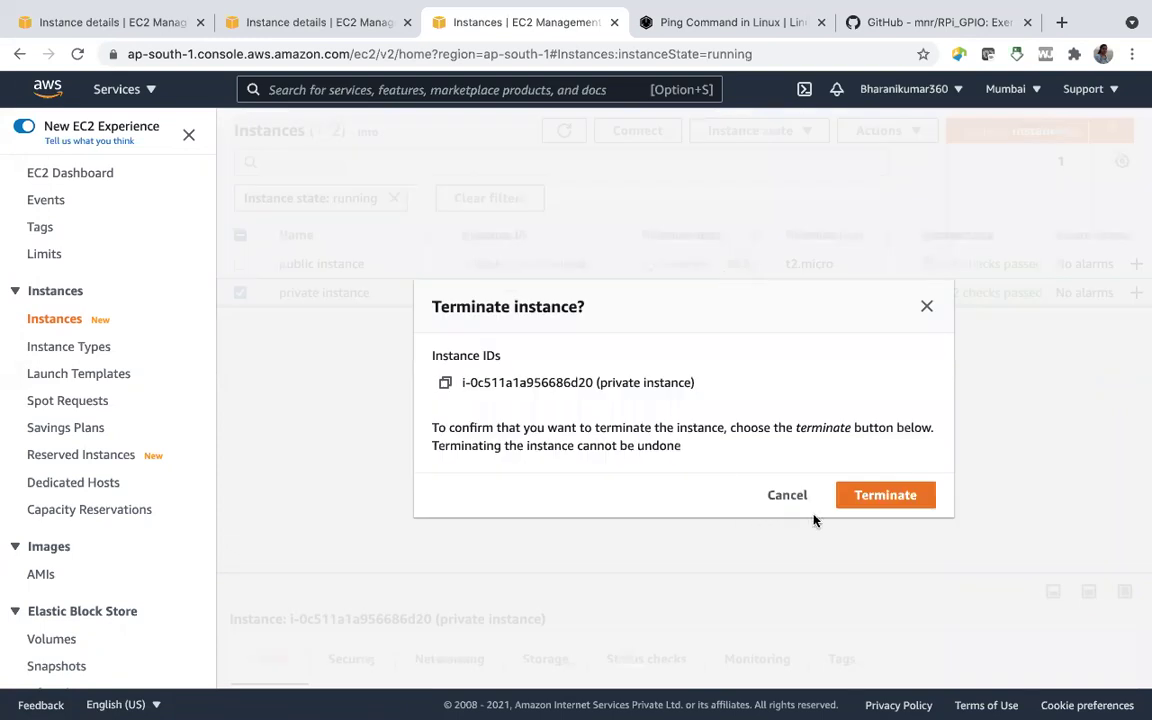
click(887, 495)
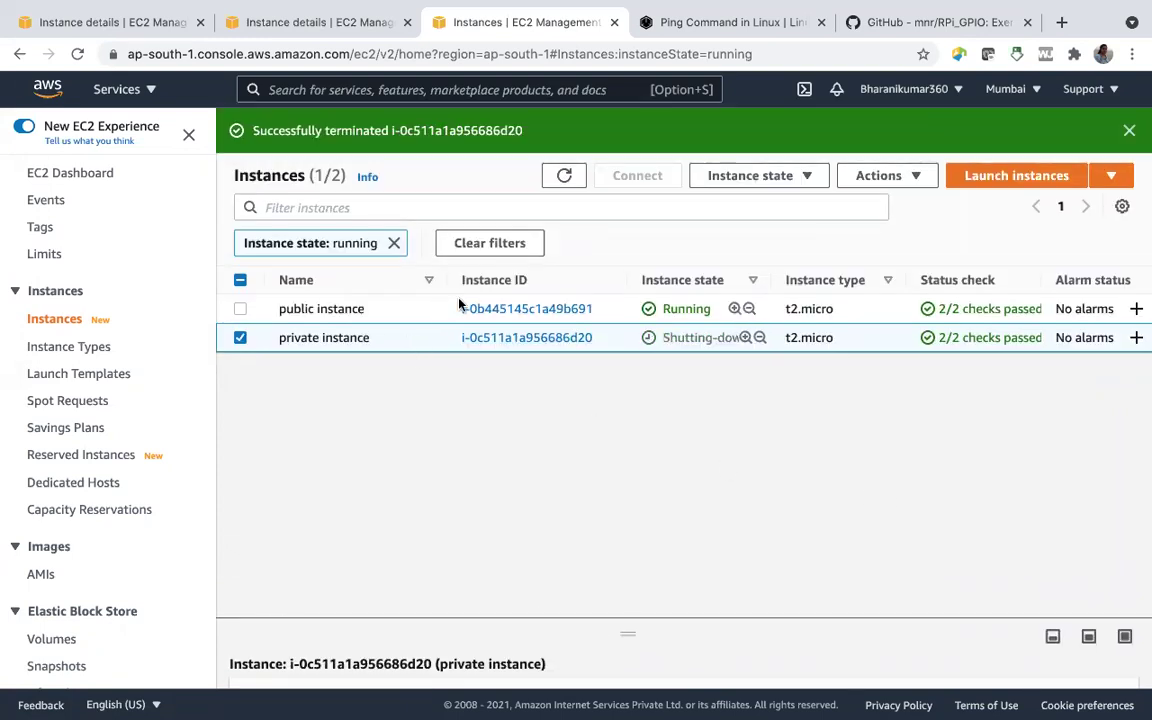
Open the public instance's summary, highlight the third octet of its private IPv4 address, and return to the running instances.
click(496, 308)
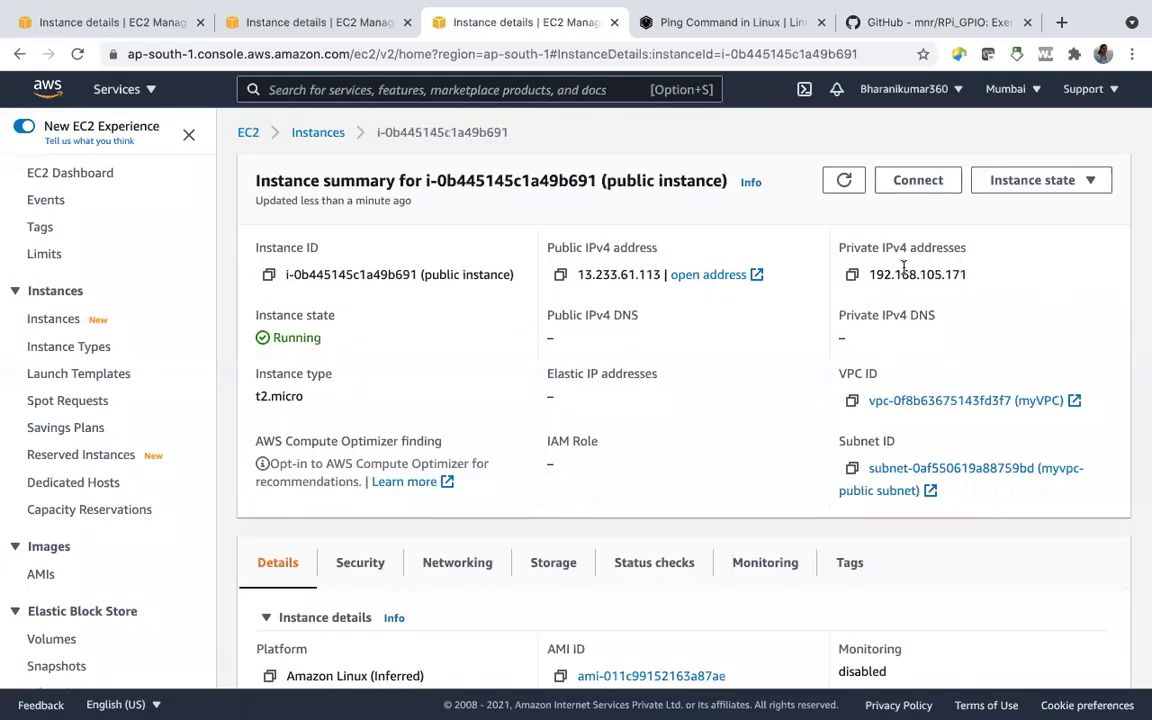
drag(921, 273, 940, 272)
click(246, 134)
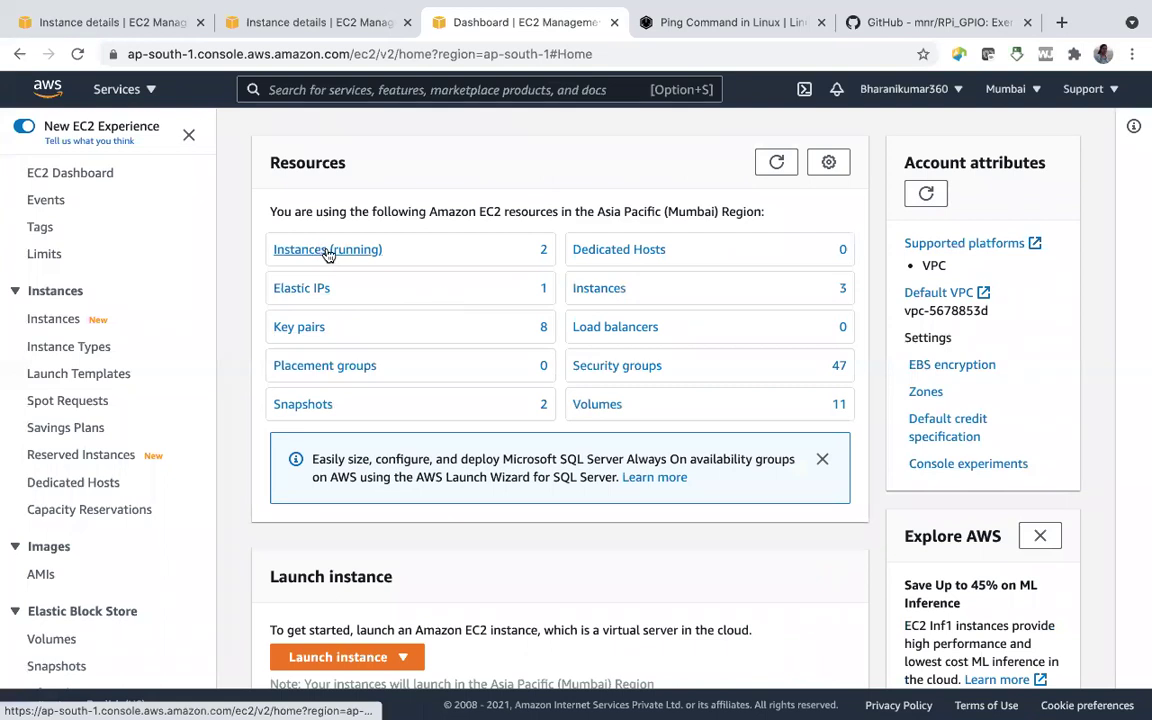
click(327, 250)
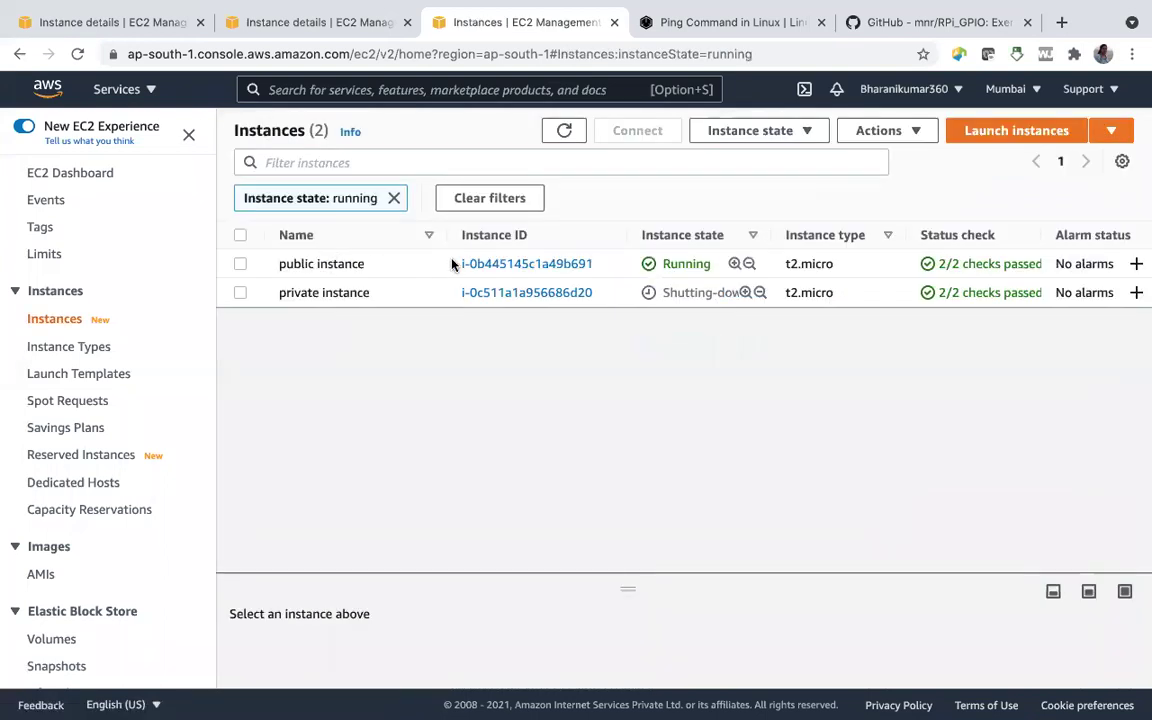
Clear the name of the private instance that is shutting down and save the change.
click(380, 292)
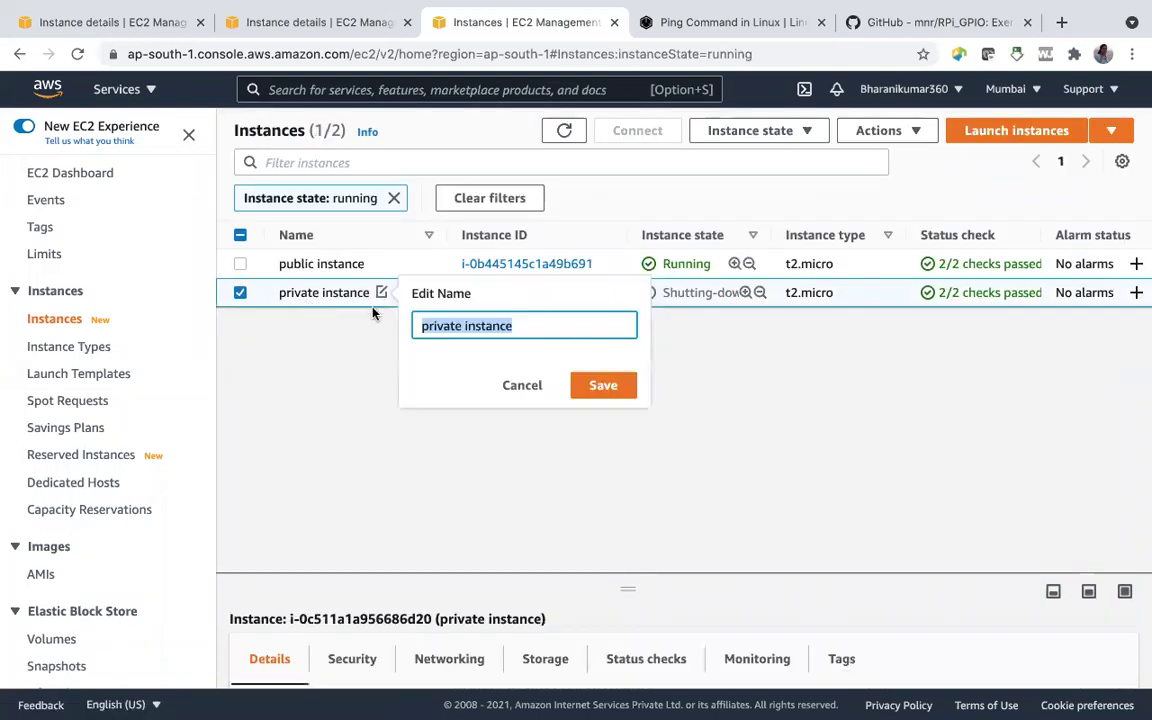
key(BackSpace)
click(605, 386)
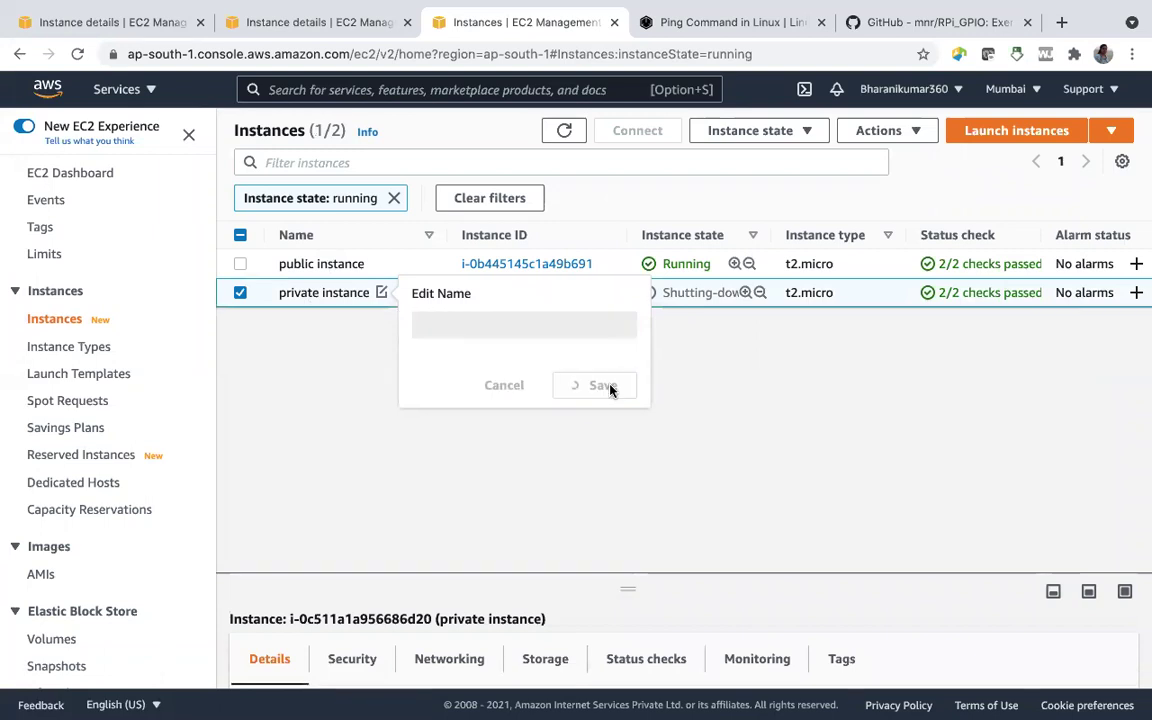
Start launching a new instance with the 64-bit (x86) Amazon Linux 2 AMI and the t2.micro instance type.
click(1040, 131)
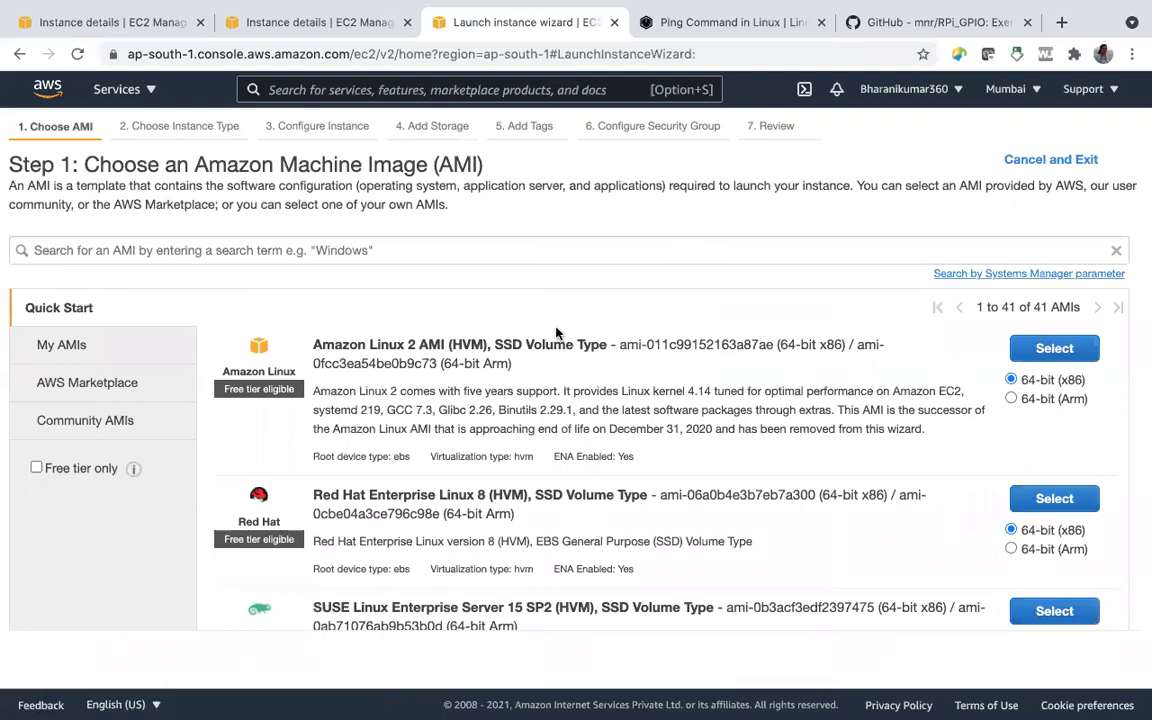
click(1026, 350)
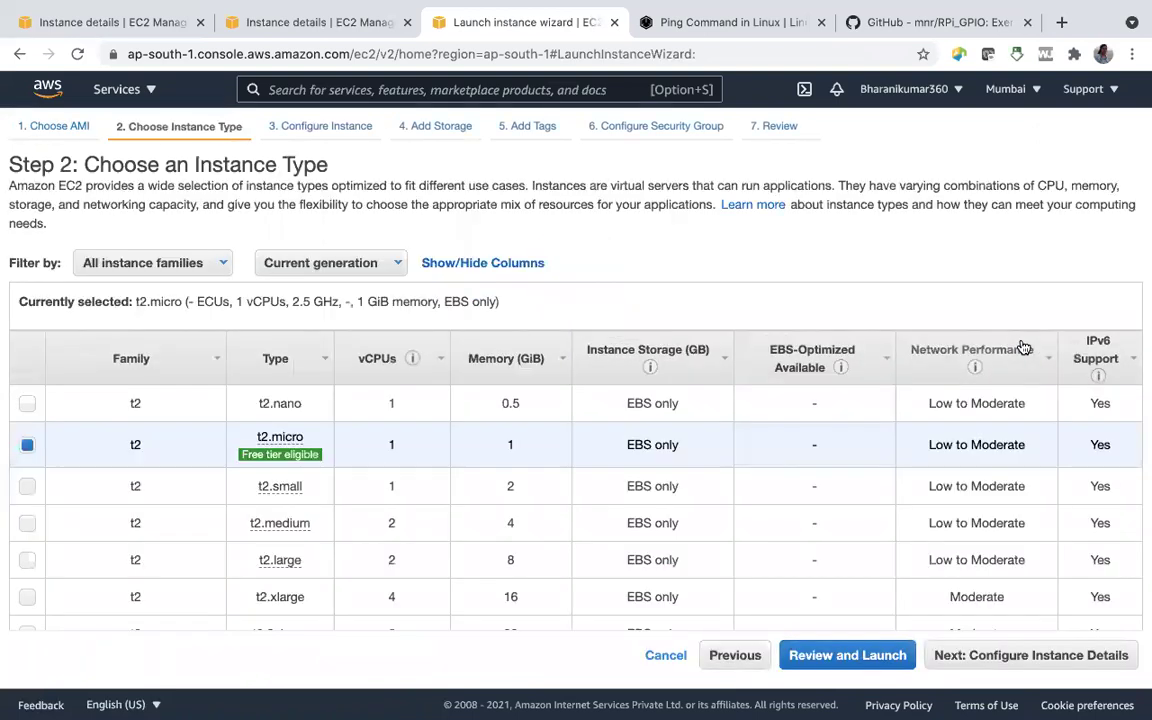
click(1003, 660)
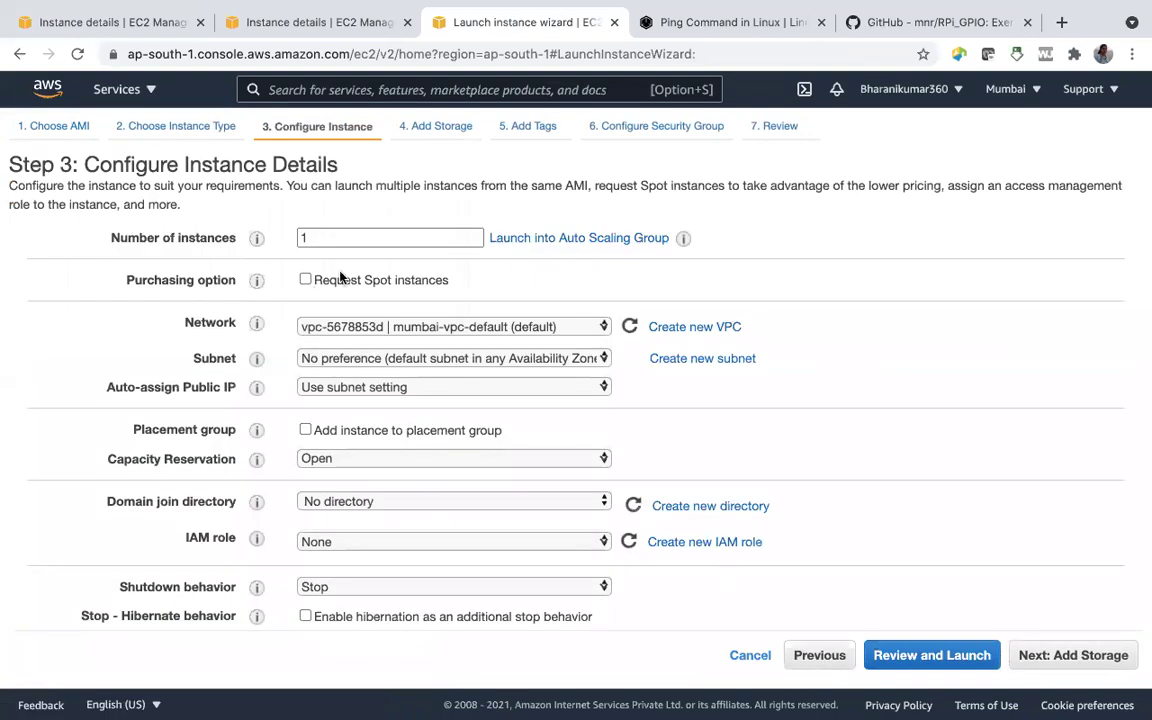
Set the new instance's network to myVPC and its subnet to myVpc- private subnet.
click(405, 328)
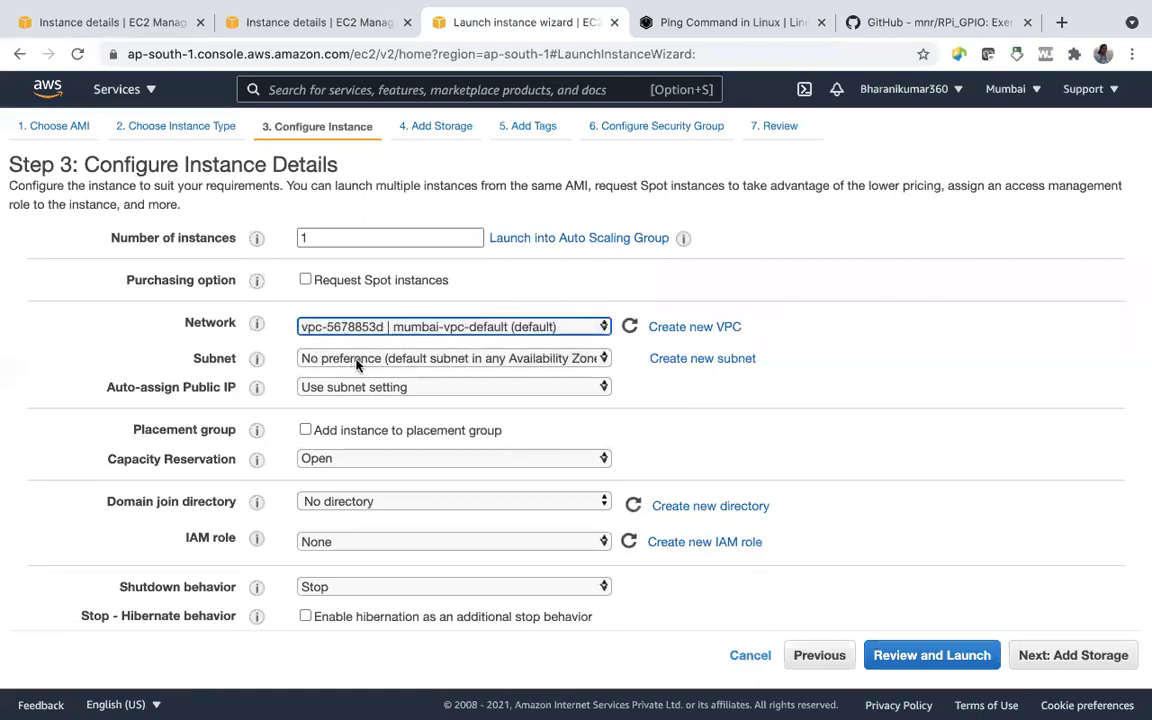
click(361, 330)
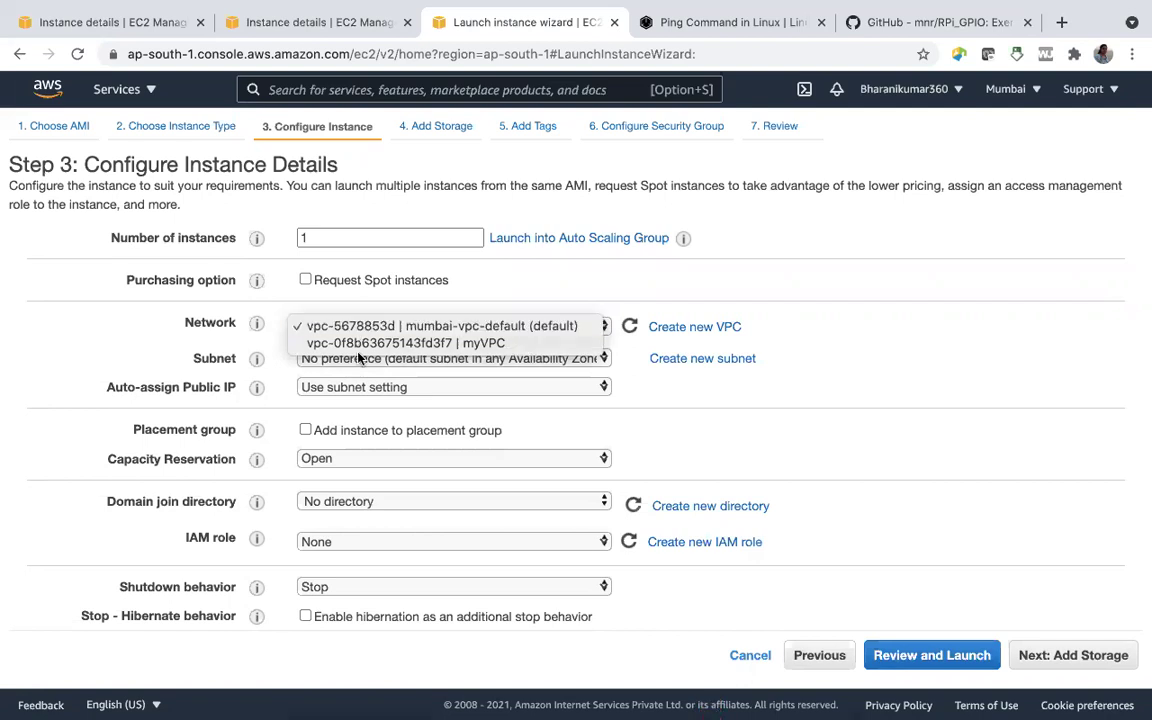
click(361, 345)
click(430, 358)
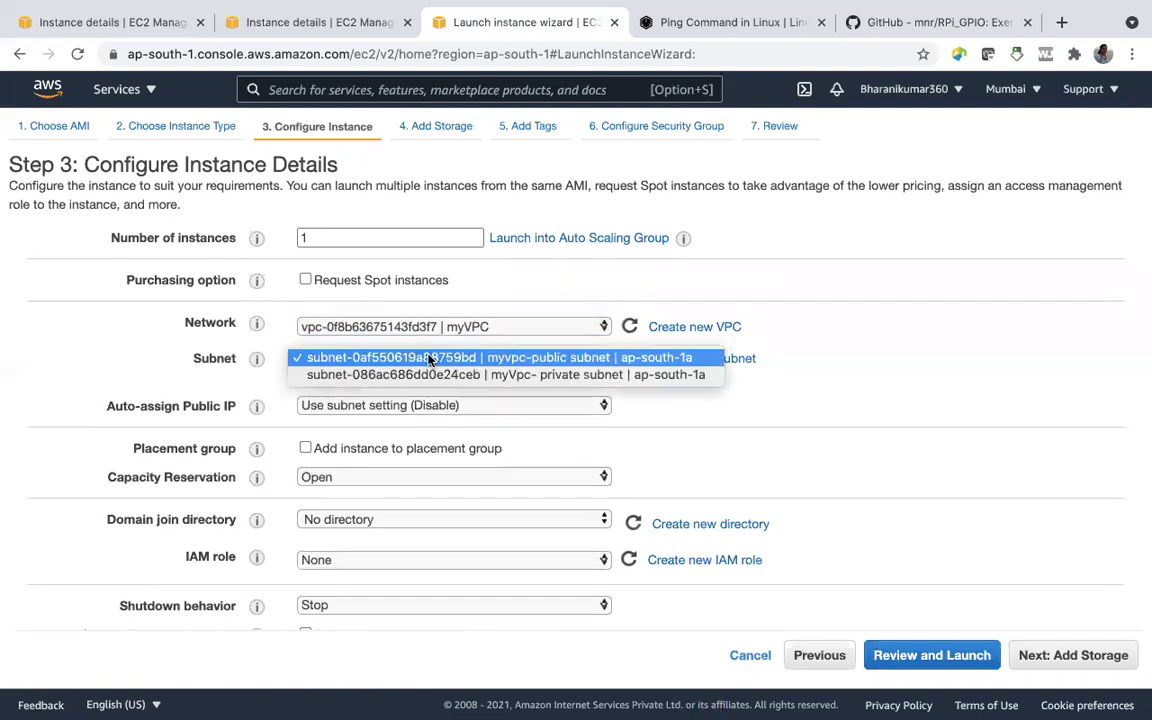
click(390, 374)
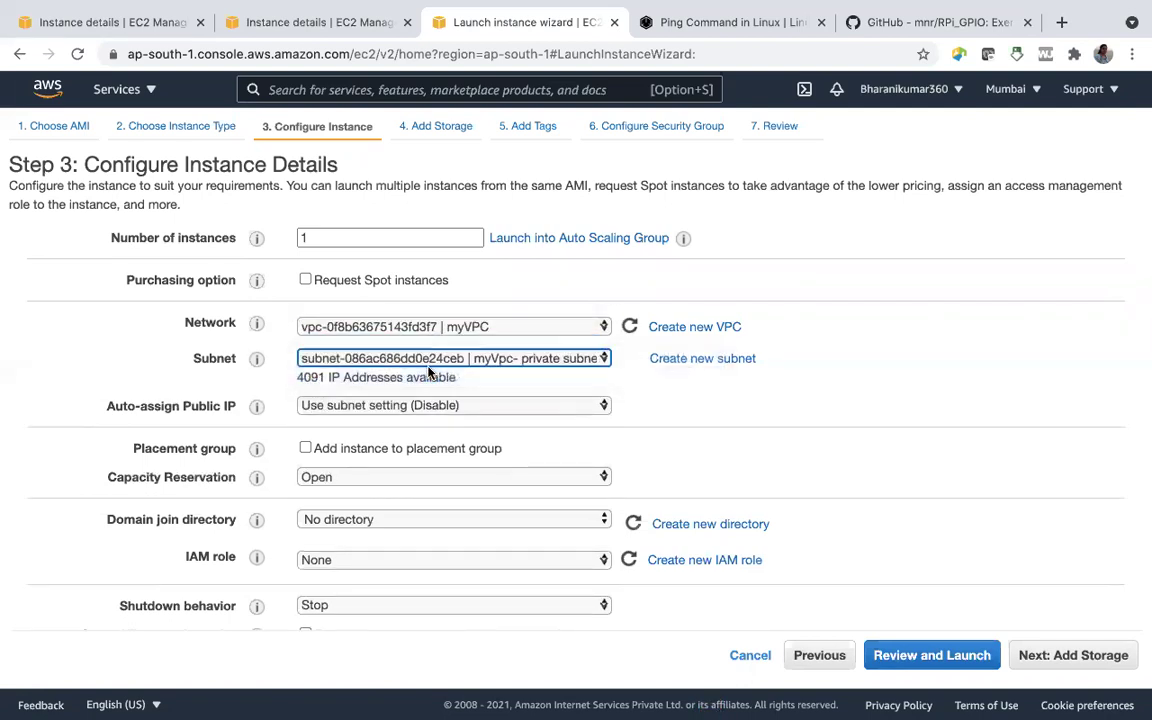
scroll(404, 363, down, 2)
scroll(404, 363, up, 2)
scroll(457, 324, down, 2)
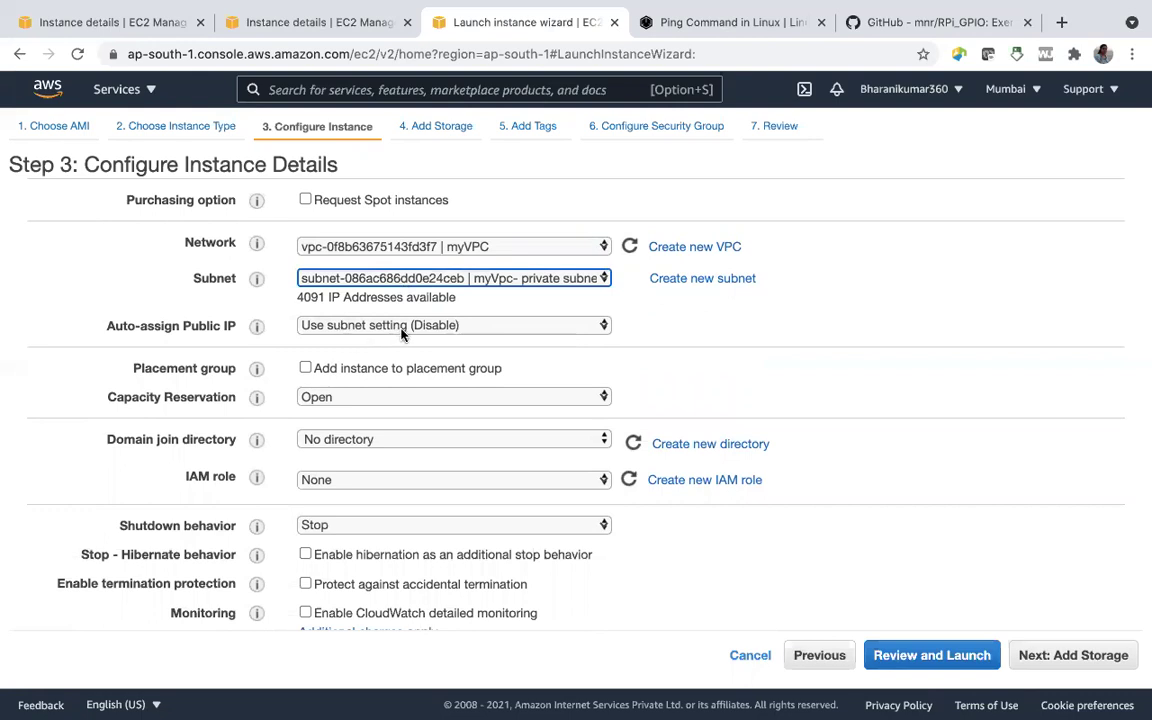
Keep the default storage and tags, and add an HTTP rule to the new security group.
click(1086, 652)
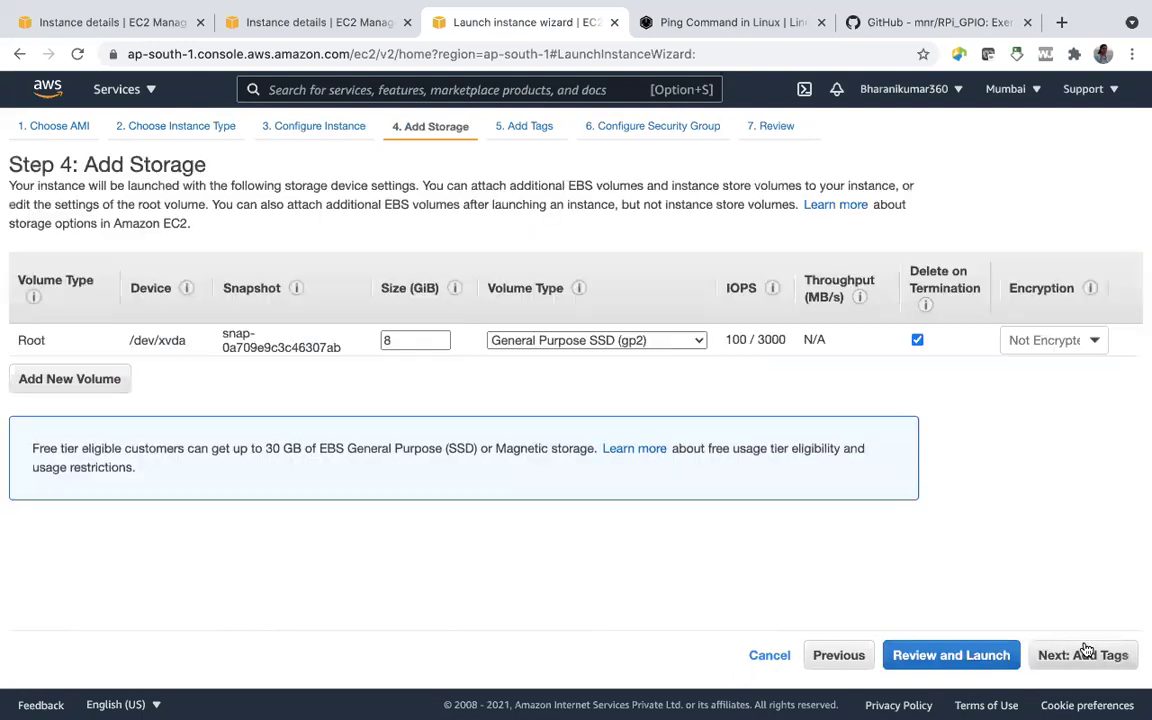
click(1086, 652)
click(1093, 653)
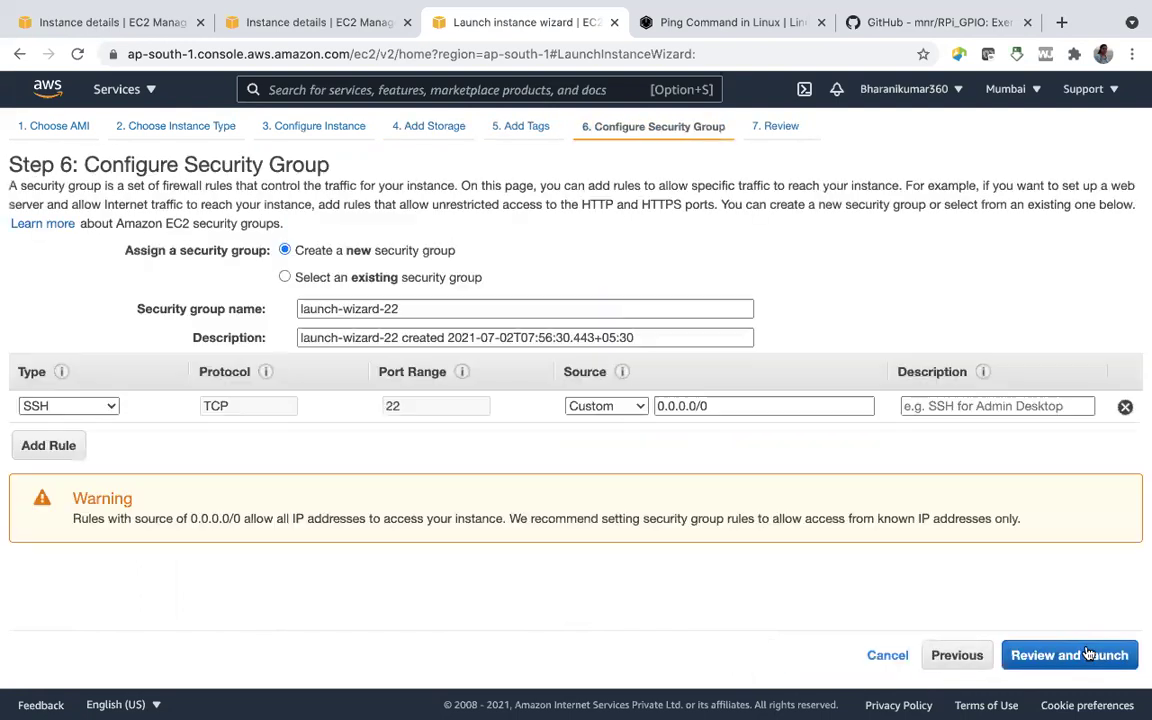
click(17, 452)
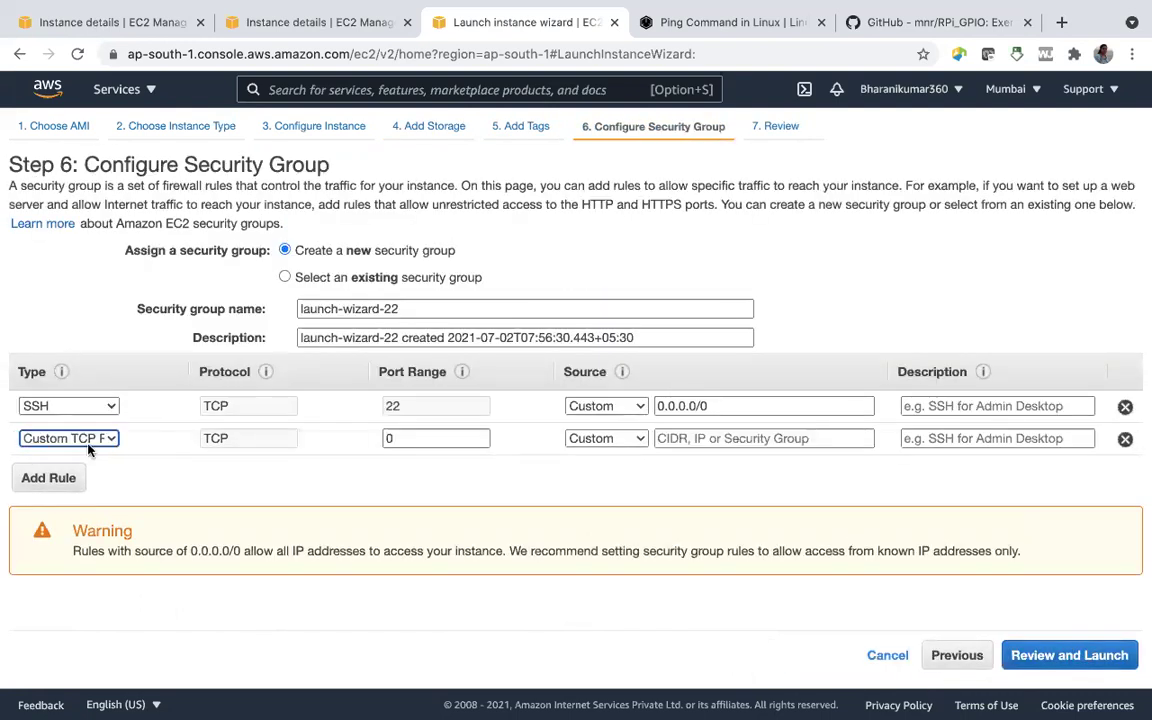
click(45, 438)
scroll(82, 596, down, 5)
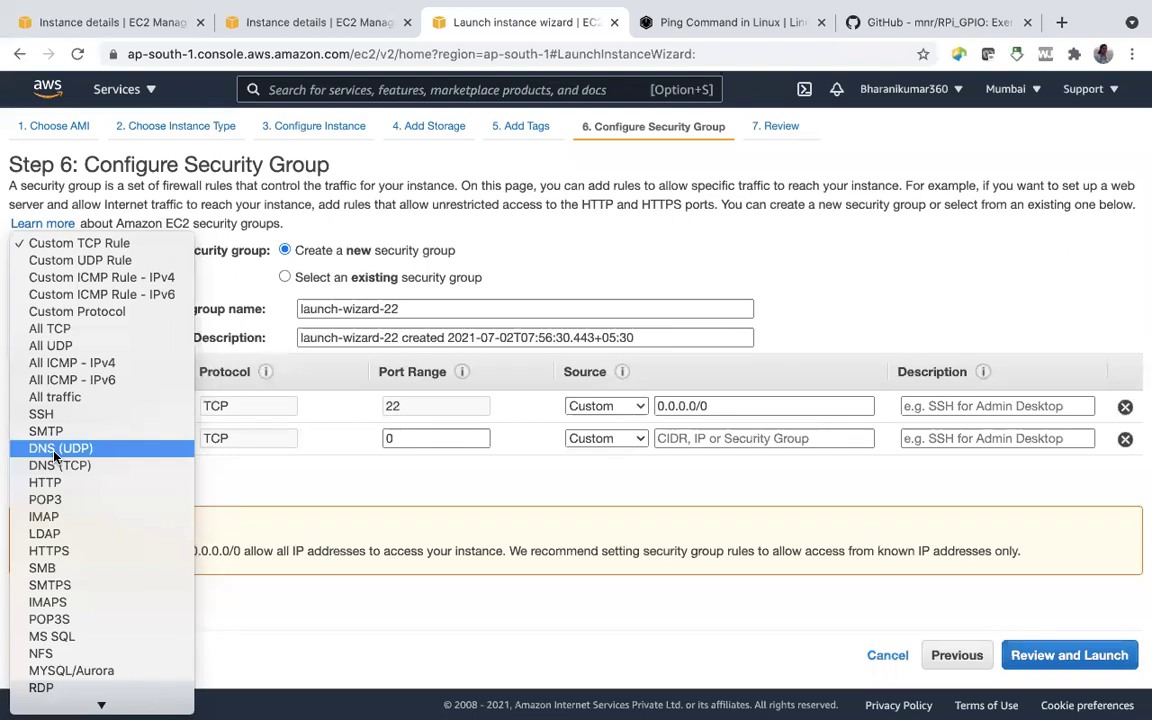
scroll(55, 455, down, 1)
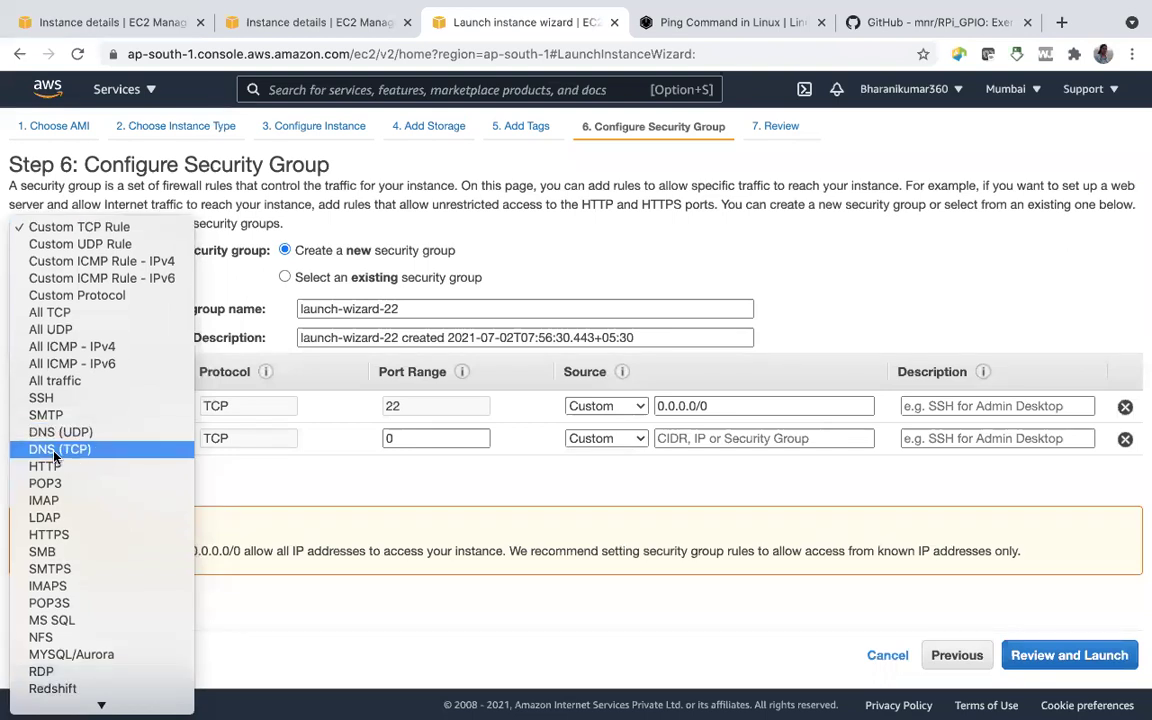
click(41, 467)
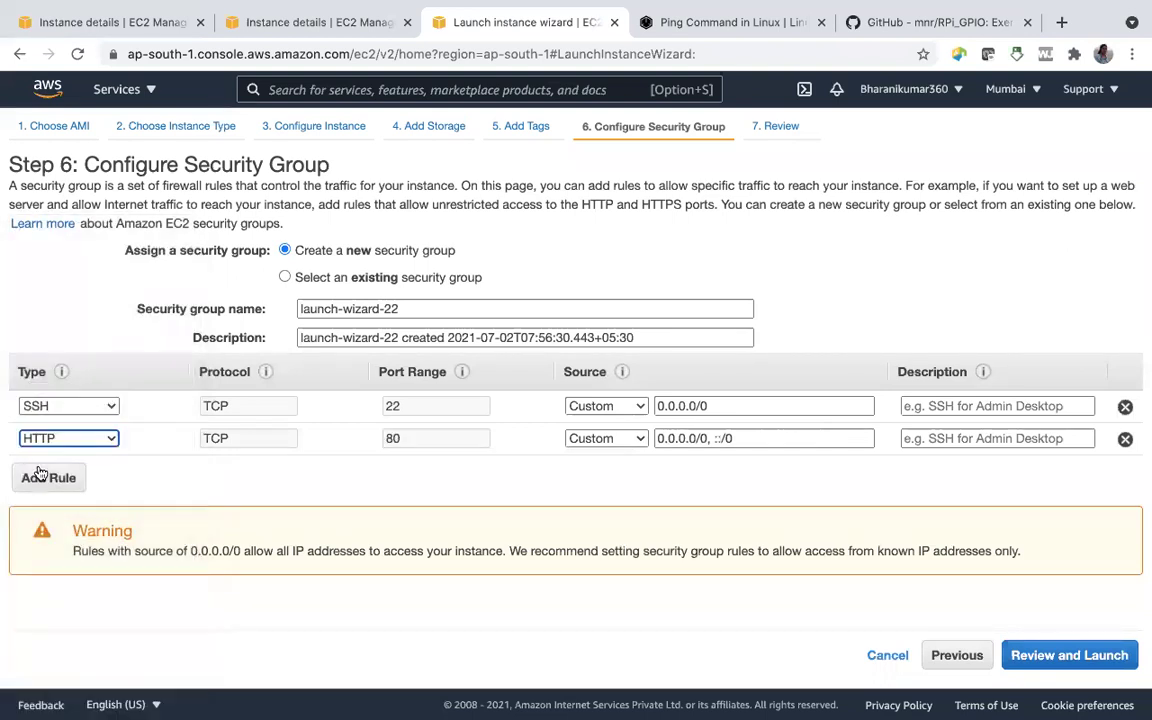
Review the configuration and launch the instance with the existing demoec2 key pair, acknowledging access to its private key file.
click(1066, 656)
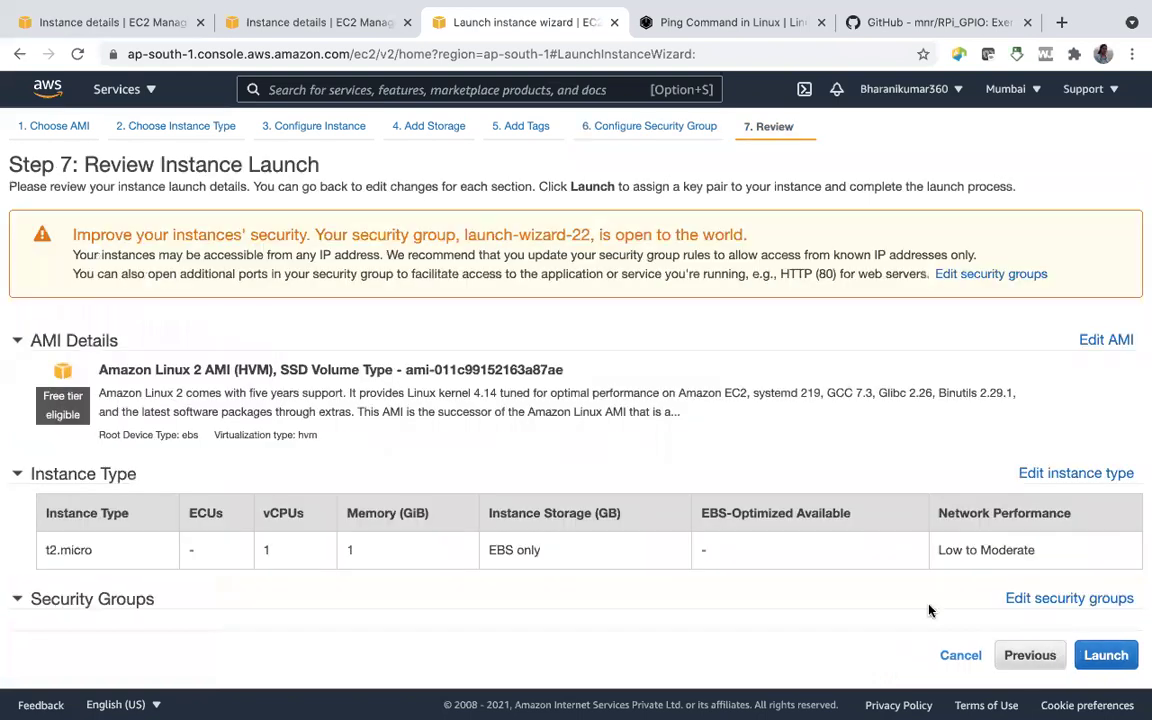
scroll(504, 483, down, 3)
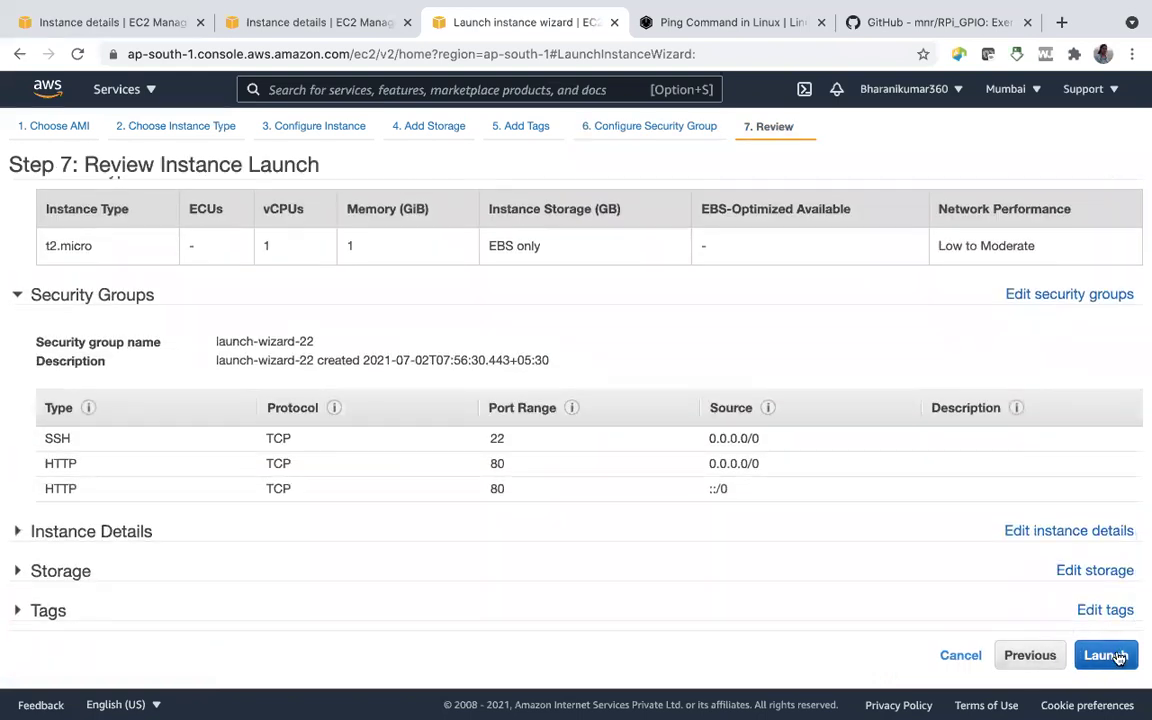
click(1106, 655)
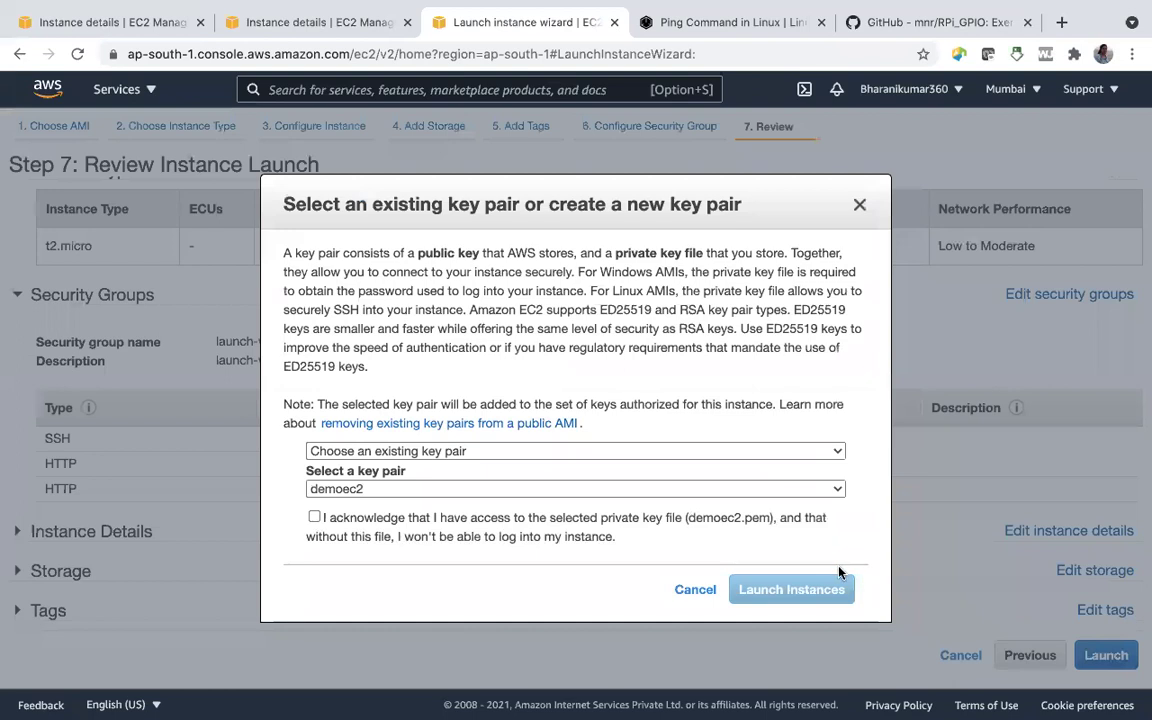
click(314, 517)
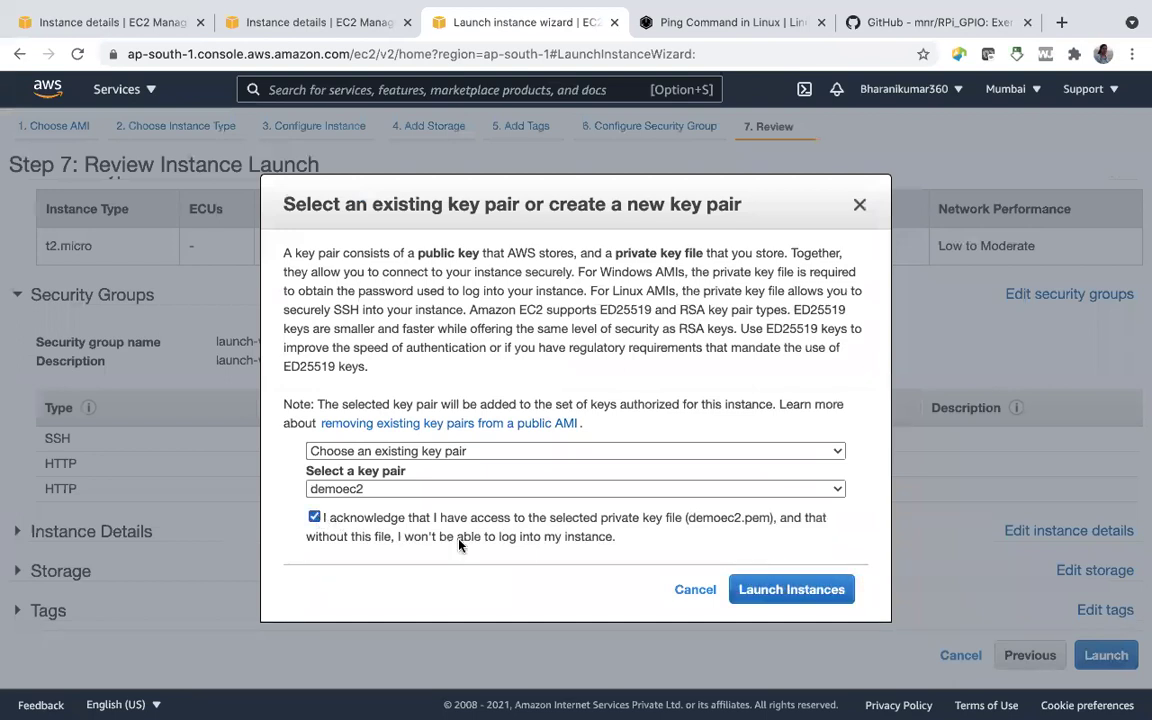
click(745, 590)
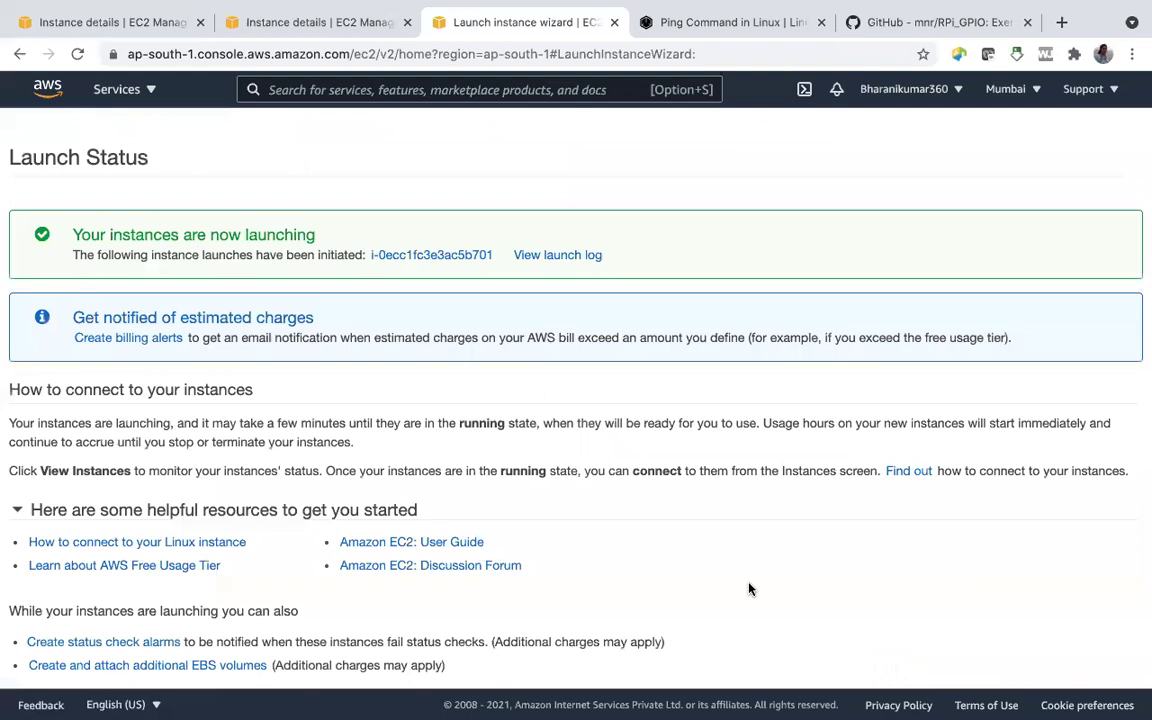
Open the instances list and examine the availability zone, public address, security group, key name and launch time columns.
scroll(748, 590, down, 2)
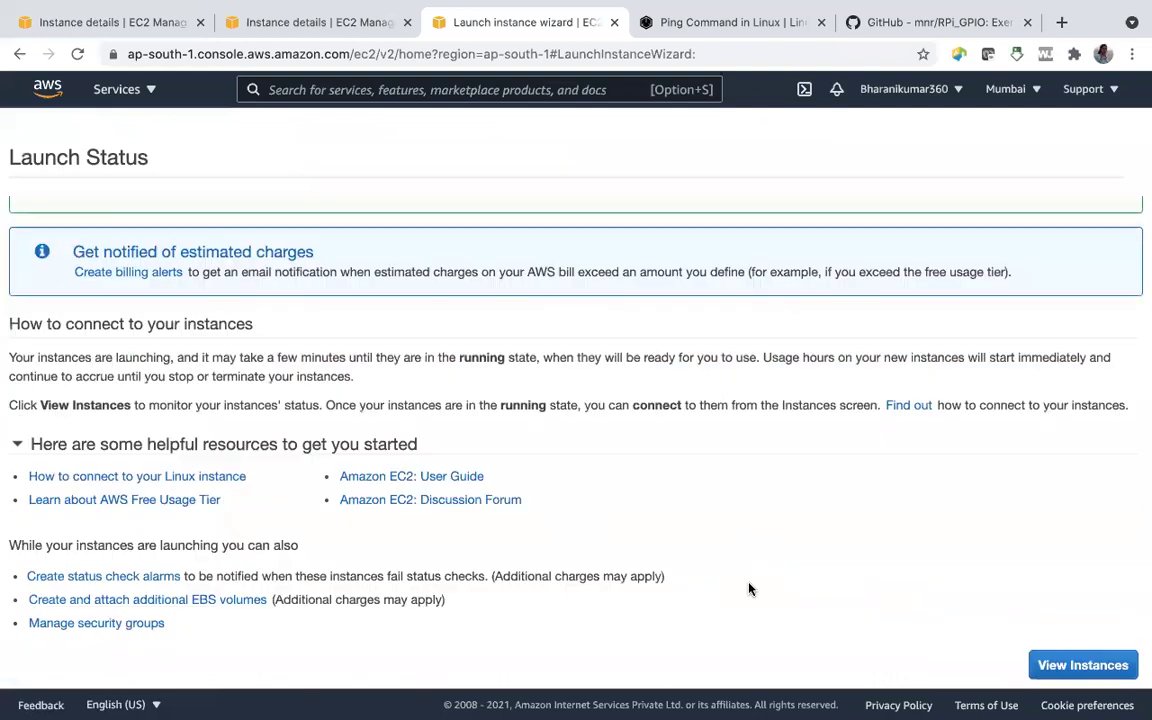
click(1082, 663)
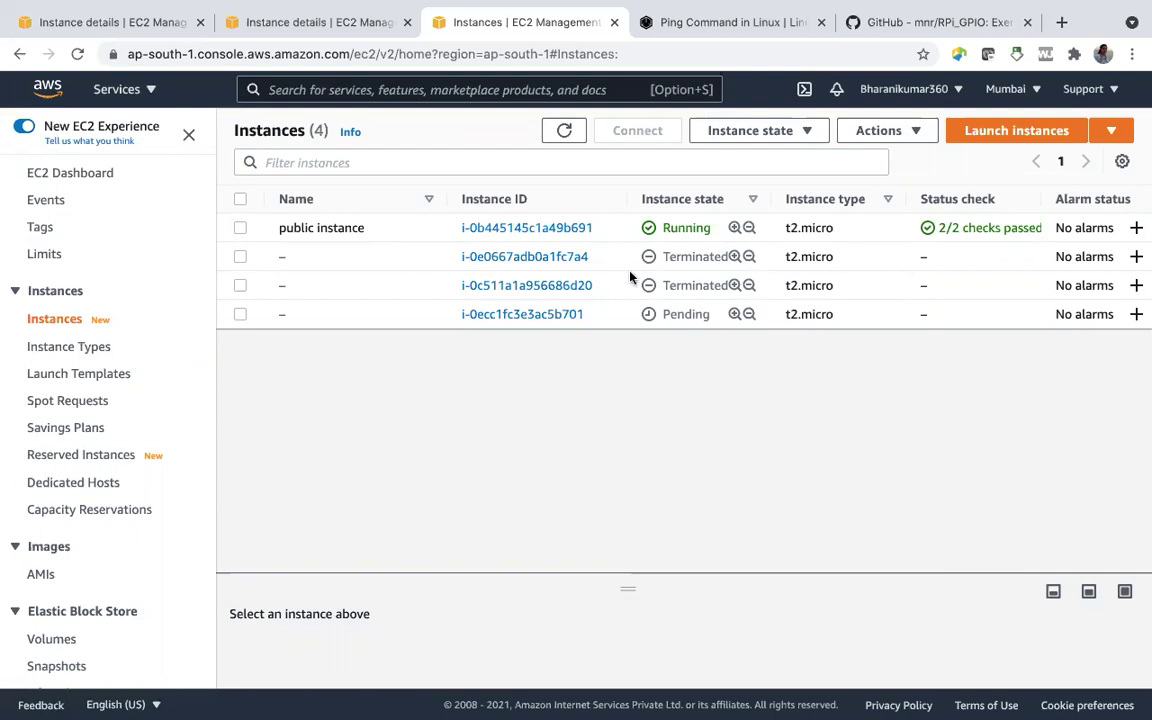
scroll(817, 288, right, 10)
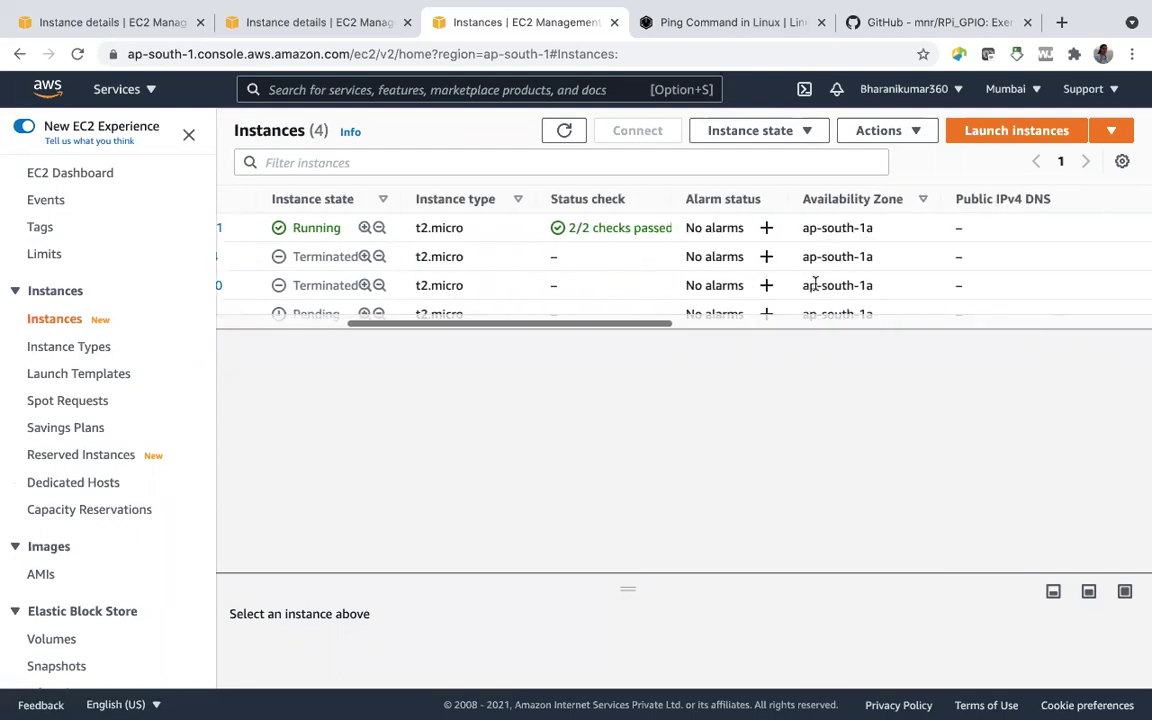
scroll(815, 285, right, 10)
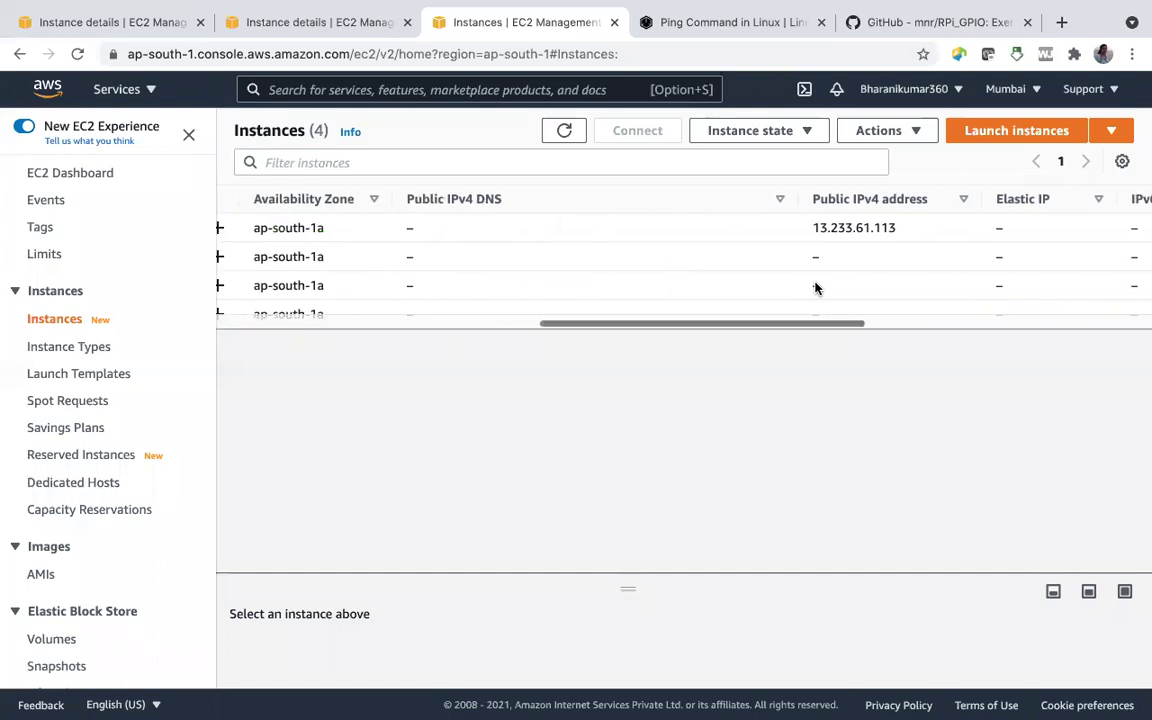
scroll(815, 288, right, 8)
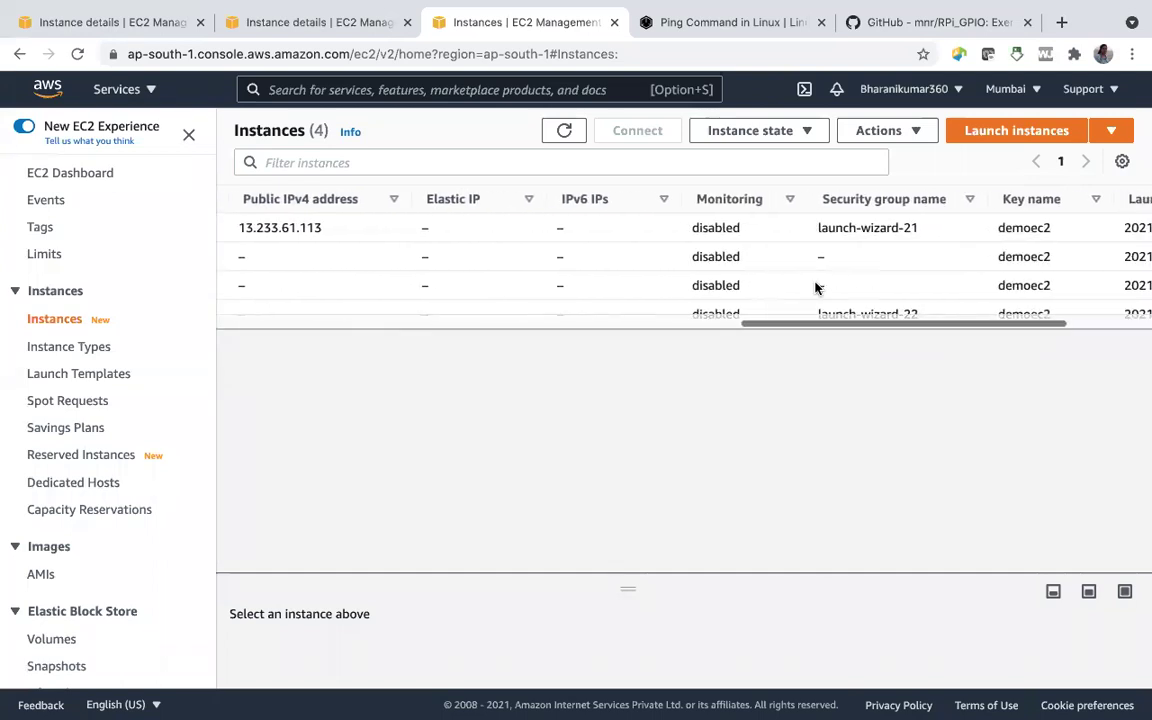
scroll(815, 288, right, 4)
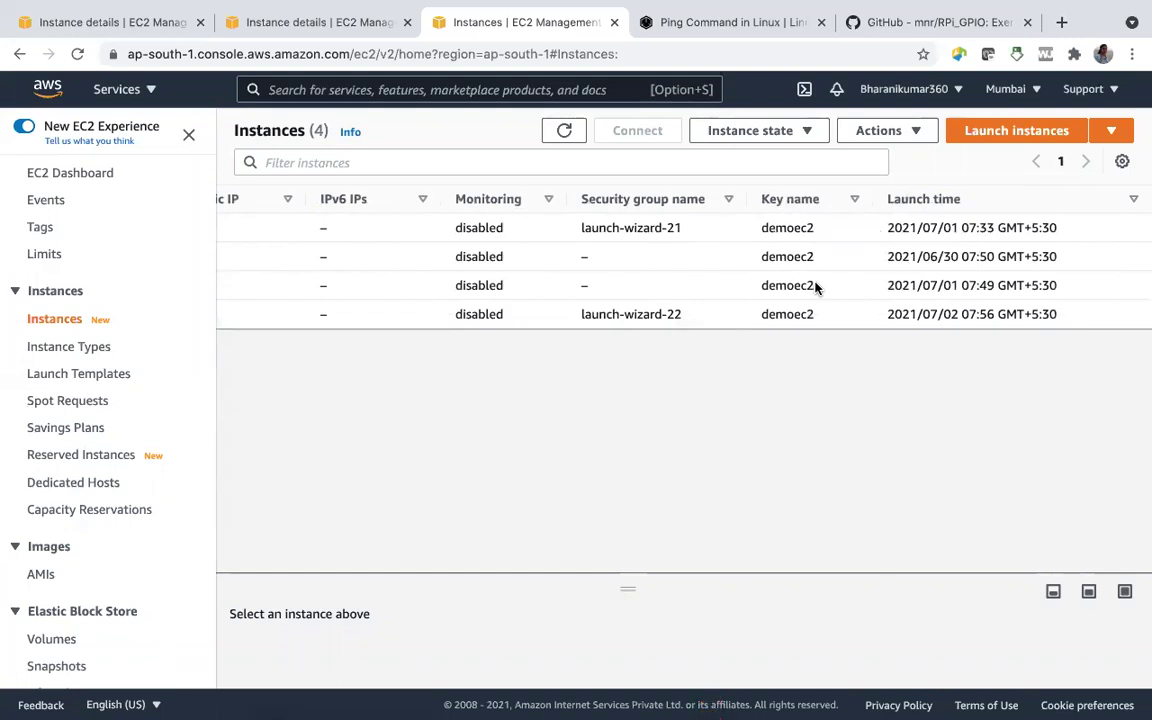
scroll(815, 288, left, 1)
scroll(815, 288, left, 10)
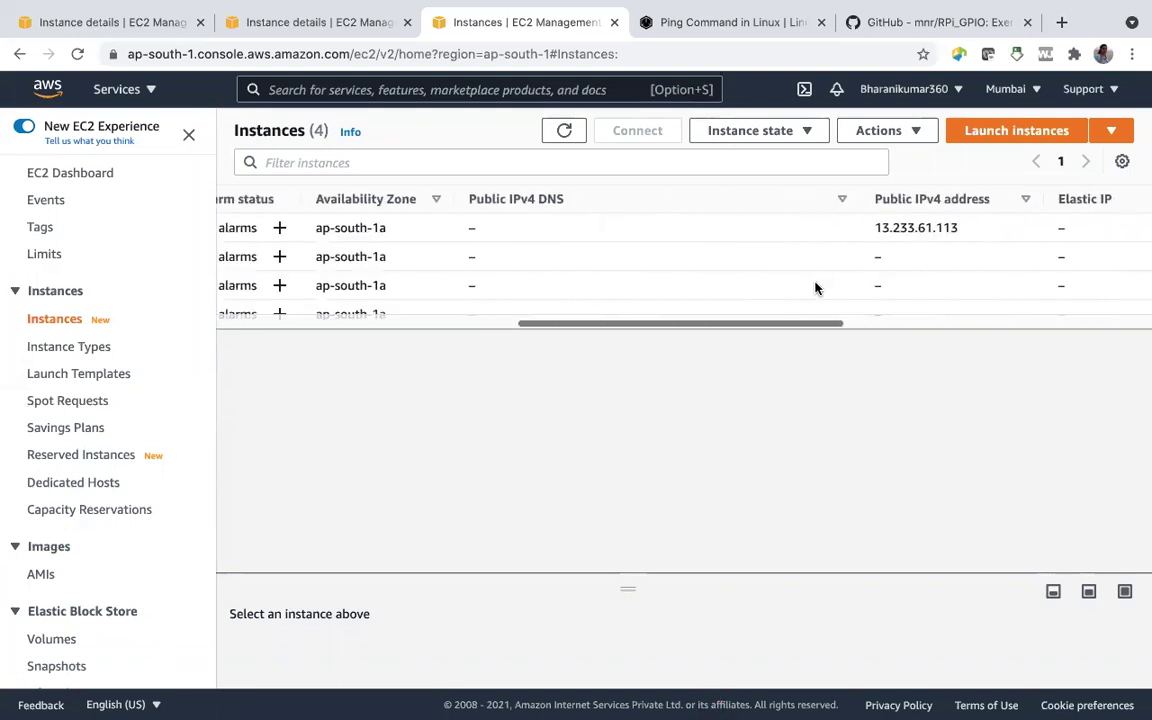
scroll(815, 284, left, 2)
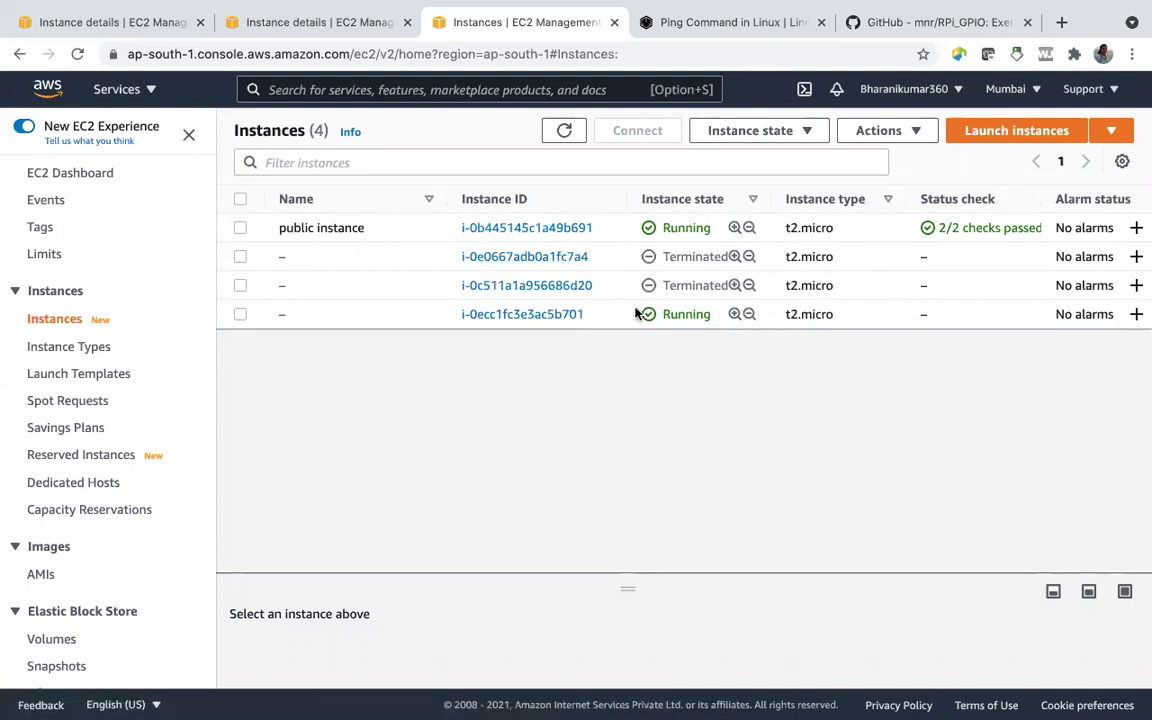
Open the new private-subnet instance's summary, highlight the third octet of its private IPv4 address, and select that instance back in the list.
click(576, 314)
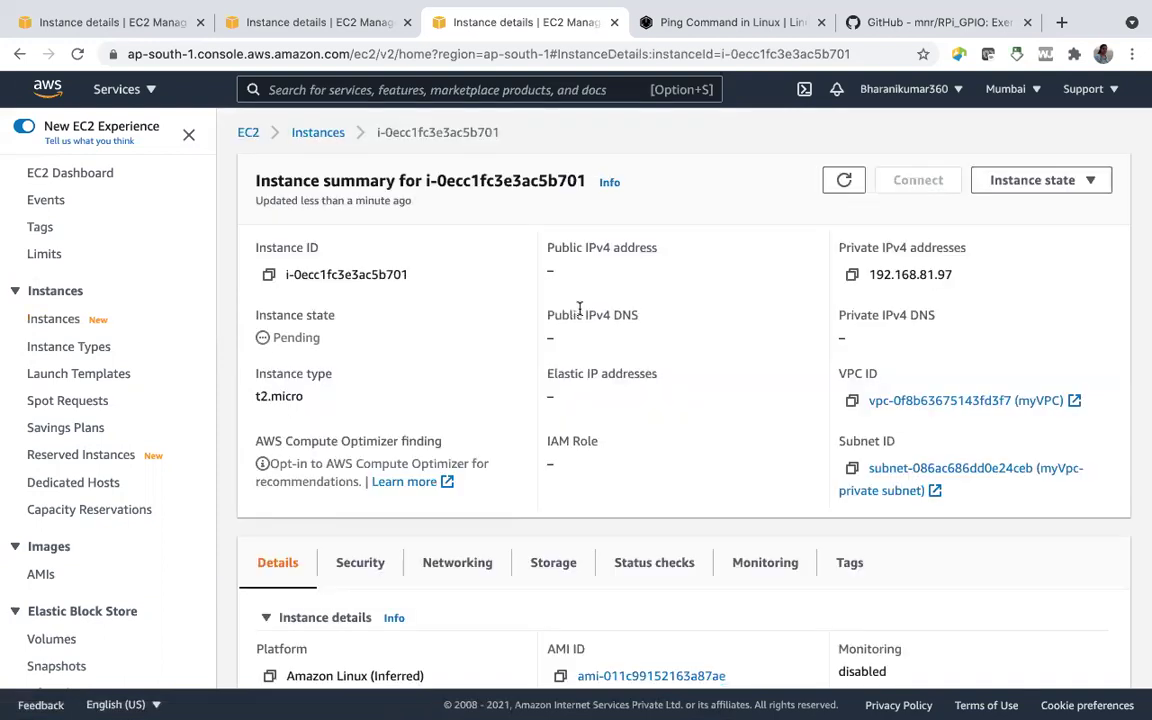
drag(920, 274, 930, 274)
click(18, 58)
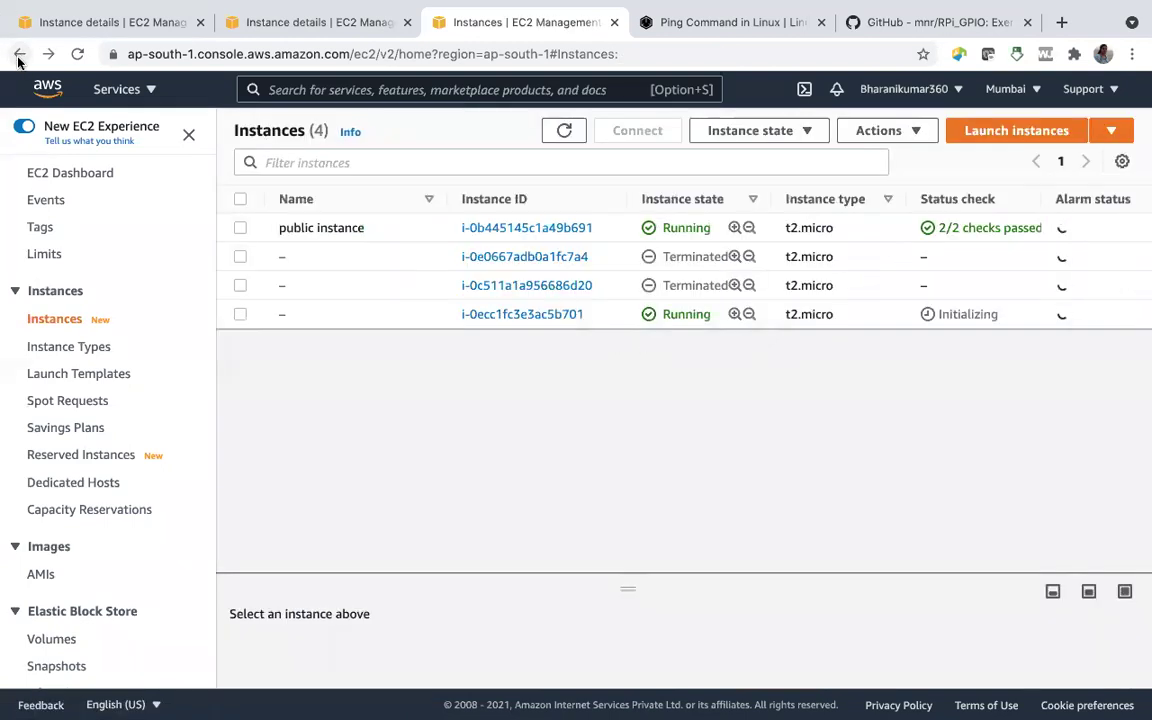
click(239, 316)
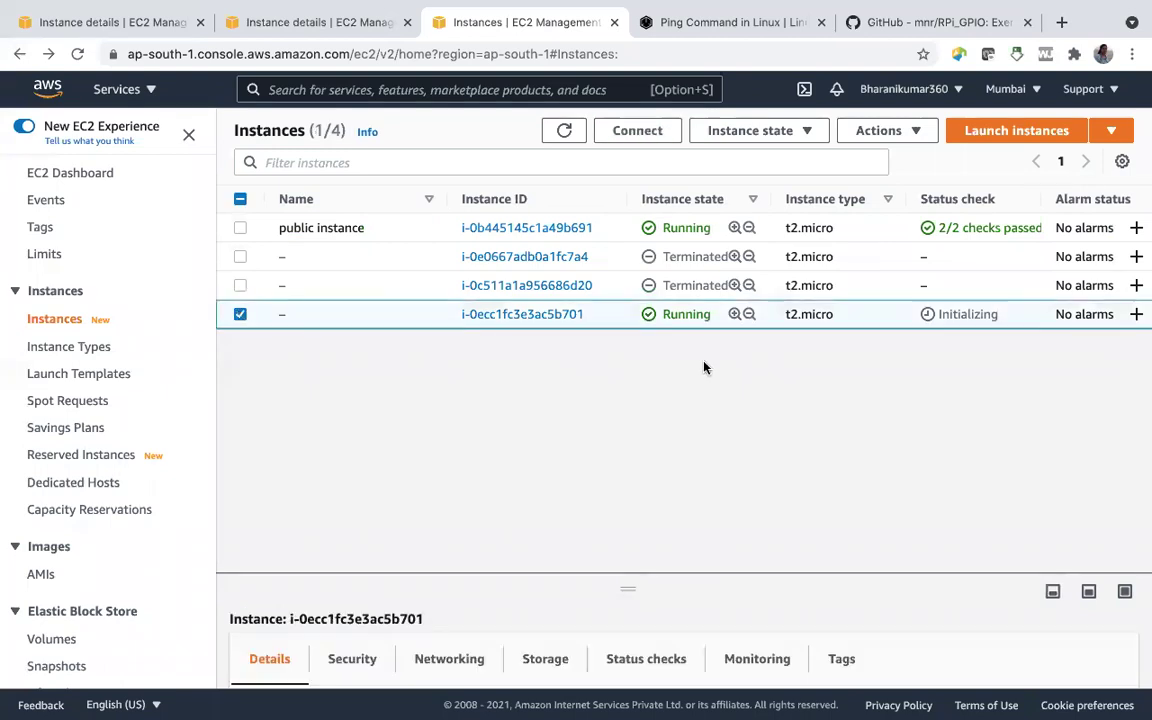
Copy the example SSH command from the new private instance's connection page and switch to the terminal.
click(558, 314)
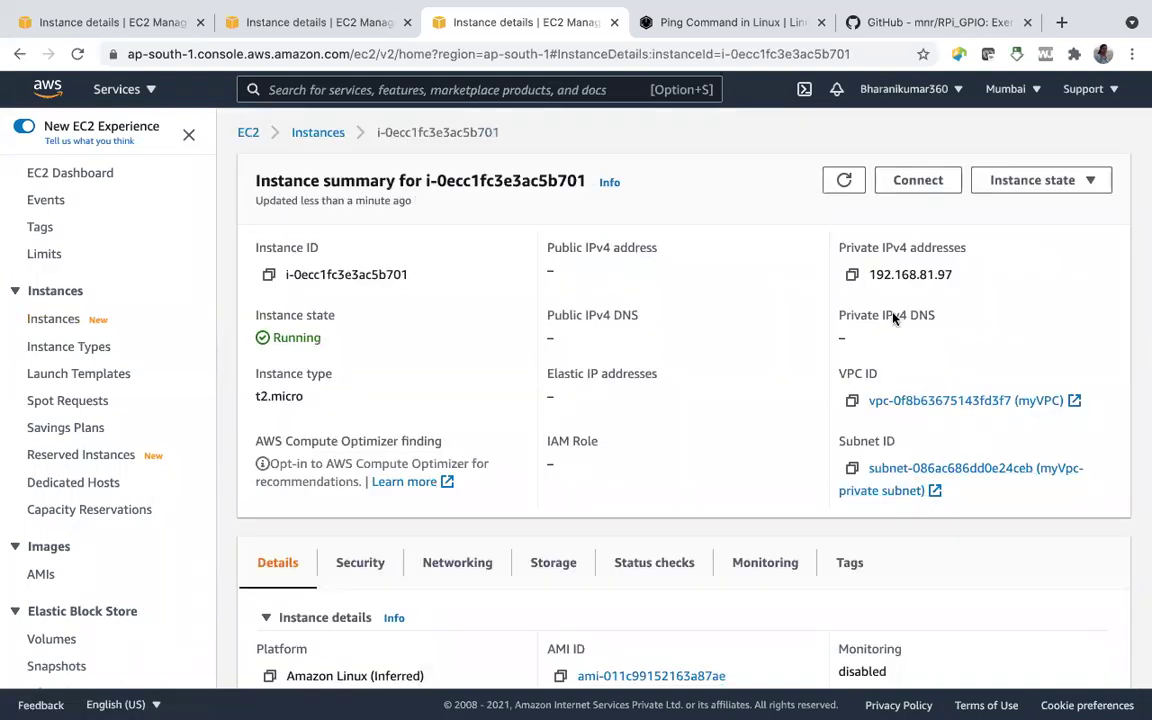
click(918, 180)
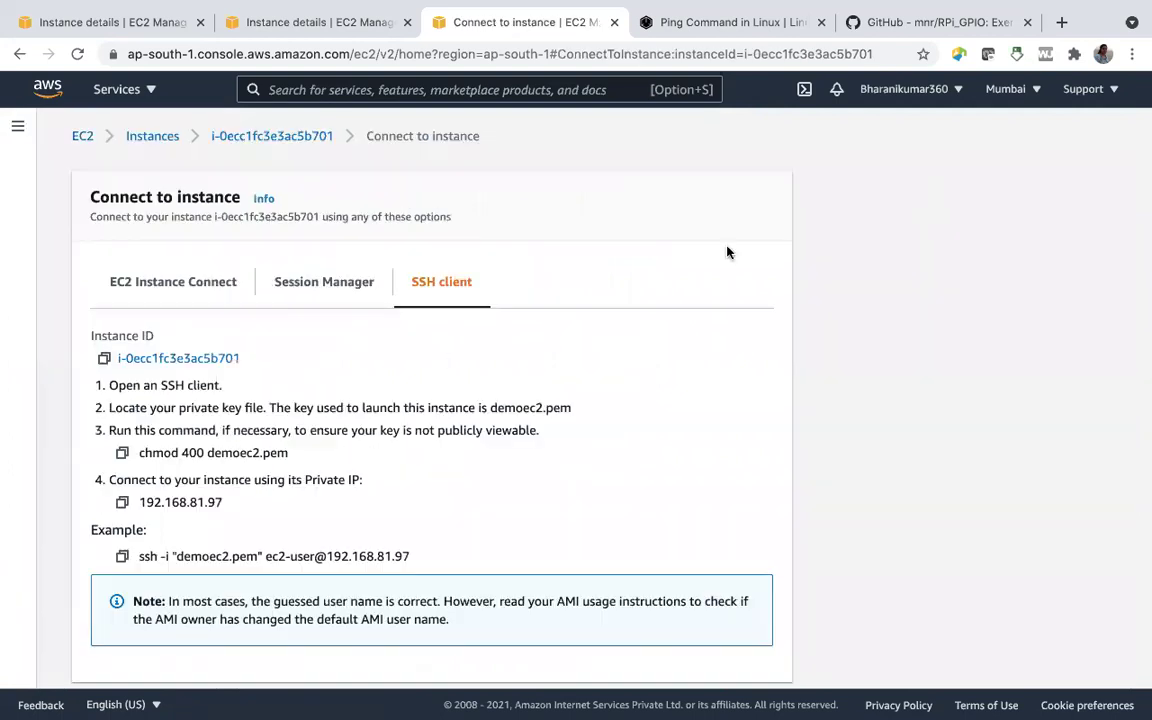
click(119, 557)
mouse_move(455, 708)
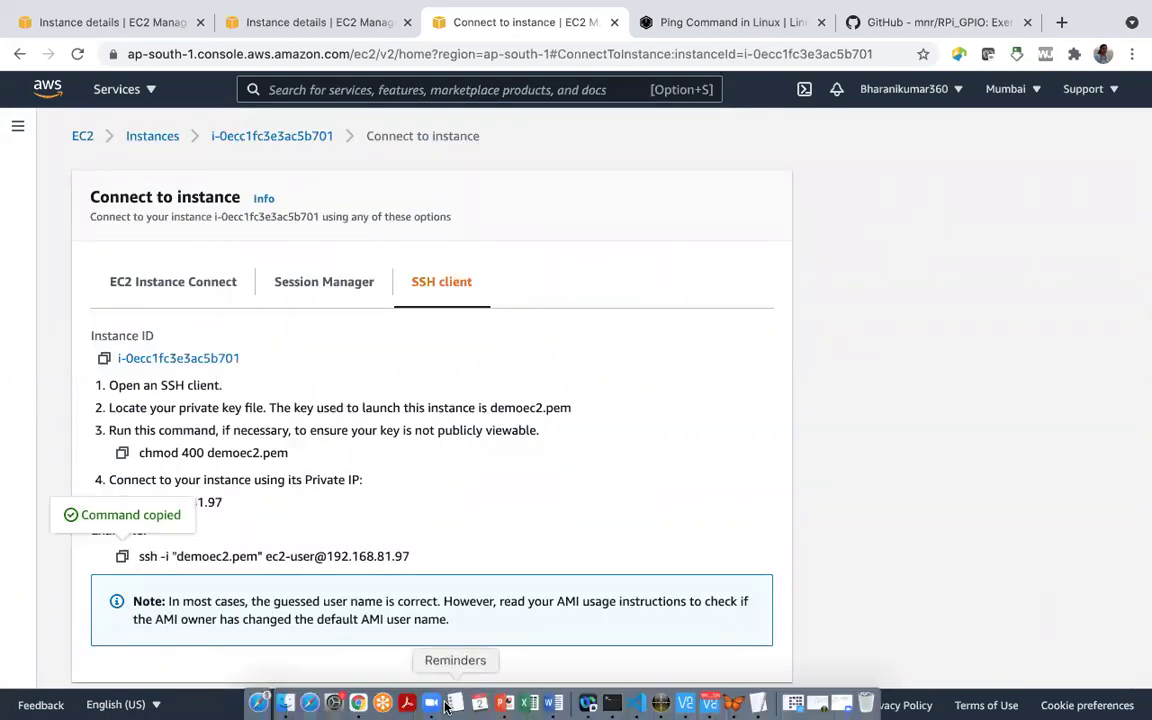
click(612, 705)
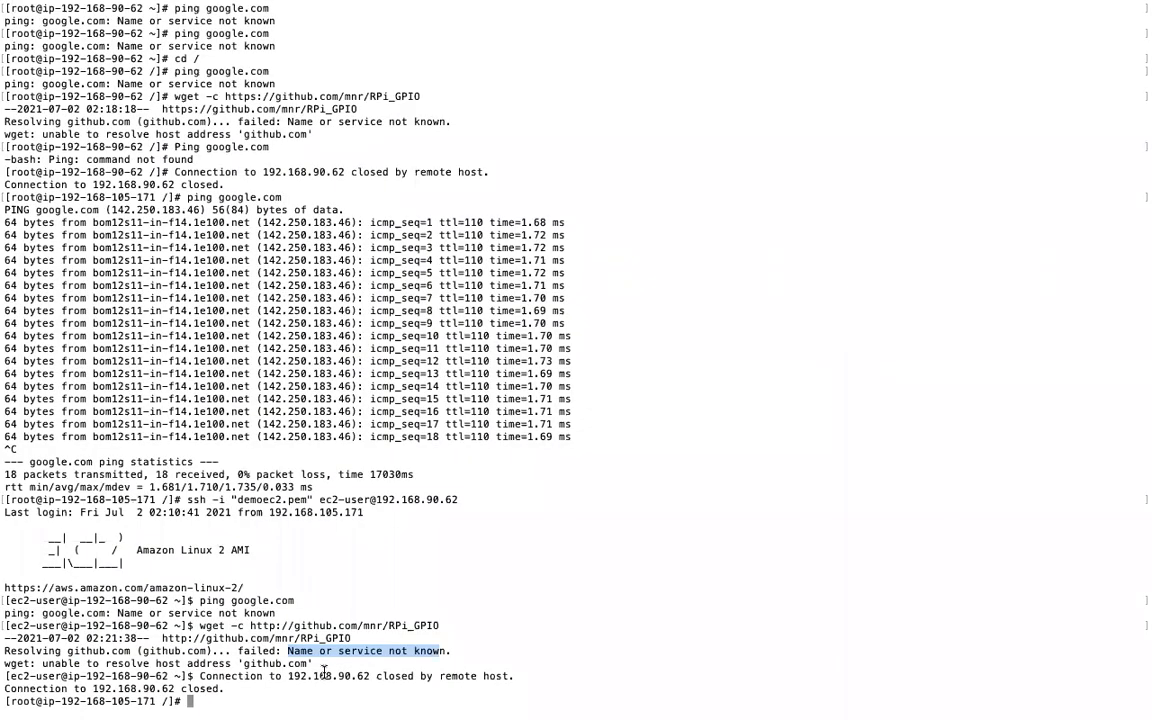
Exit the root session on the public instance back to the ec2-user shell.
key(Return)
key(Return)
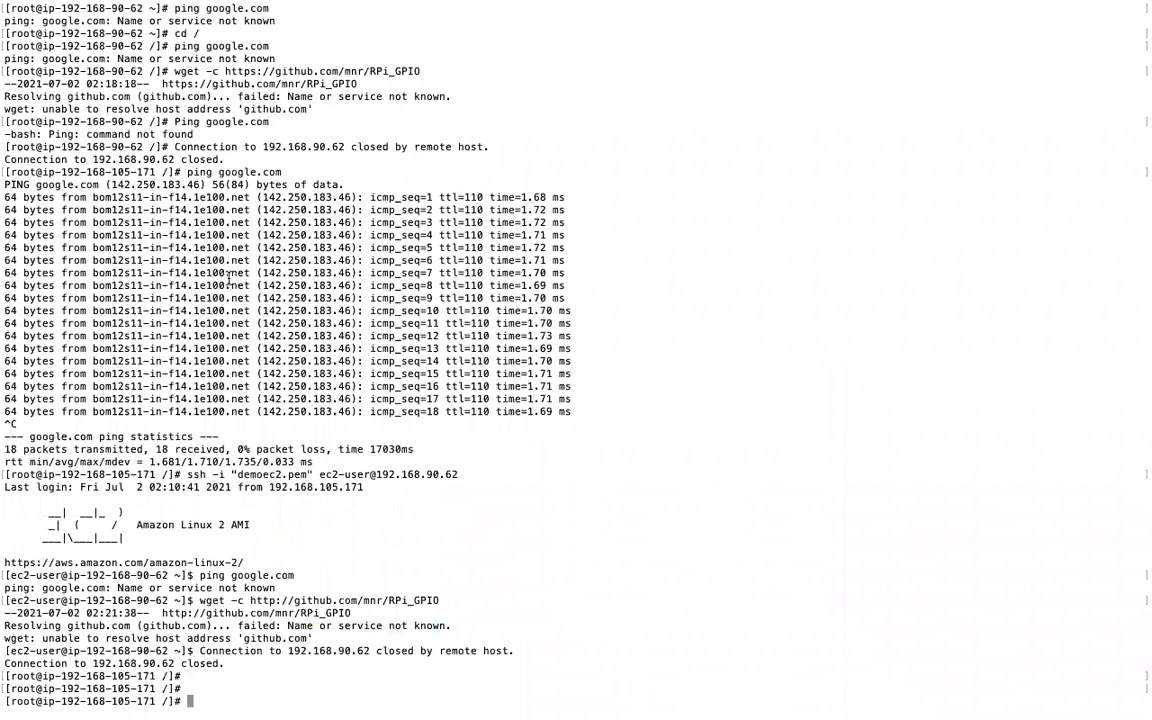
text(exit)
key(Return)
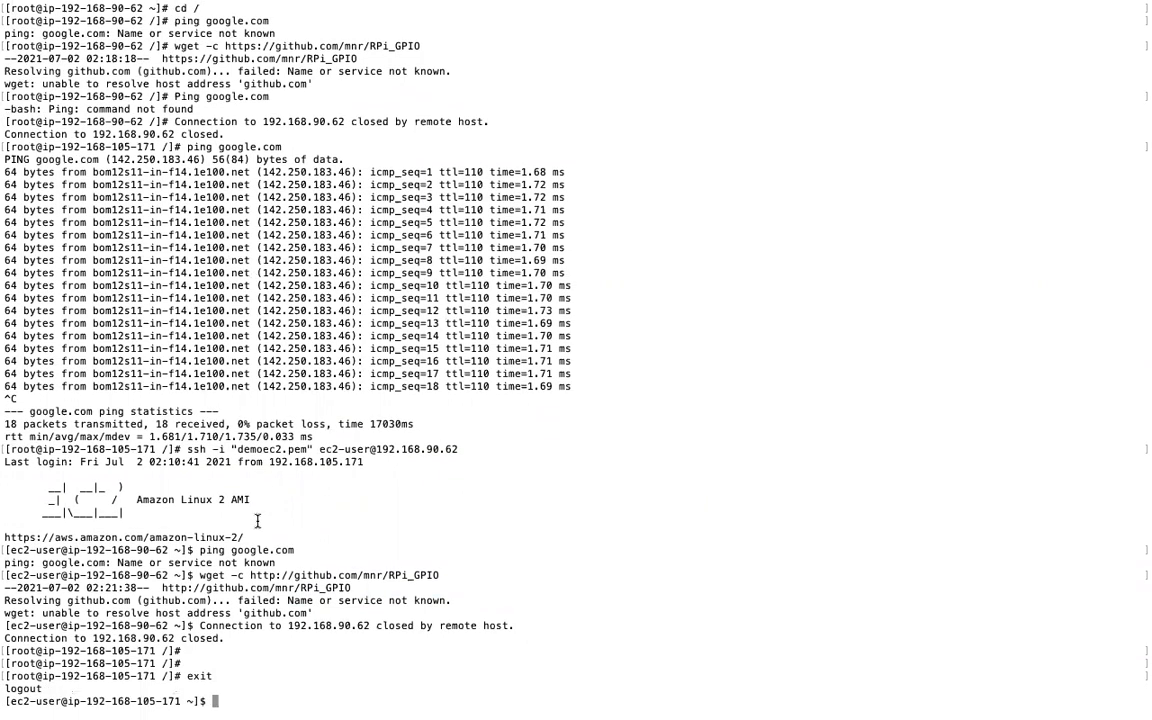
Try to connect as ec2-user to 192.168.81.97 over SSH with demoec2.pem from the ec2-user shell, accepting the host key.
right_click(222, 700)
click(248, 612)
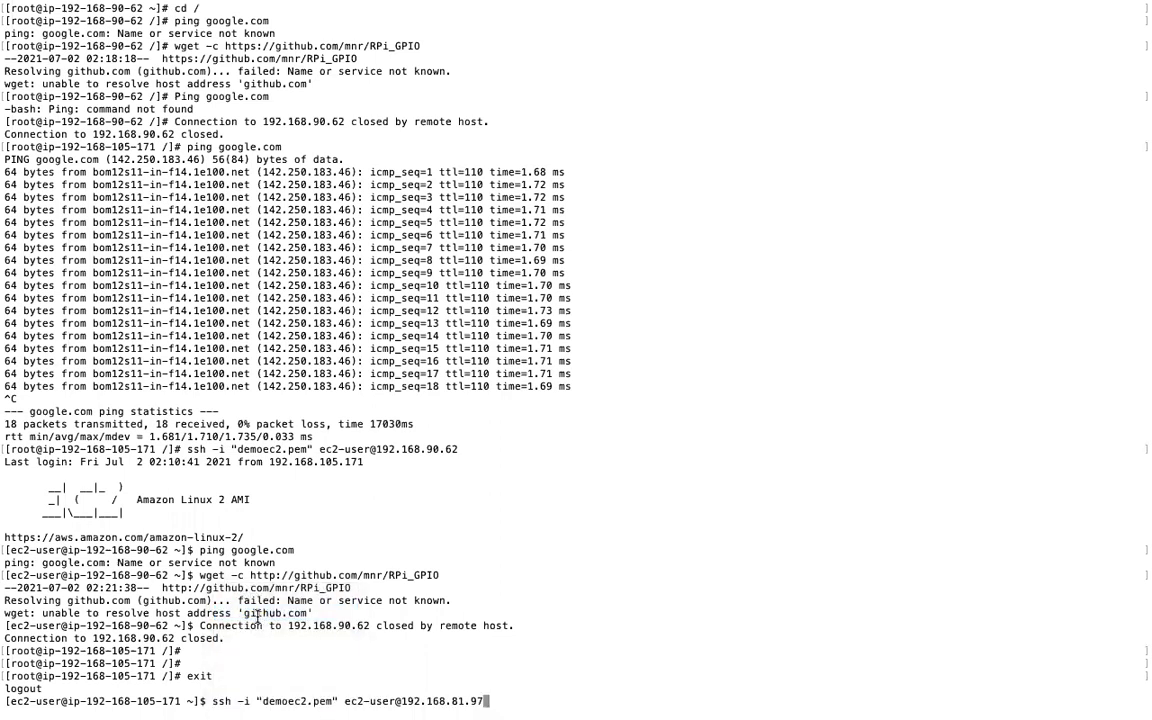
mouse_move(535, 706)
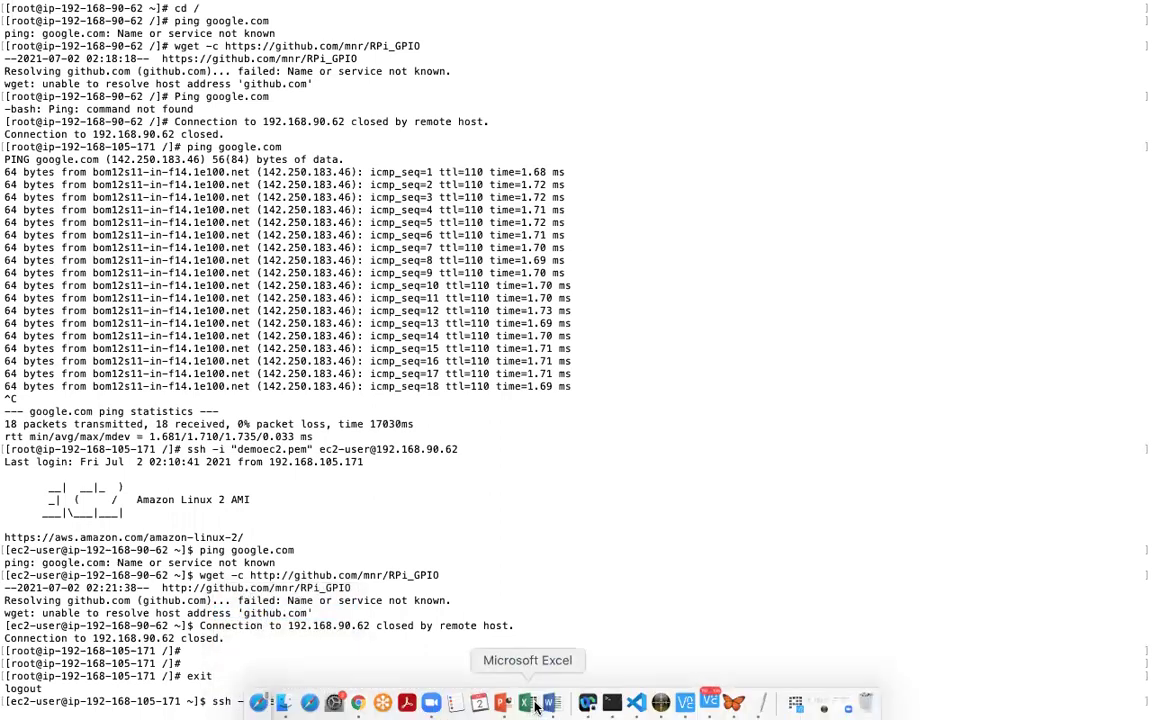
key(Return)
text(yes)
key(Return)
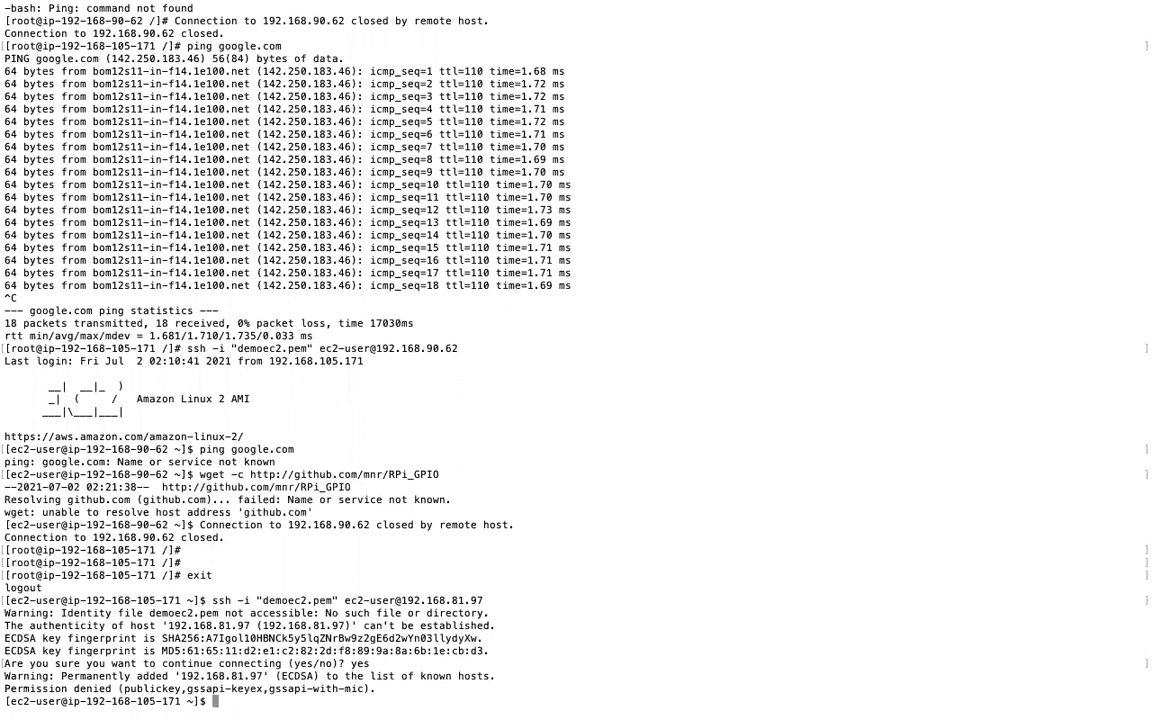
Start a root shell with sudo -i and change to the / directory.
text(sudo -i)
key(Return)
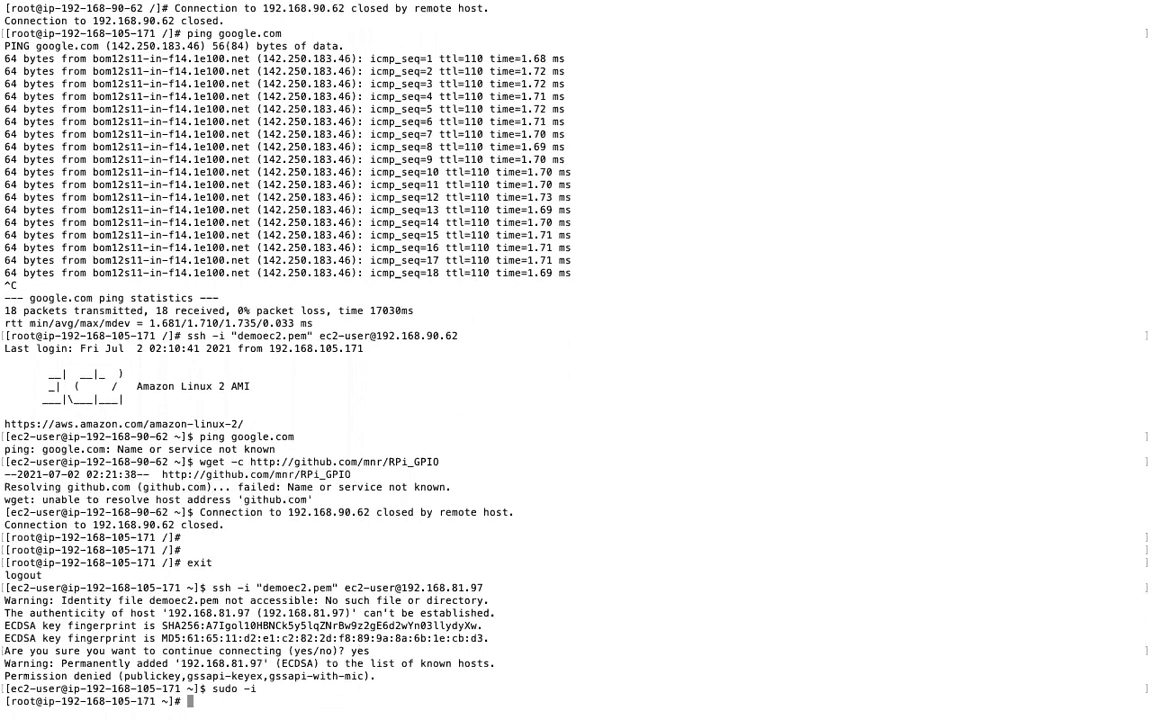
text(cd /)
key(Return)
text(ssh -i "demoec2.pem" ec2-user@192.168.90.62)
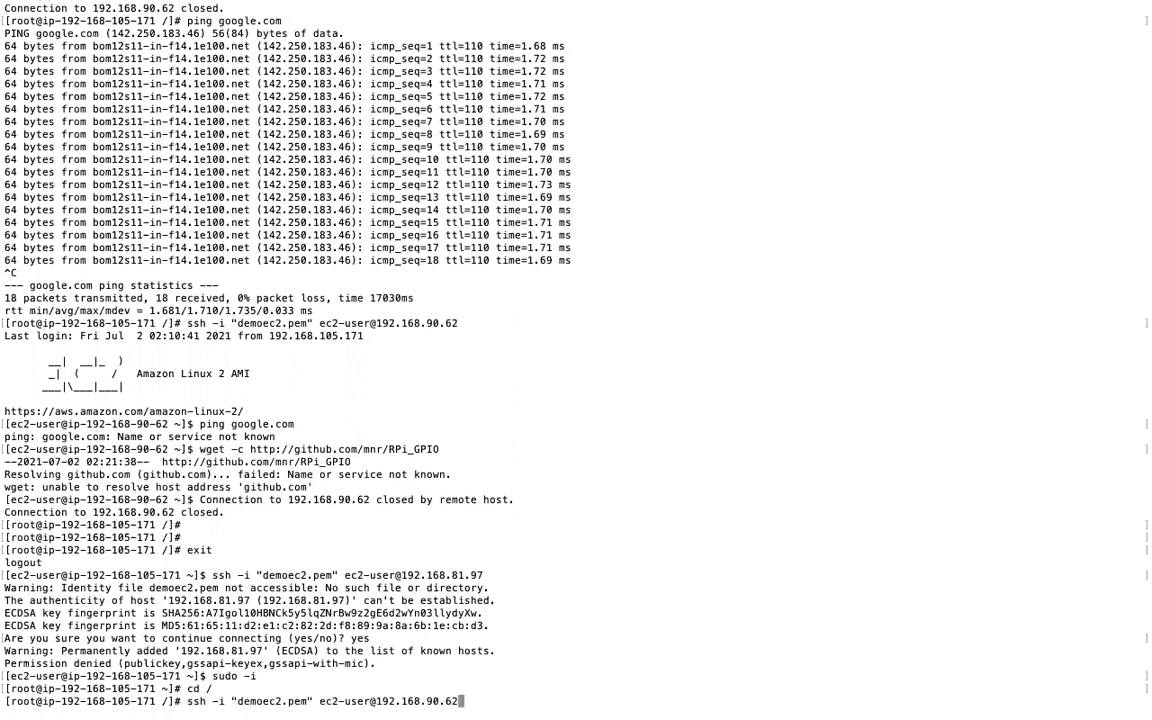
key(Left)
key(Left)
key(Left)
key(BackSpace)
key(BackSpace)
text(8)
key(Right)
key(Right)
key(Right)
key(BackSpace)
key(BackSpace)
key(BackSpace)
key(BackSpace)
key(BackSpace)
key(BackSpace)
key(BackSpace)
key(BackSpace)
key(BackSpace)
key(BackSpace)
key(BackSpace)
key(BackSpace)
key(BackSpace)
key(BackSpace)
key(BackSpace)
key(BackSpace)
key(BackSpace)
key(BackSpace)
key(BackSpace)
key(BackSpace)
key(BackSpace)
key(BackSpace)
key(BackSpace)
key(BackSpace)
key(BackSpace)
key(BackSpace)
key(BackSpace)
key(BackSpace)
key(BackSpace)
key(BackSpace)
key(BackSpace)
key(BackSpace)
key(BackSpace)
key(BackSpace)
key(BackSpace)
key(BackSpace)
key(BackSpace)
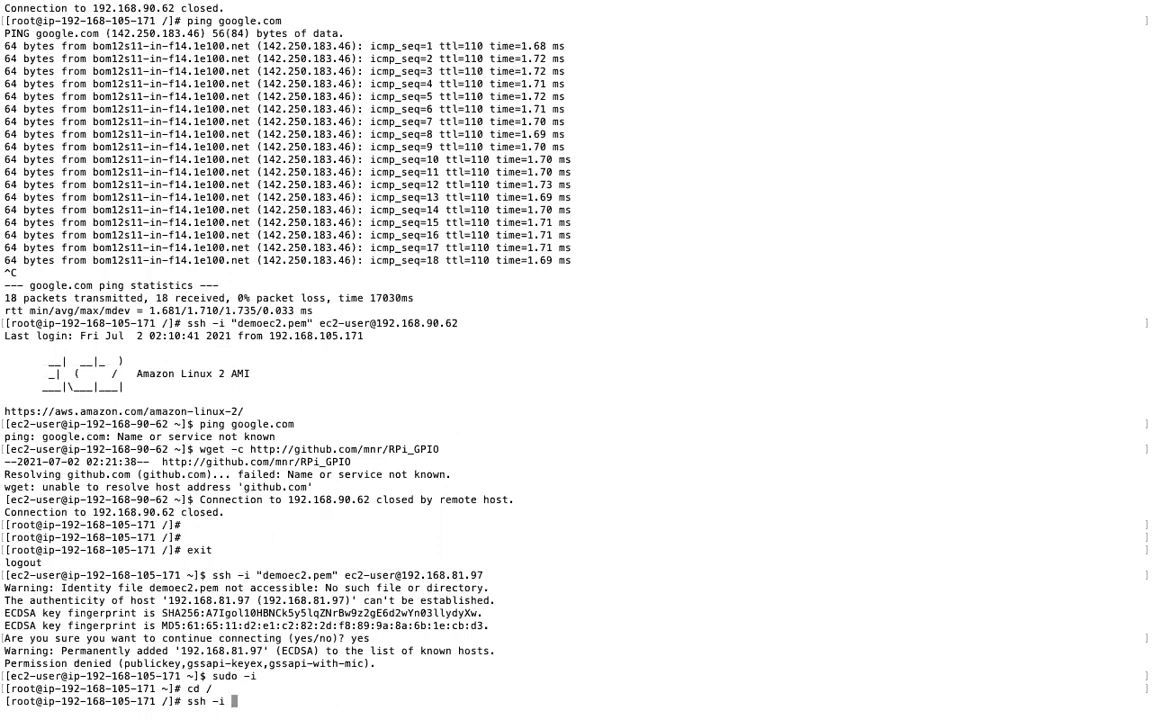
key(BackSpace)
key(super+v)
key(Return)
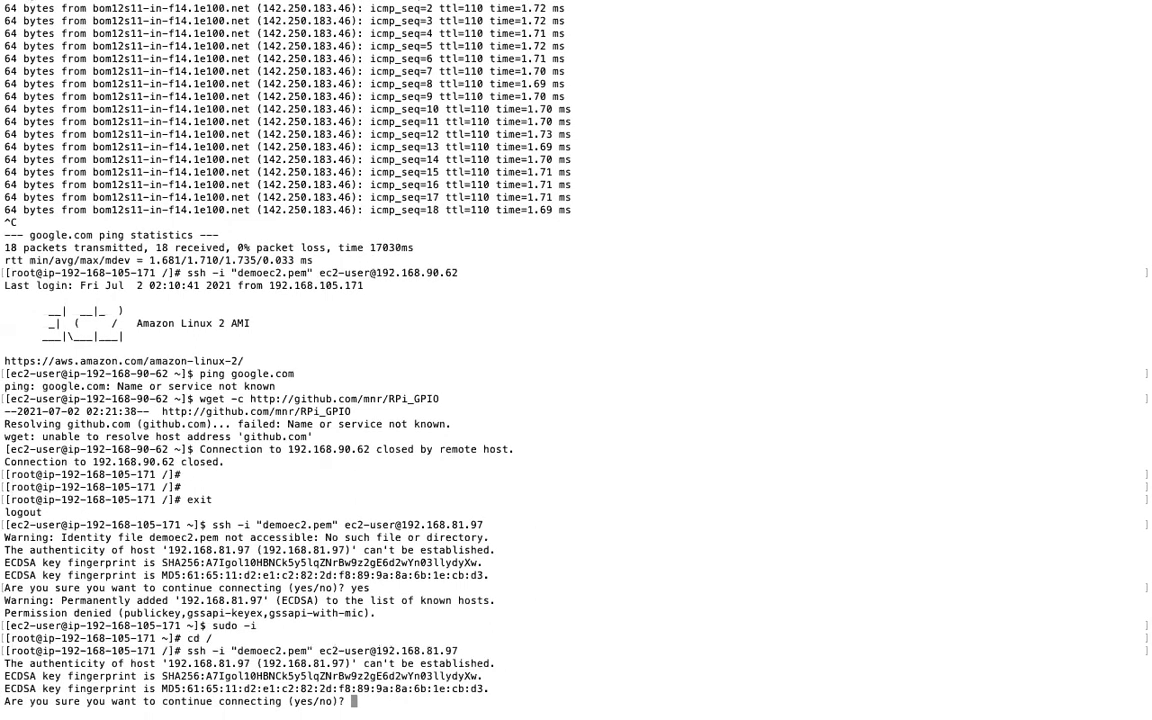
text(yes)
key(Return)
text(pin)
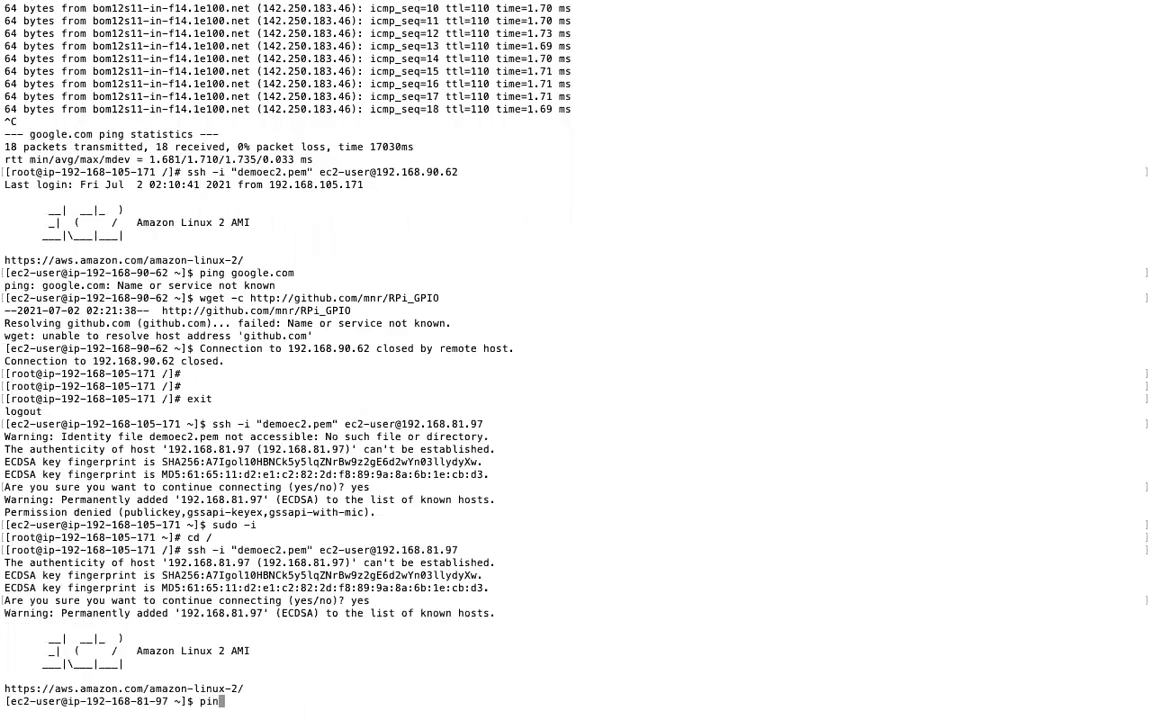
text(g google.com)
key(Return)
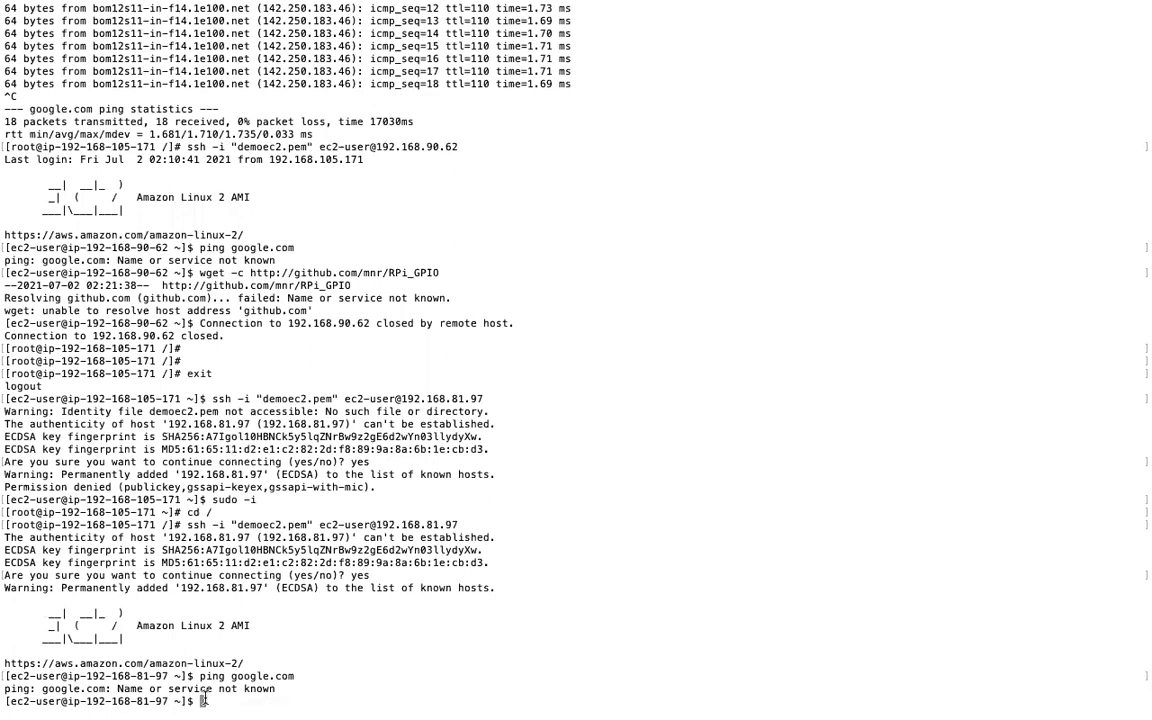
text(wget http://)
text(googl)
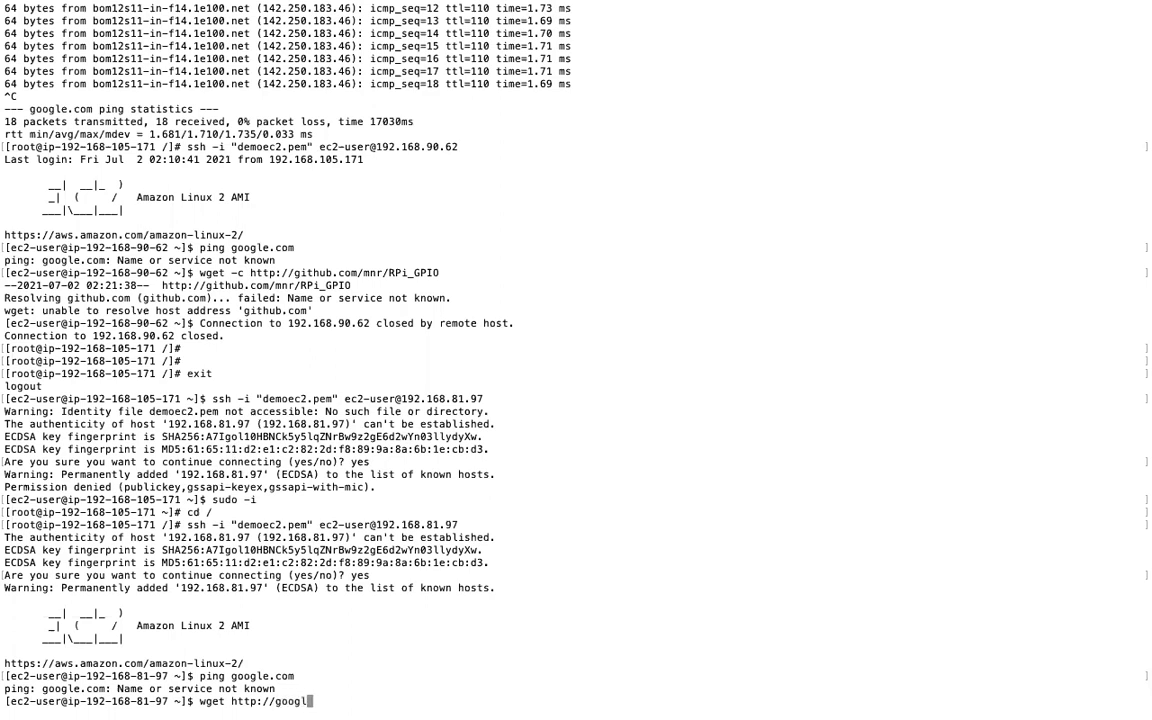
text(e.com)
key(Return)
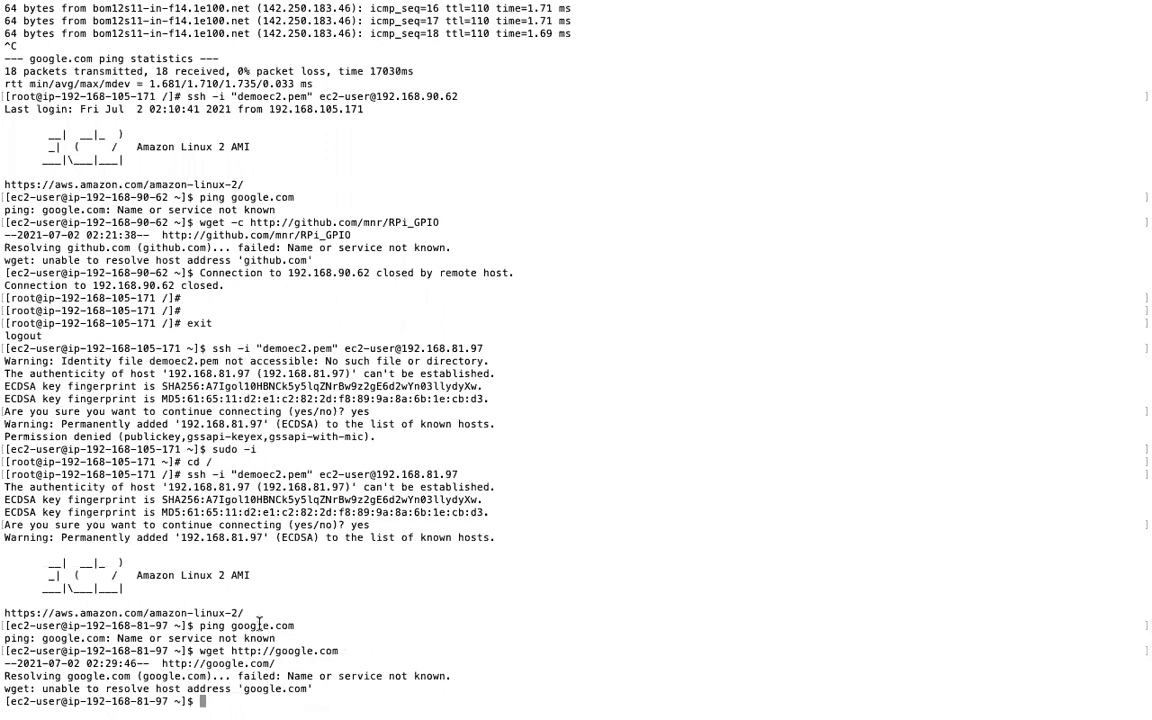
Return to Chrome, open the instances list and examine the status check, availability zone, public address, security group and key name columns.
mouse_move(285, 697)
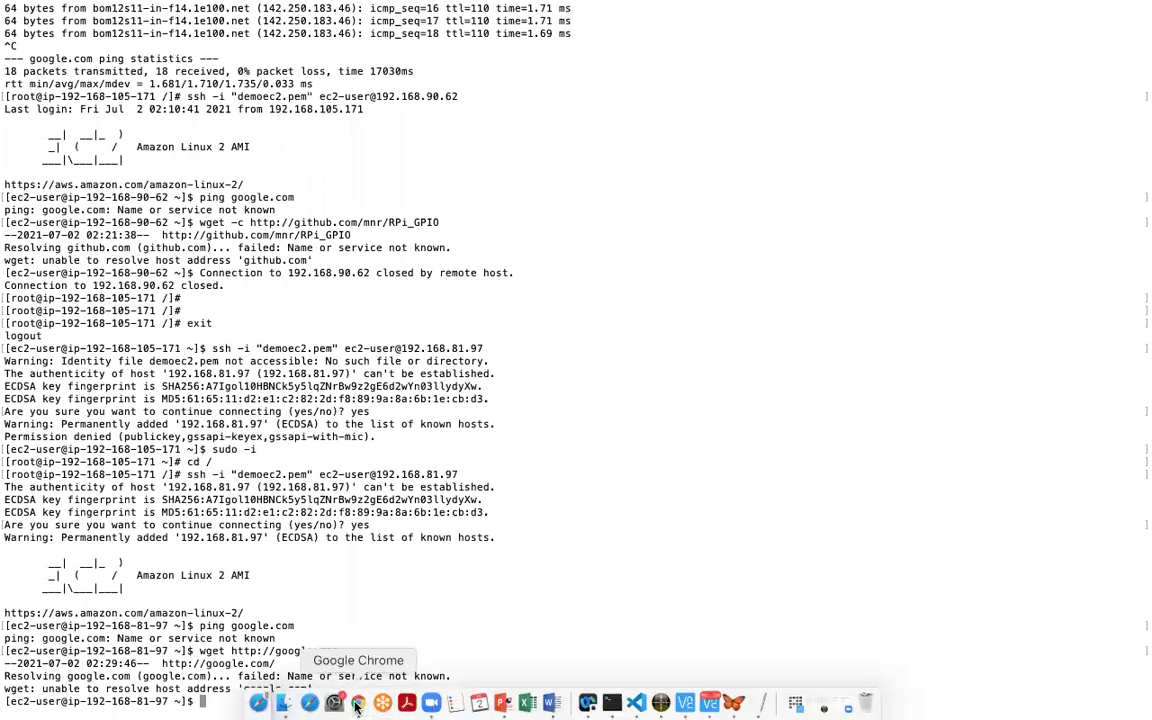
click(357, 704)
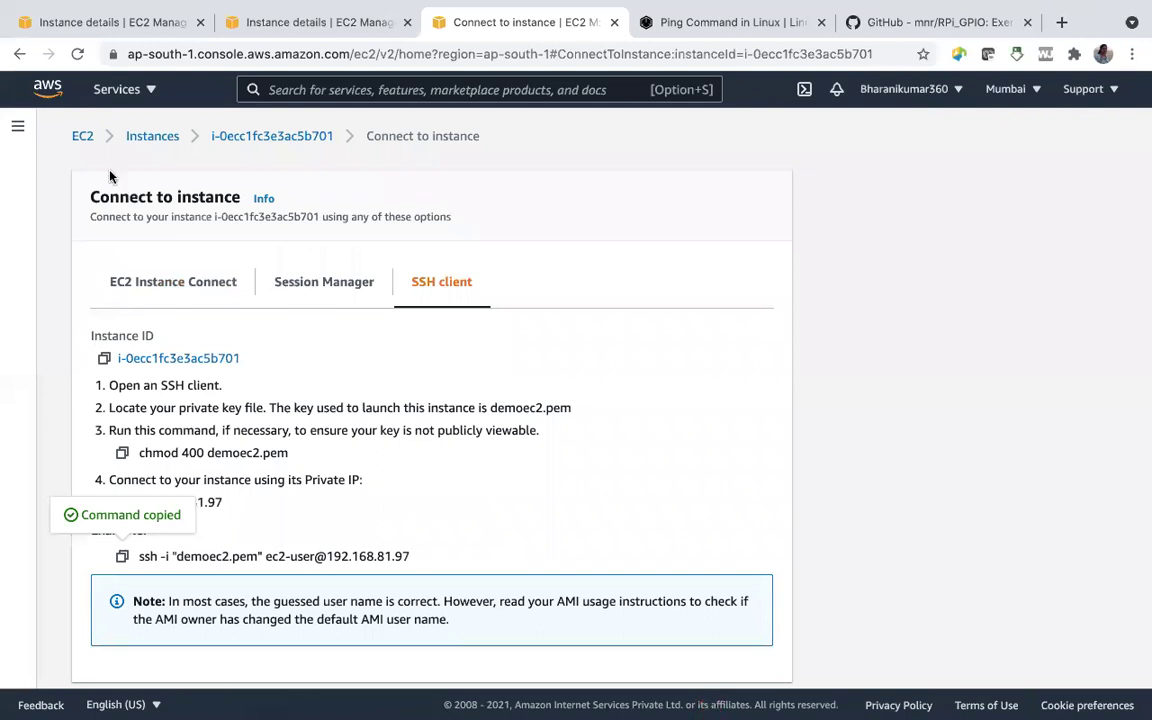
click(157, 139)
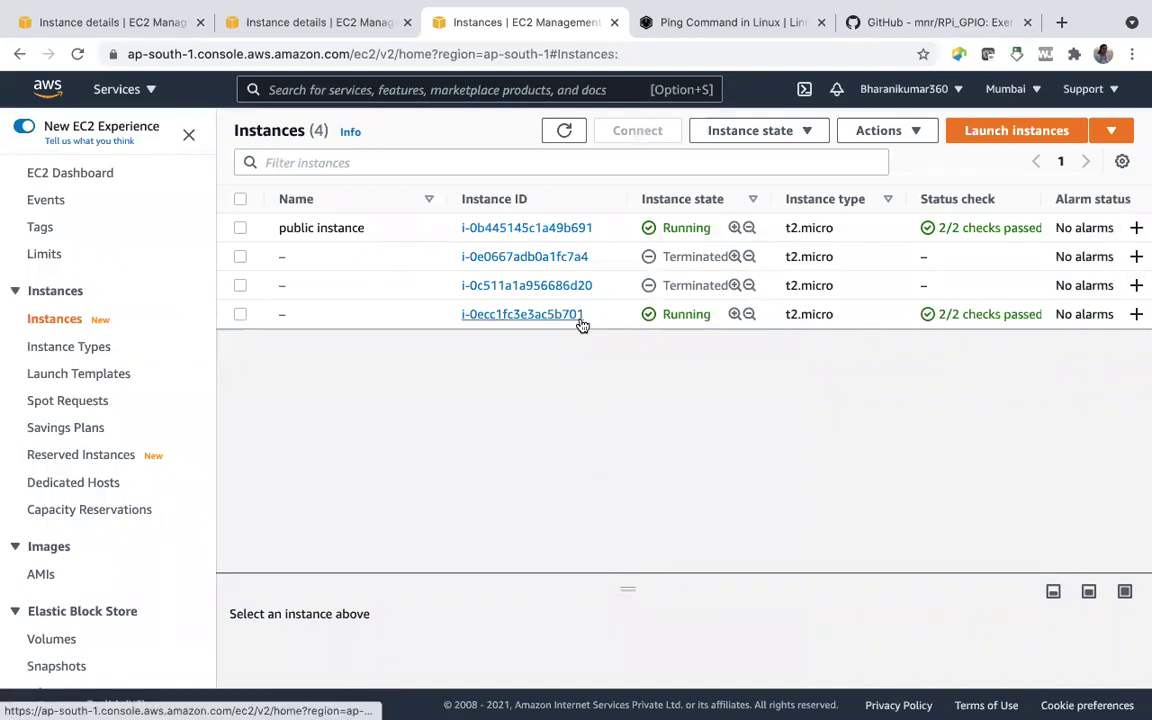
scroll(582, 322, right, 10)
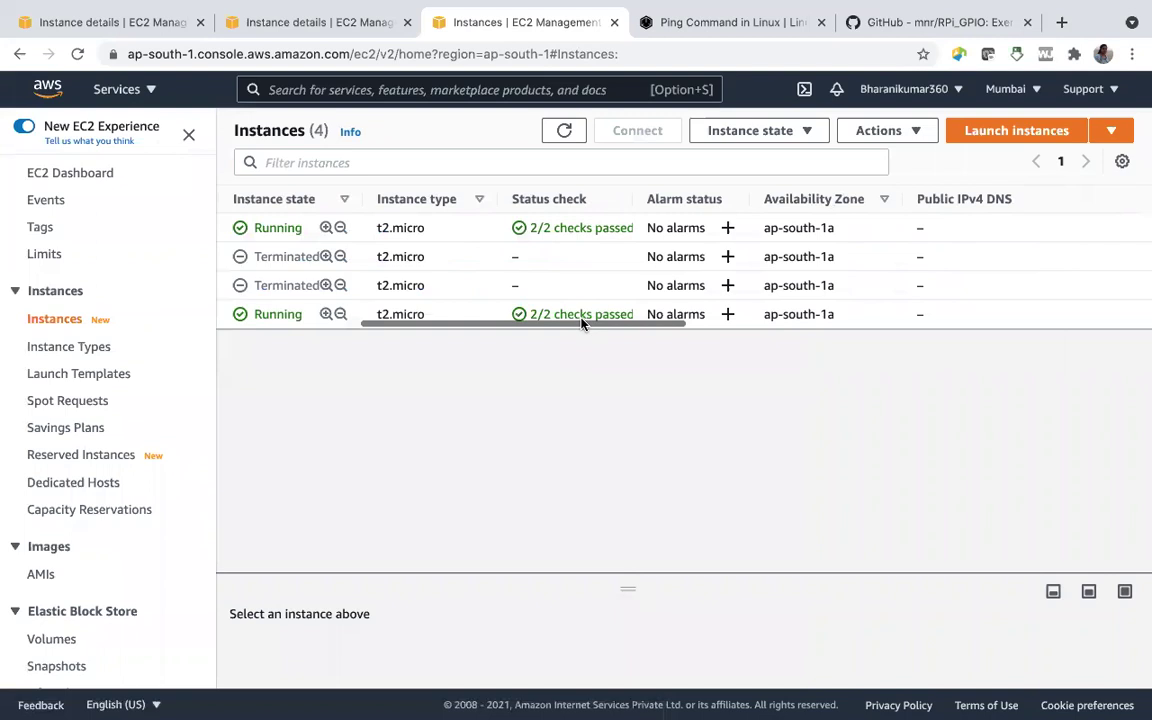
scroll(582, 322, right, 8)
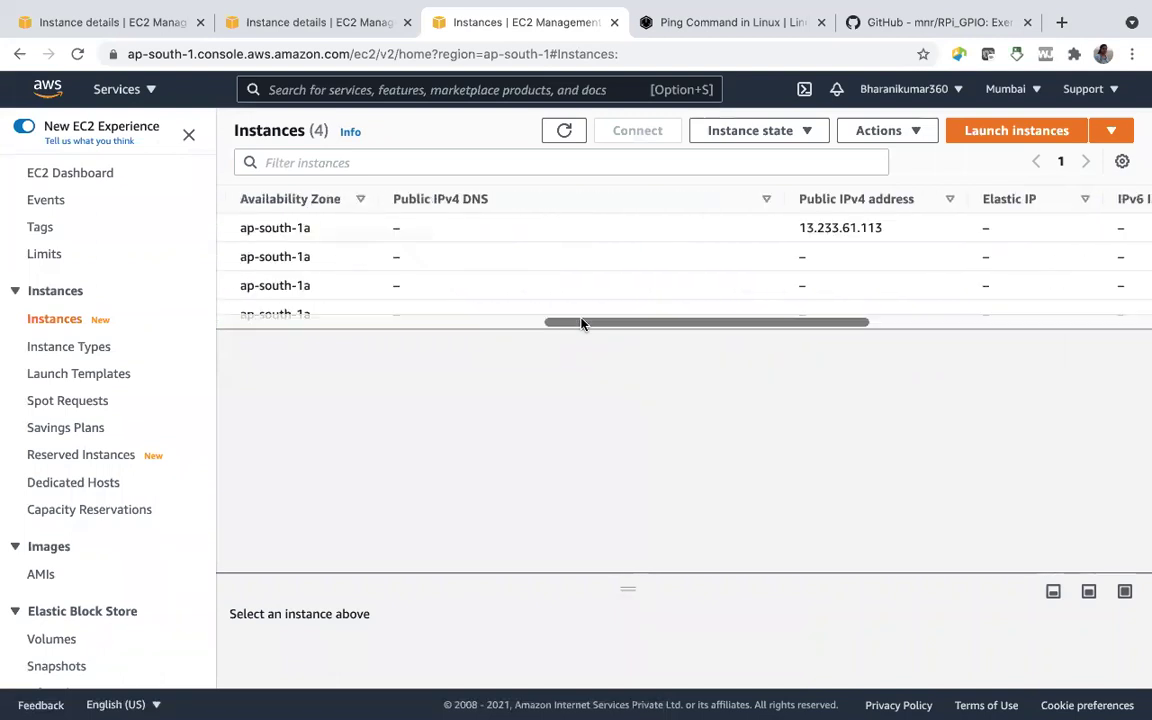
scroll(582, 322, left, 15)
scroll(582, 322, right, 5)
scroll(582, 322, right, 12)
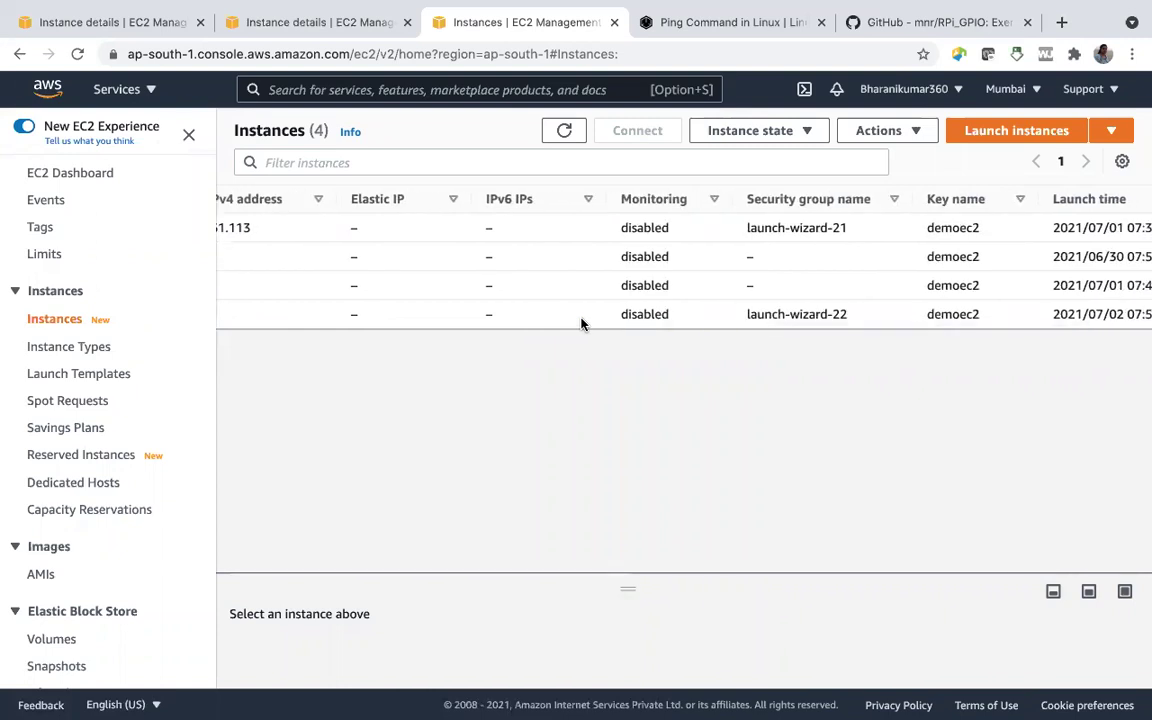
scroll(582, 322, left, 12)
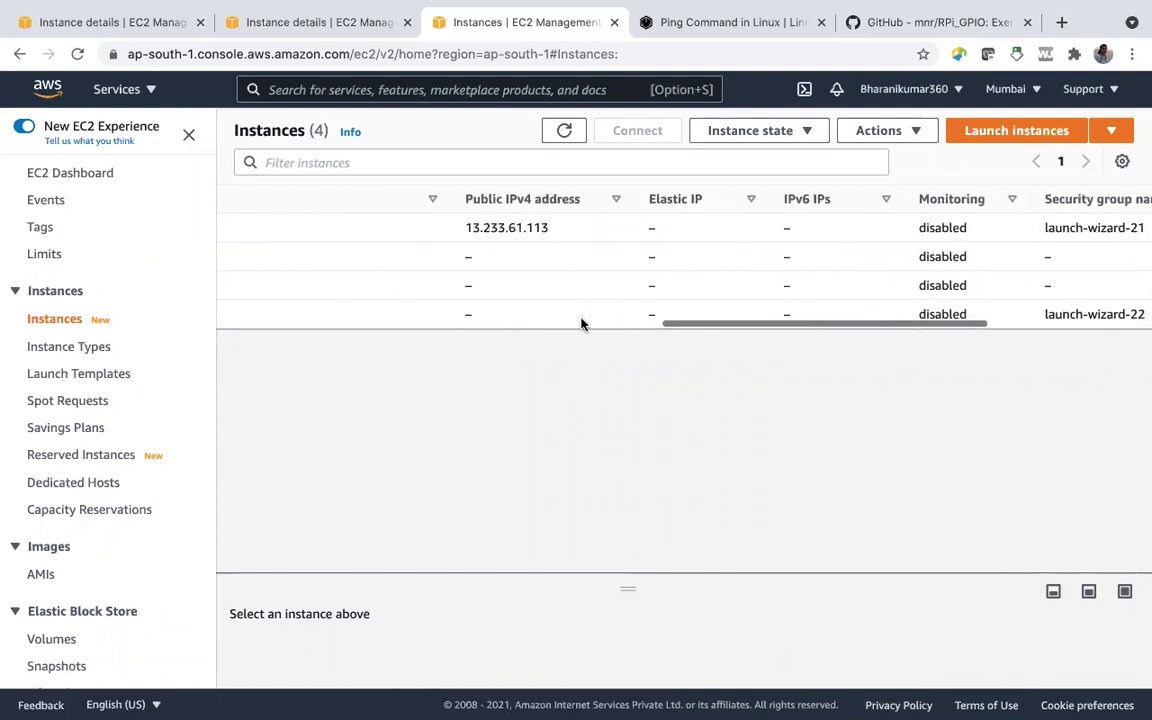
scroll(582, 322, left, 5)
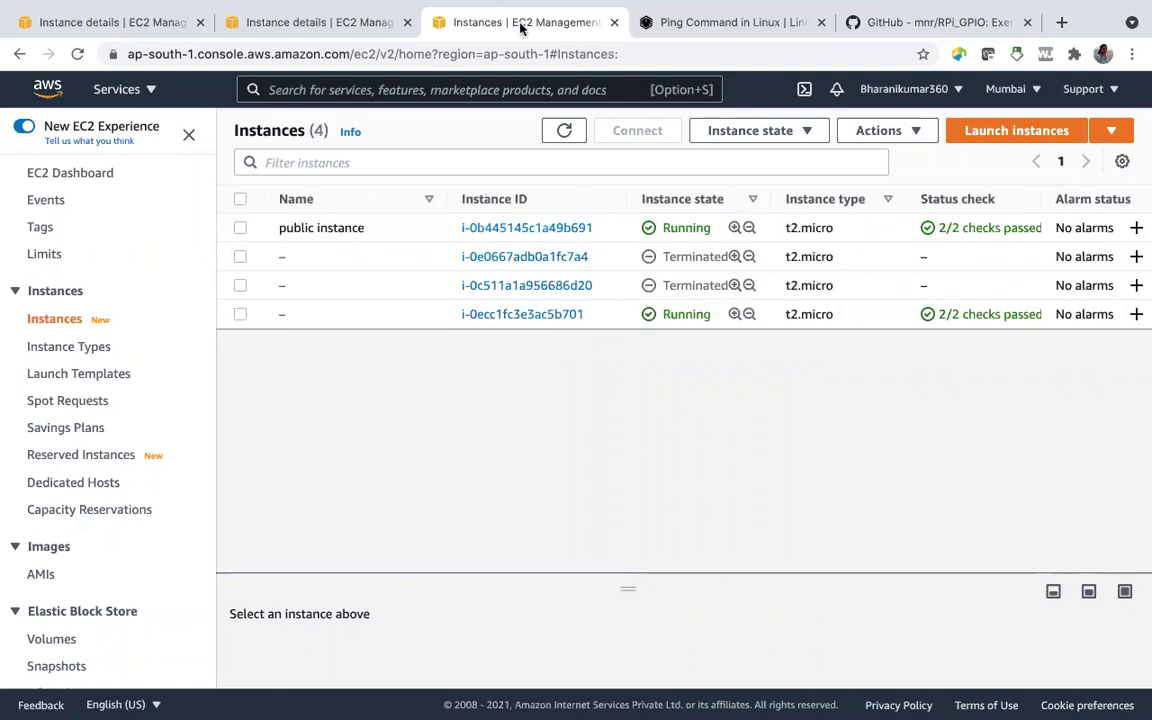
mouse_move(520, 50)
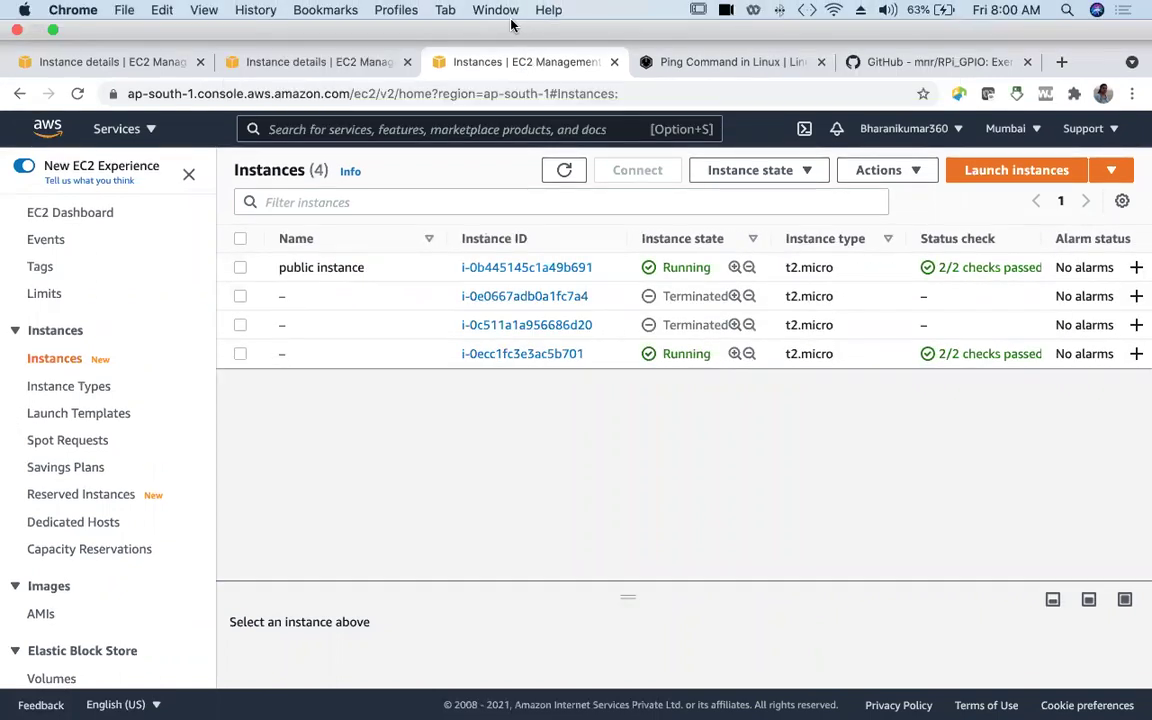
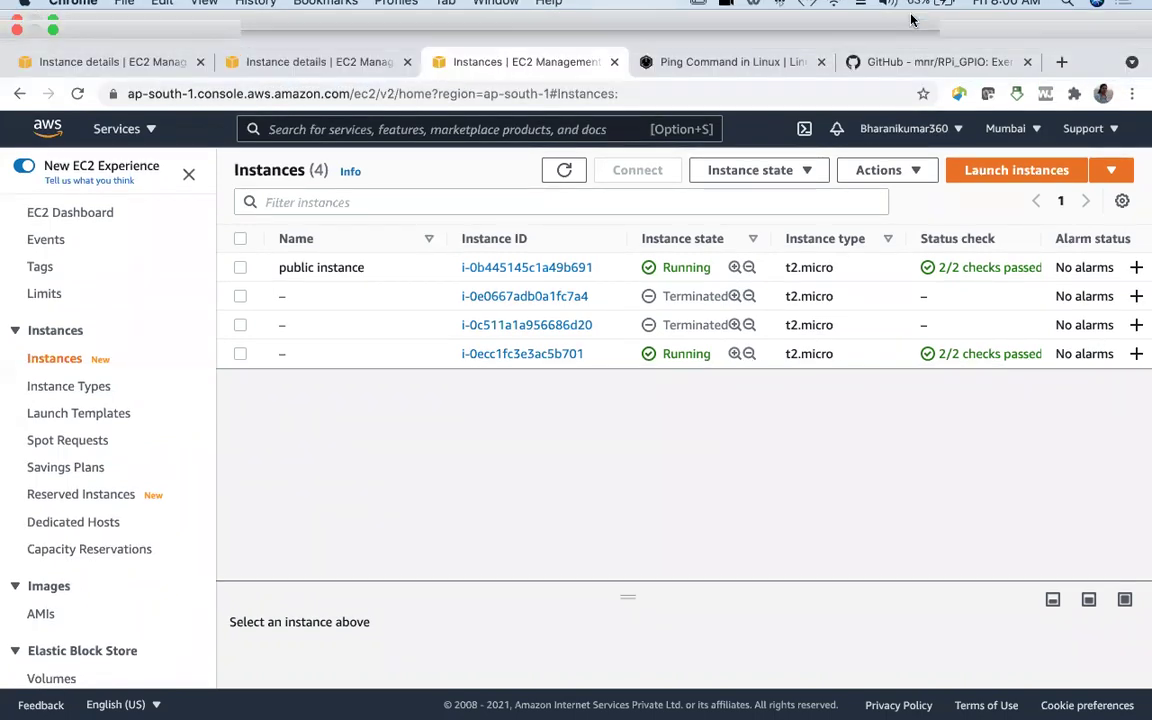
key(super+w)
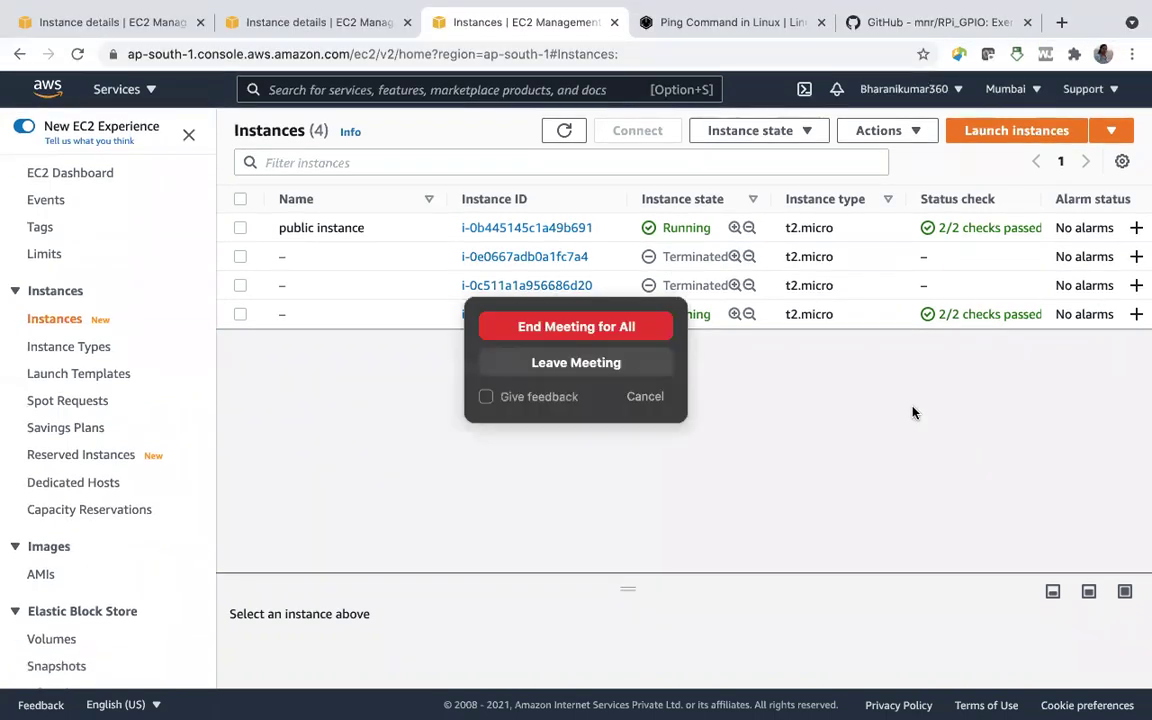